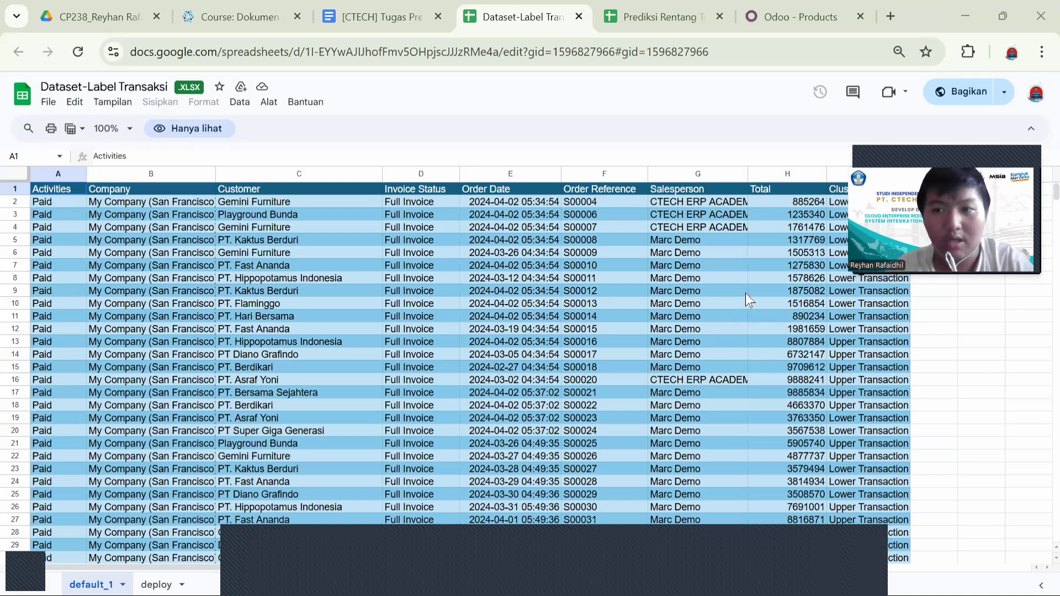
# Look through the transaction dataset in the default_1 sheet and download the spreadsheet as a Microsoft Excel (.xlsx) file.
pyautogui.scroll(-3, 671, 250)
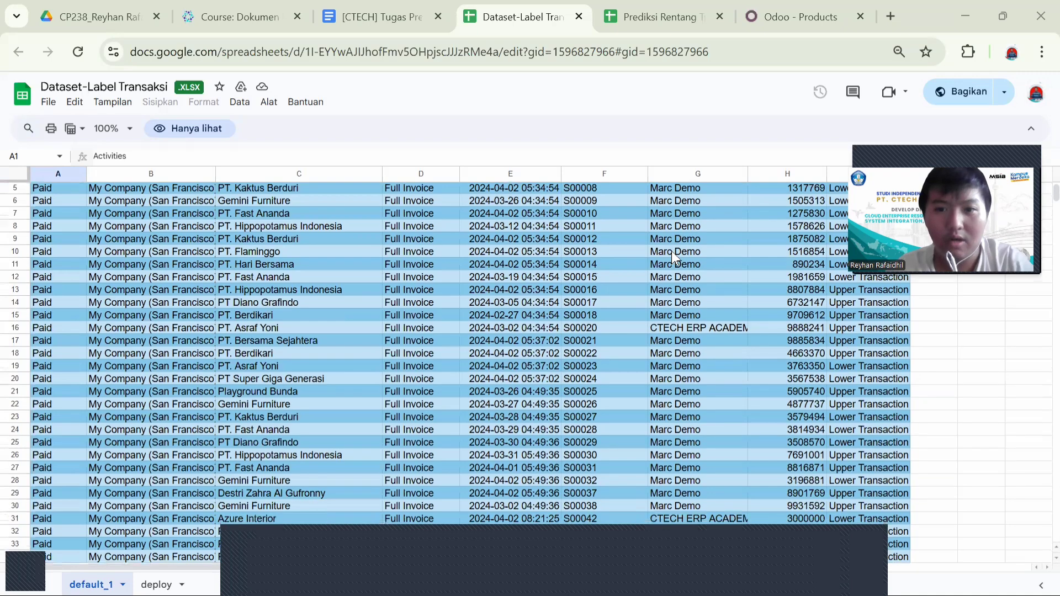
pyautogui.scroll(3, 672, 251)
pyautogui.scroll(-3, 672, 250)
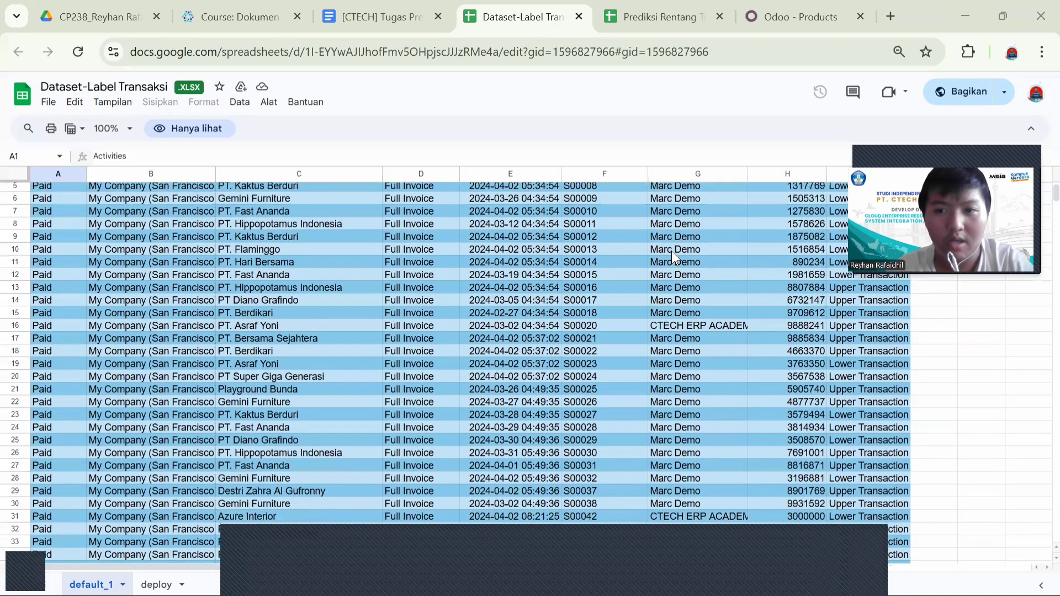
pyautogui.scroll(3, 671, 251)
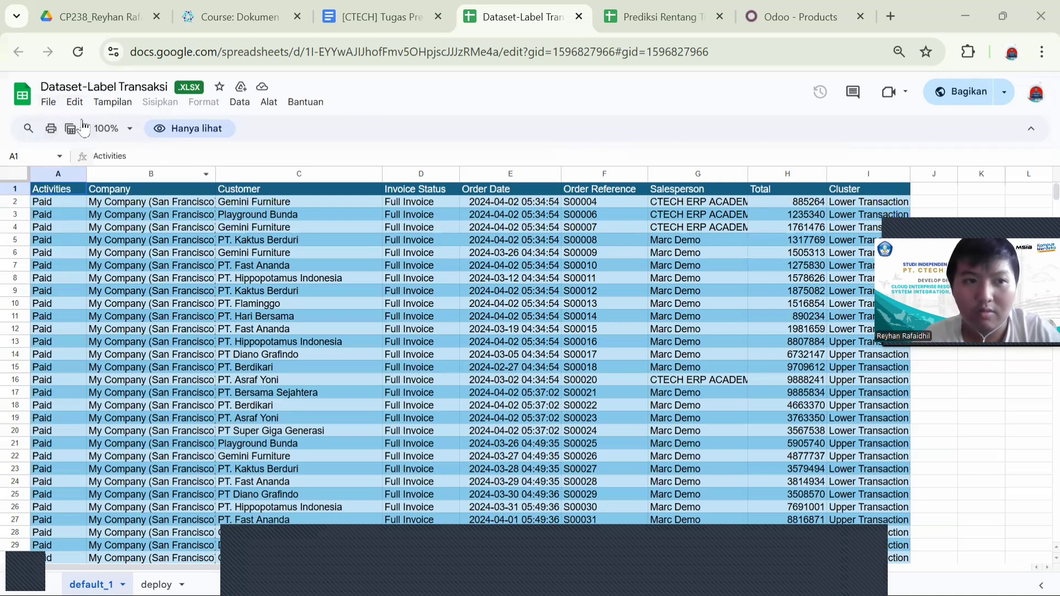
pyautogui.click(49, 103)
pyautogui.moveTo(80, 284)
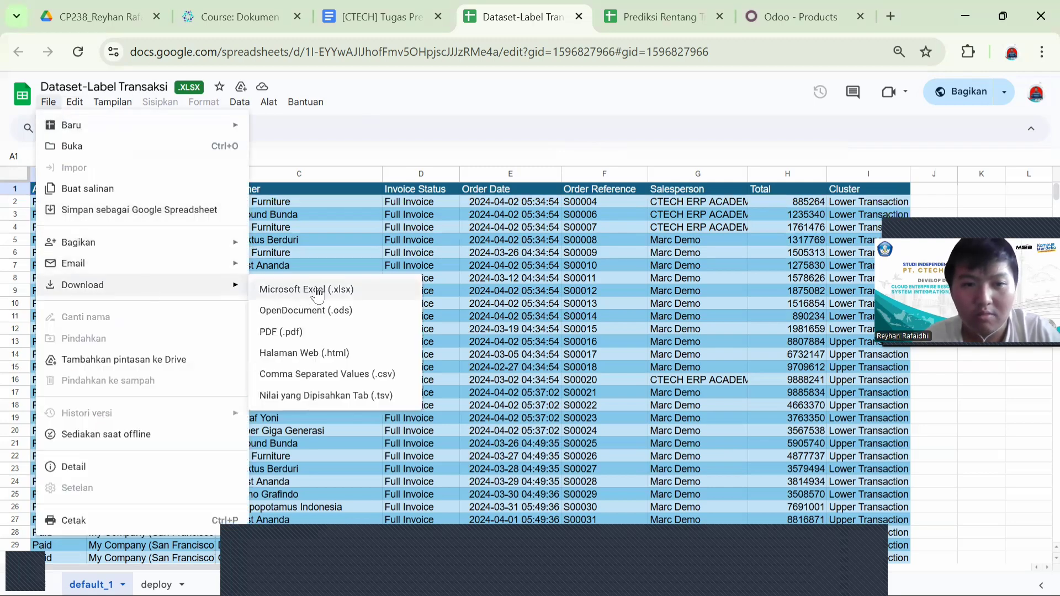
pyautogui.click(349, 290)
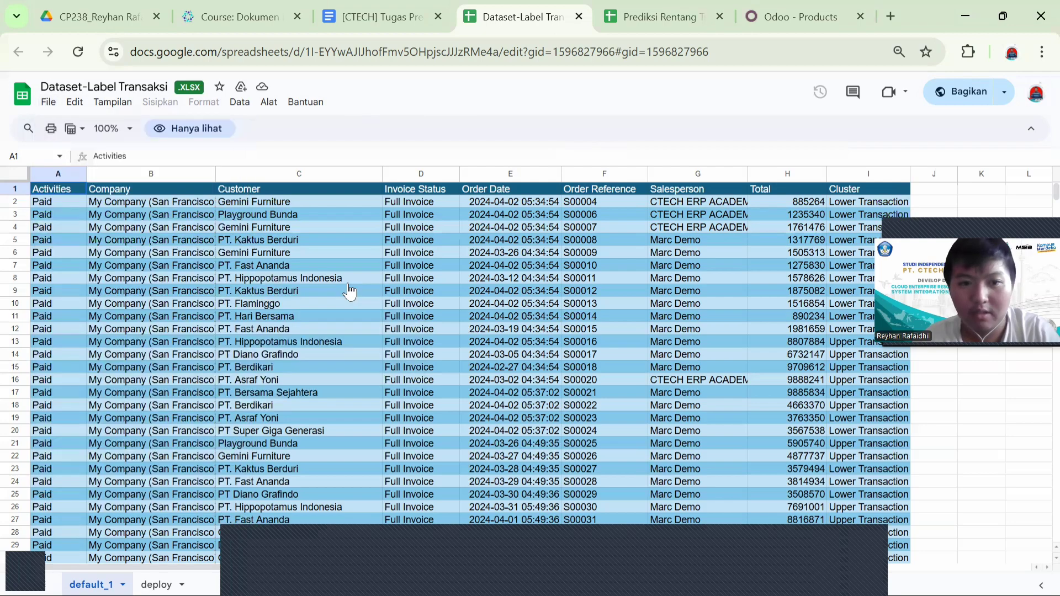
# Switch to KNIME Analytics Platform and close its Console and Node Monitor views.
pyautogui.hotkey('alt', 'Tab')
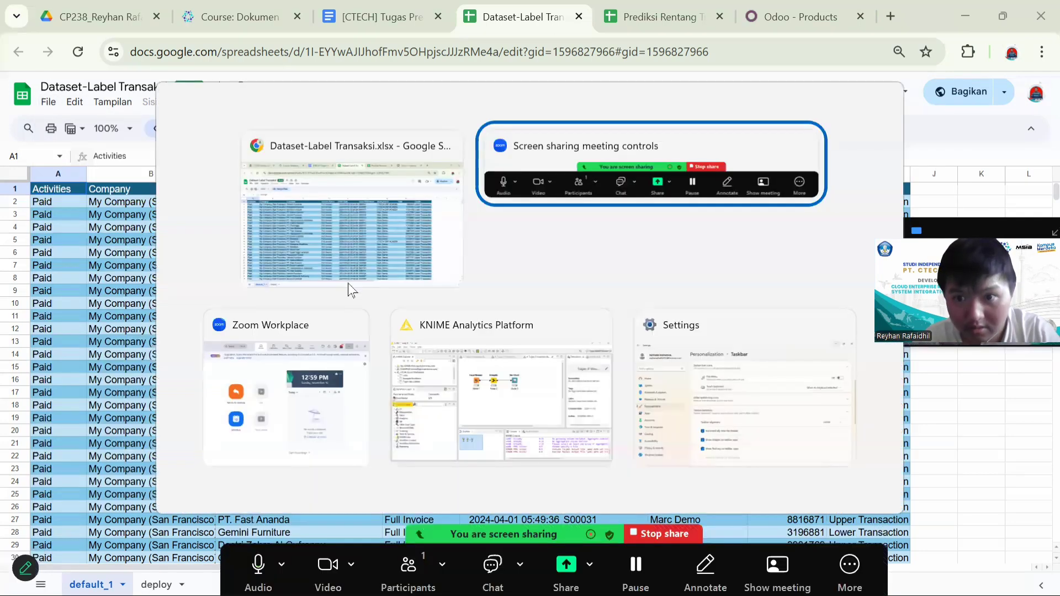
pyautogui.click(349, 288)
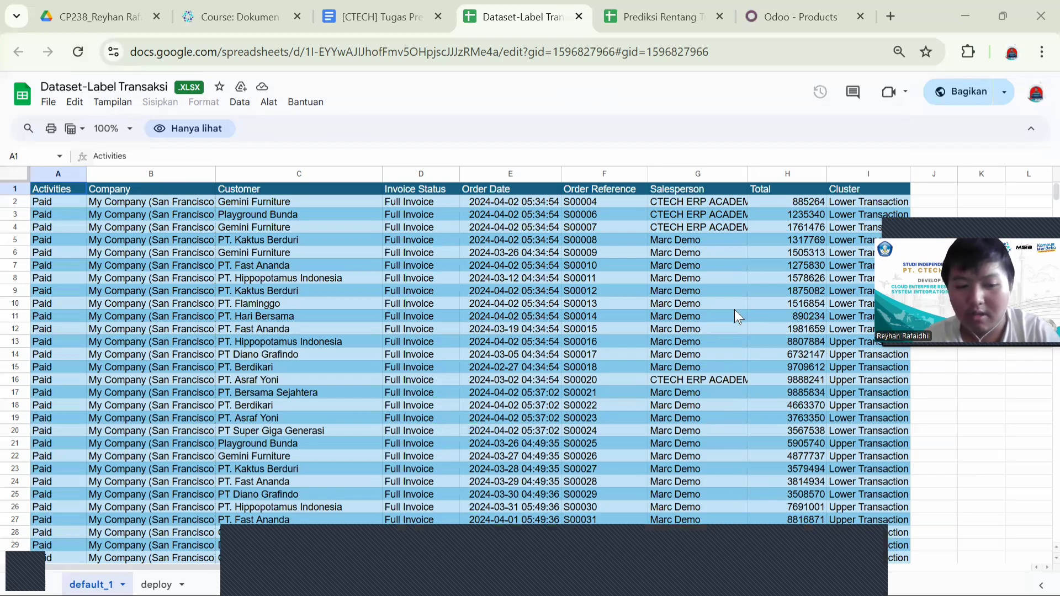
pyautogui.hotkey('alt', 'Tab')
pyautogui.hotkey('alt', 'Tab')
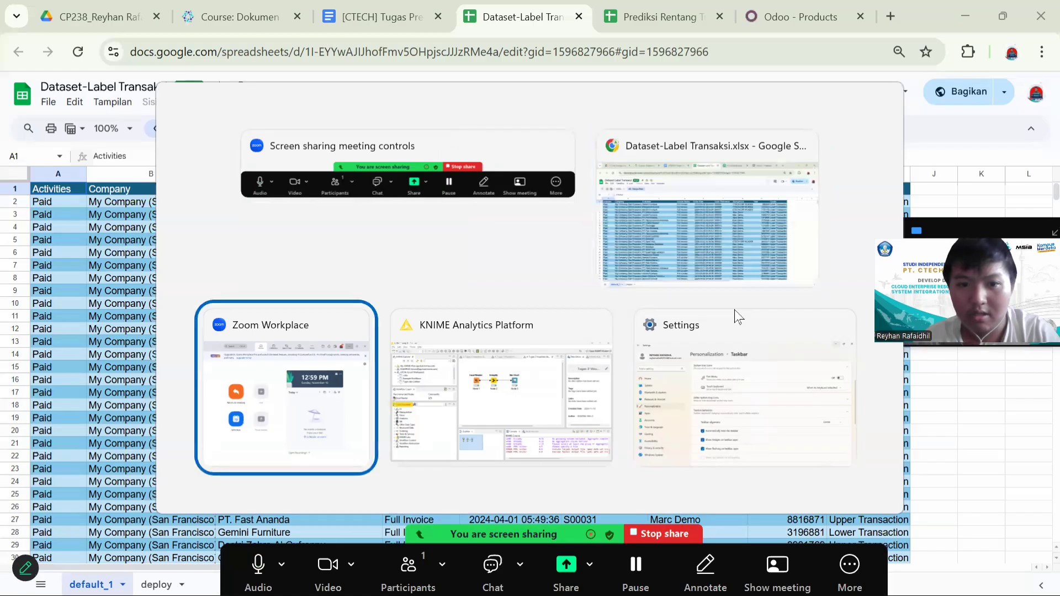
pyautogui.hotkey('alt', 'Tab')
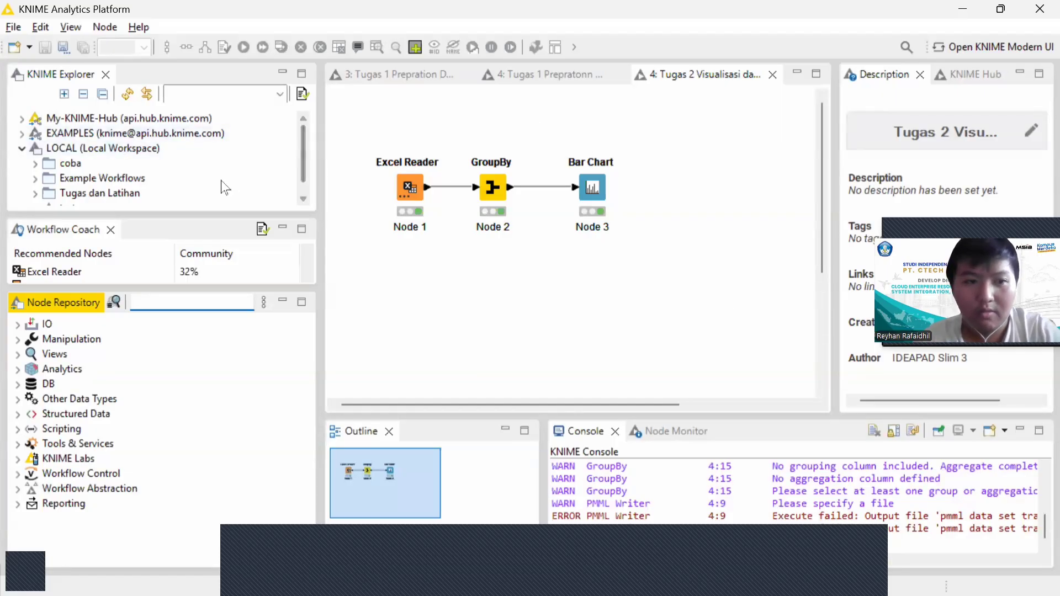
pyautogui.click(614, 431)
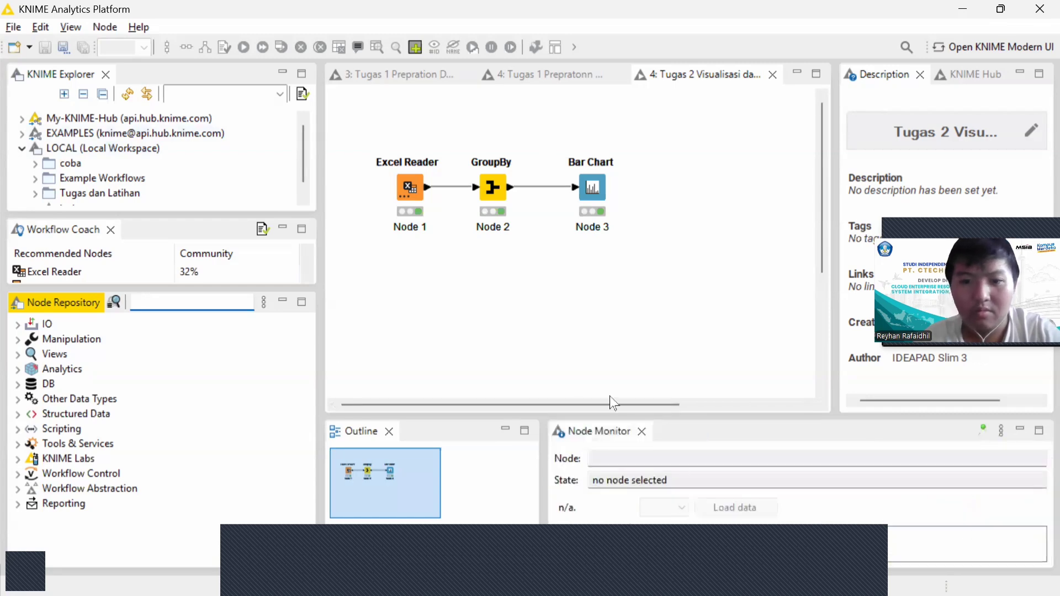
pyautogui.click(645, 430)
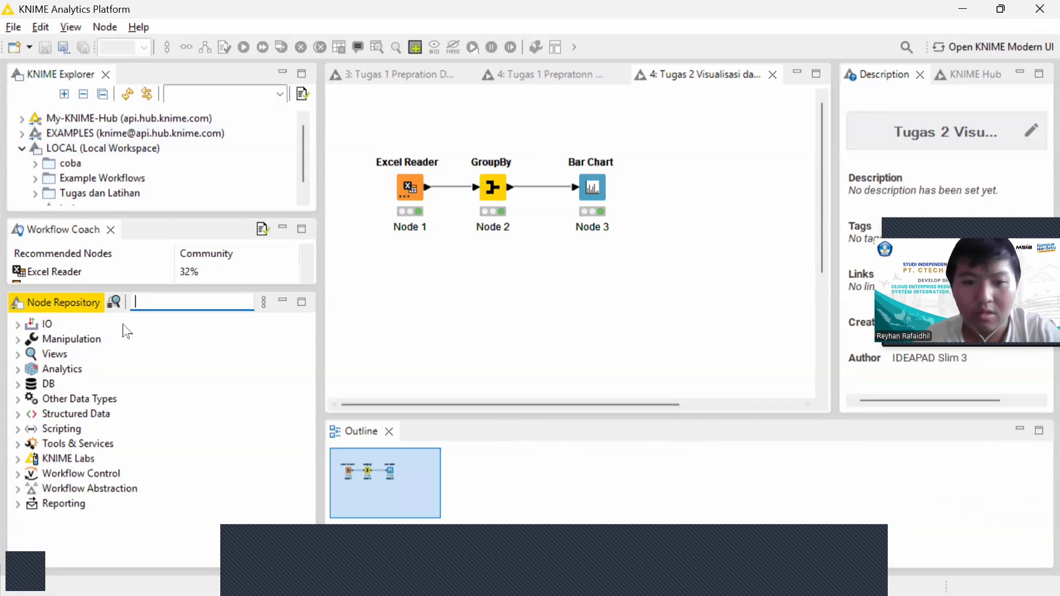
# Create a new KNIME workflow named "Tugas 3 Manchine Learning" in the local Tugas dan Latihan folder.
pyautogui.click(88, 193)
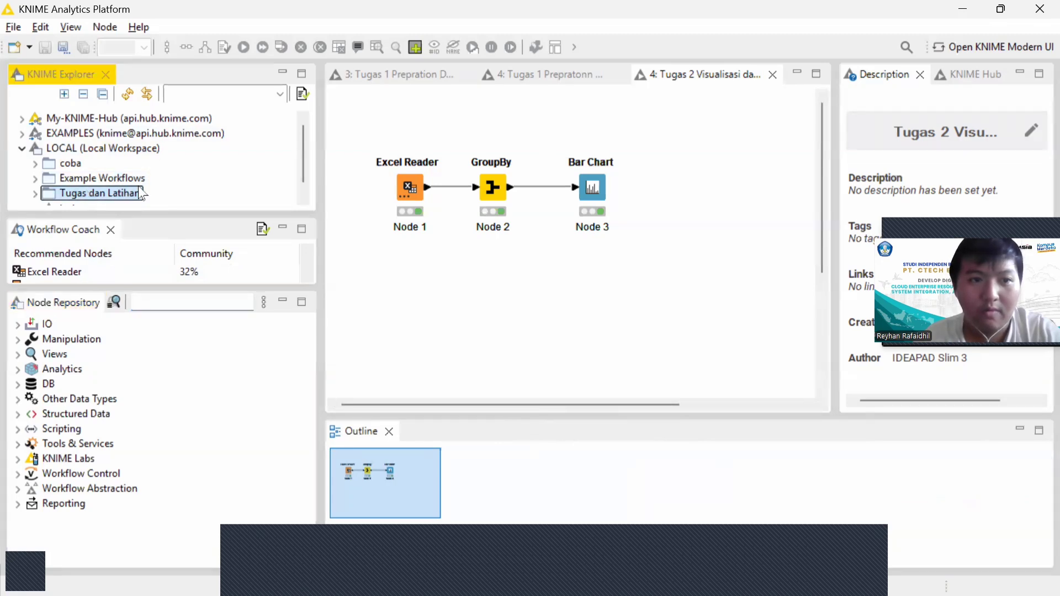
pyautogui.scroll(-1, 138, 186)
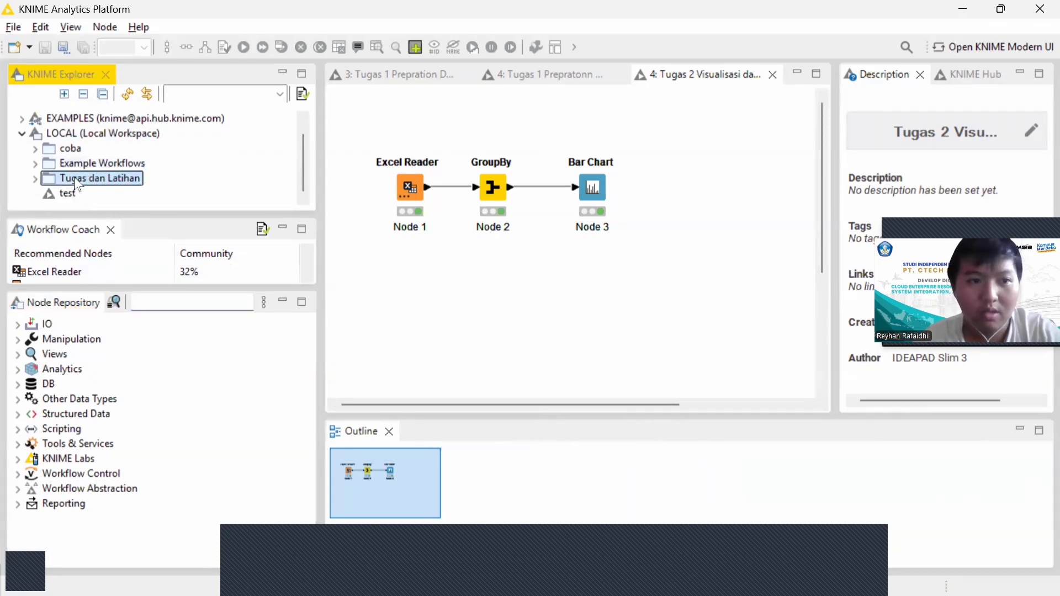
pyautogui.click(35, 178)
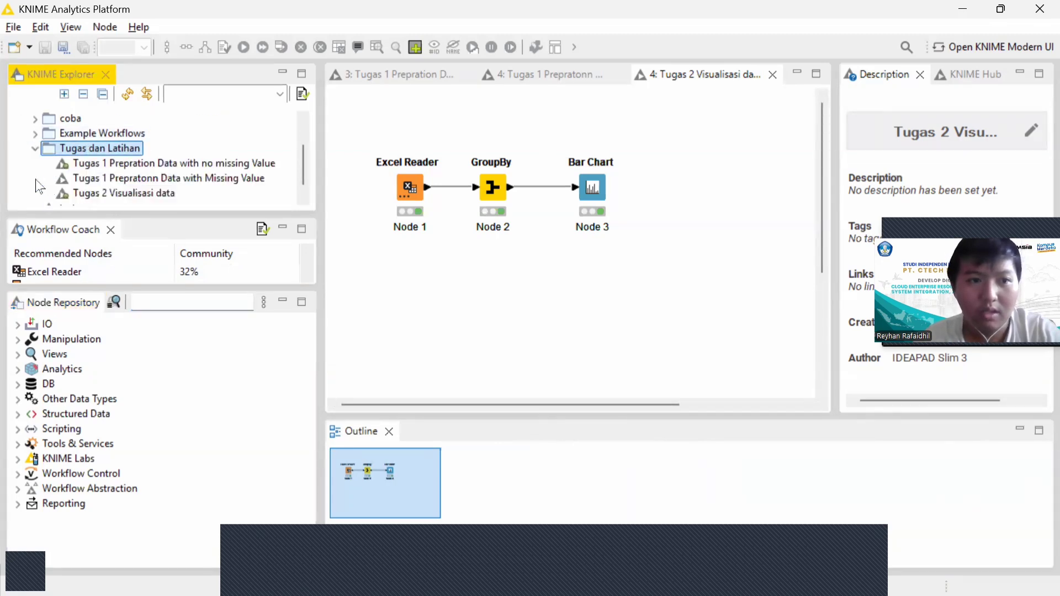
pyautogui.rightClick(119, 147)
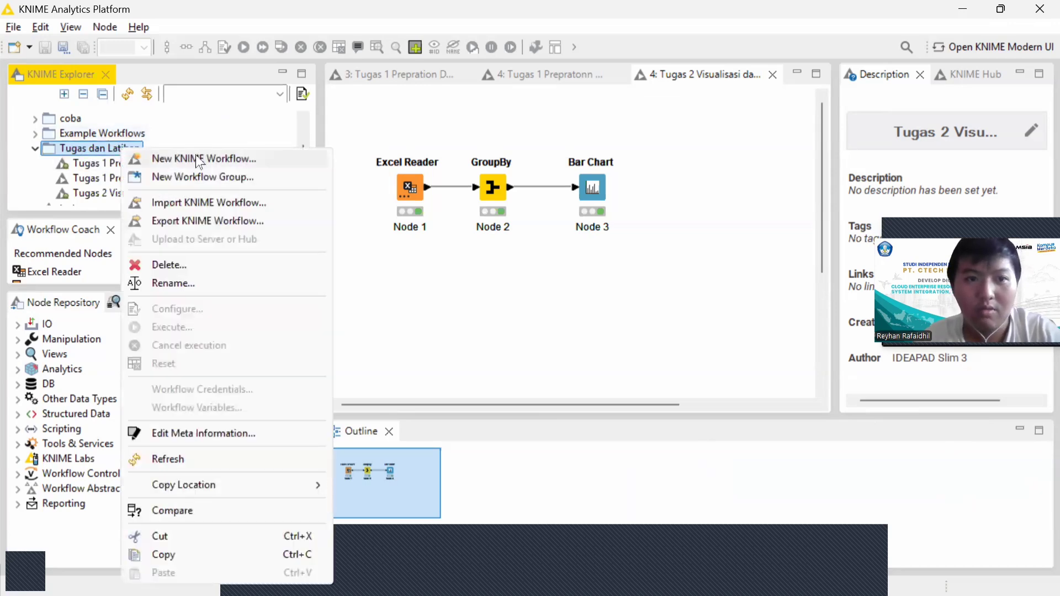
pyautogui.click(196, 159)
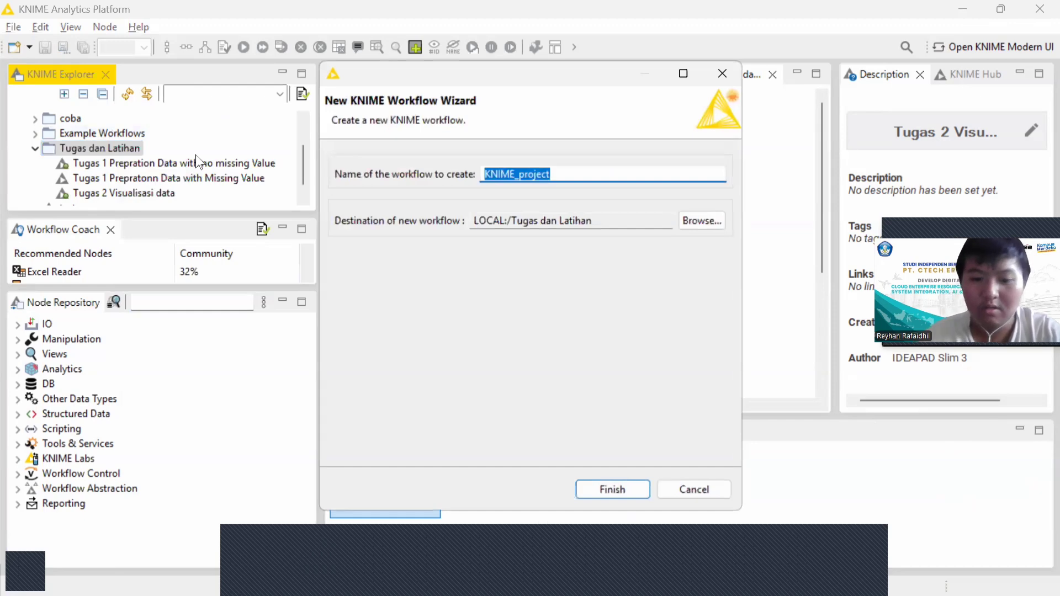
pyautogui.write('Tugas')
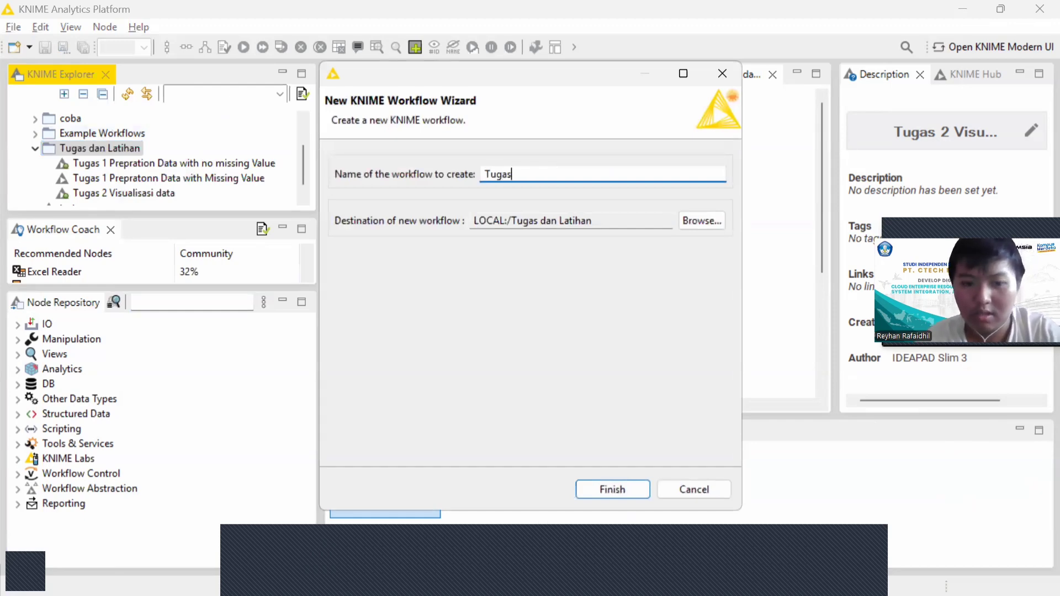
pyautogui.write(' 3 Man')
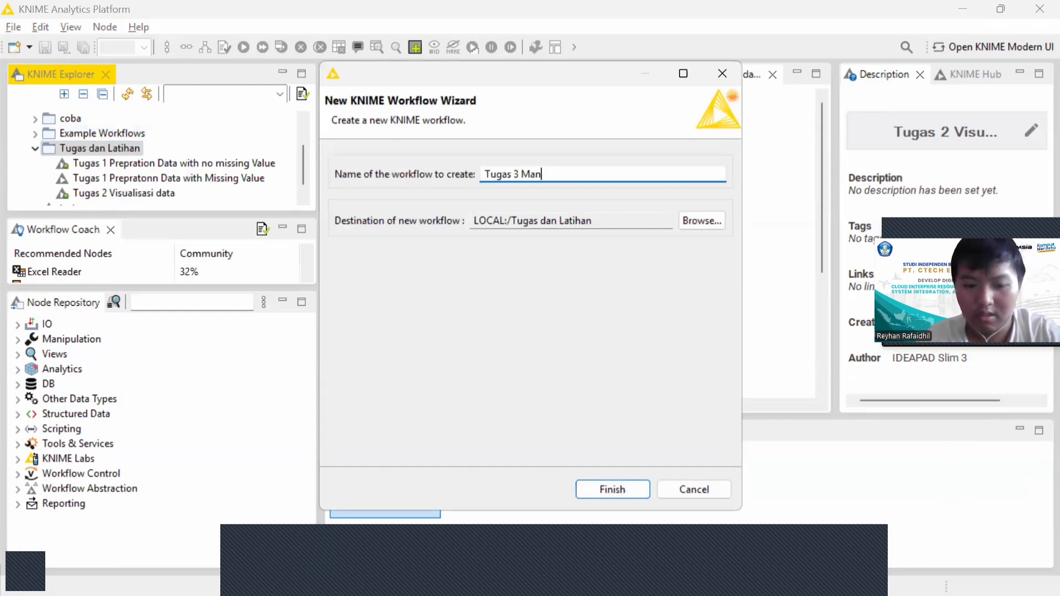
pyautogui.write('chinee')
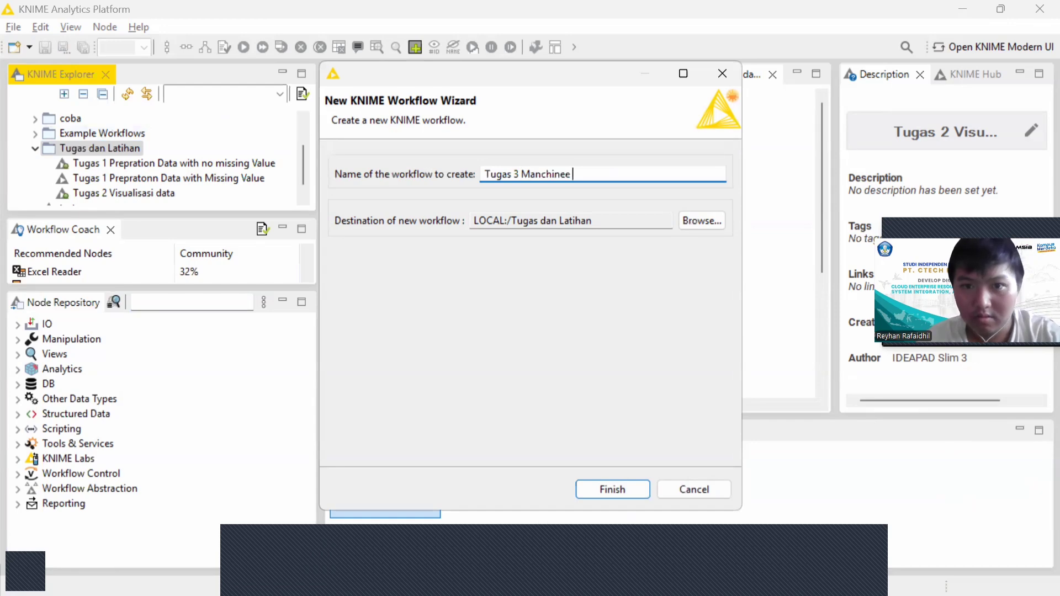
pyautogui.press('BackSpace')
pyautogui.press('BackSpace')
pyautogui.write('Lea')
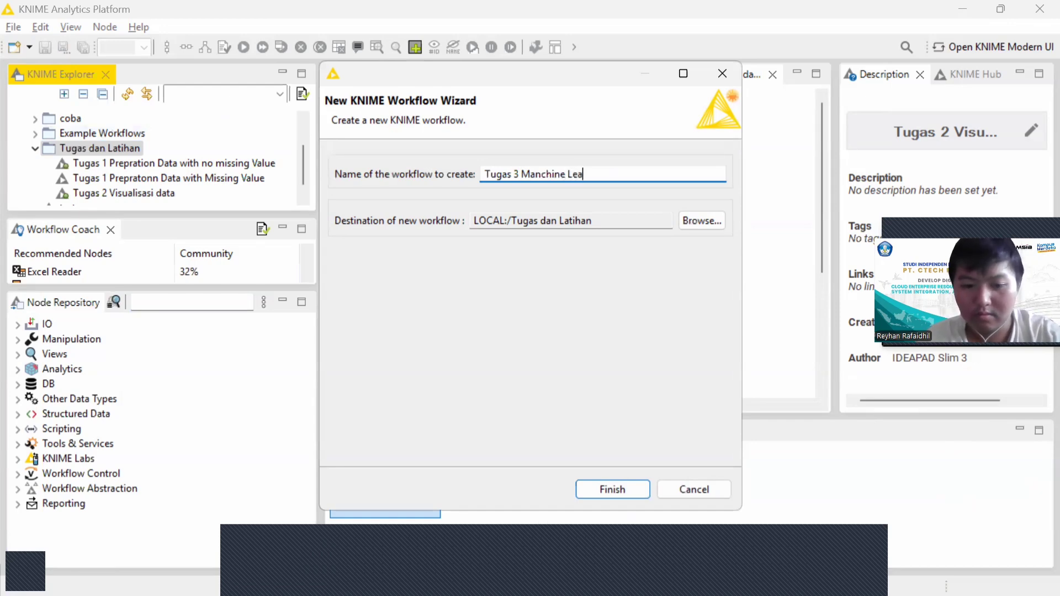
pyautogui.write('rning')
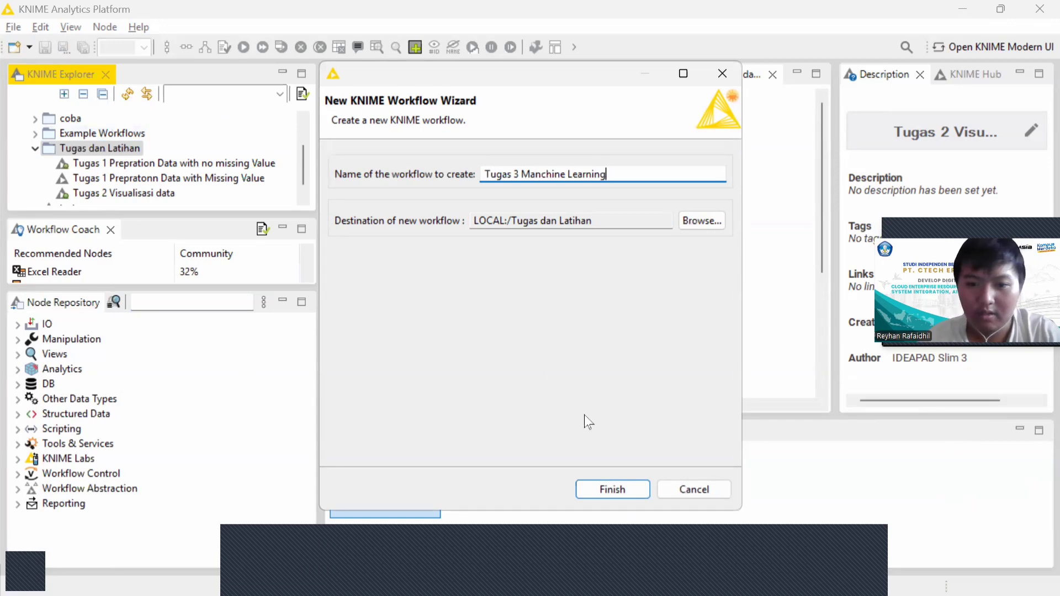
pyautogui.click(602, 488)
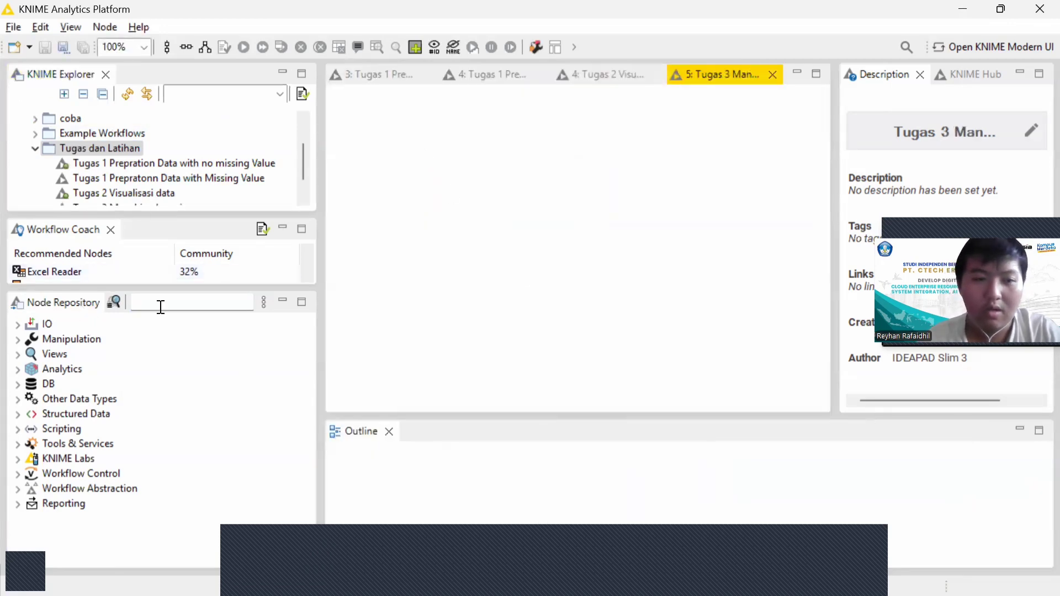
# Find the Excel Reader node by filtering the node repository for "Exc" and add it to the empty workflow.
pyautogui.click(164, 303)
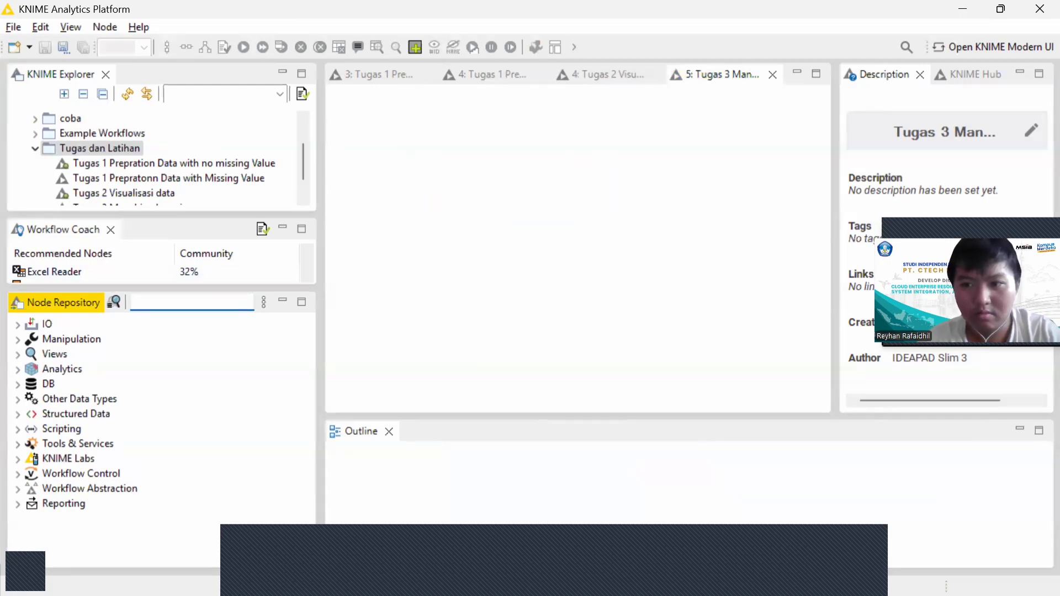
pyautogui.click(194, 302)
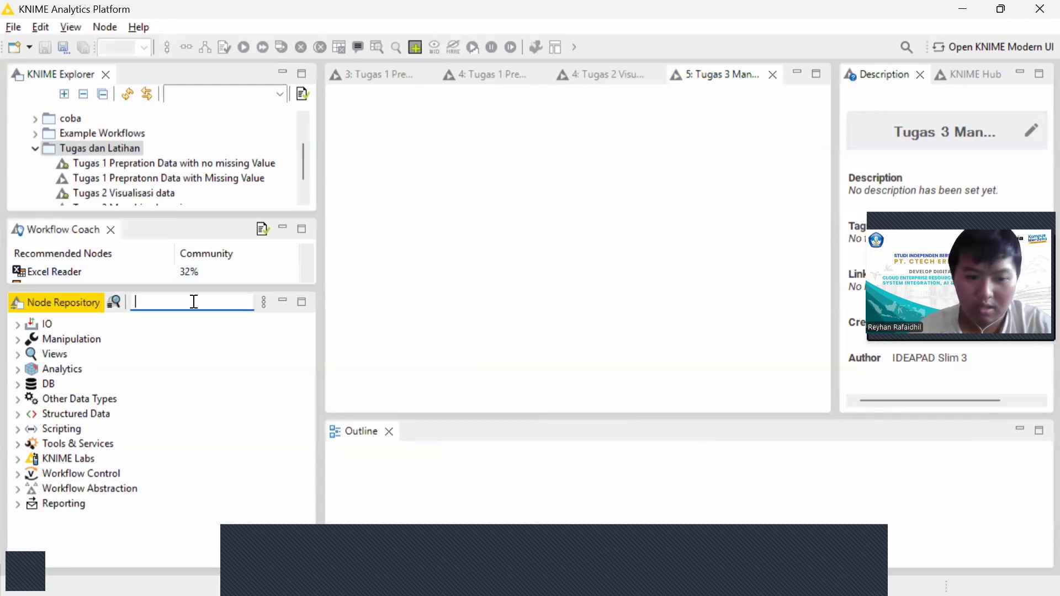
pyautogui.write('Excek')
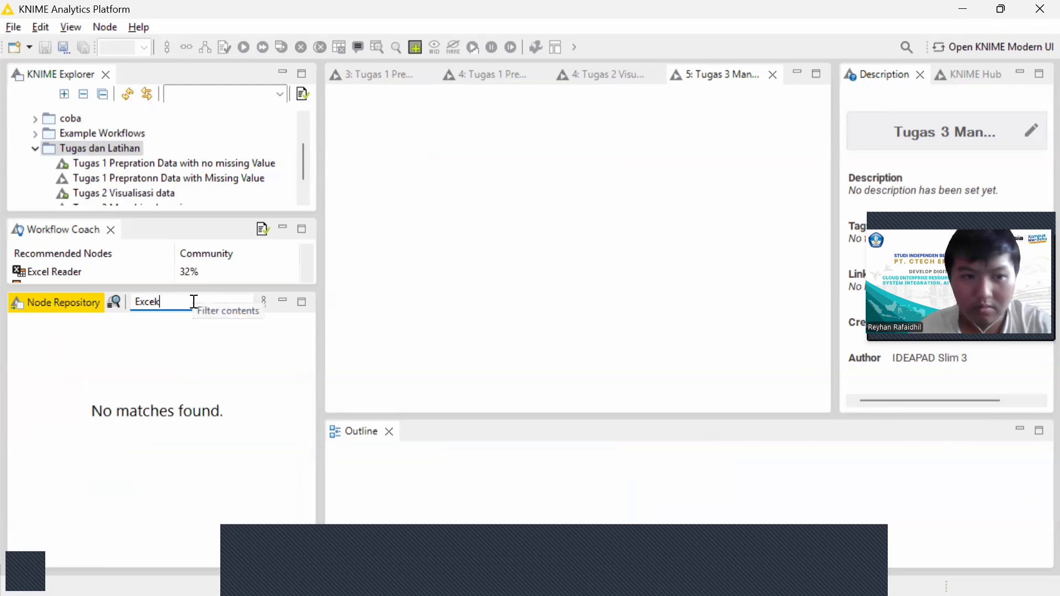
pyautogui.press('BackSpace')
pyautogui.press('BackSpace')
pyautogui.moveTo(105, 354); pyautogui.dragTo(396, 171)
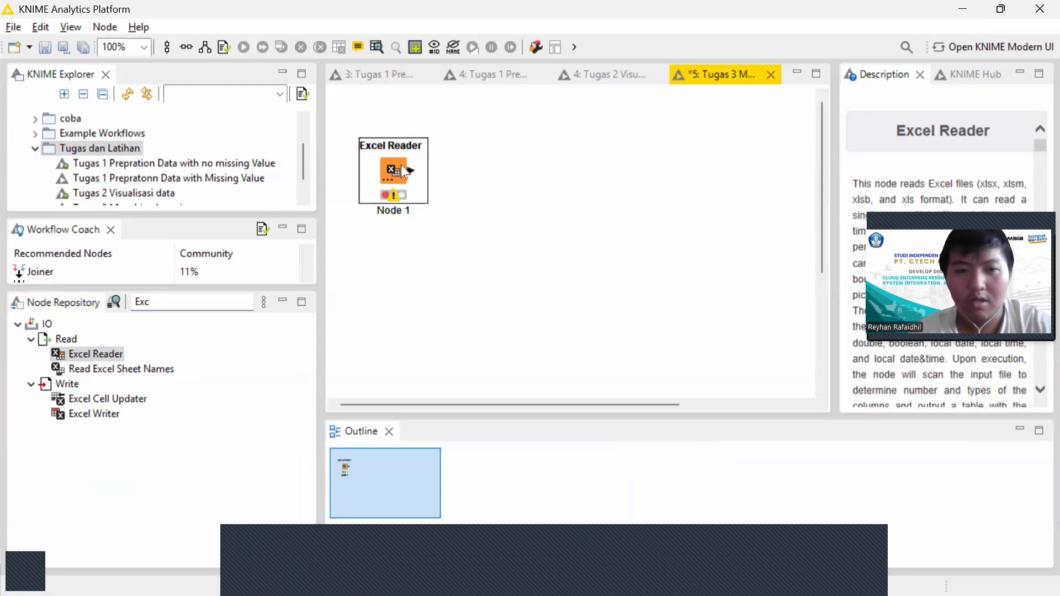
# Configure the Excel Reader to read 33_Dataset-Label Transaksi.xlsx from D:\UNDIPA\Semester 5\MSIB #7\Dokumen Pendukung Project Consultant\Tugas.
pyautogui.rightClick(394, 175)
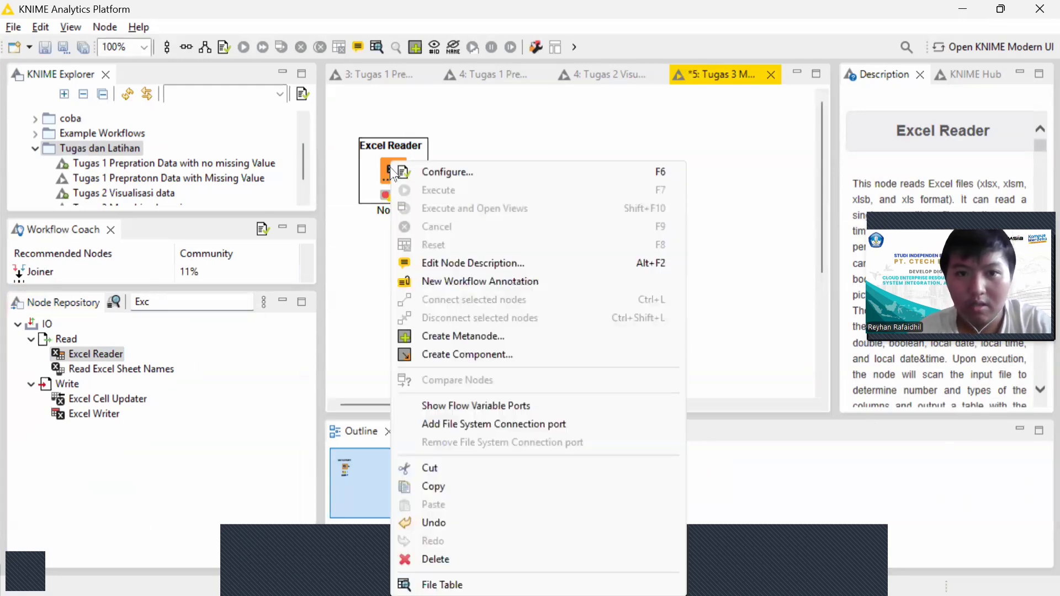
pyautogui.click(435, 171)
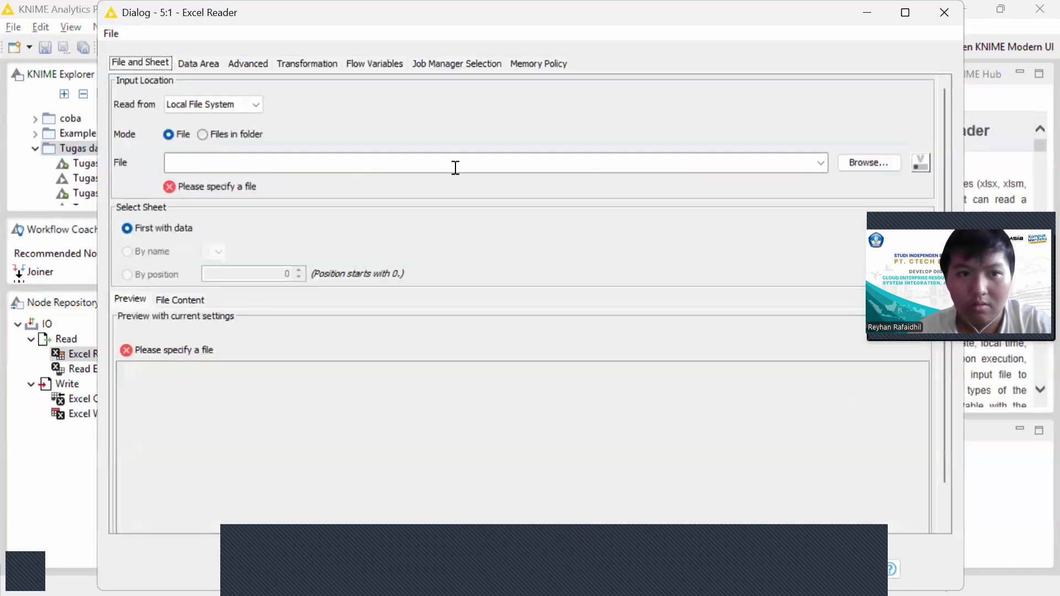
pyautogui.click(856, 162)
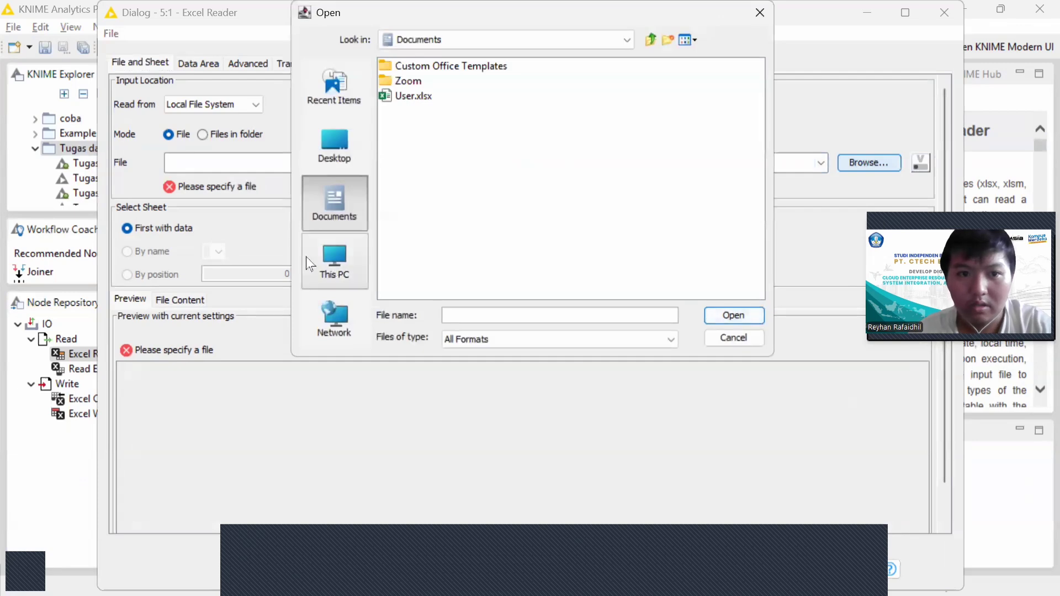
pyautogui.click(322, 270)
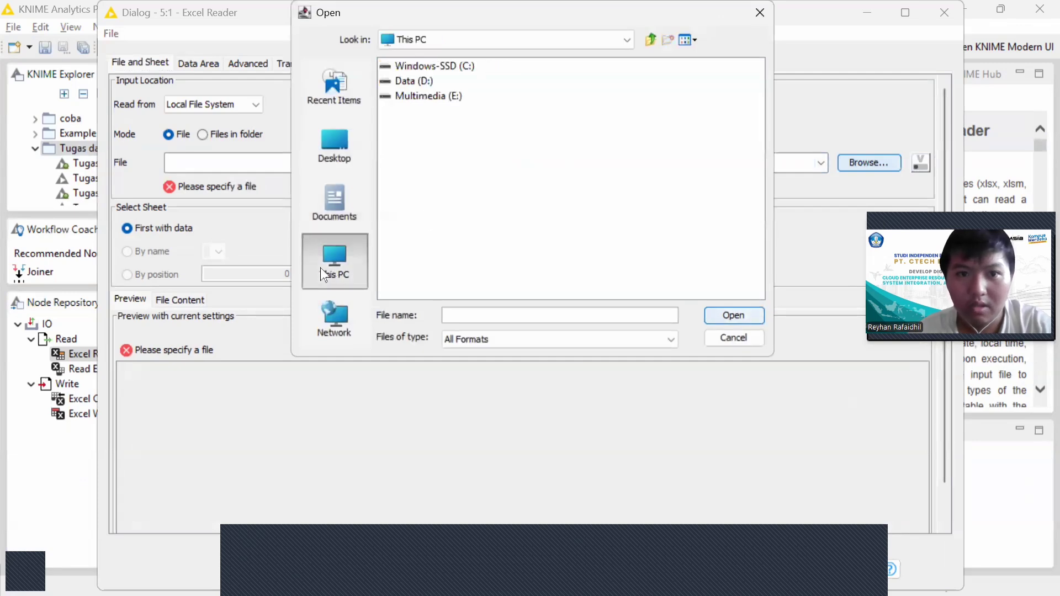
pyautogui.doubleClick(413, 81)
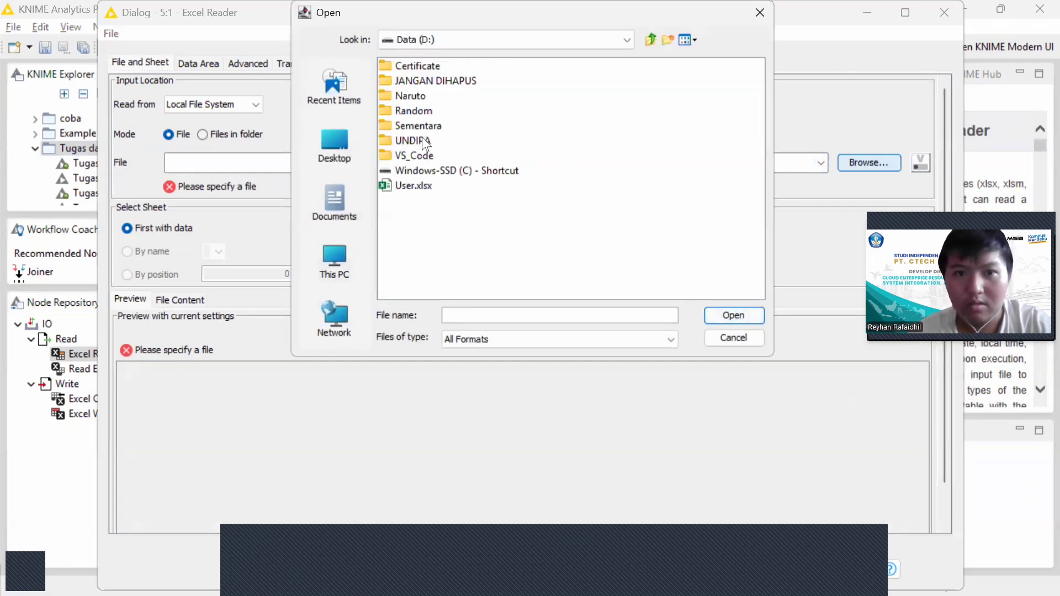
pyautogui.doubleClick(425, 144)
pyautogui.click(415, 157)
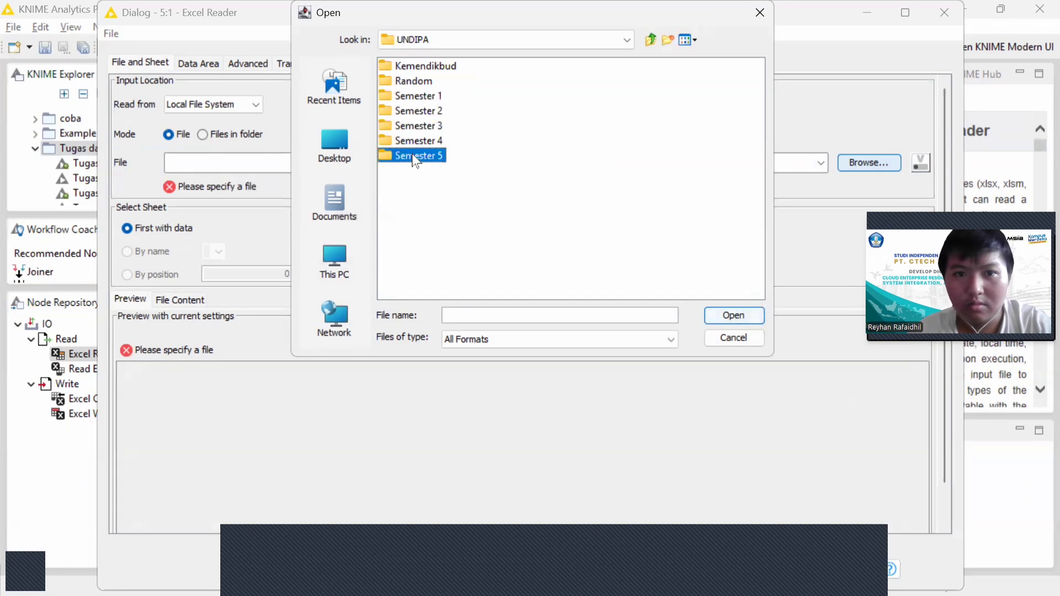
pyautogui.doubleClick(412, 153)
pyautogui.doubleClick(415, 91)
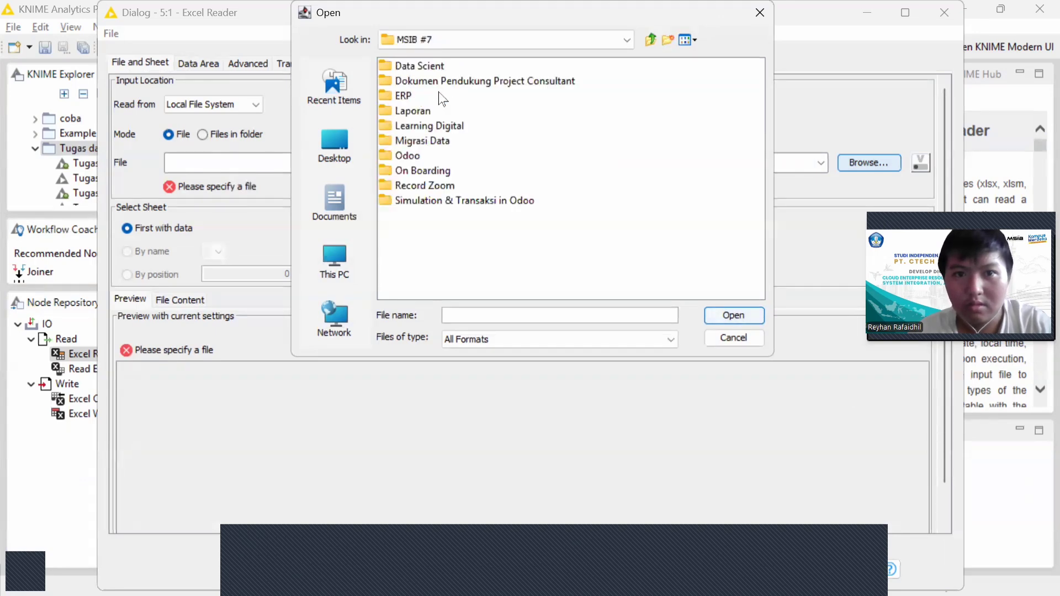
pyautogui.click(419, 83)
pyautogui.doubleClick(418, 83)
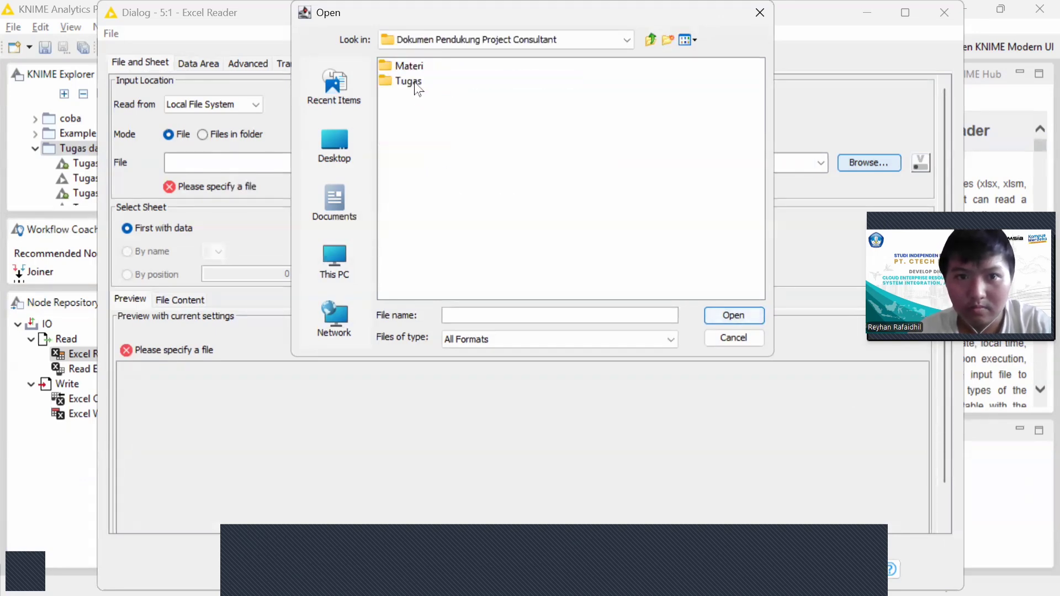
pyautogui.doubleClick(414, 81)
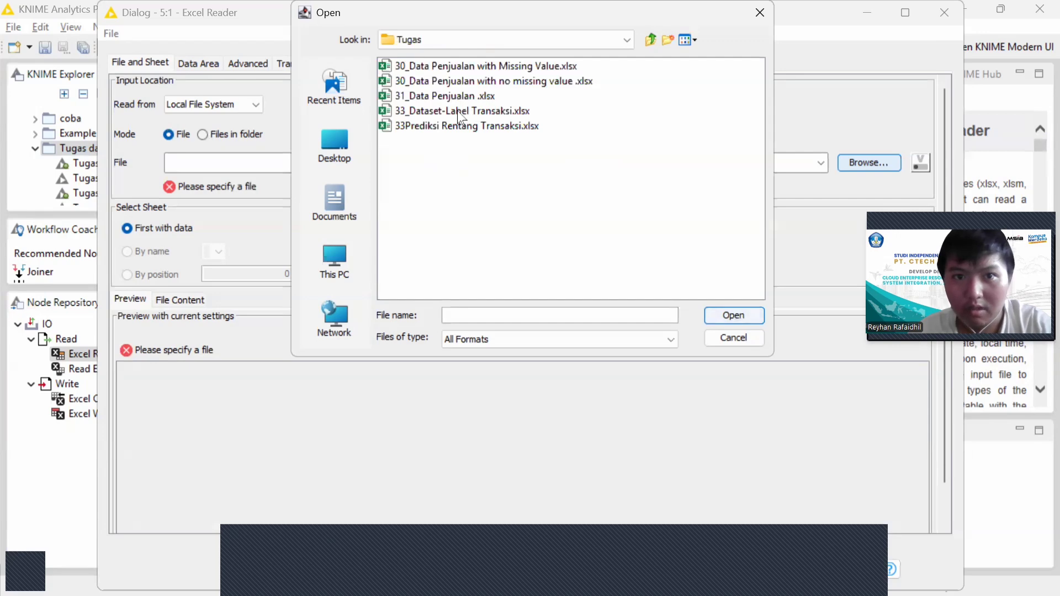
pyautogui.click(494, 112)
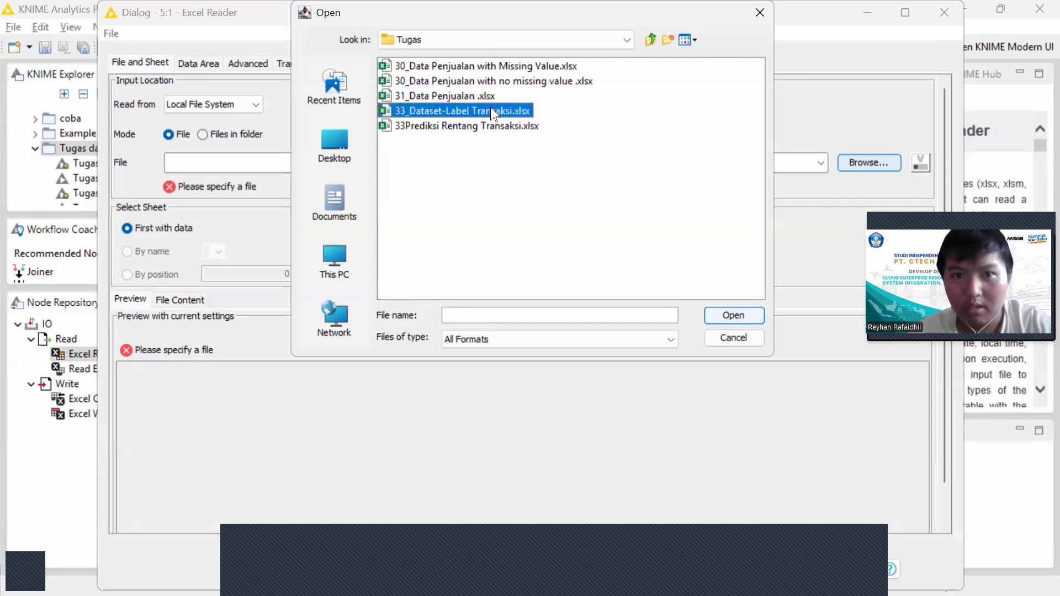
pyautogui.click(731, 318)
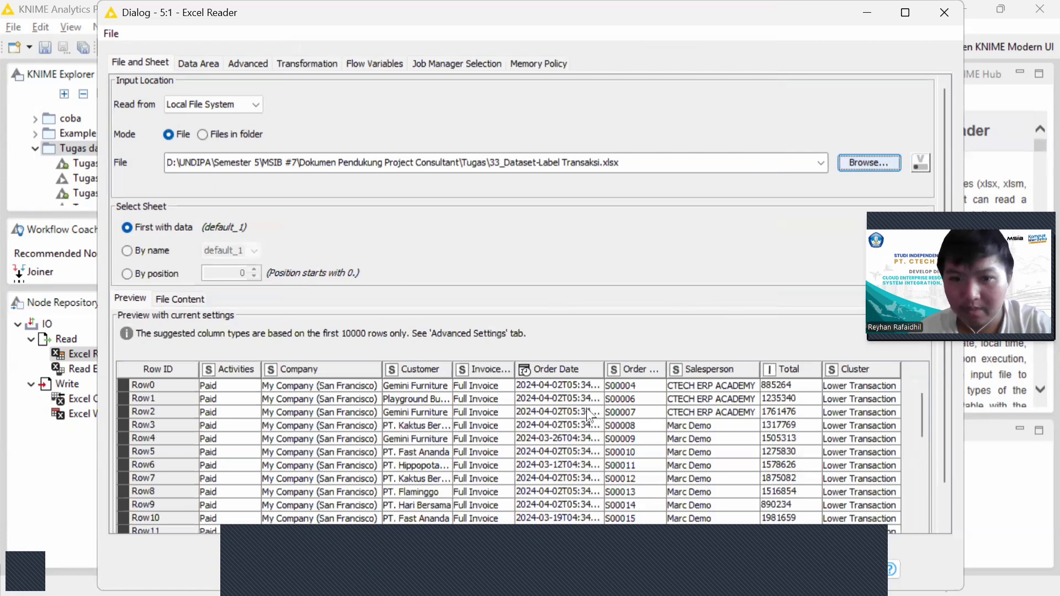
# Look through the previewed transaction rows and accept the Excel Reader configuration.
pyautogui.scroll(-1, 388, 406)
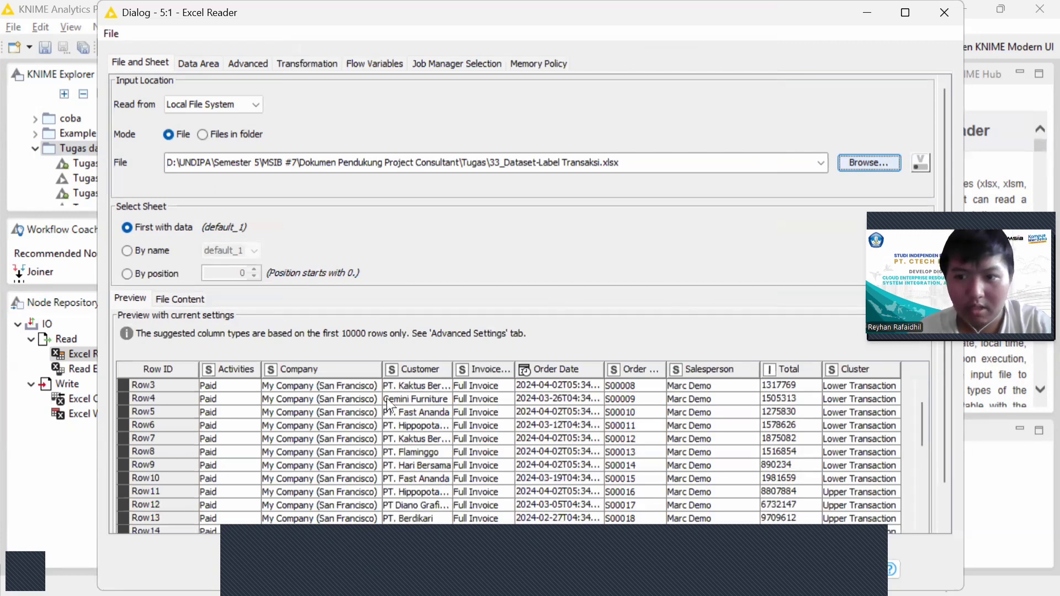
pyautogui.scroll(-11, 388, 406)
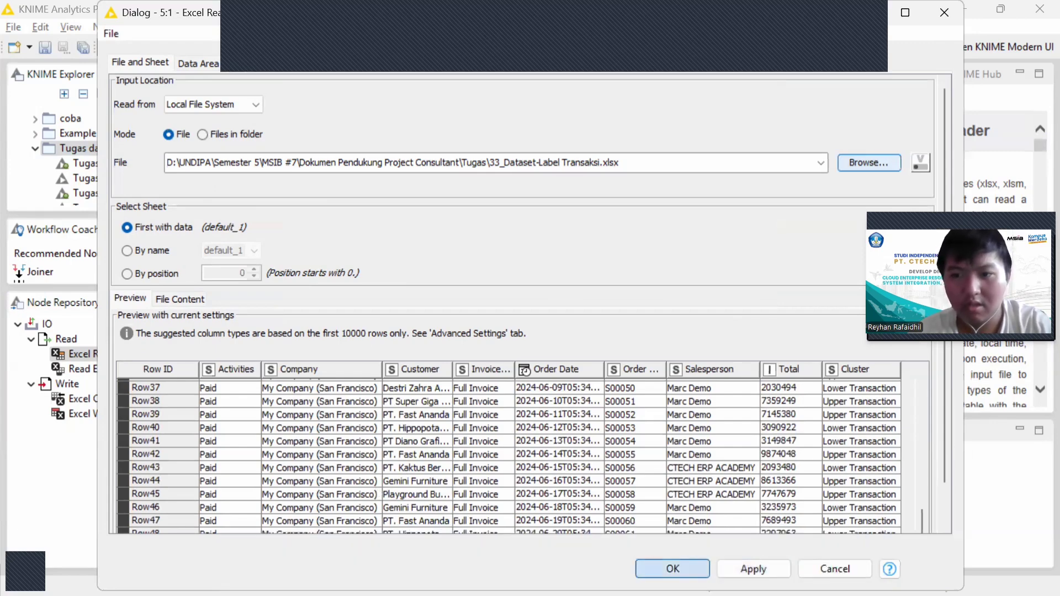
pyautogui.click(672, 569)
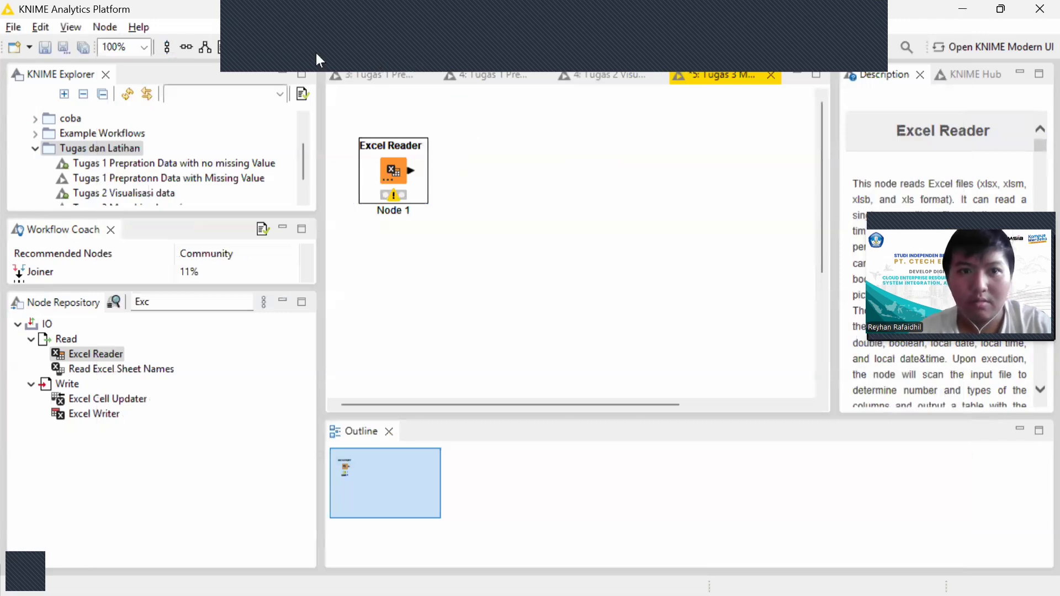
# Execute the Excel Reader node, look through its output file table and close the table.
pyautogui.click(242, 48)
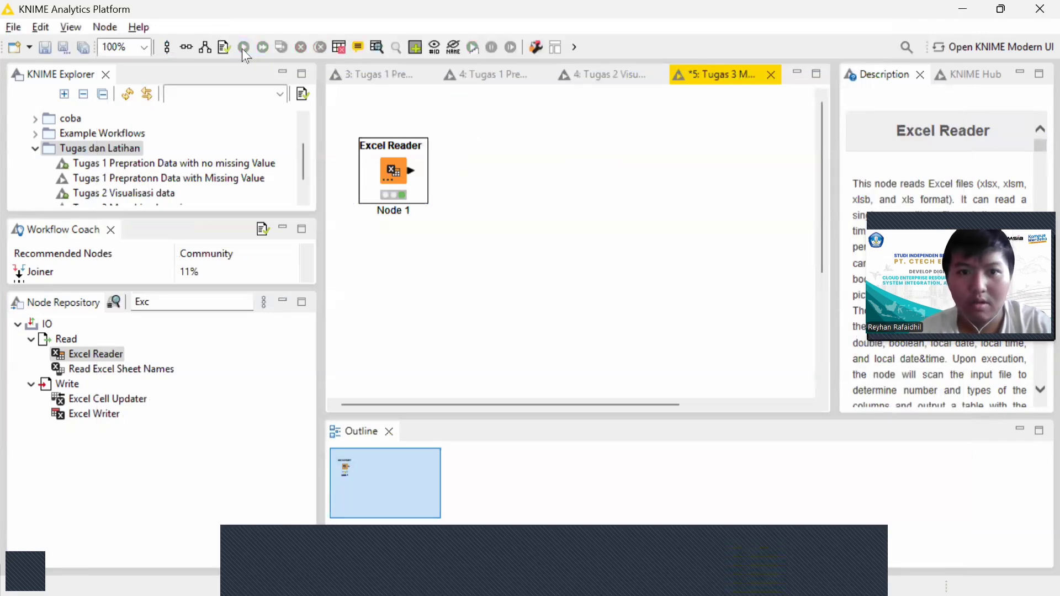
pyautogui.click(377, 47)
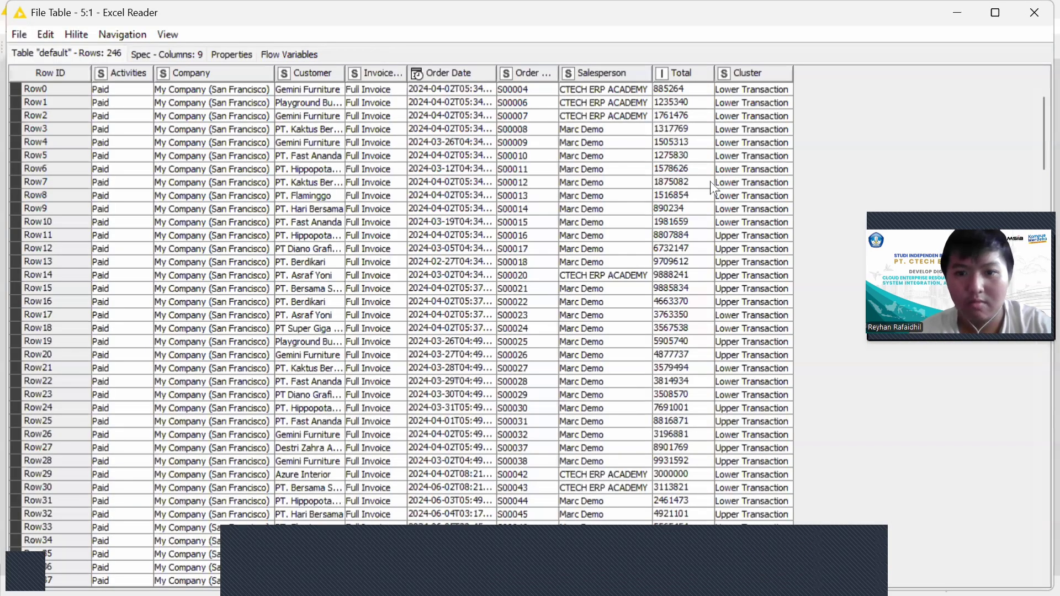
pyautogui.scroll(-3, 1035, 16)
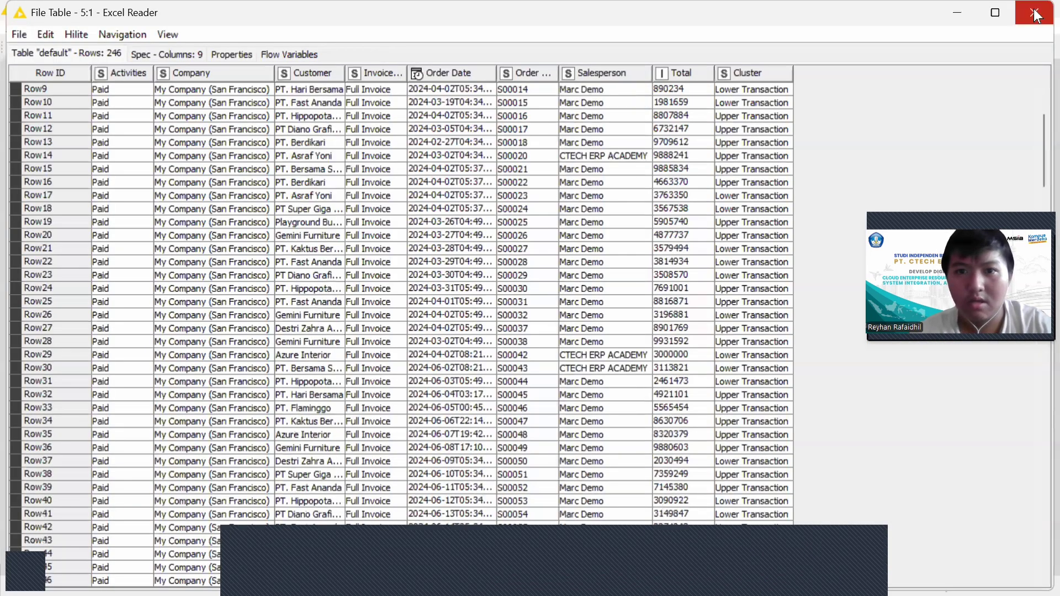
pyautogui.click(1036, 15)
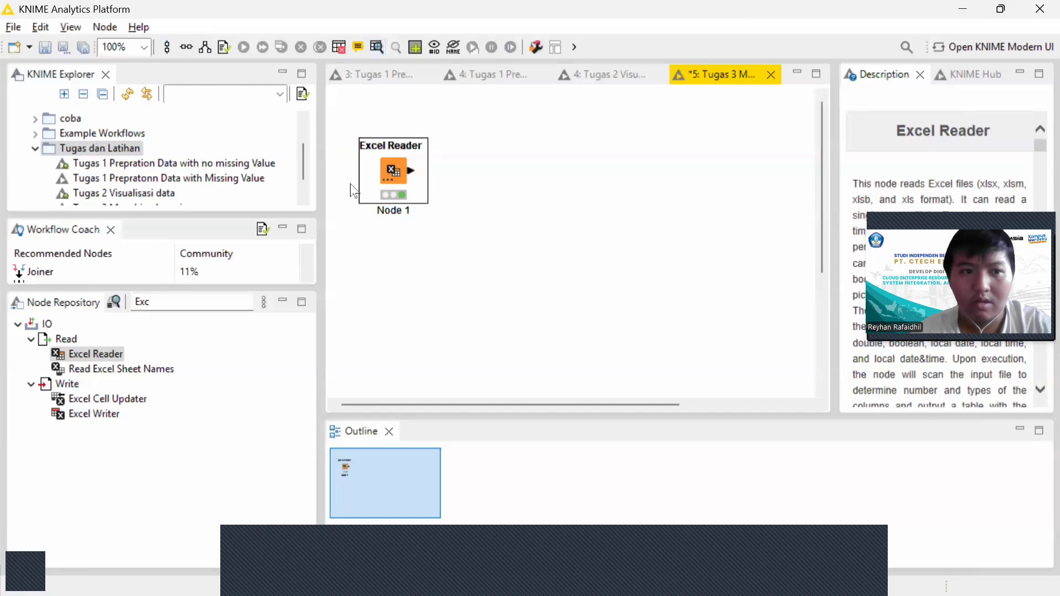
# Find the Normalizer node by filtering the node repository for "norma" and add it to the workflow beside the Excel Reader.
pyautogui.click(164, 303)
pyautogui.press('BackSpace')
pyautogui.press('BackSpace')
pyautogui.press('BackSpace')
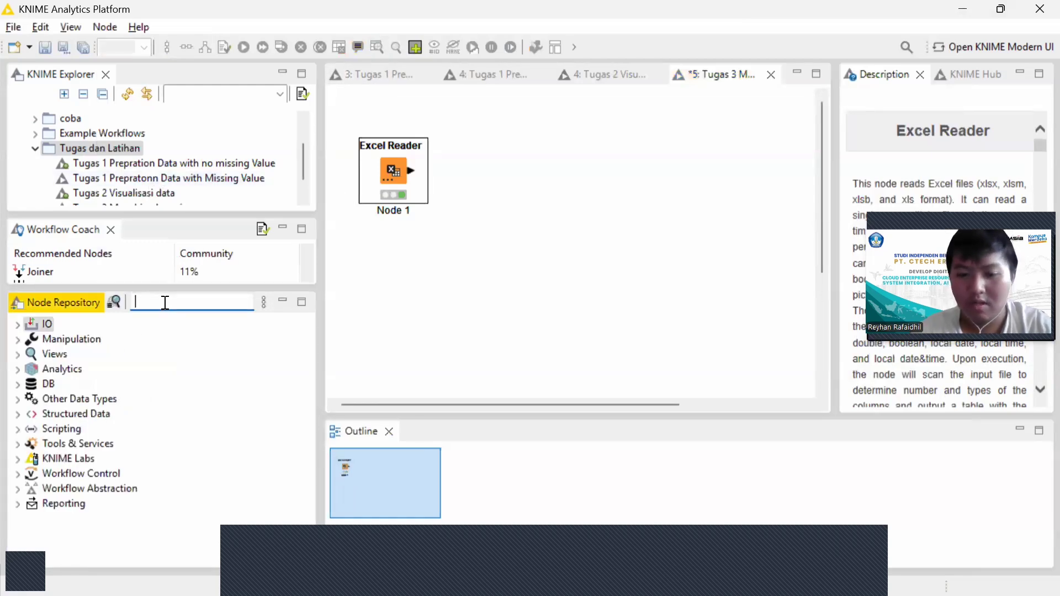
pyautogui.write('norma')
pyautogui.press('BackSpace')
pyautogui.press('BackSpace')
pyautogui.press('BackSpace')
pyautogui.press('BackSpace')
pyautogui.press('BackSpace')
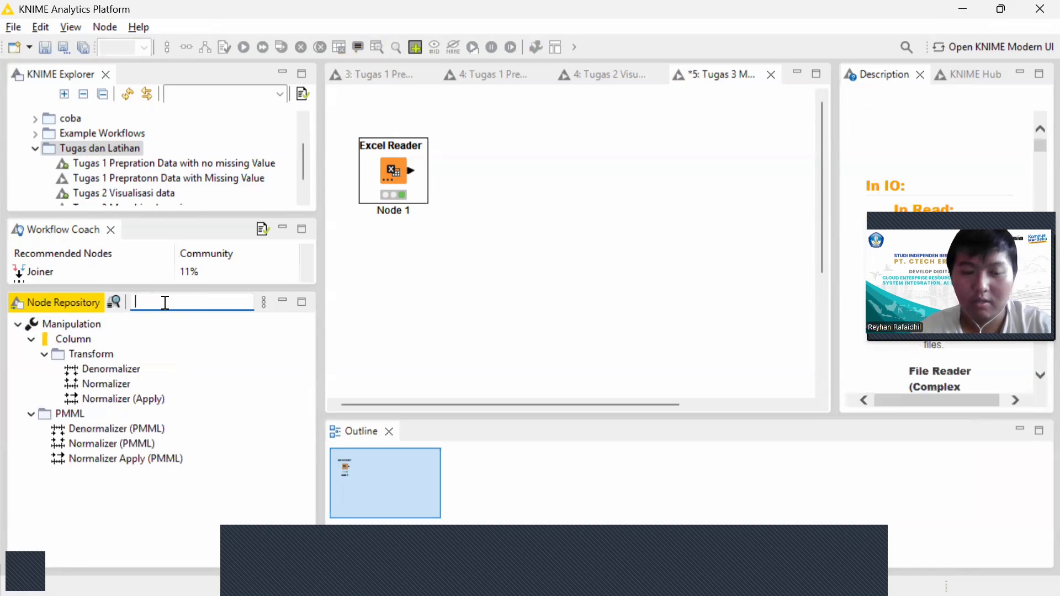
pyautogui.write('norma')
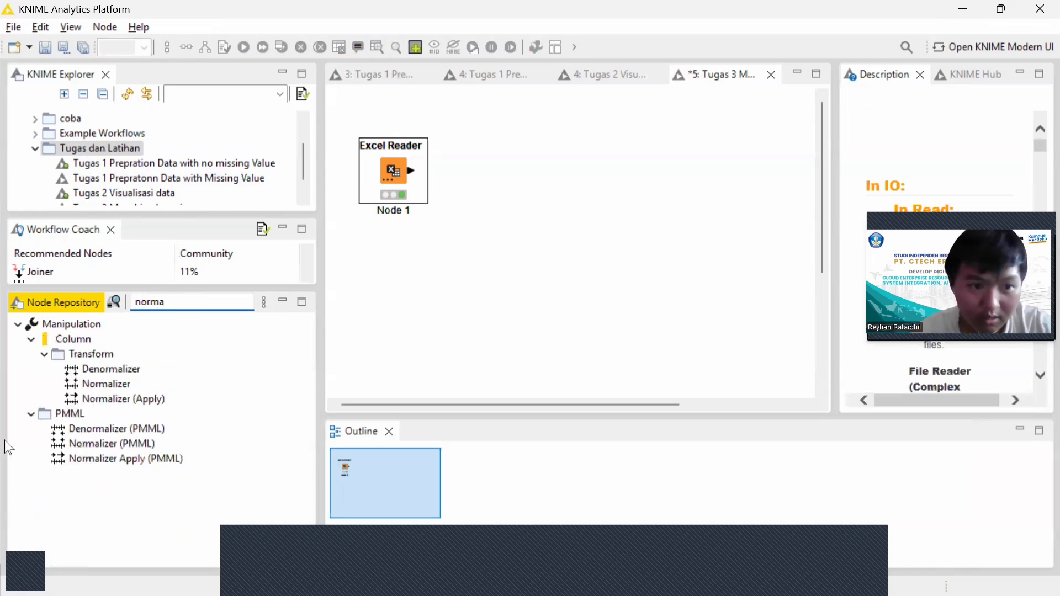
pyautogui.moveTo(106, 385); pyautogui.dragTo(510, 167)
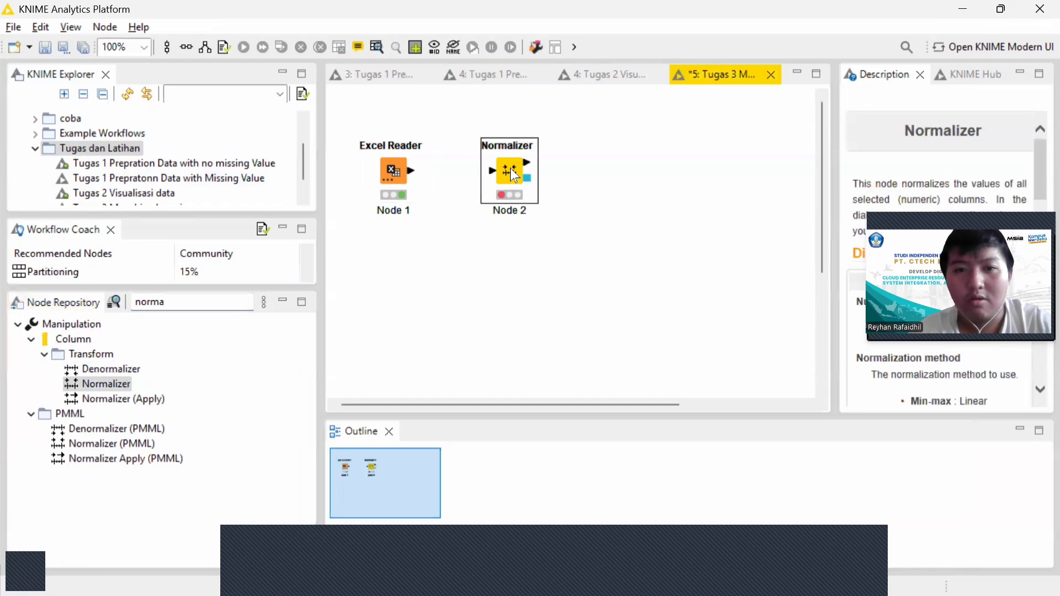
# Examine the Excel Reader's output table again and minimize its window.
pyautogui.click(397, 167)
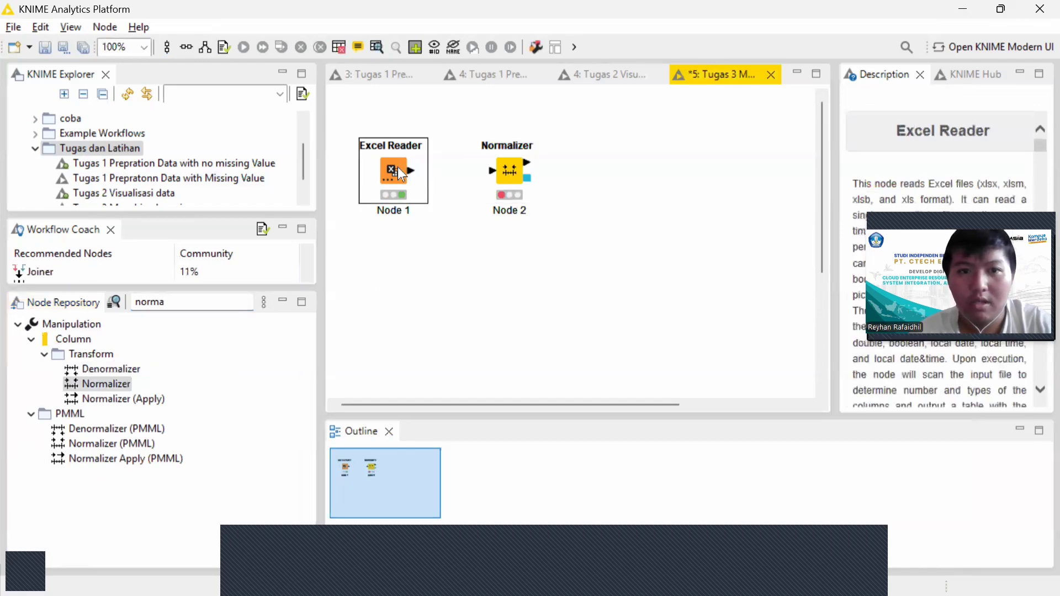
pyautogui.click(378, 48)
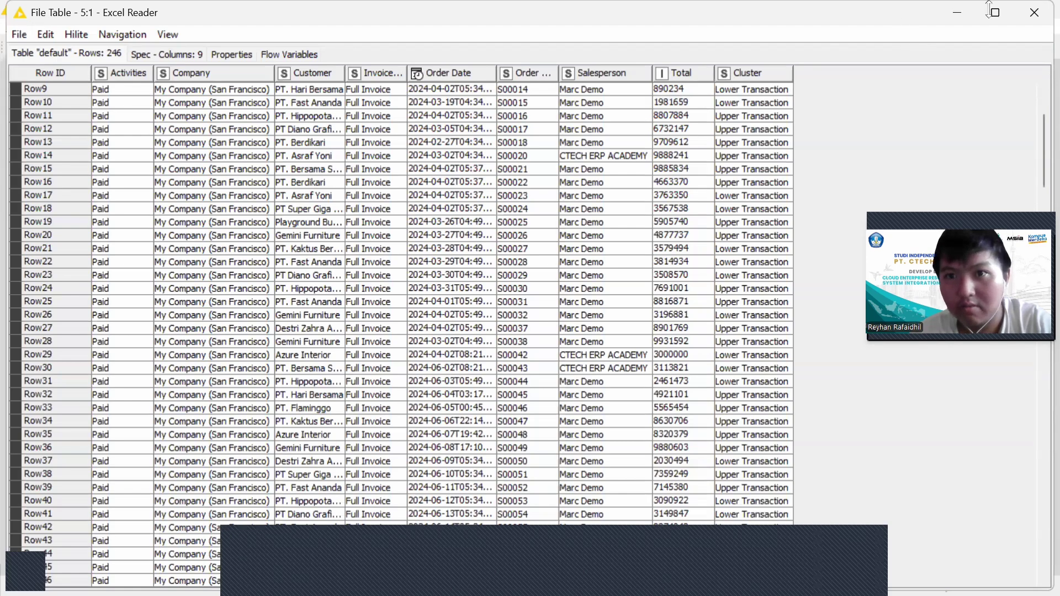
pyautogui.click(954, 9)
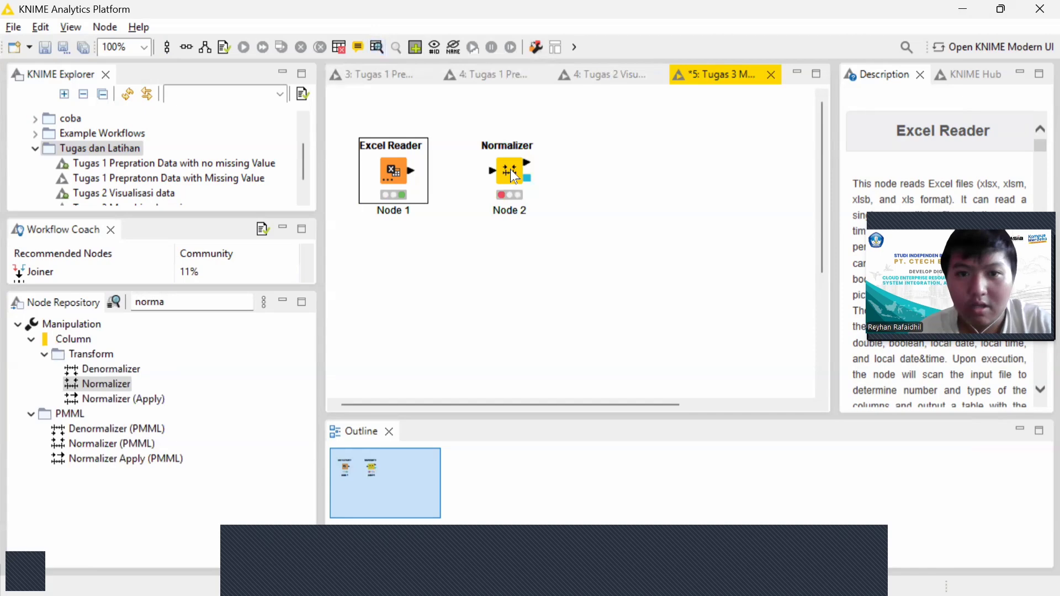
# Move the Normalizer closer to the Excel Reader and connect the reader's output to the Normalizer's table input.
pyautogui.moveTo(510, 169); pyautogui.dragTo(473, 175)
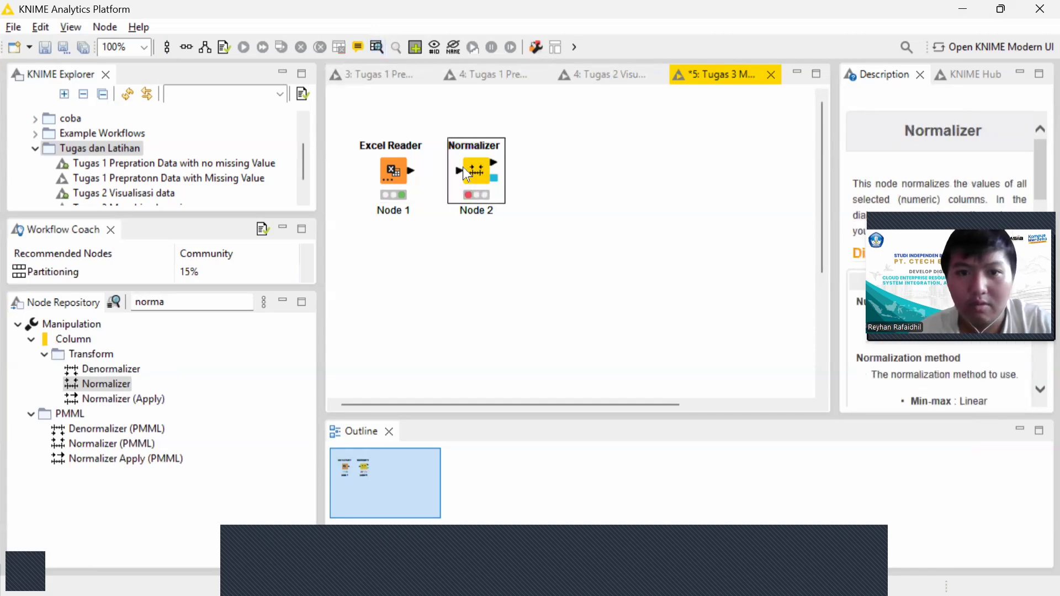
pyautogui.click(415, 168)
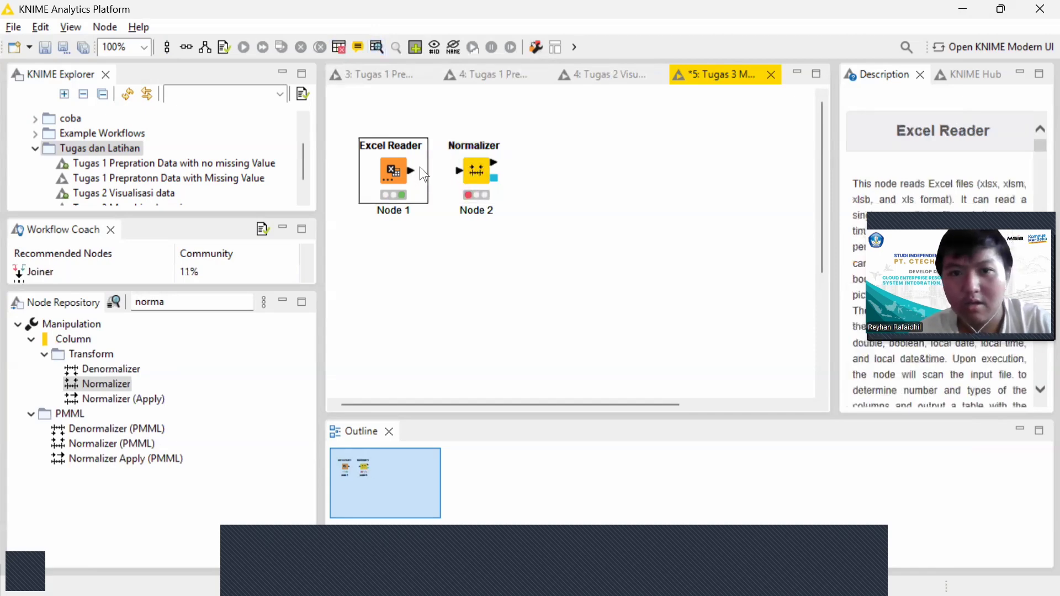
pyautogui.moveTo(446, 168); pyautogui.dragTo(458, 170)
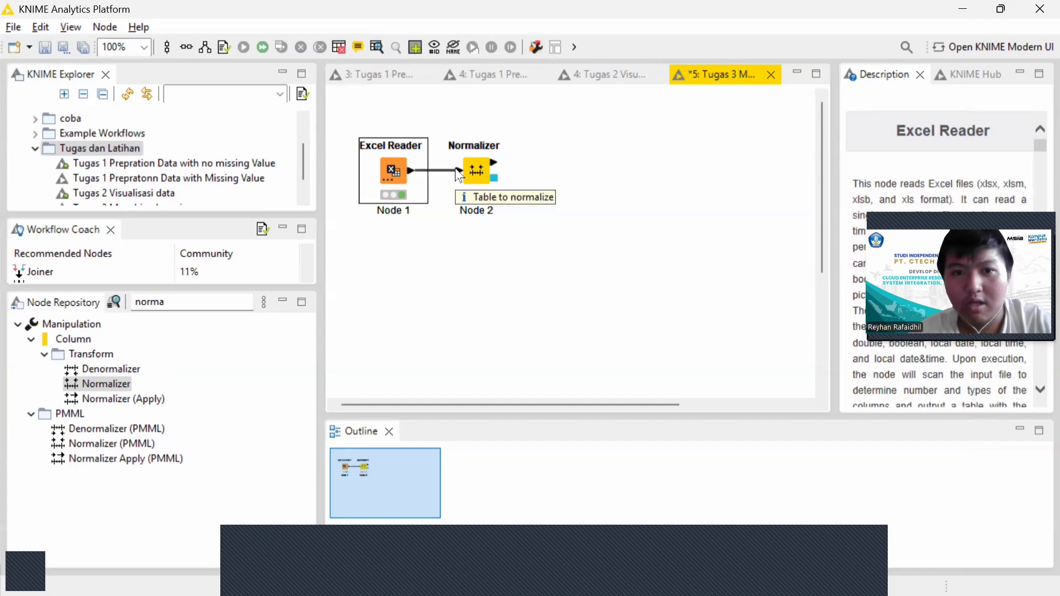
# Configure the Normalizer to scale the Total column using Min-max with minimum 0 and maximum 1, and execute the node.
pyautogui.click(486, 168)
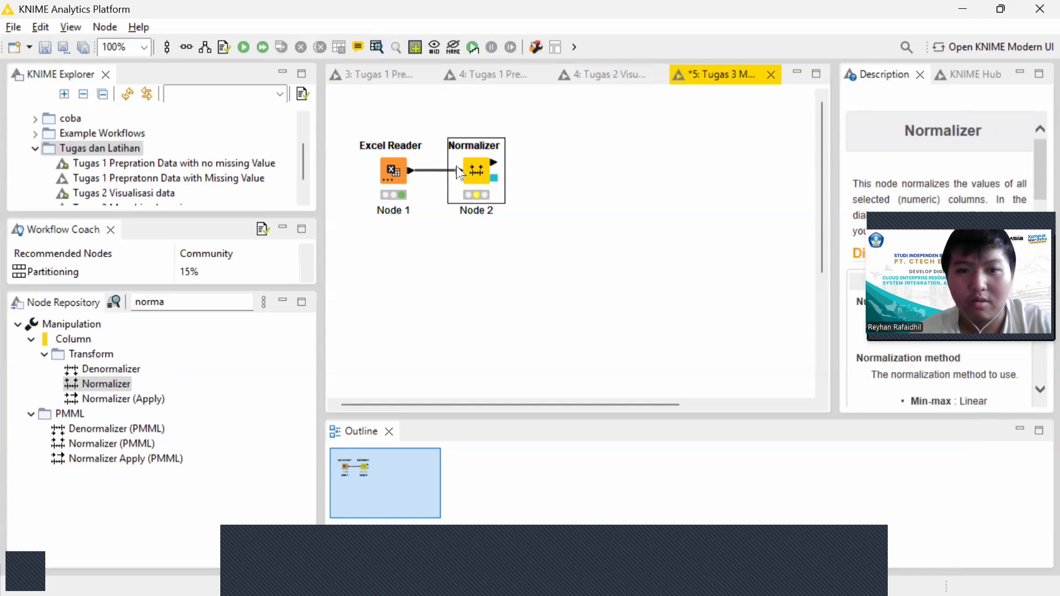
pyautogui.rightClick(469, 182)
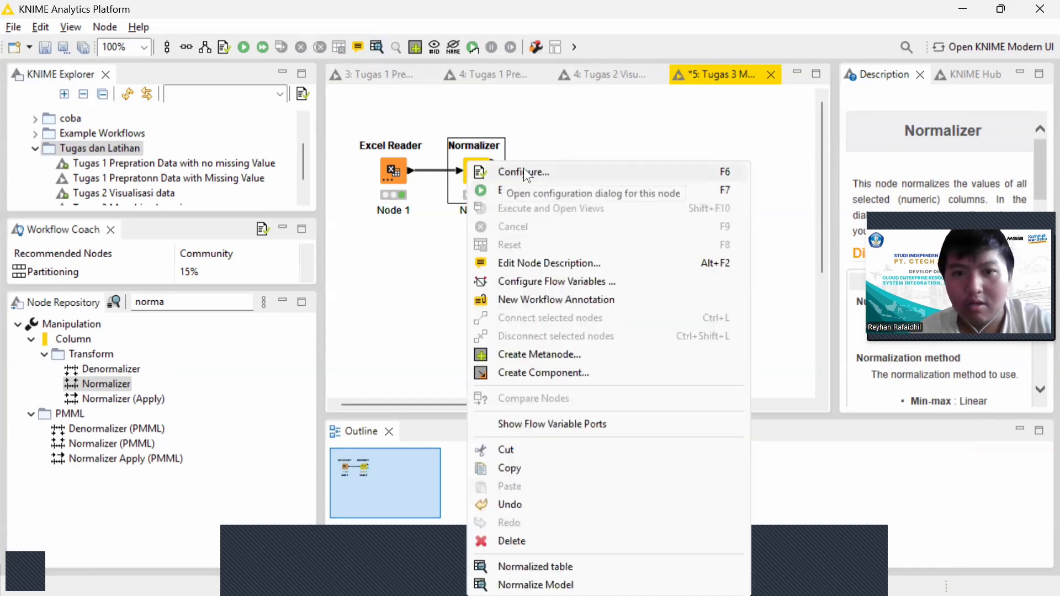
pyautogui.click(523, 173)
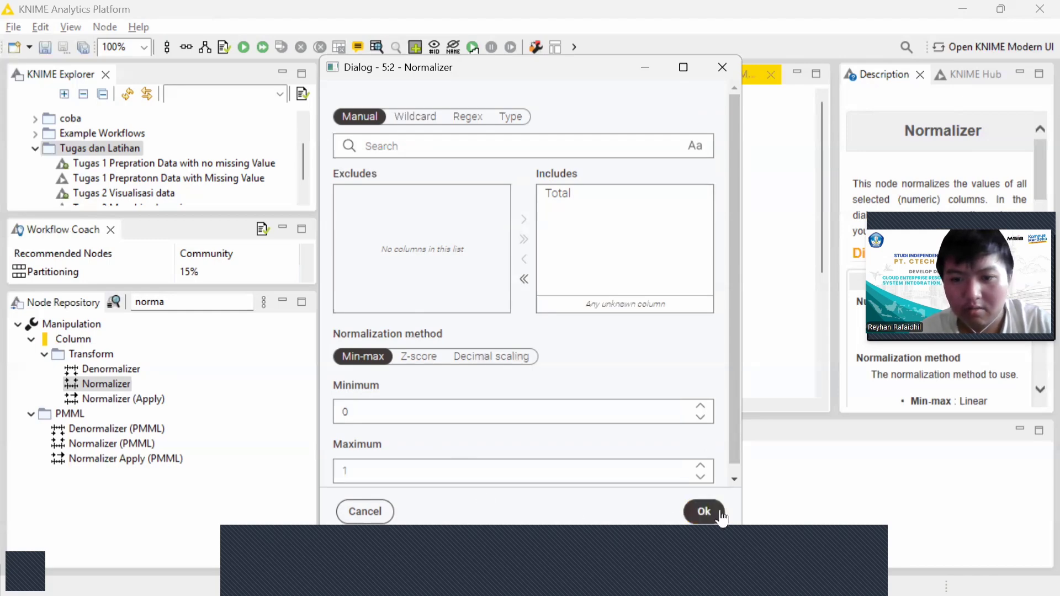
pyautogui.click(696, 513)
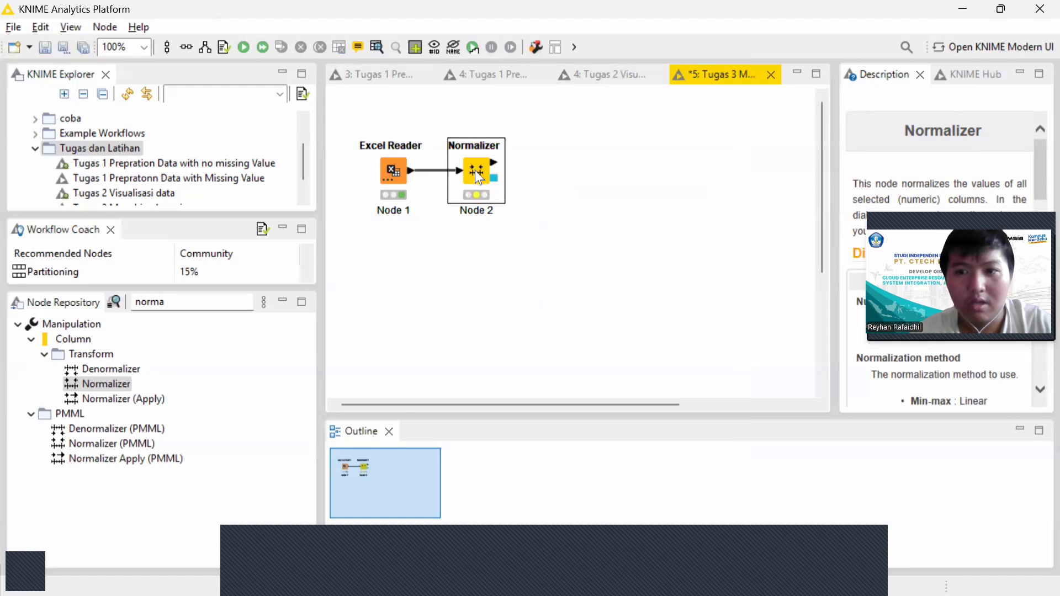
pyautogui.click(240, 46)
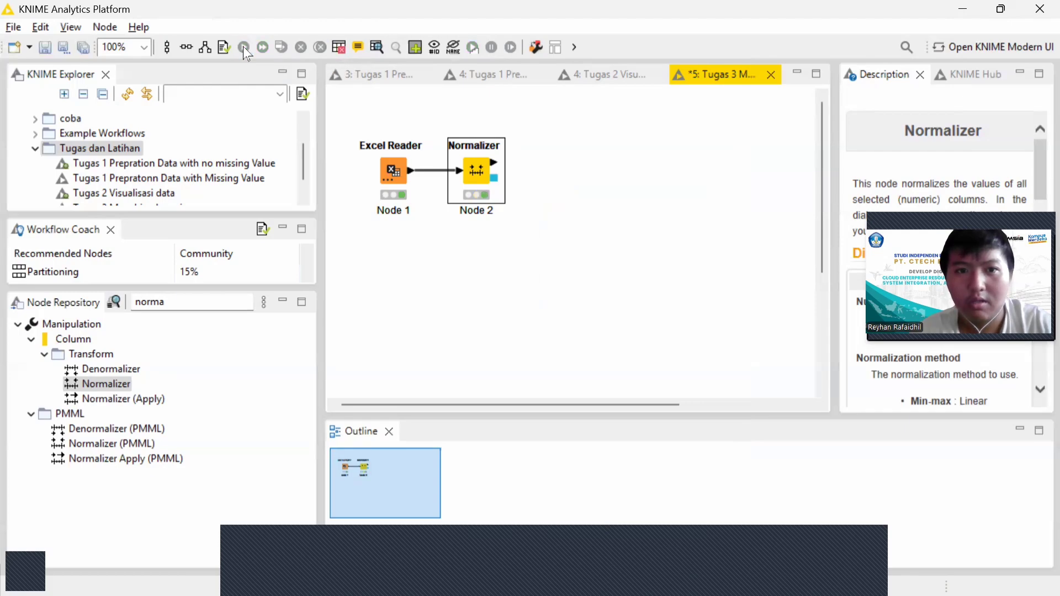
# Open the Normalizer's output table and compare its Total column with the one in the Excel Reader's file table.
pyautogui.click(373, 48)
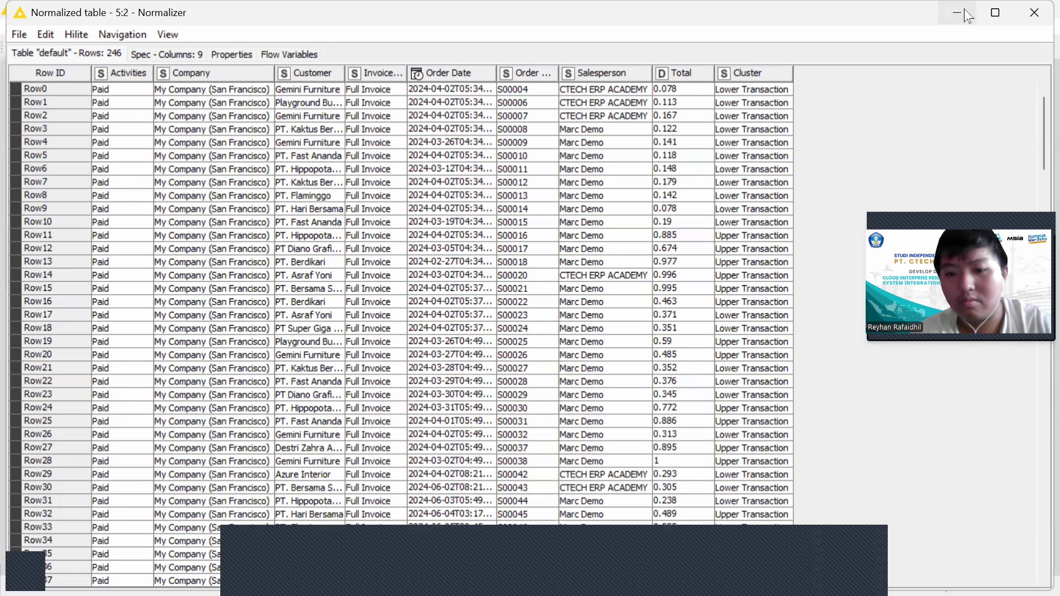
pyautogui.hotkey('alt', 'Tab')
pyautogui.hotkey('alt', 'Tab')
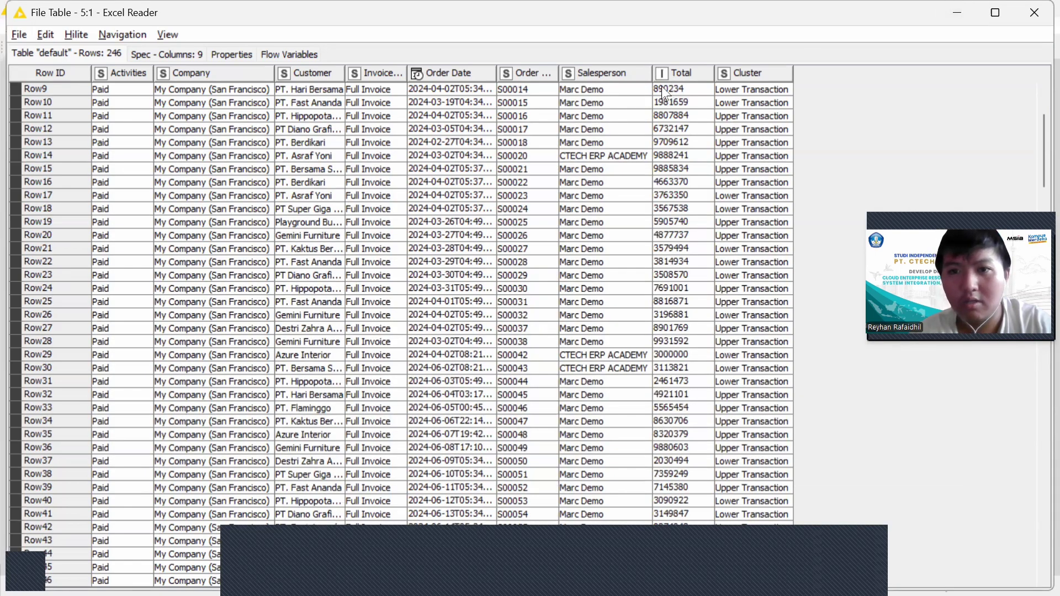
# Return to the KNIME workflow window and search the node repository for "partiti".
pyautogui.hotkey('alt', 'Tab')
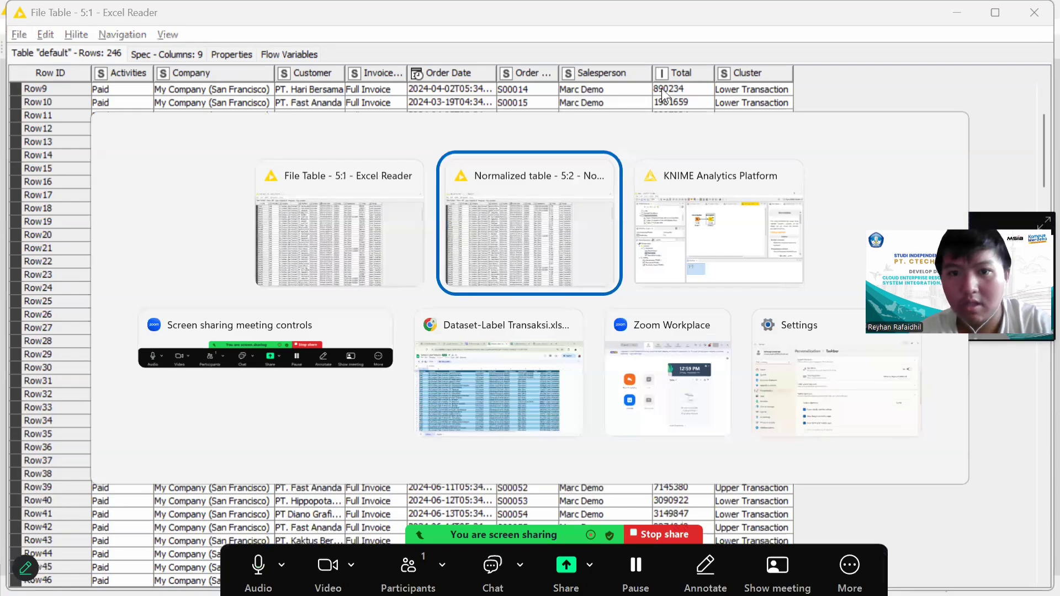
pyautogui.hotkey('alt', 'Tab')
pyautogui.hotkey('alt', 'Tab')
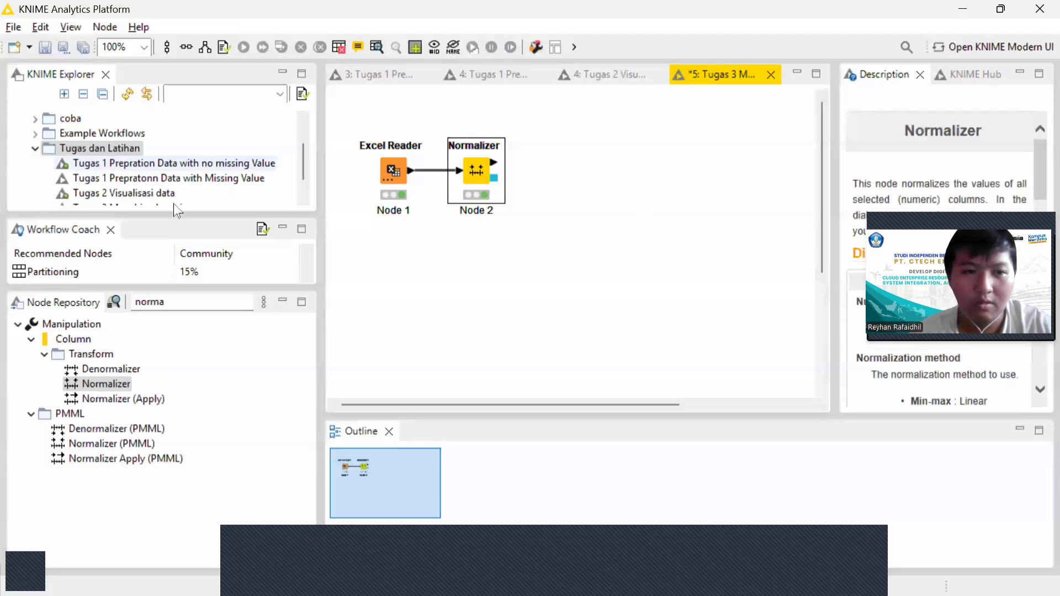
pyautogui.click(177, 301)
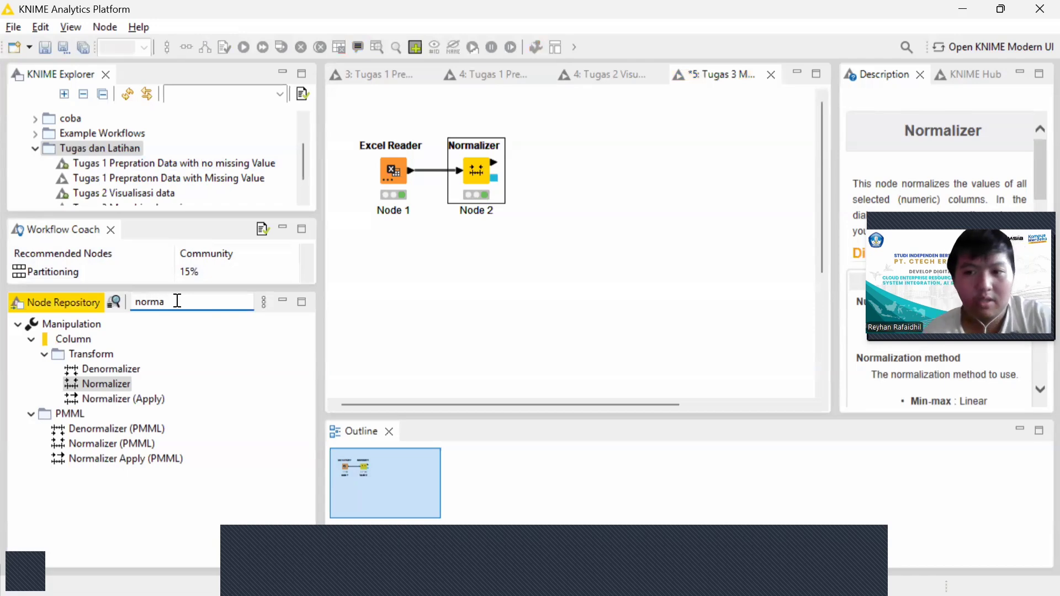
pyautogui.press('BackSpace')
pyautogui.press('BackSpace')
pyautogui.press('BackSpace')
pyautogui.press('BackSpace')
pyautogui.press('BackSpace')
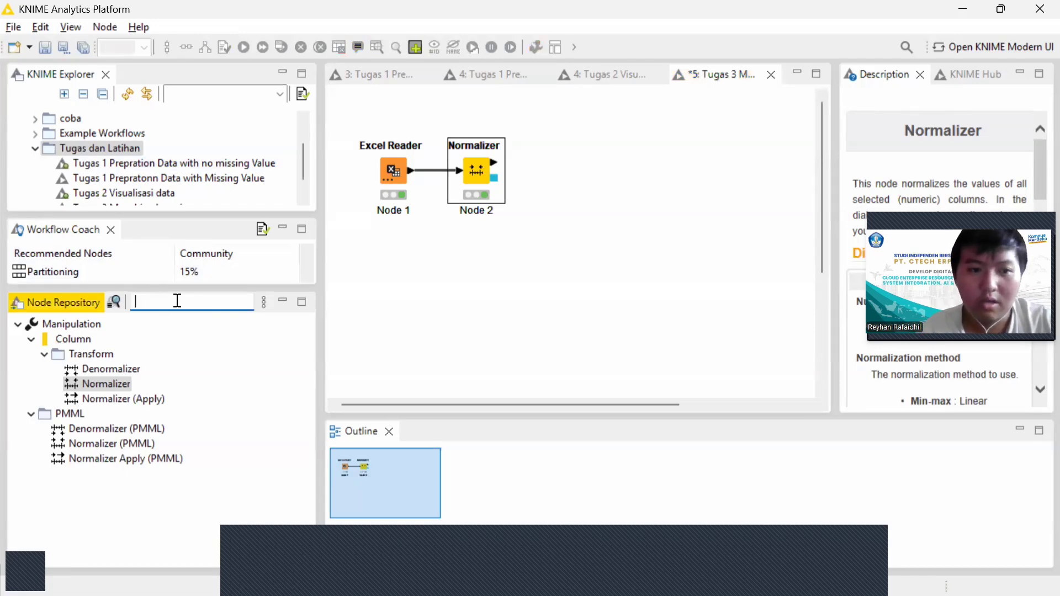
pyautogui.write('pa')
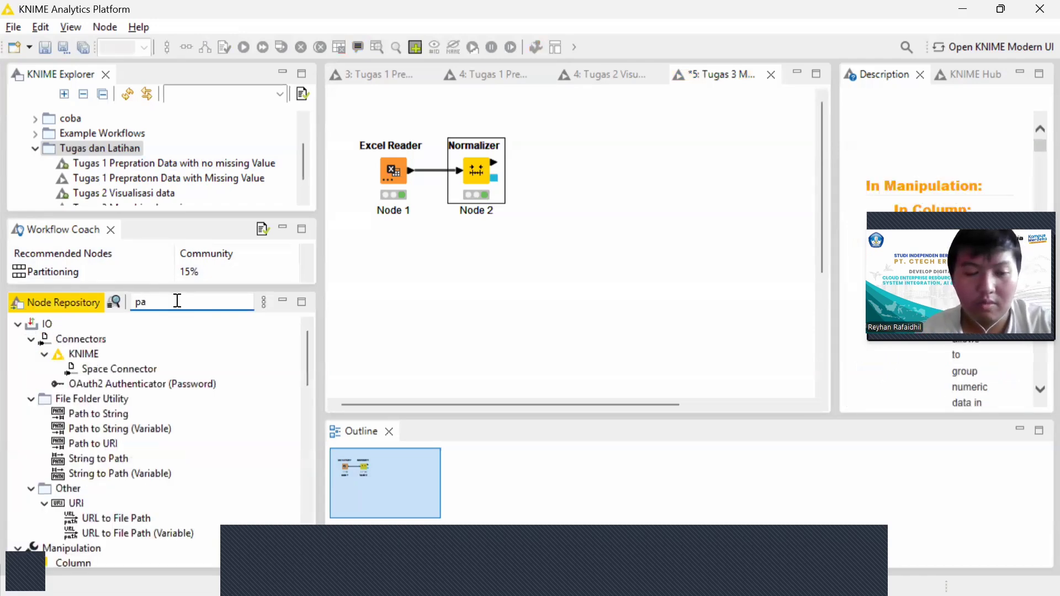
pyautogui.press('BackSpace')
pyautogui.press('BackSpace')
pyautogui.write('par')
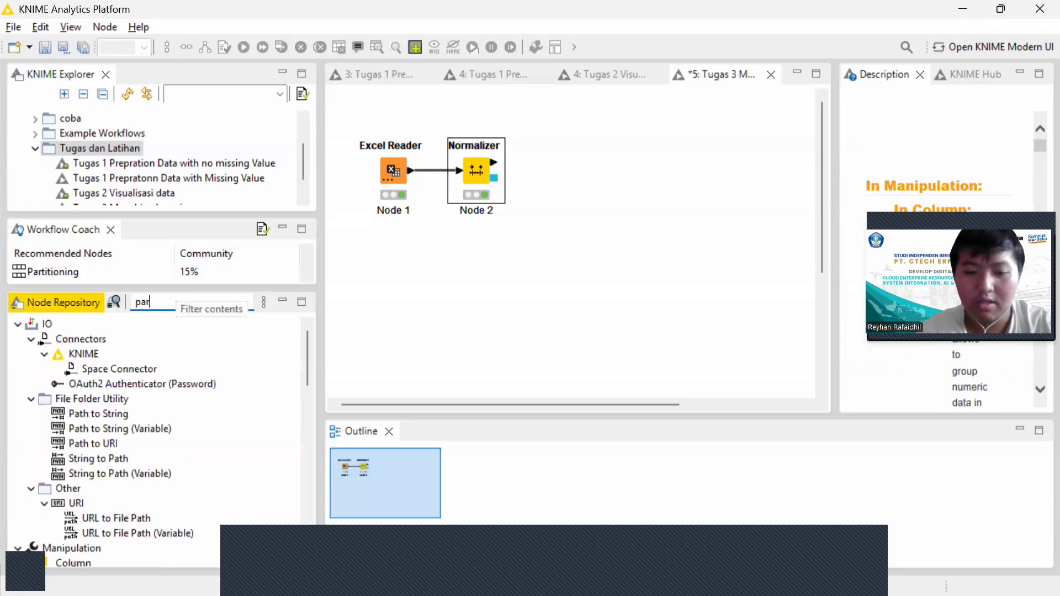
pyautogui.write('titi')
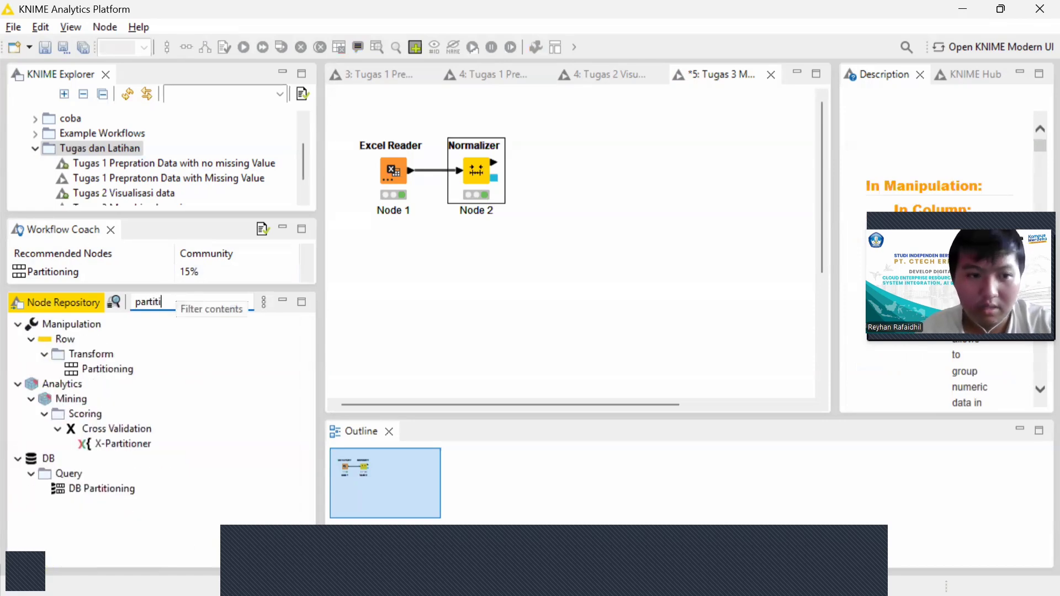
# Add a Partitioning node to the workflow and place it just after the Normalizer.
pyautogui.click(103, 369)
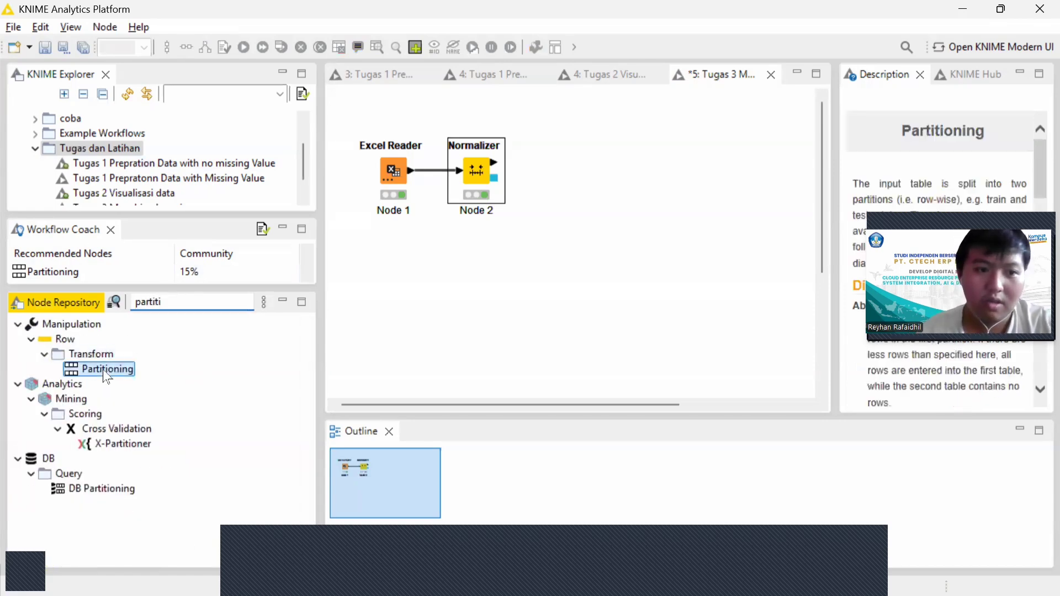
pyautogui.moveTo(107, 366); pyautogui.dragTo(578, 164)
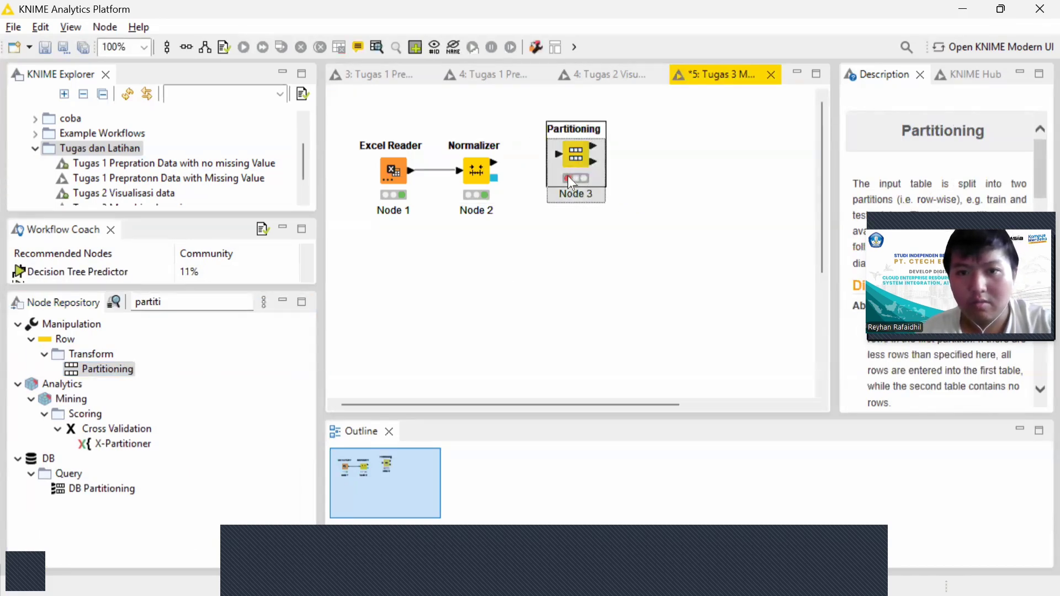
pyautogui.moveTo(569, 182); pyautogui.dragTo(561, 188)
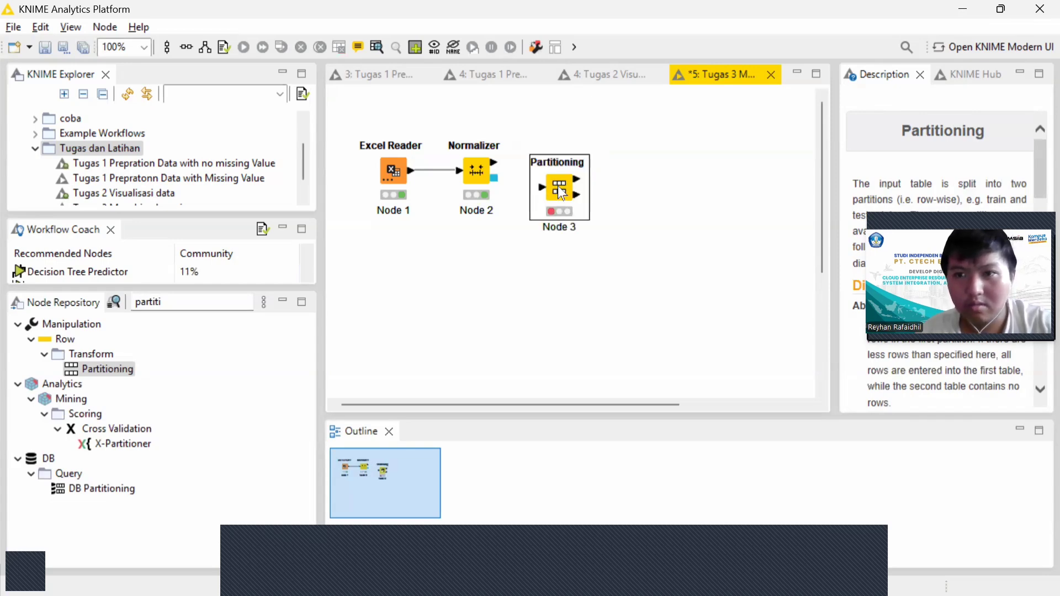
pyautogui.click(592, 281)
# Configure the Partitioning node with a relative first partition of 80%, checking the row count of the Normalizer's table.
pyautogui.click(564, 200)
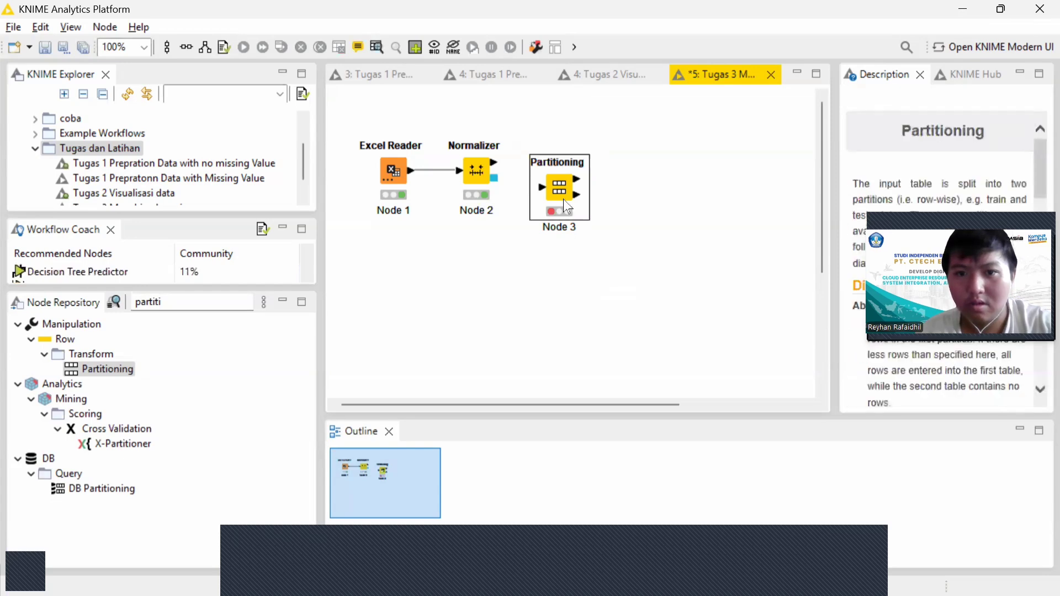
pyautogui.doubleClick(567, 207)
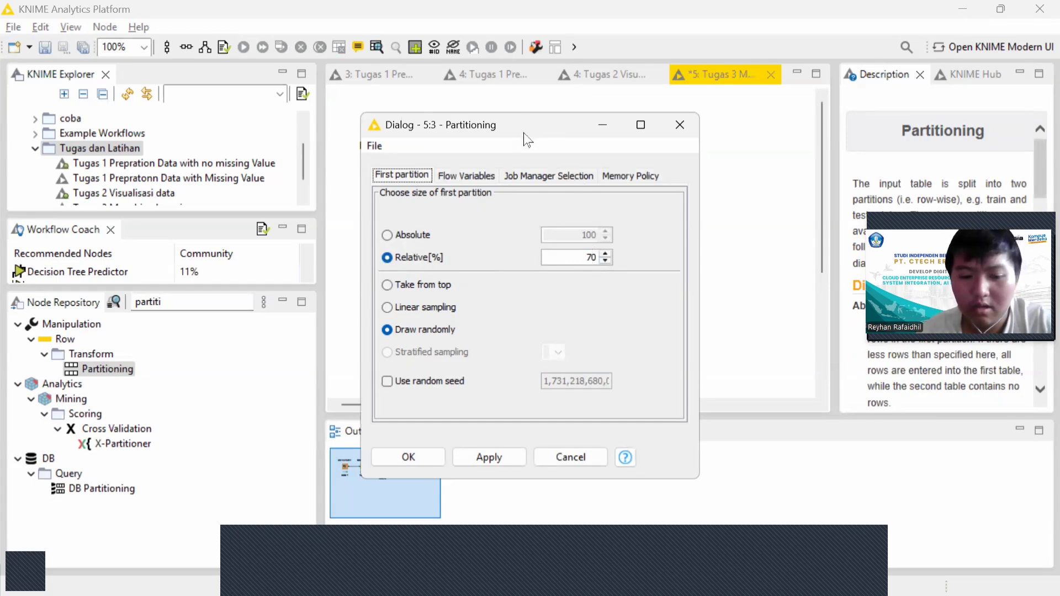
pyautogui.hotkey('alt', 'Tab')
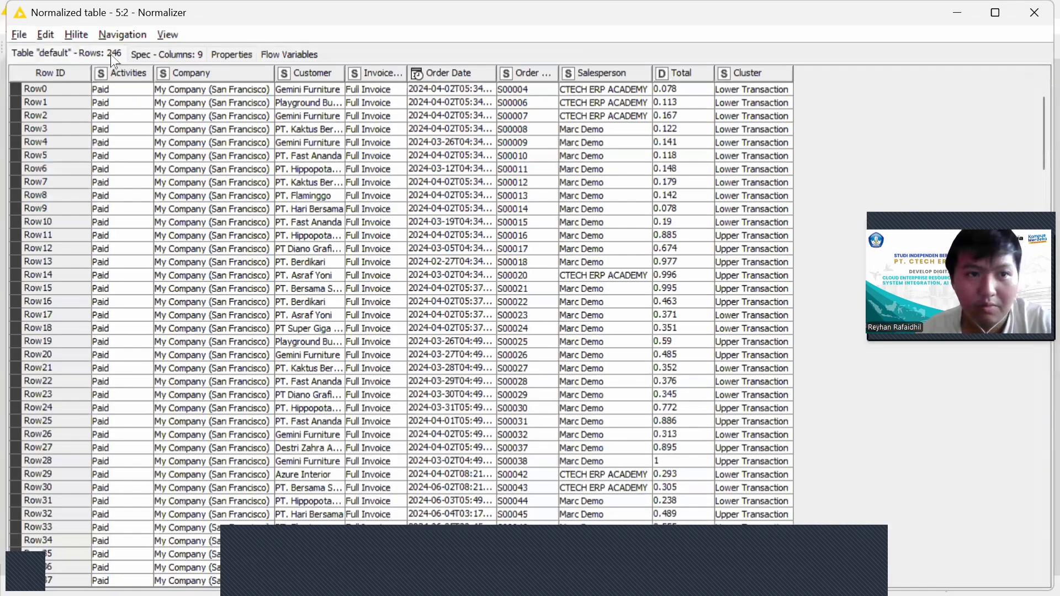
pyautogui.hotkey('alt', 'Tab')
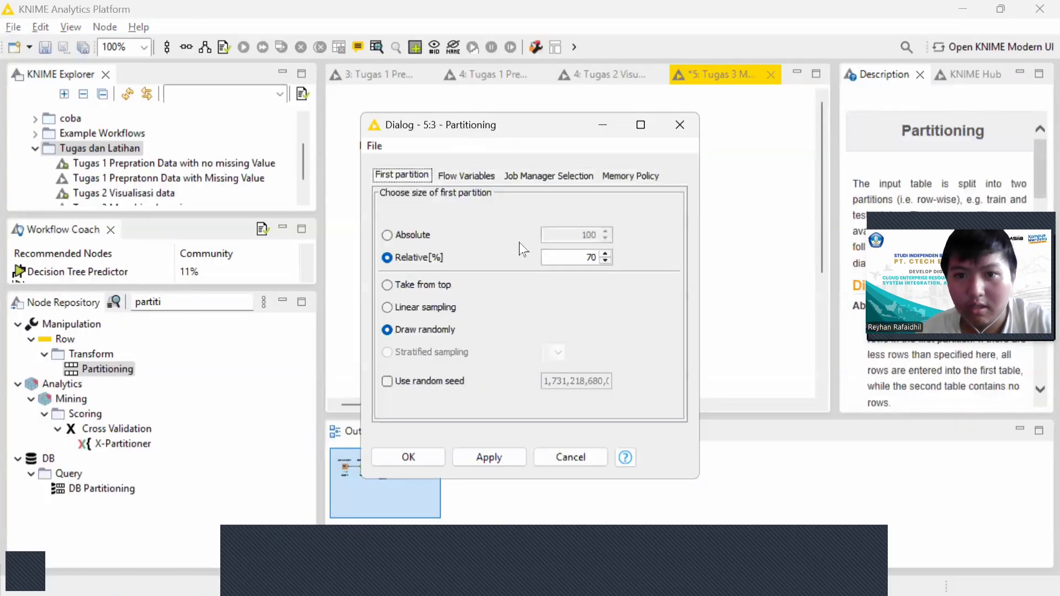
pyautogui.click(595, 258)
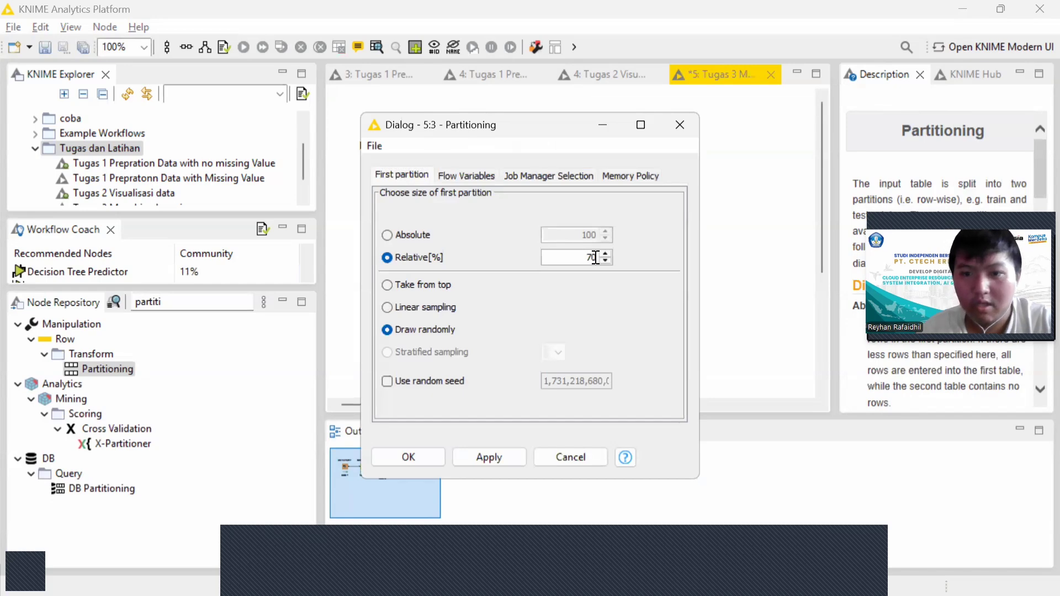
pyautogui.press('BackSpace')
pyautogui.press('BackSpace')
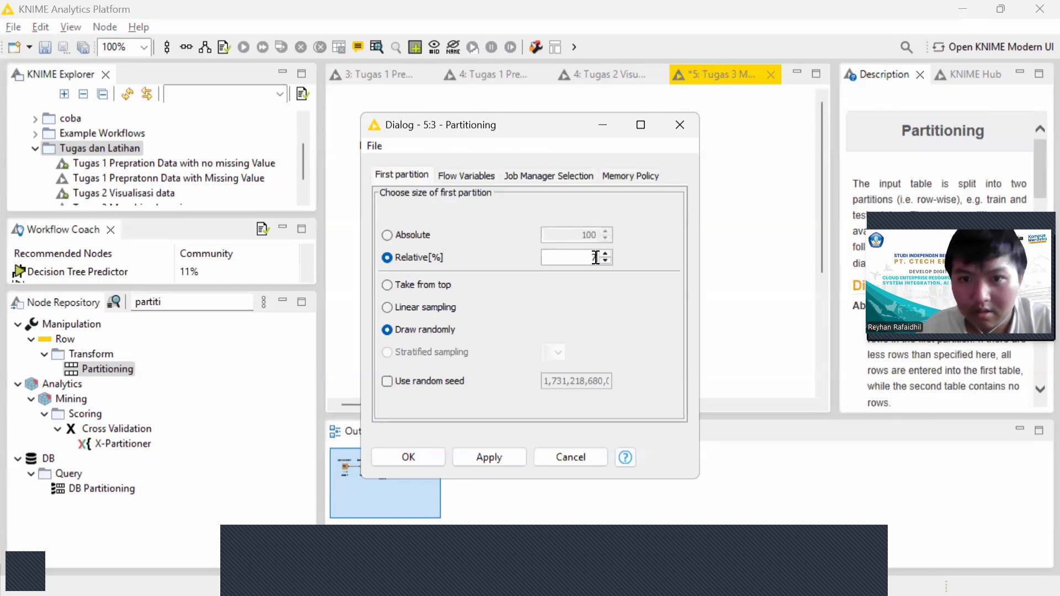
pyautogui.write('80')
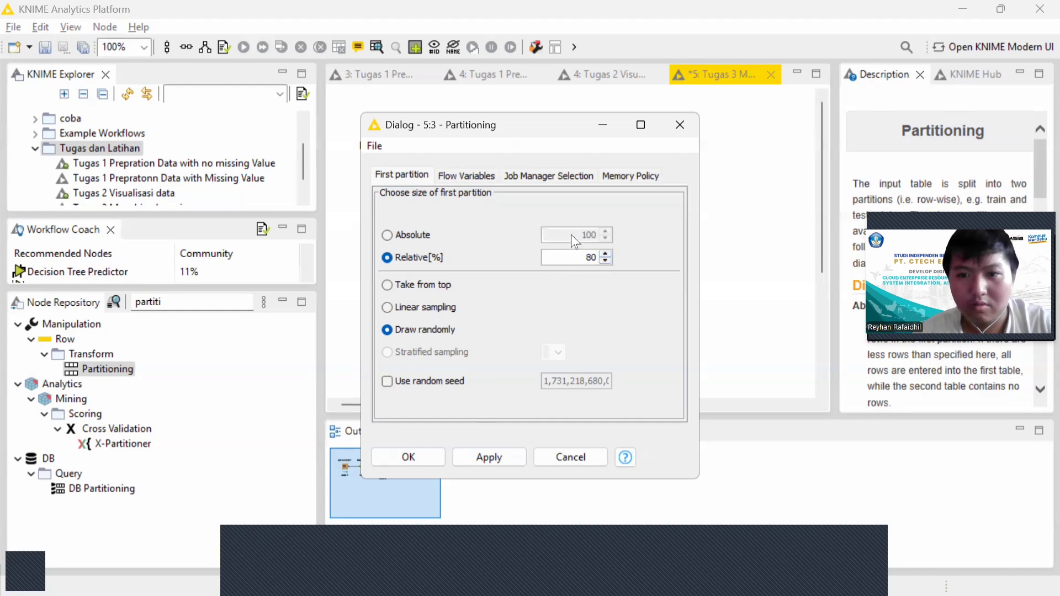
pyautogui.click(488, 456)
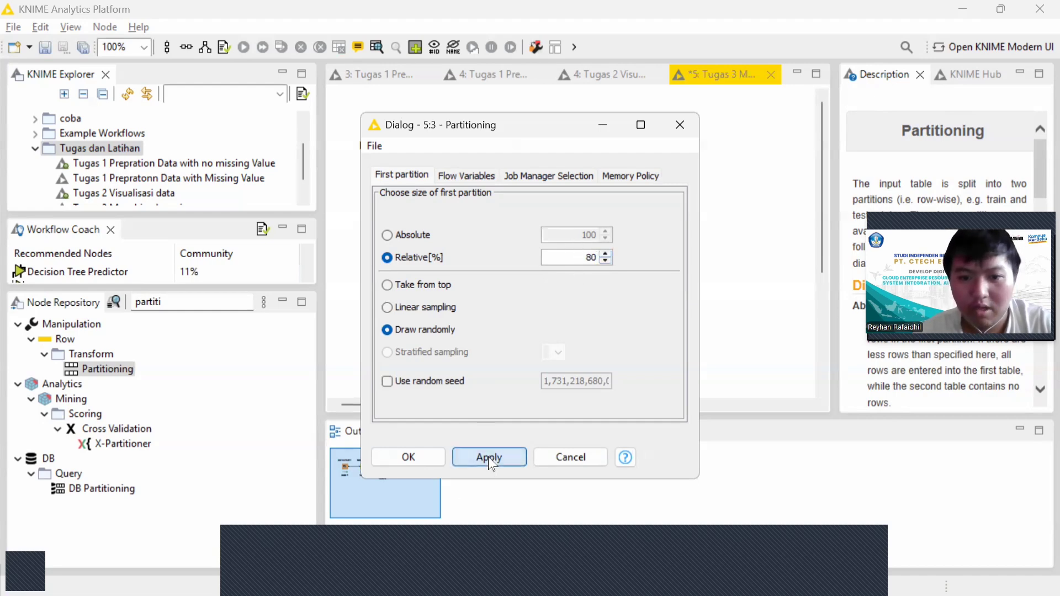
pyautogui.click(412, 455)
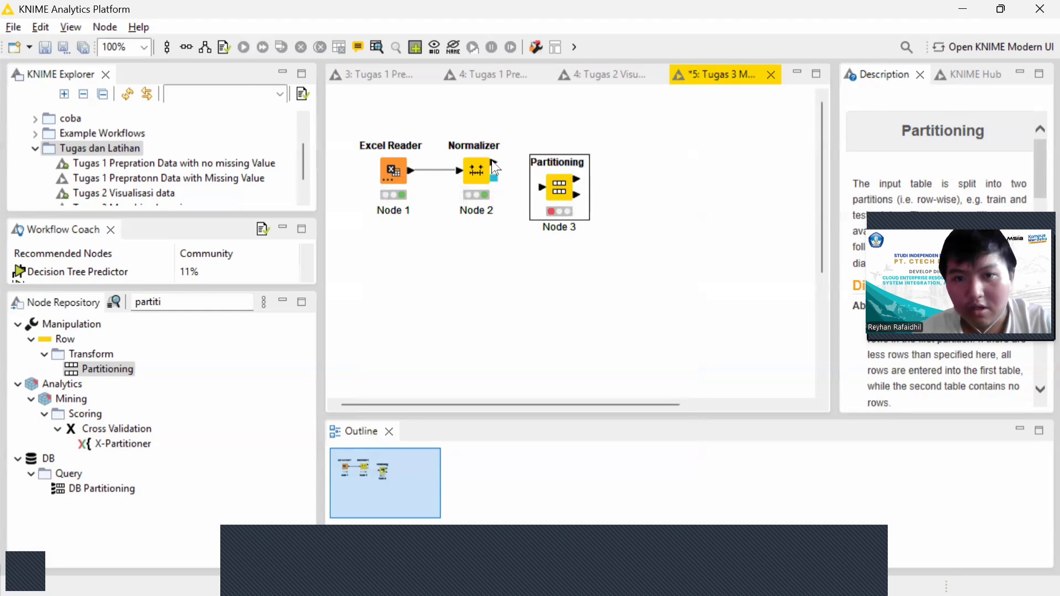
# Connect the Normalizer's table output to the Partitioning node, line that node up with the Normalizer, and execute it.
pyautogui.moveTo(493, 163); pyautogui.dragTo(538, 186)
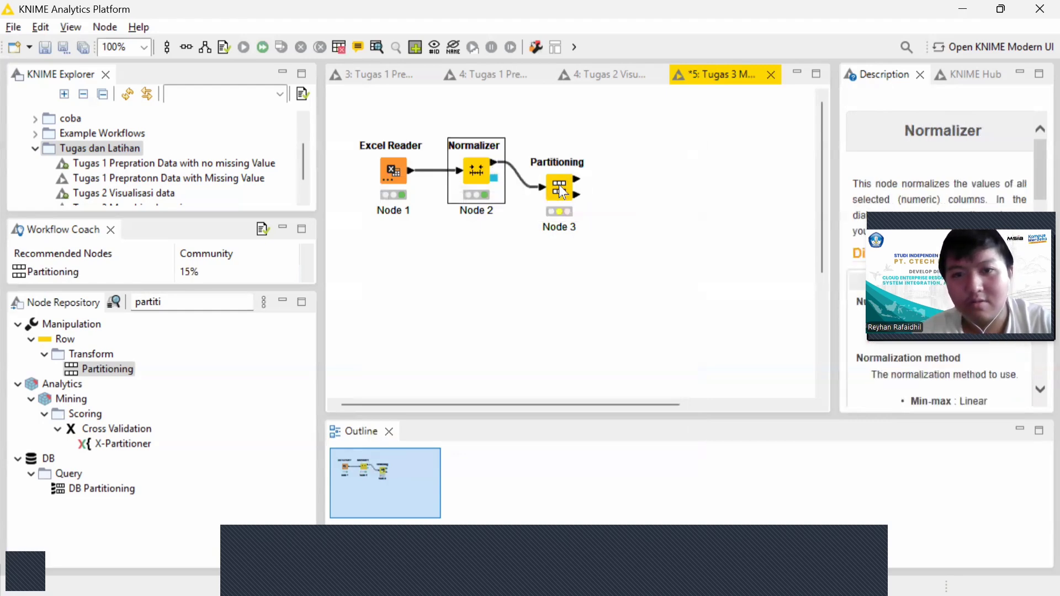
pyautogui.click(560, 186)
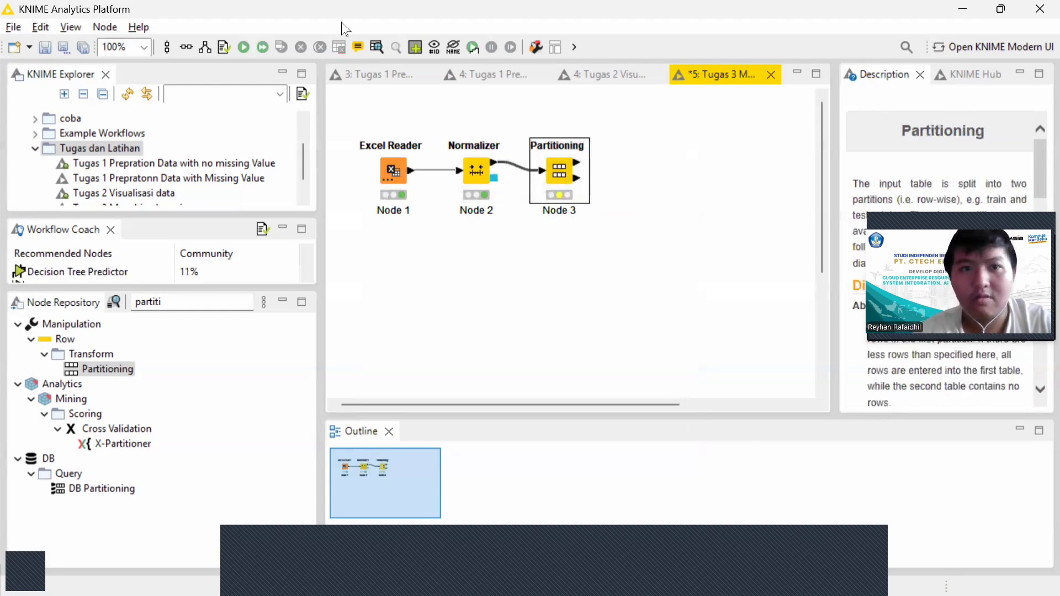
pyautogui.click(247, 47)
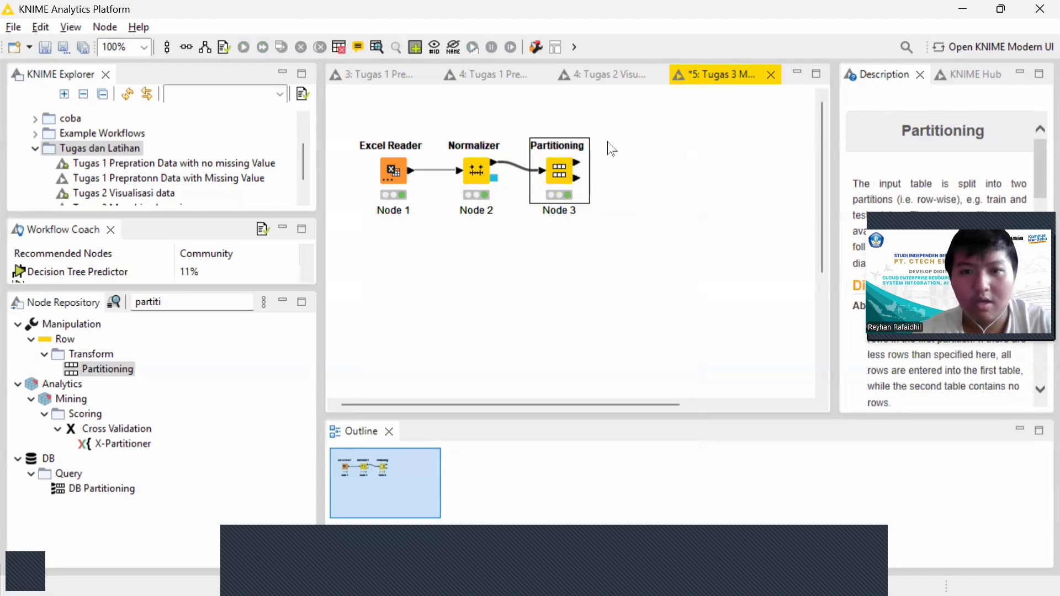
pyautogui.click(379, 47)
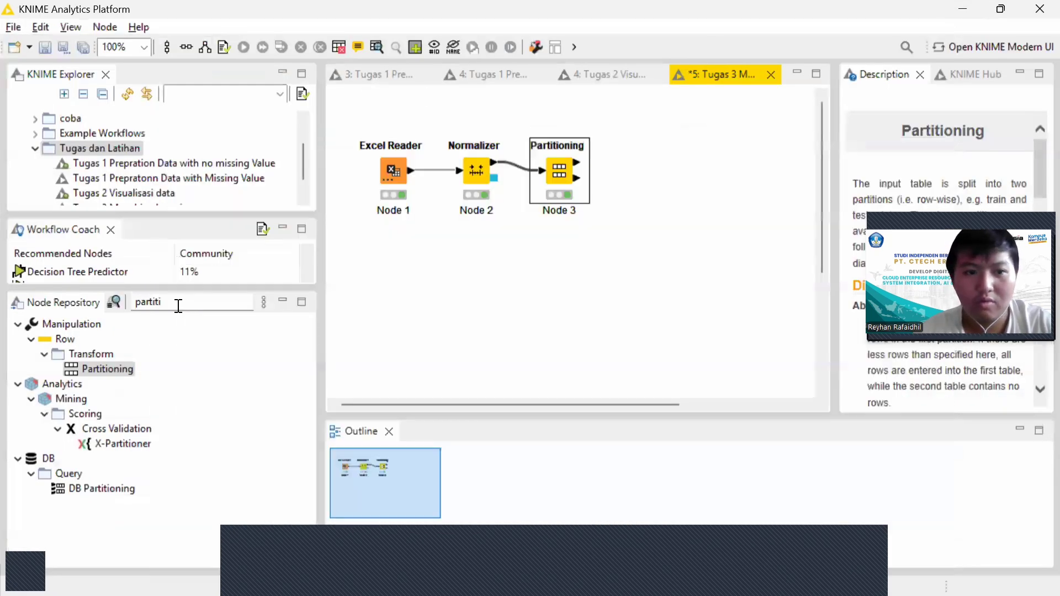
# Search the node repository for "table v" to find the Table View node.
pyautogui.click(178, 306)
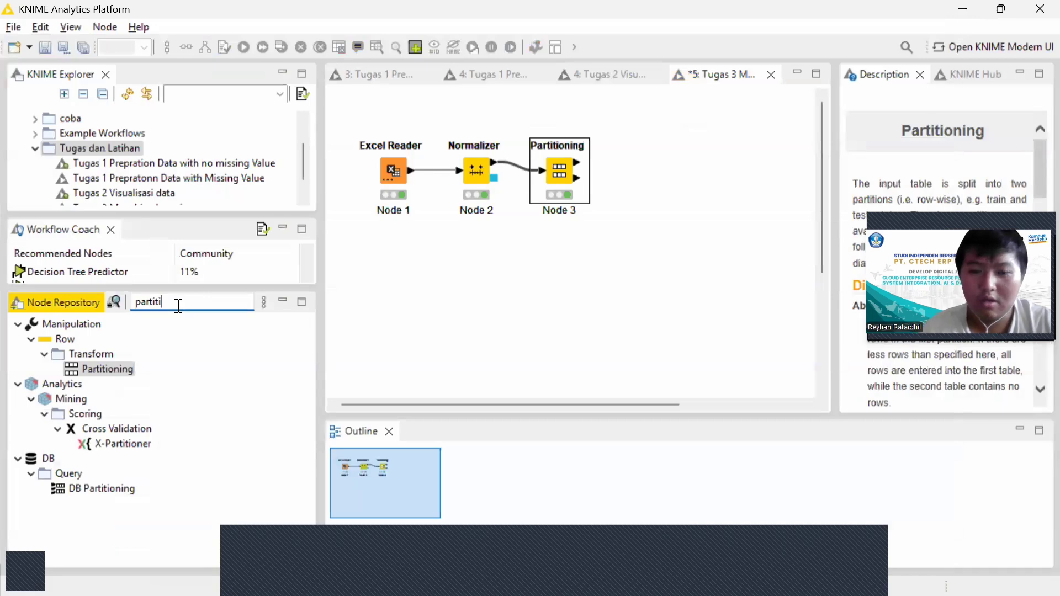
pyautogui.press('BackSpace')
pyautogui.press('BackSpace')
pyautogui.press('BackSpace')
pyautogui.press('BackSpace')
pyautogui.press('BackSpace')
pyautogui.press('BackSpace')
pyautogui.write('tabel')
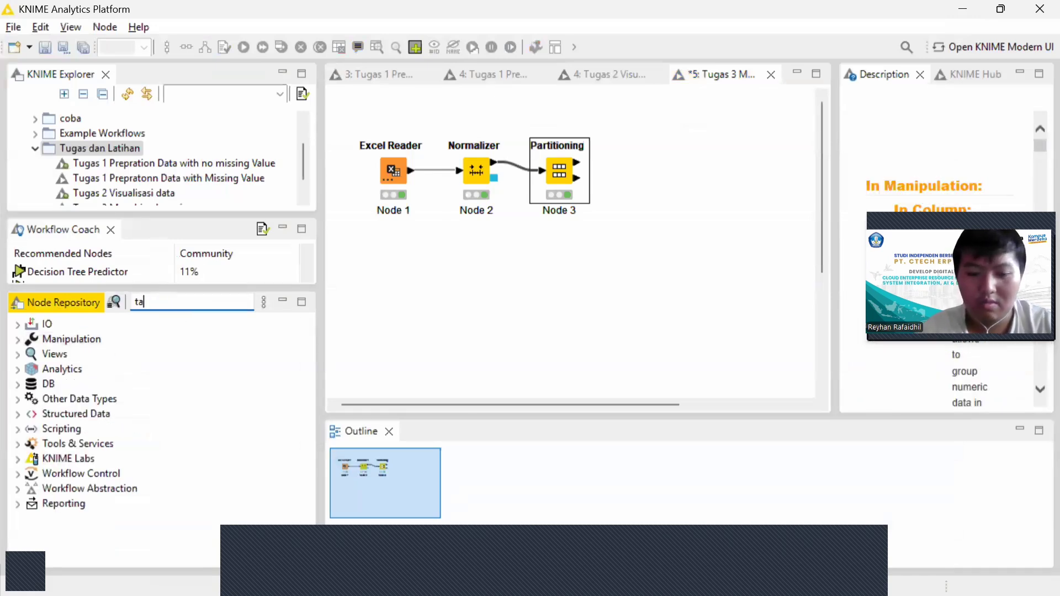
pyautogui.press('BackSpace')
pyautogui.press('BackSpace')
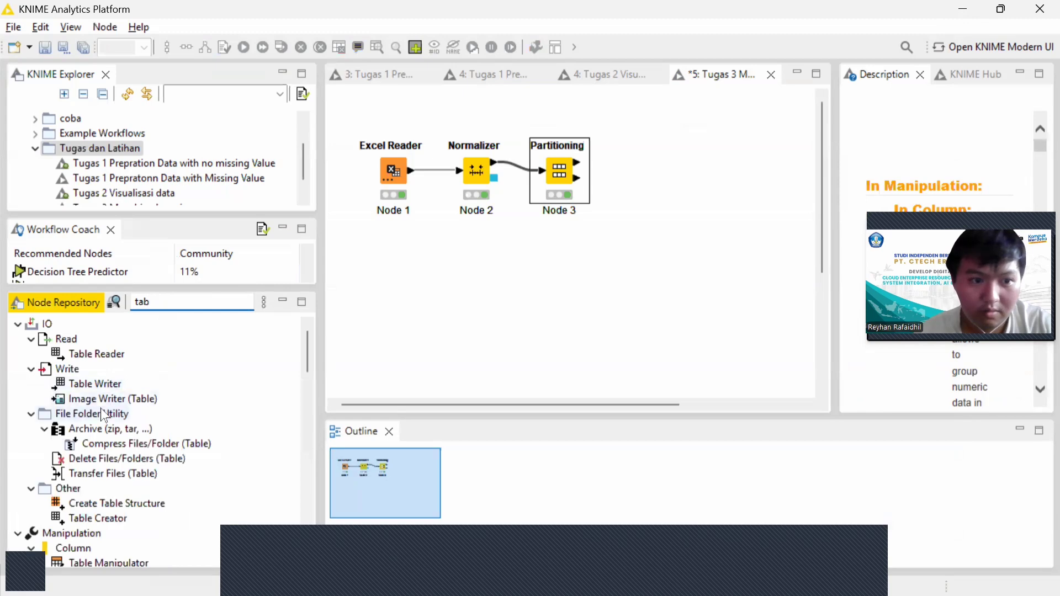
pyautogui.write('le')
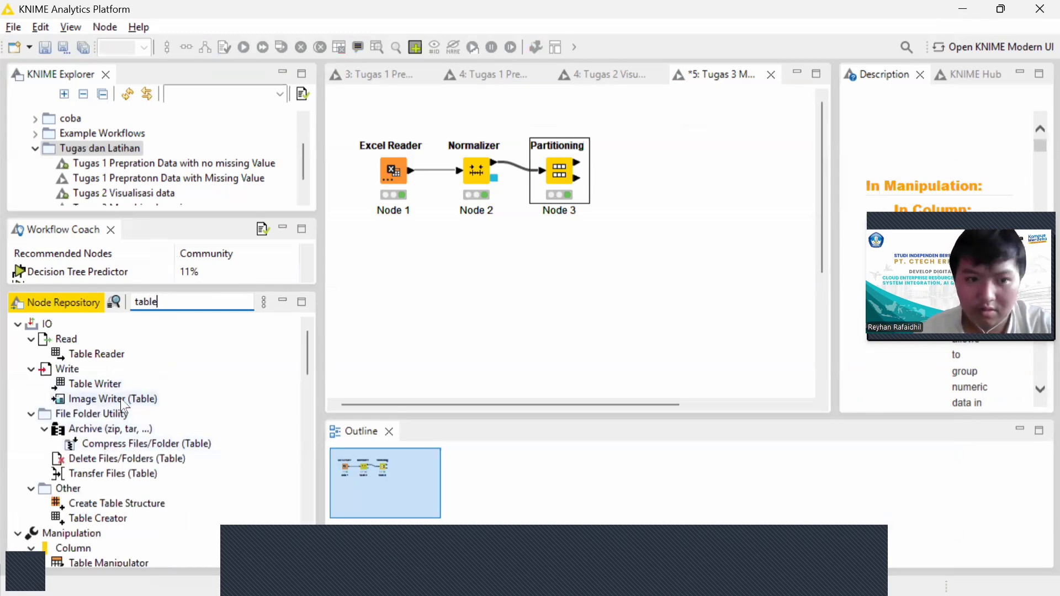
pyautogui.write(' v')
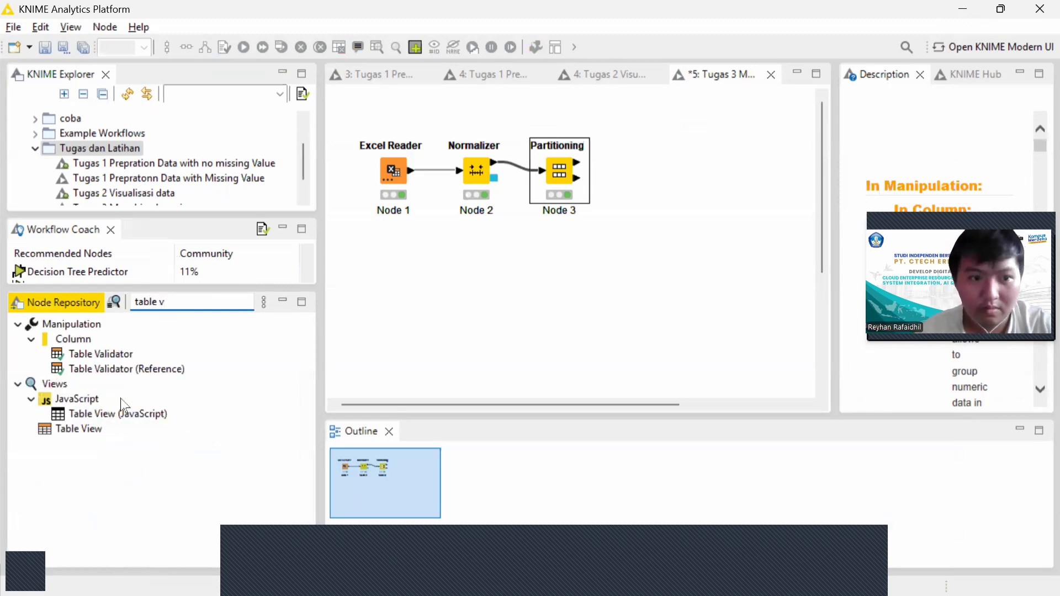
# Add two Table View nodes after the Partitioning node, one above the other.
pyautogui.moveTo(78, 429); pyautogui.dragTo(669, 129)
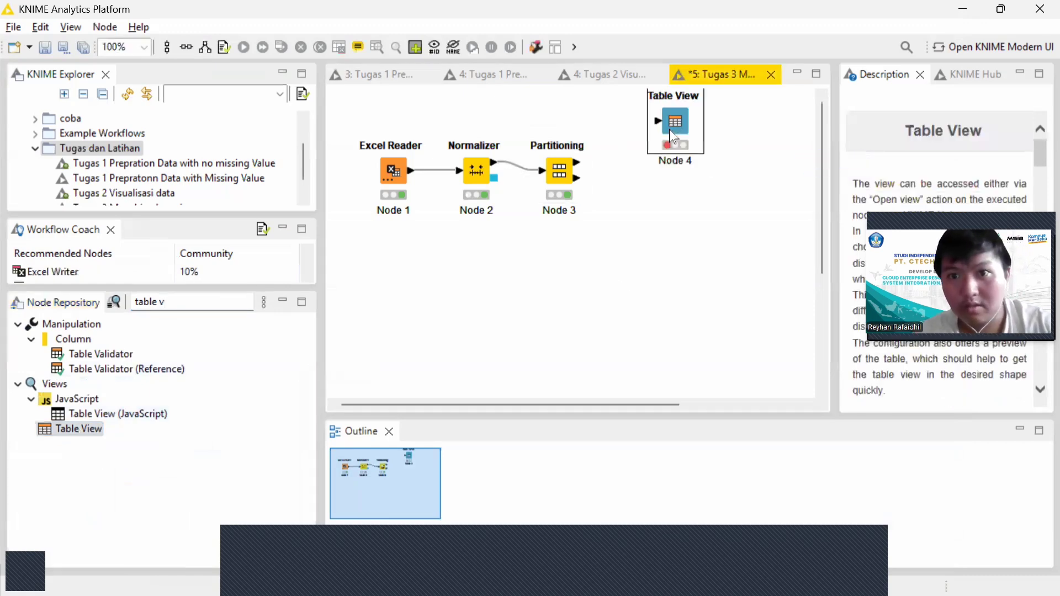
pyautogui.scroll(-2, 639, 285)
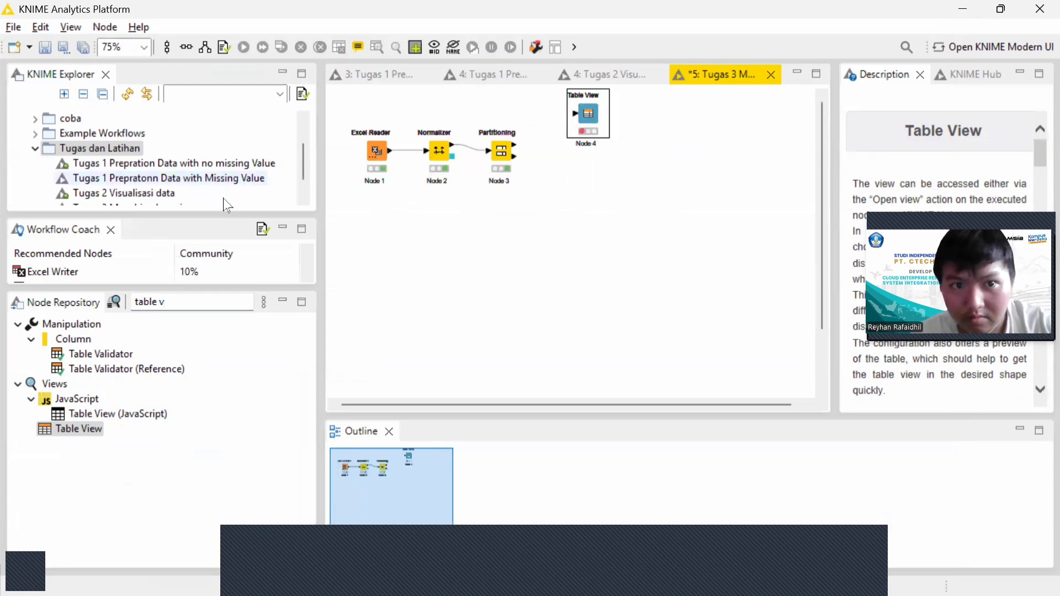
pyautogui.moveTo(79, 426); pyautogui.dragTo(573, 196)
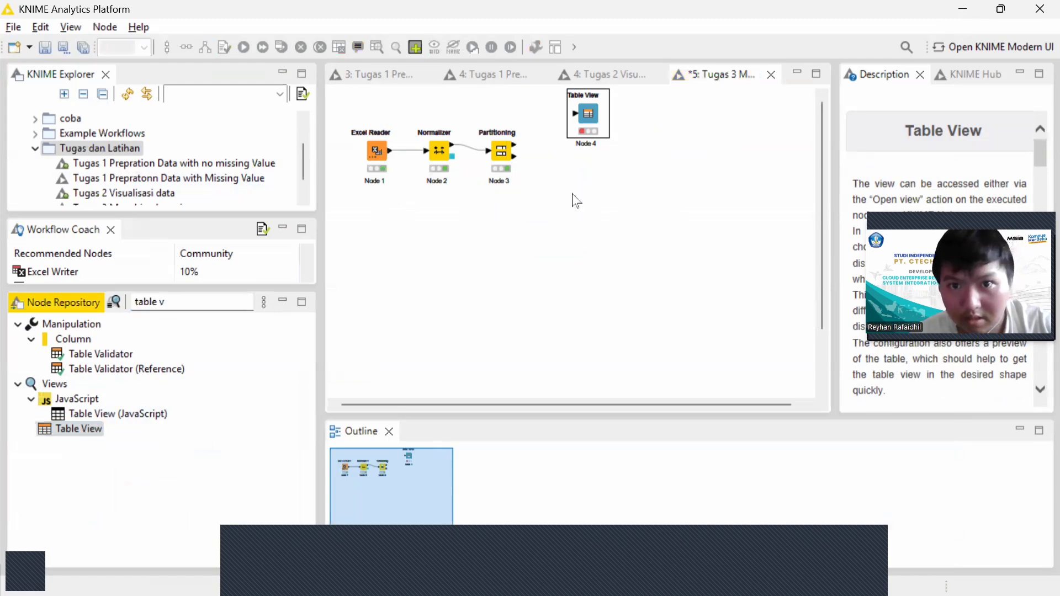
pyautogui.click(583, 112)
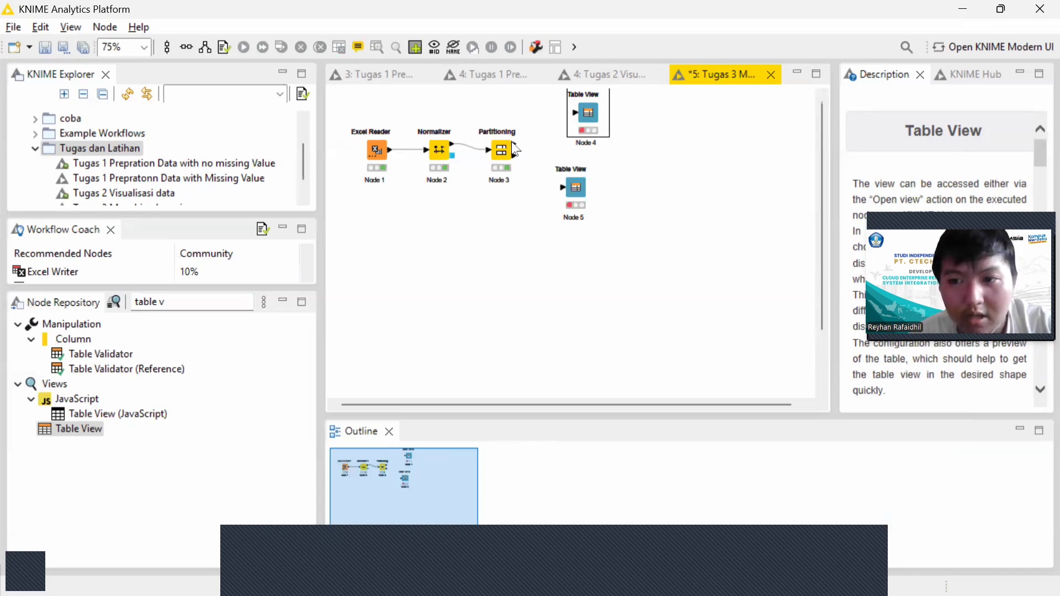
# Connect the Partitioning node's first partition output to the upper Table View node.
pyautogui.moveTo(512, 144)
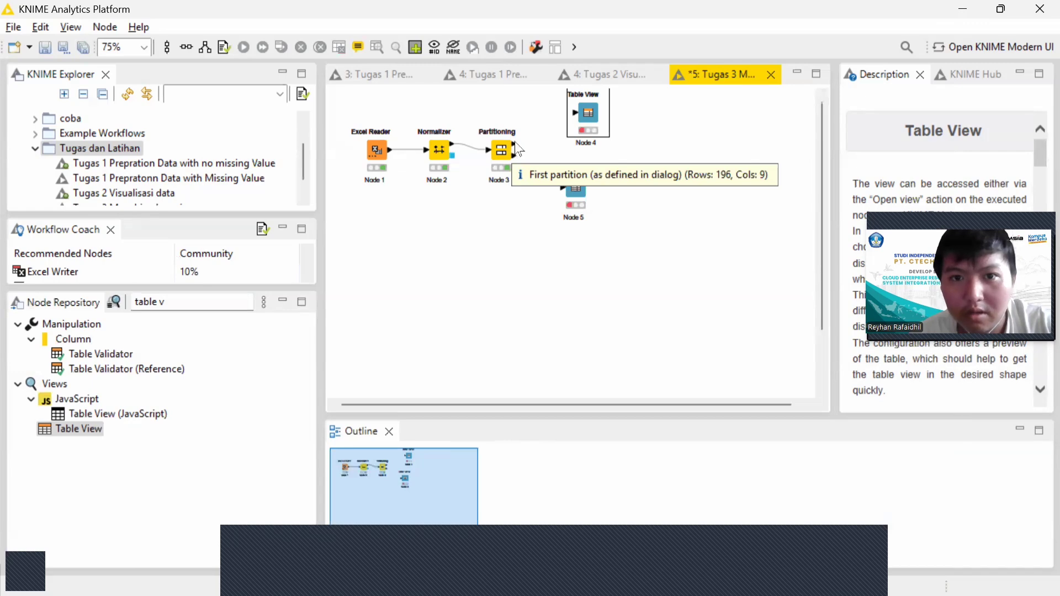
pyautogui.click(517, 146)
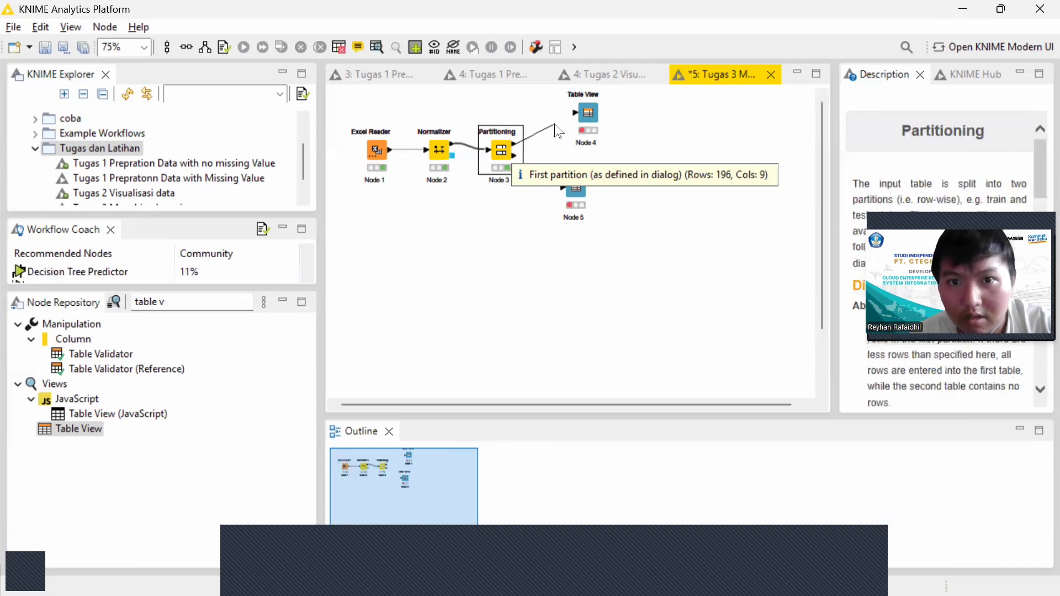
pyautogui.moveTo(571, 121)
pyautogui.mouseDown()
pyautogui.moveTo(578, 127)
pyautogui.moveTo(574, 113)
pyautogui.mouseUp()
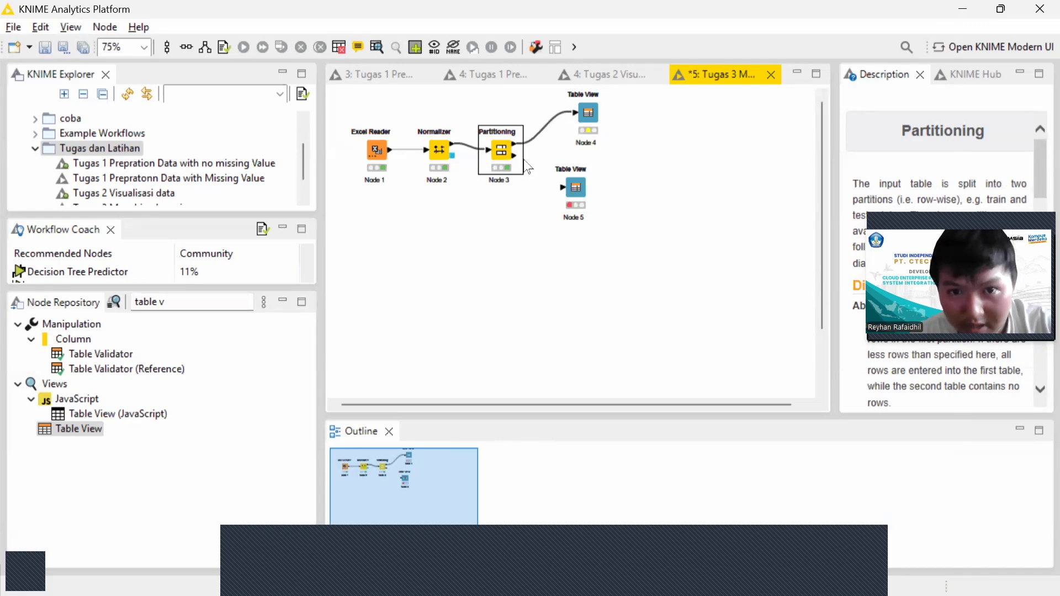
# Connect the Partitioning node's second partition output to the lower Table View node and execute both Table View nodes.
pyautogui.moveTo(516, 161); pyautogui.dragTo(558, 188)
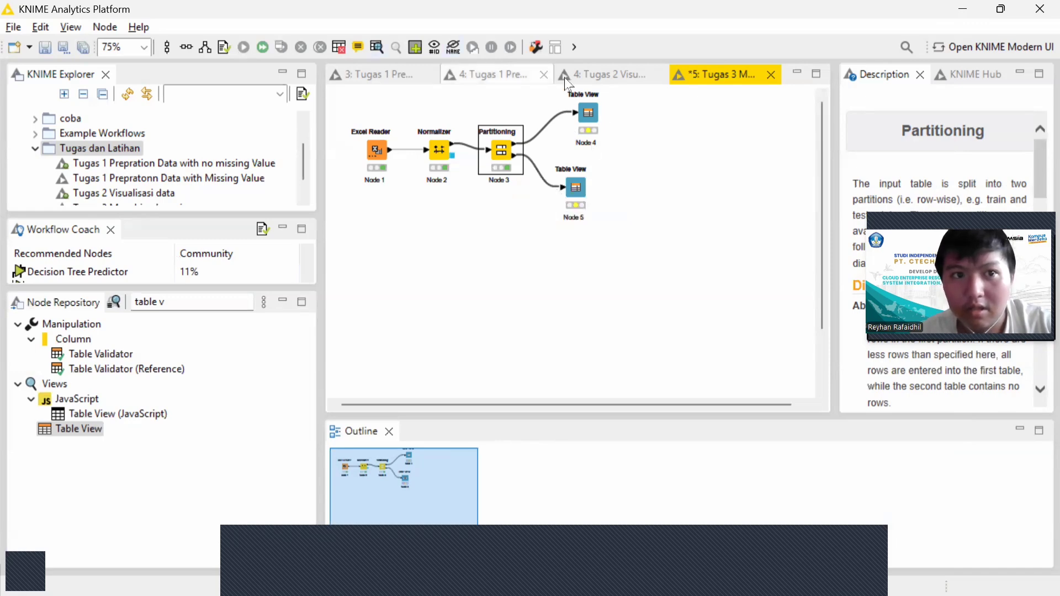
pyautogui.click(588, 115)
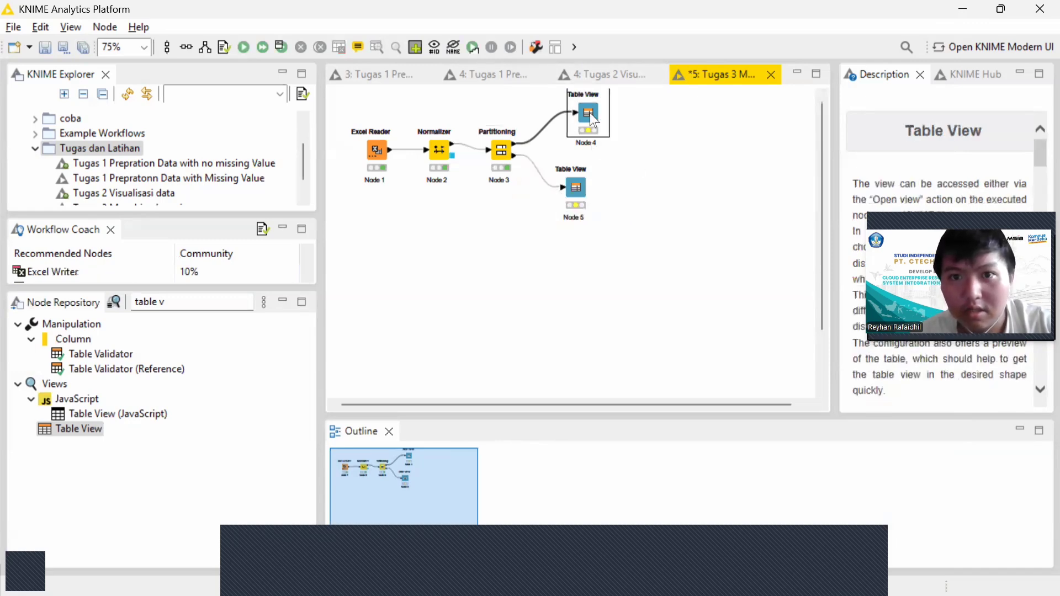
pyautogui.click(240, 48)
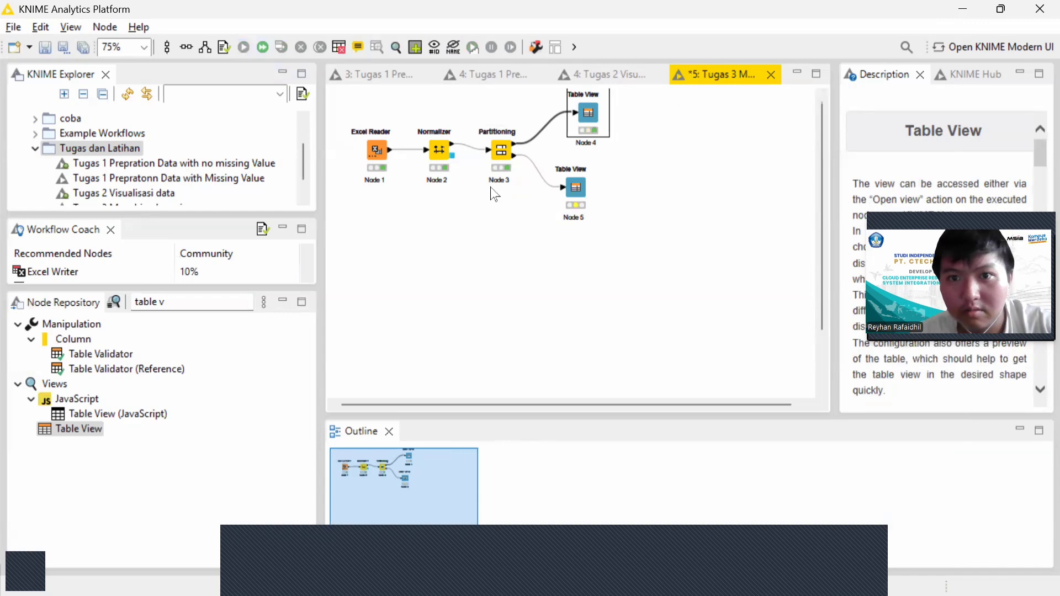
pyautogui.click(572, 198)
pyautogui.click(244, 49)
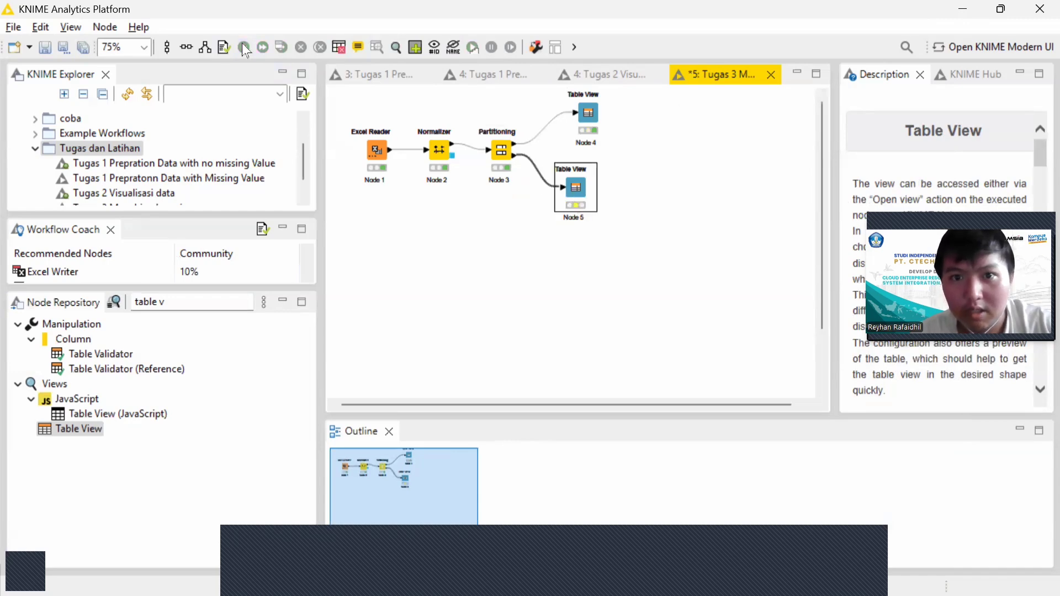
# Review the Partitioning node's first-partition size and sampling settings, and close its configuration without changes.
pyautogui.click(501, 149)
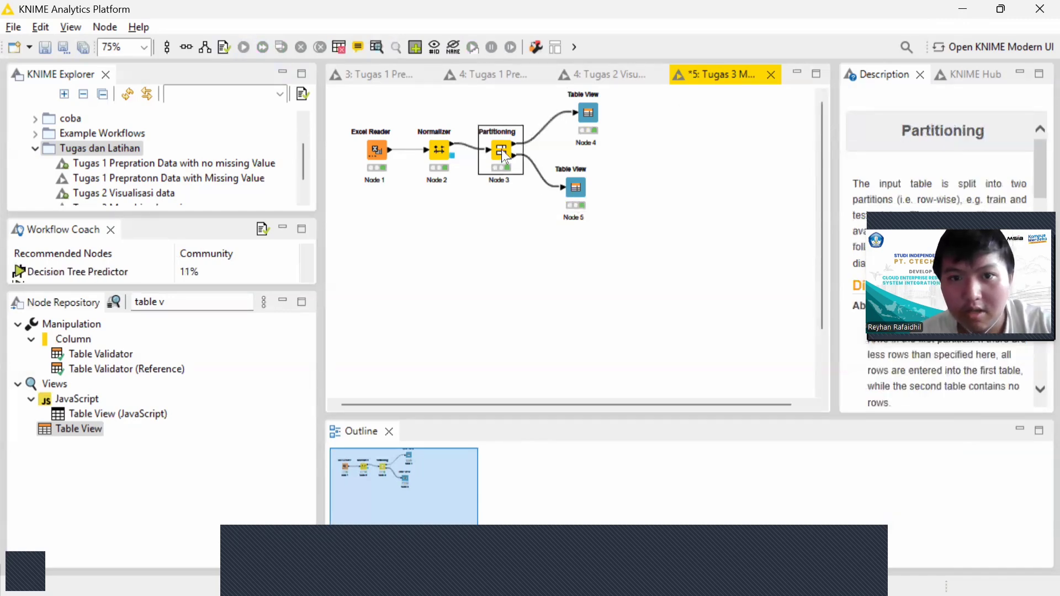
pyautogui.rightClick(501, 149)
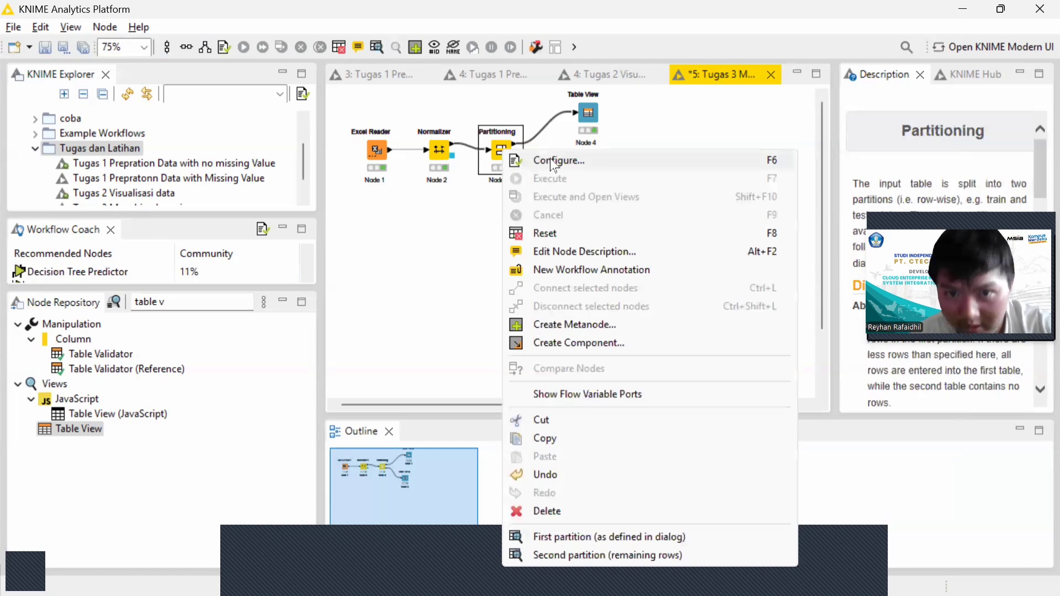
pyautogui.click(550, 158)
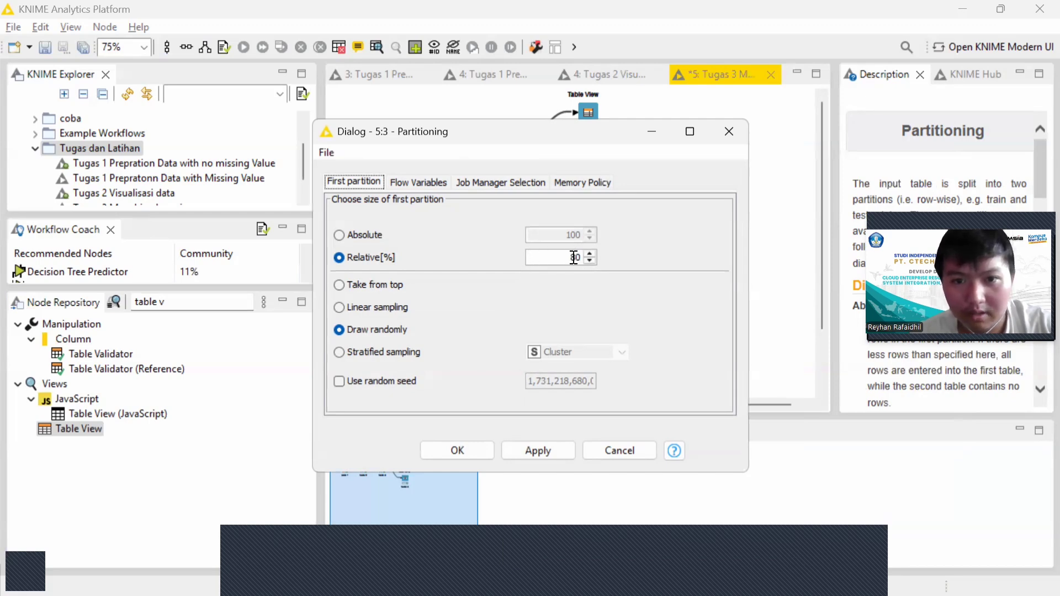
pyautogui.click(650, 132)
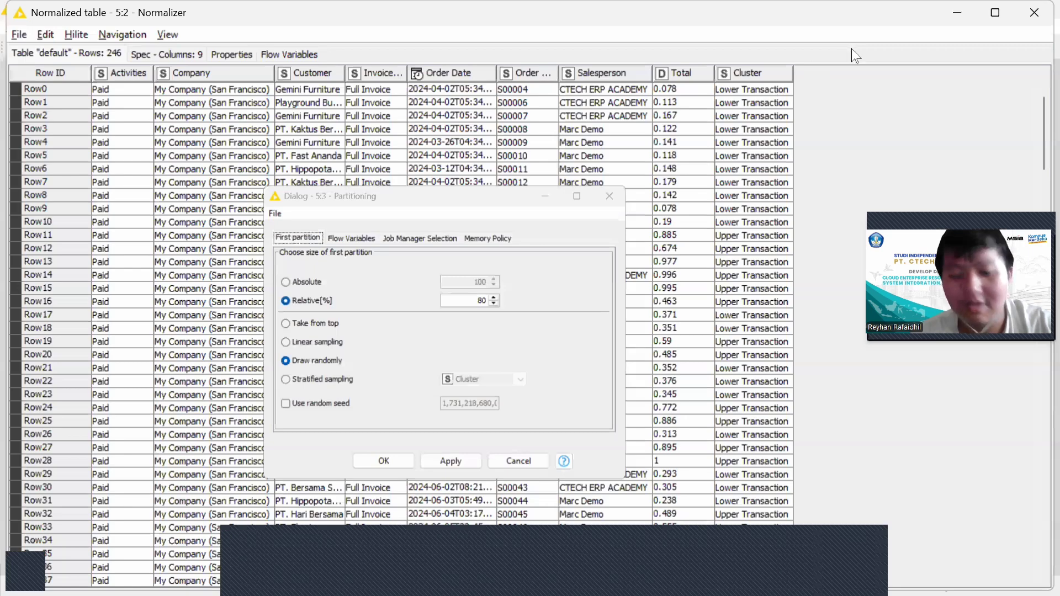
pyautogui.hotkey('alt', 'Tab')
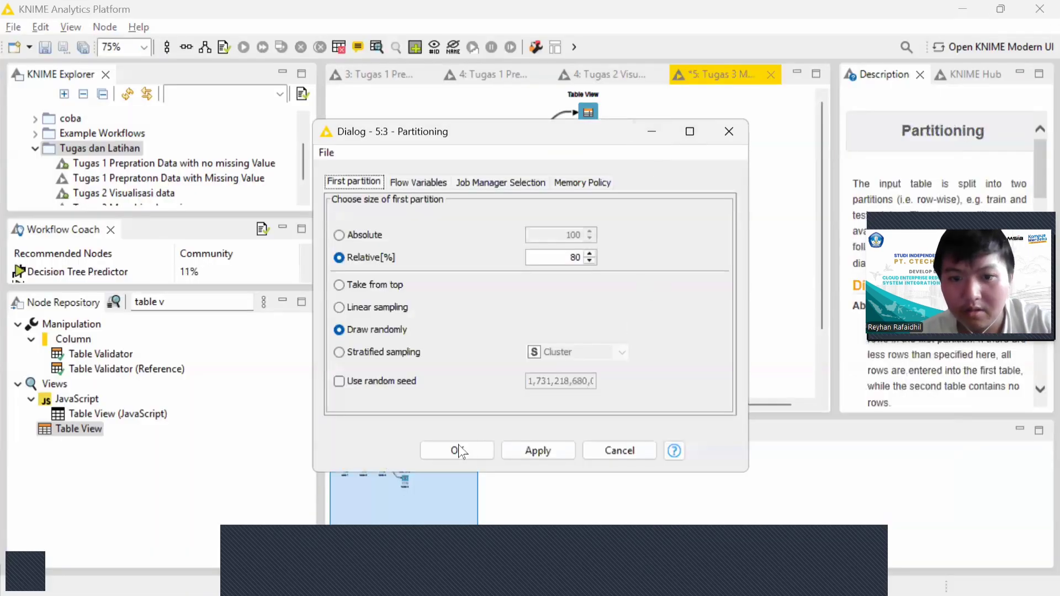
pyautogui.click(728, 127)
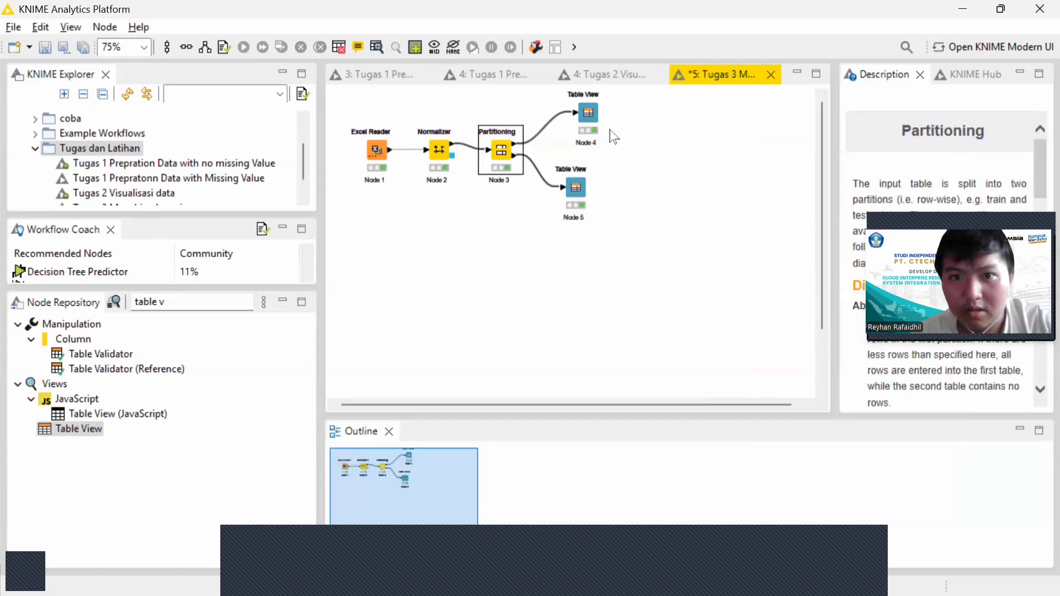
# View the row counts of both partitions in the interactive views of the lower and upper Table View nodes.
pyautogui.click(576, 188)
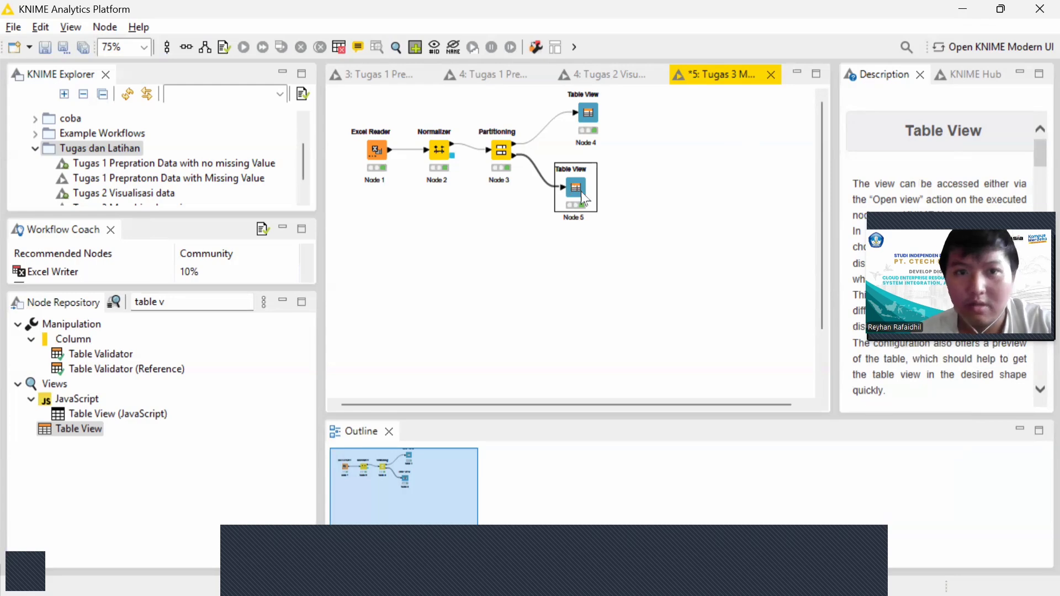
pyautogui.click(397, 48)
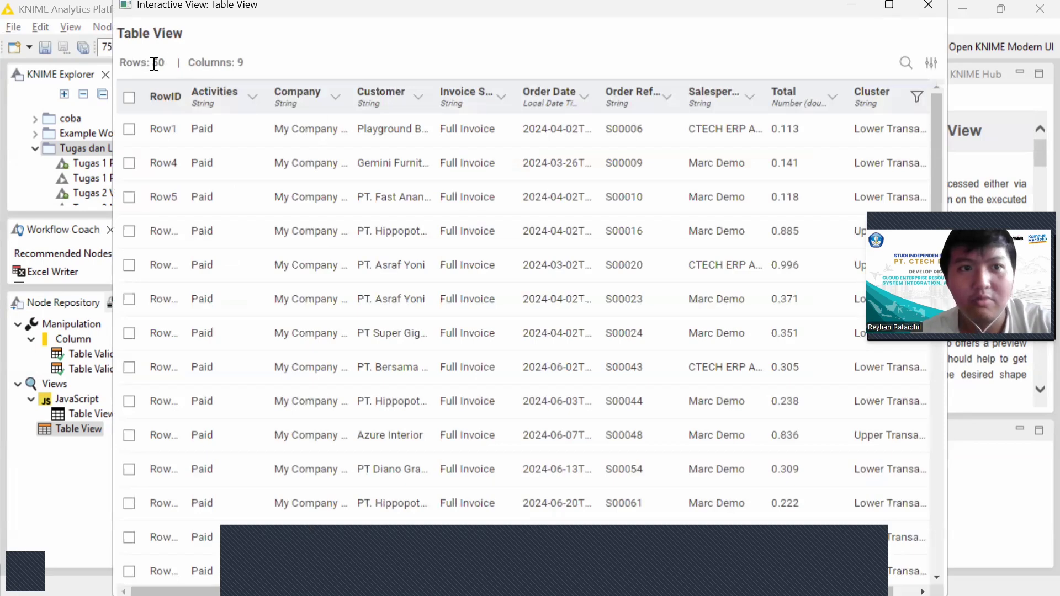
pyautogui.click(859, 6)
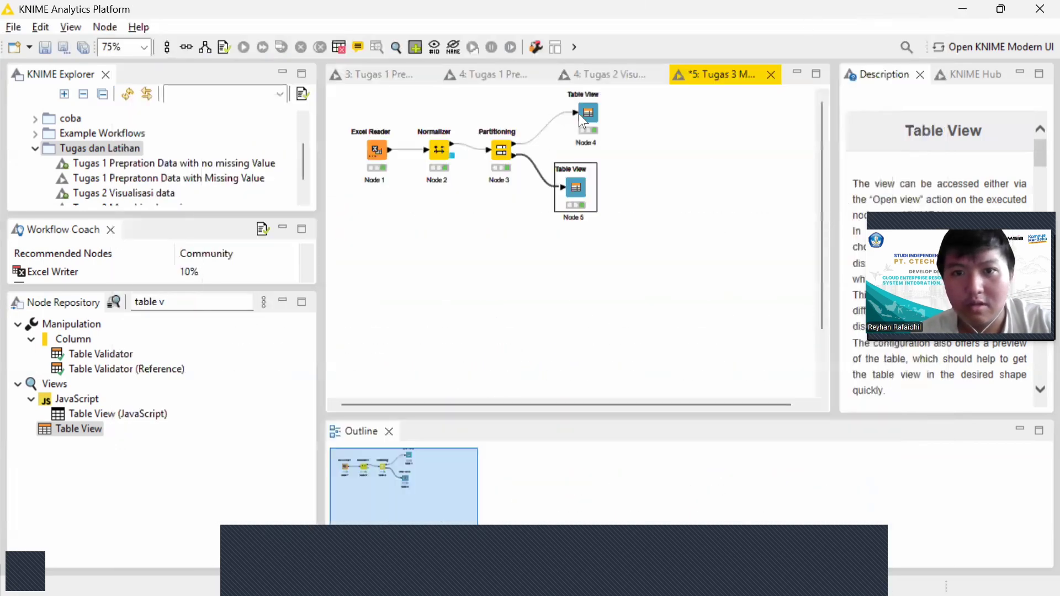
pyautogui.click(581, 113)
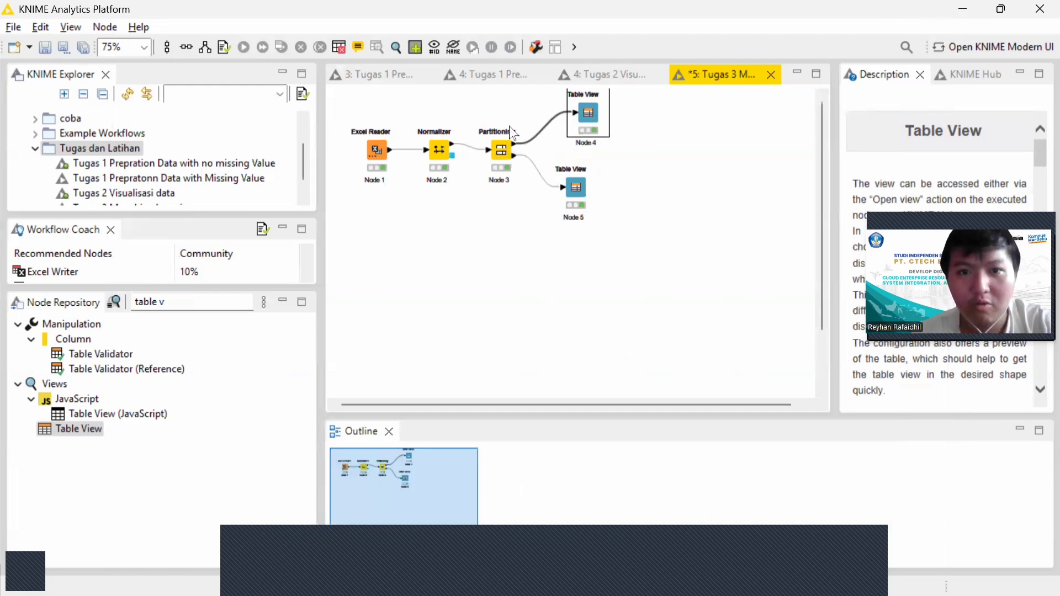
pyautogui.click(586, 111)
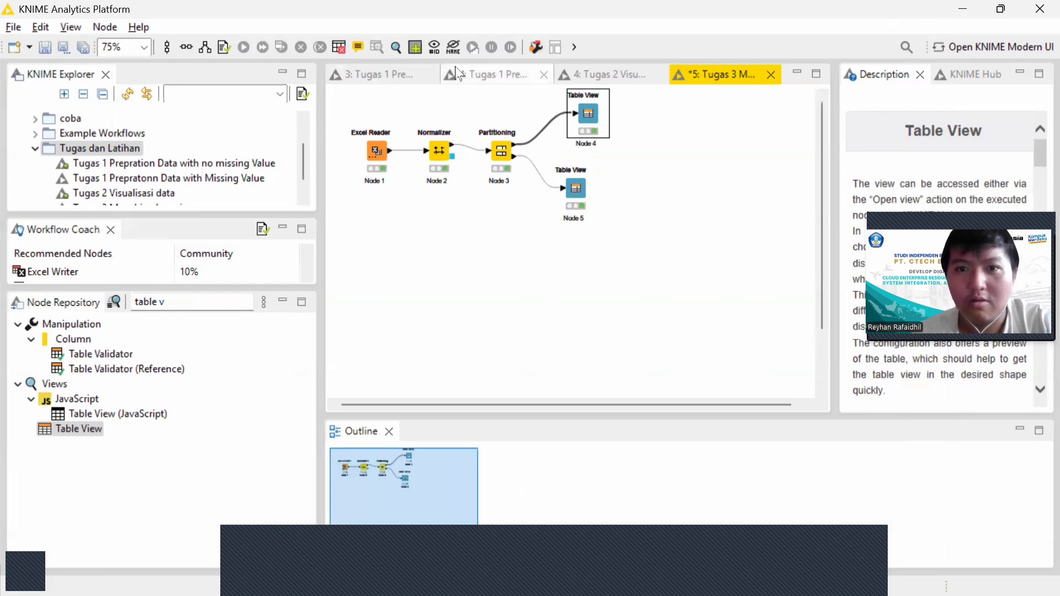
pyautogui.click(395, 49)
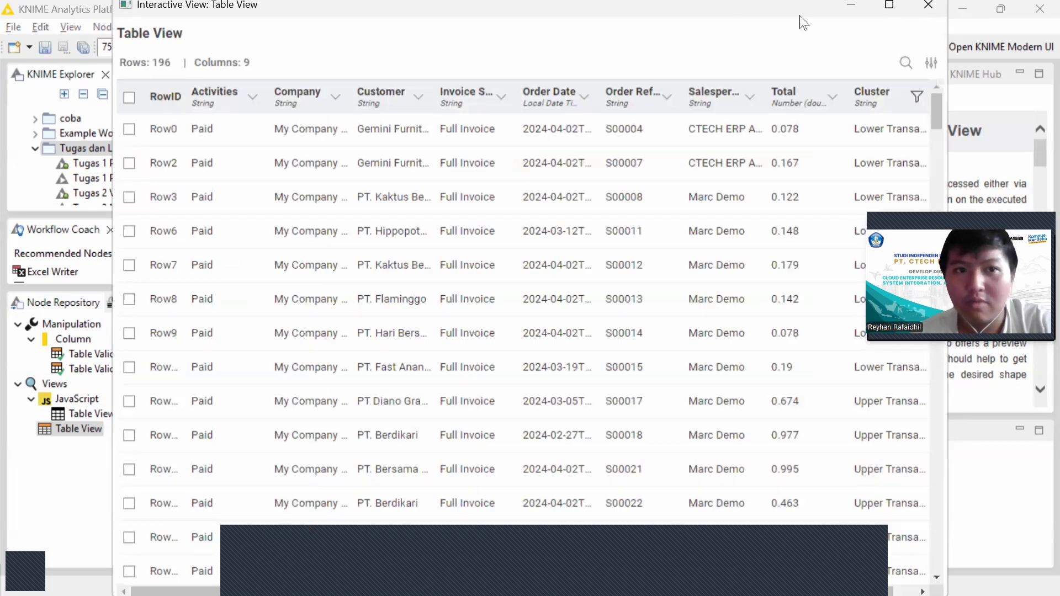
pyautogui.click(841, 6)
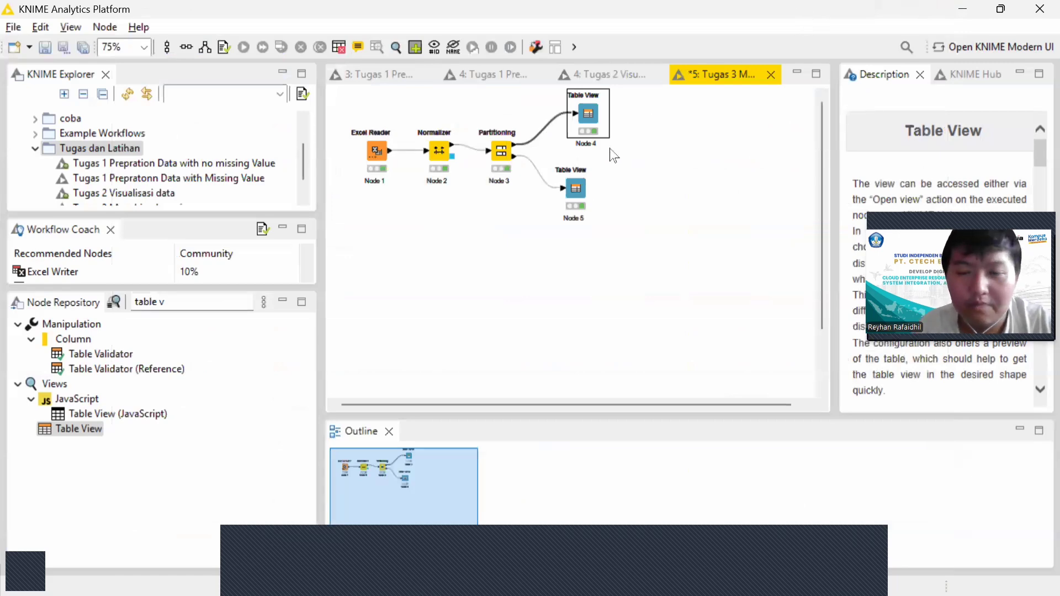
# Search the node repository for "naive" to find the Naive Bayes nodes.
pyautogui.click(195, 302)
pyautogui.press('BackSpace')
pyautogui.press('BackSpace')
pyautogui.press('BackSpace')
pyautogui.press('BackSpace')
pyautogui.press('BackSpace')
pyautogui.press('BackSpace')
pyautogui.press('BackSpace')
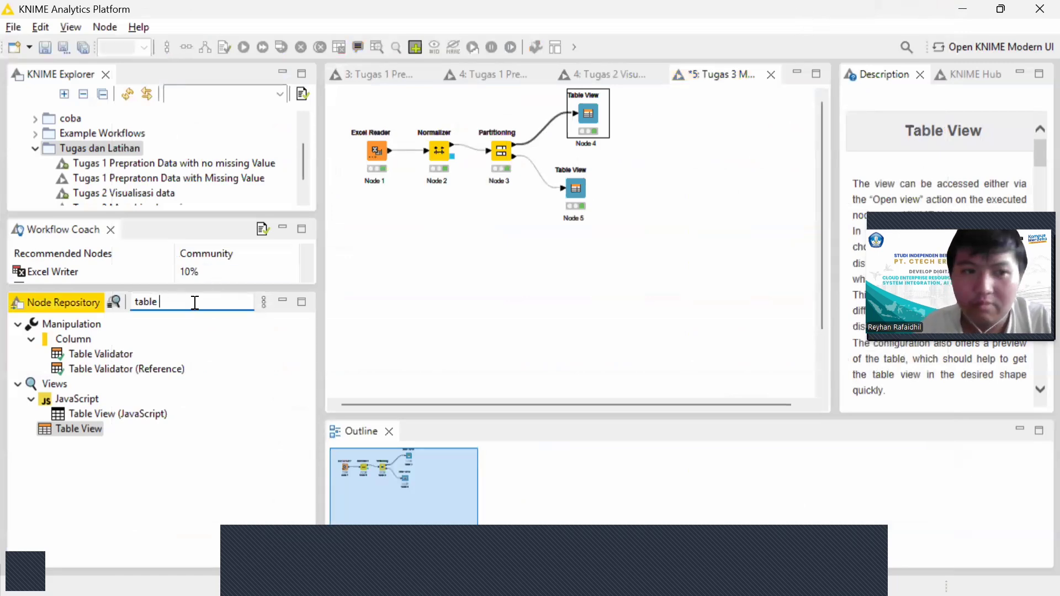
pyautogui.write('naive')
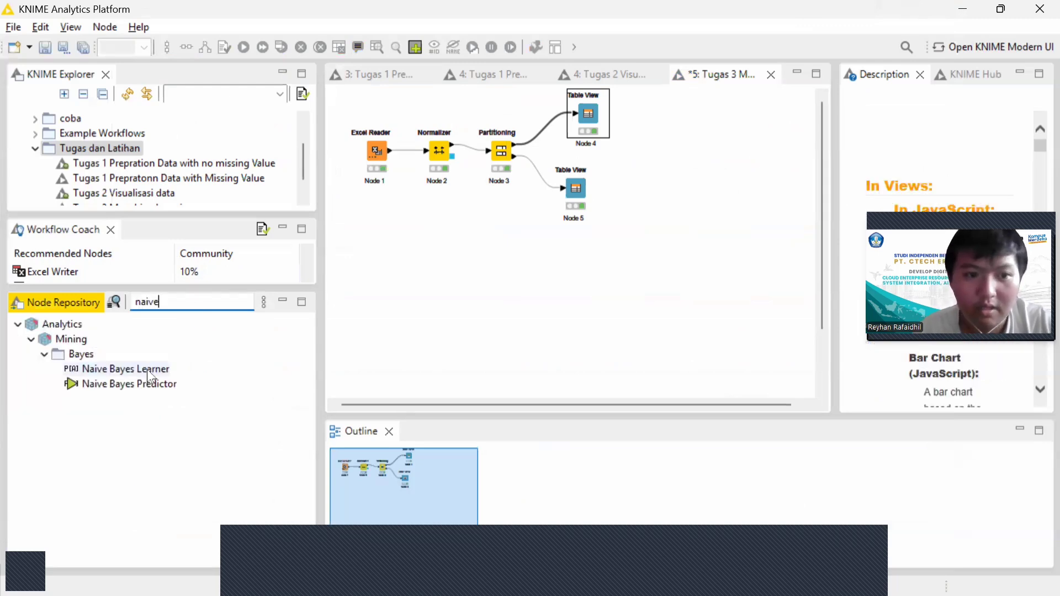
# Add a Naive Bayes Learner node beyond the Table View nodes and connect the Partitioning node's first partition output to it.
pyautogui.moveTo(144, 369); pyautogui.dragTo(680, 145)
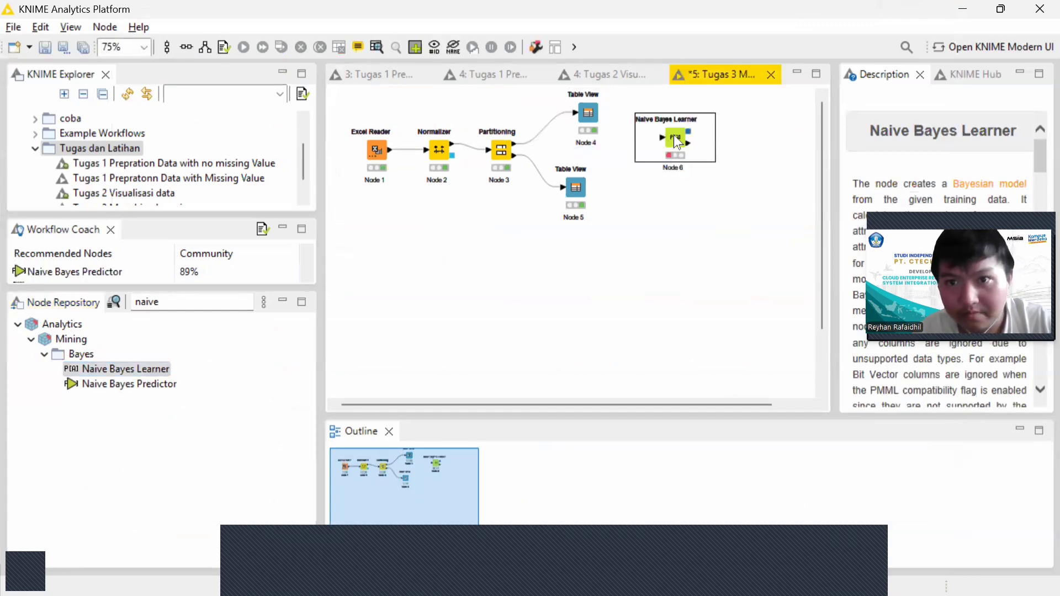
pyautogui.moveTo(672, 137); pyautogui.dragTo(646, 157)
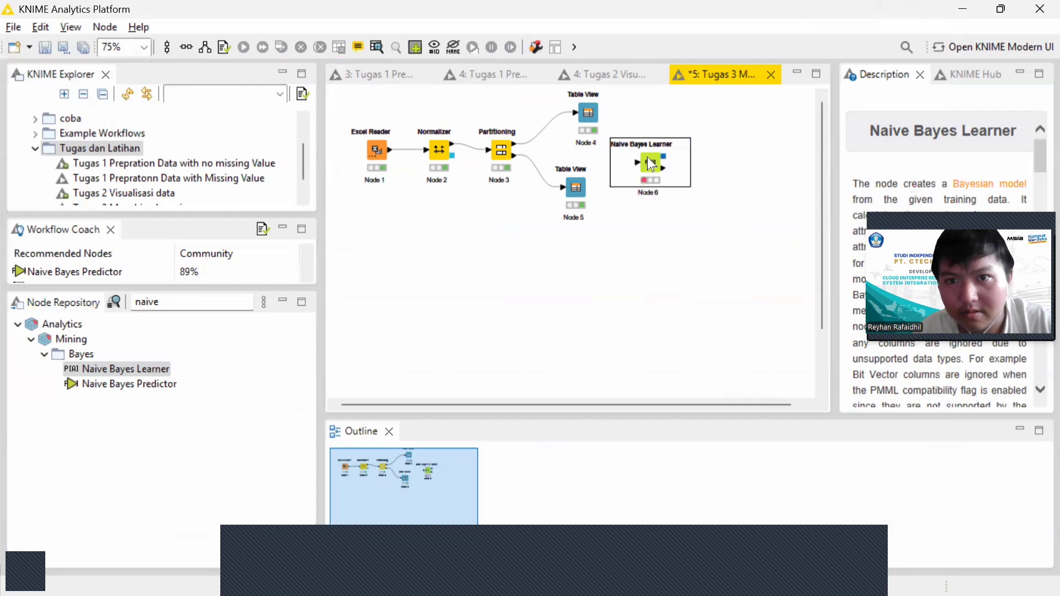
pyautogui.click(517, 145)
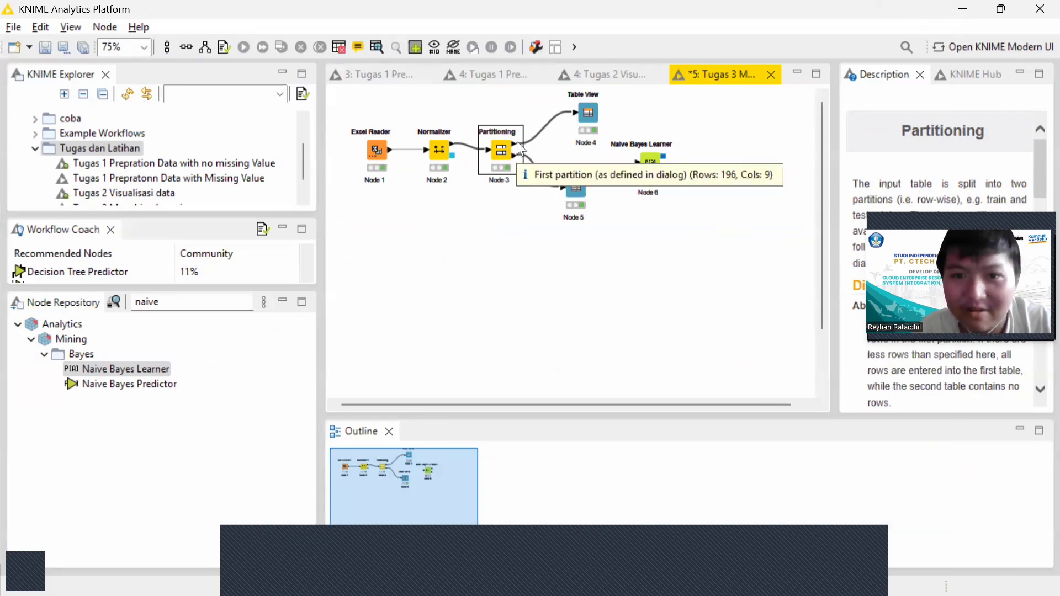
pyautogui.moveTo(518, 148); pyautogui.dragTo(635, 160)
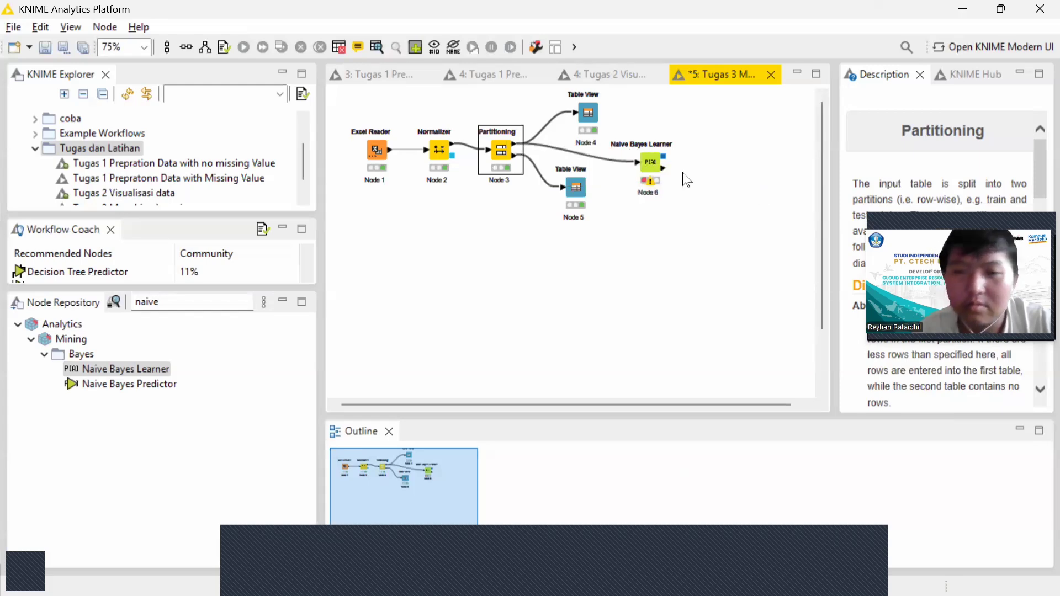
# Configure the Naive Bayes Learner with Cluster as the classification column and 20 maximum unique nominal values per attribute, and execute it.
pyautogui.click(650, 166)
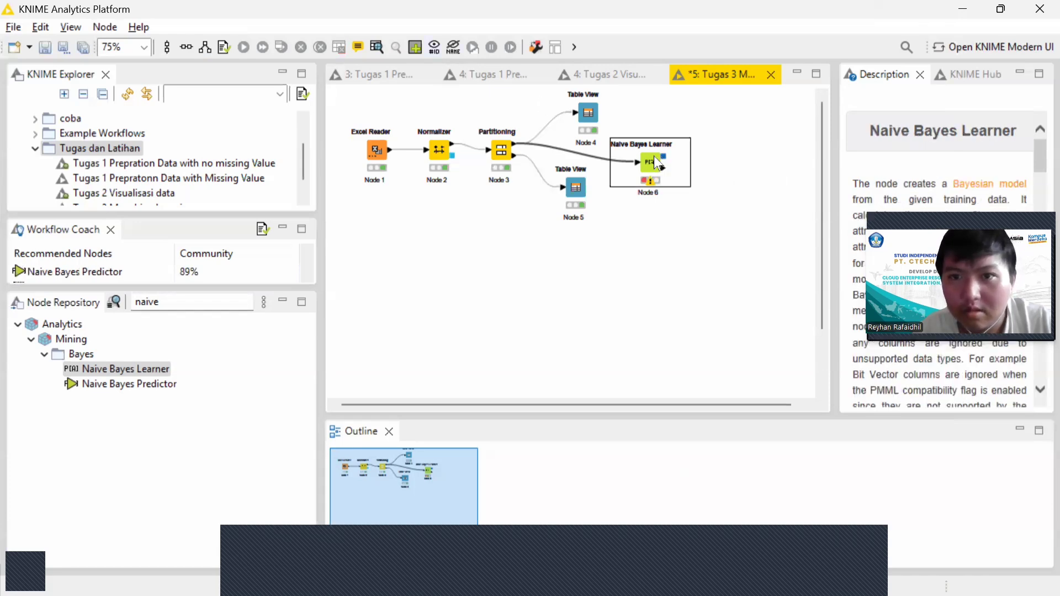
pyautogui.rightClick(650, 159)
pyautogui.click(693, 167)
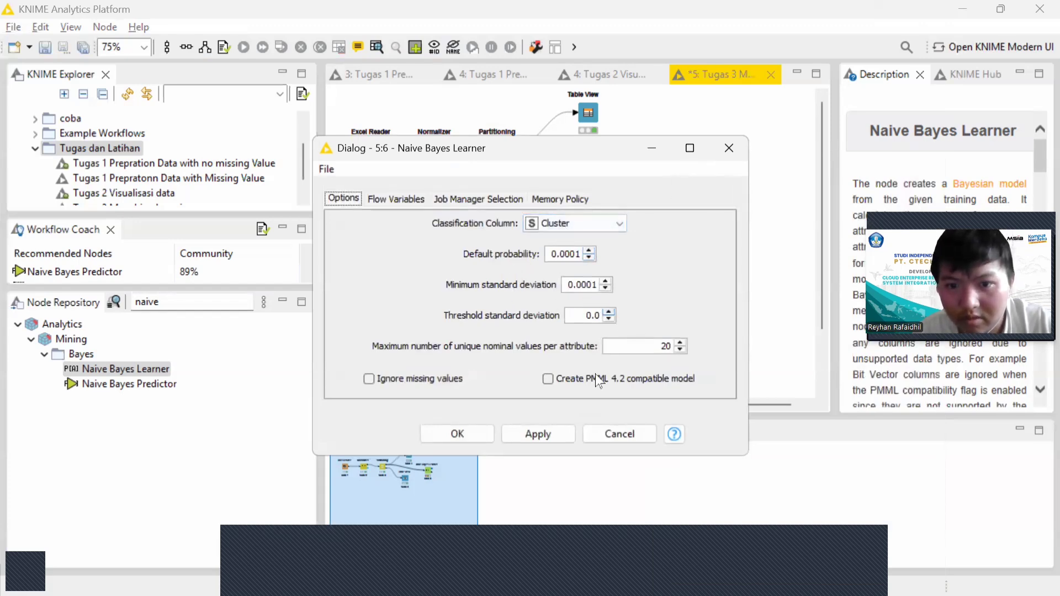
pyautogui.click(532, 432)
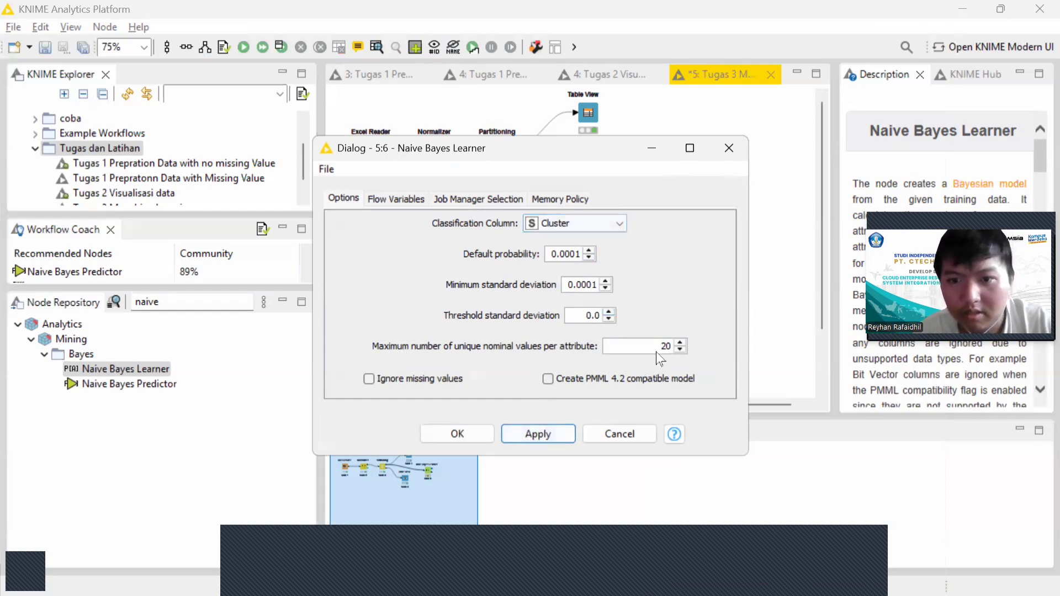
pyautogui.click(452, 435)
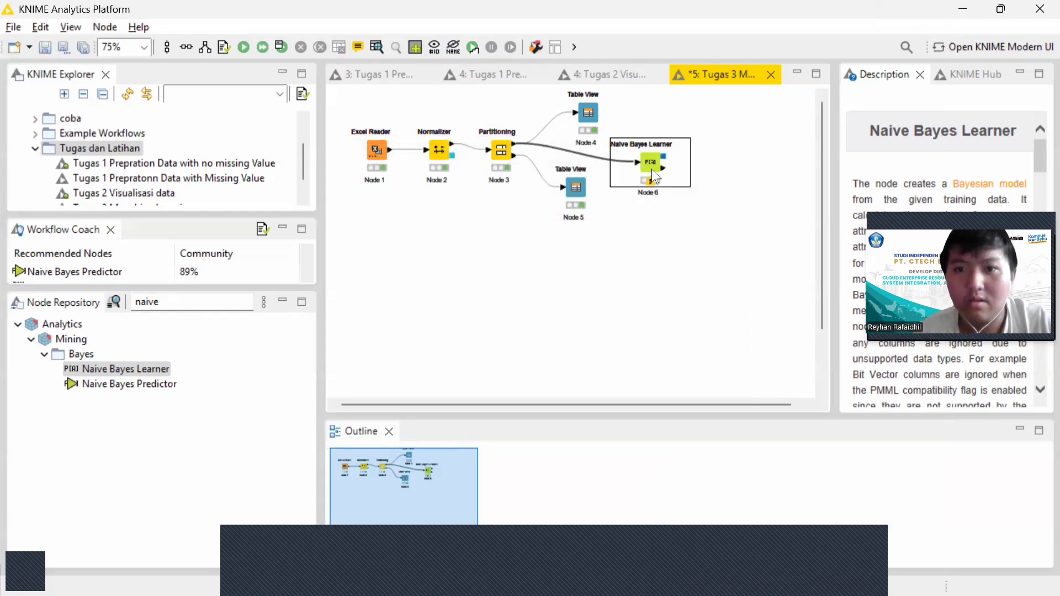
pyautogui.click(240, 47)
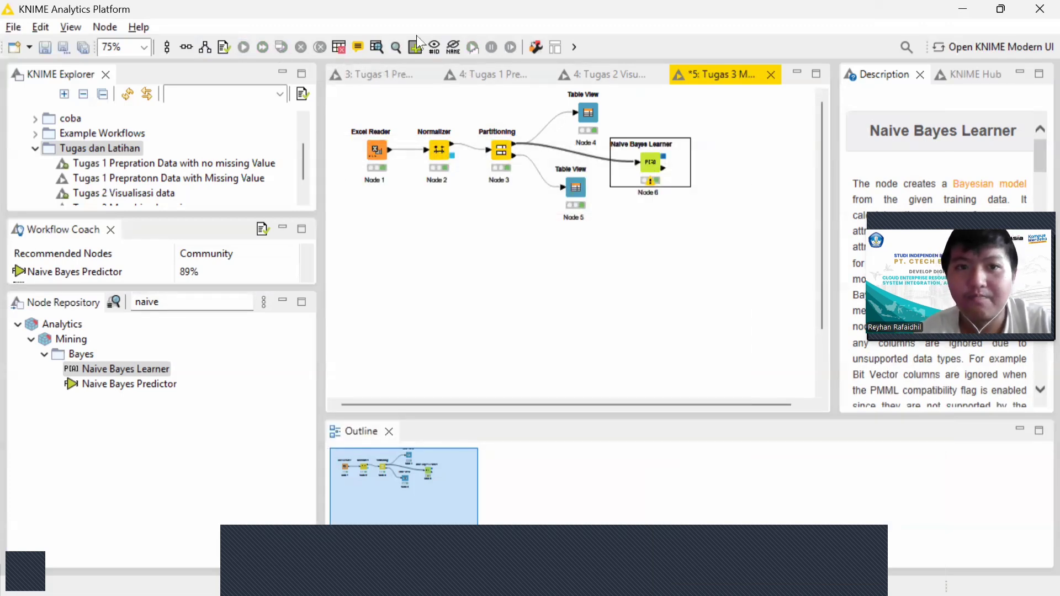
# Examine the Naive Bayes Learner's view, including class counts, skipped attributes, attribute probabilities and the Gaussian distribution for Total.
pyautogui.click(395, 46)
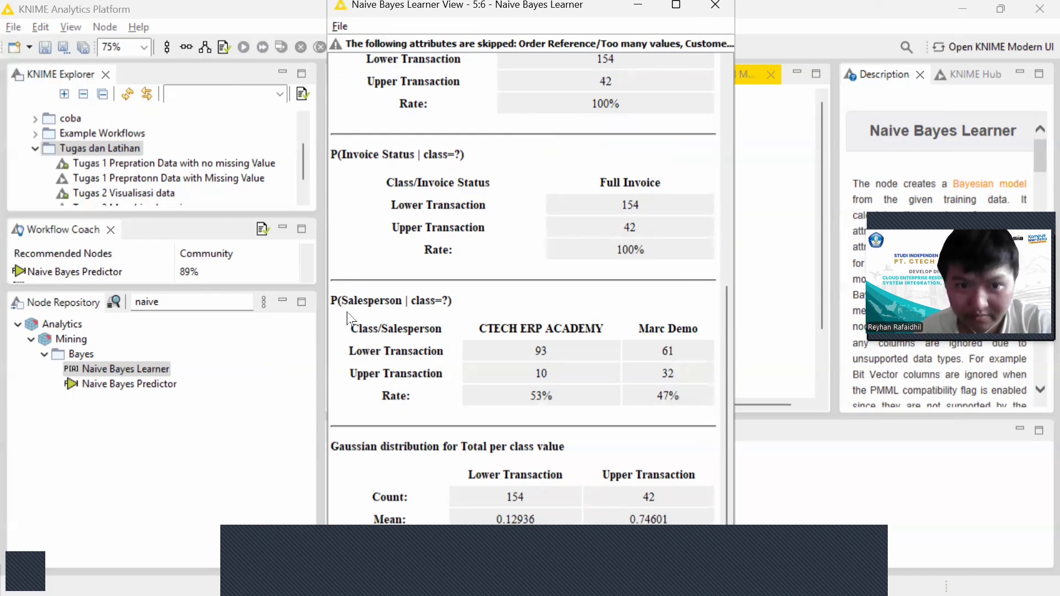
pyautogui.scroll(-1, 530, 317)
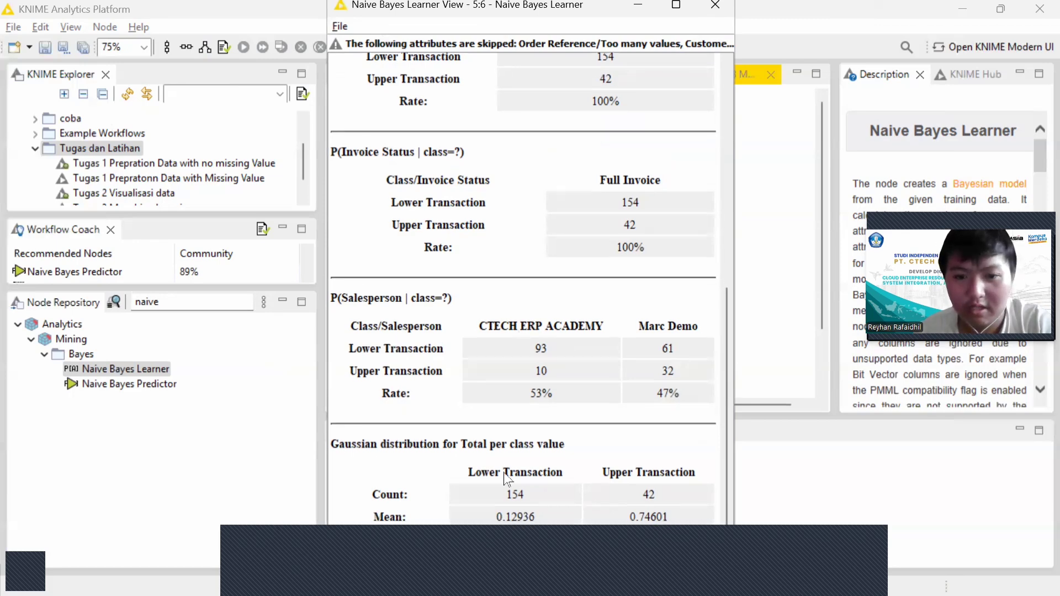
pyautogui.scroll(10, 551, 281)
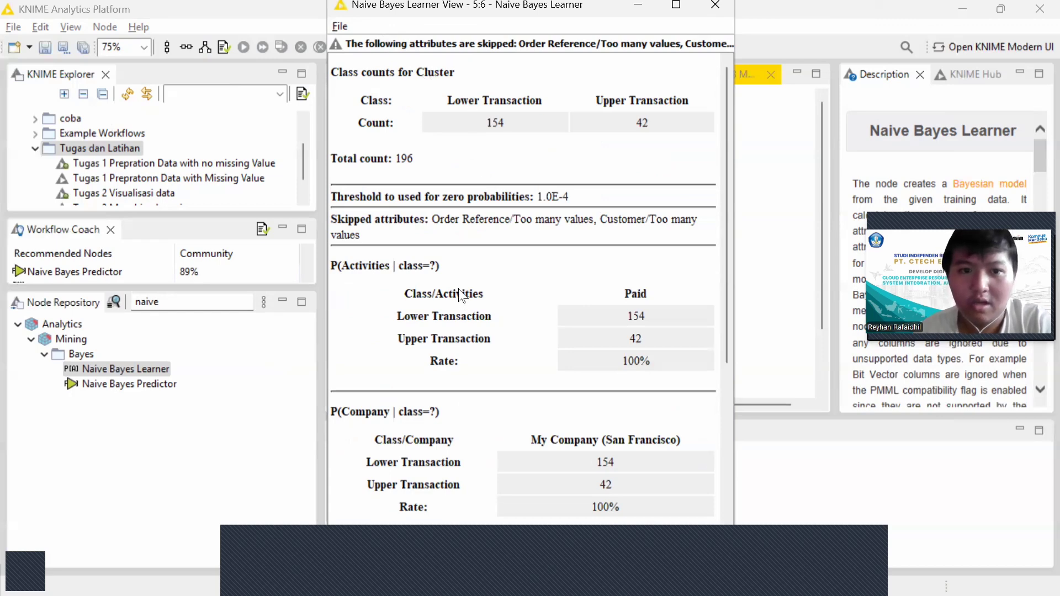
pyautogui.scroll(-3, 460, 293)
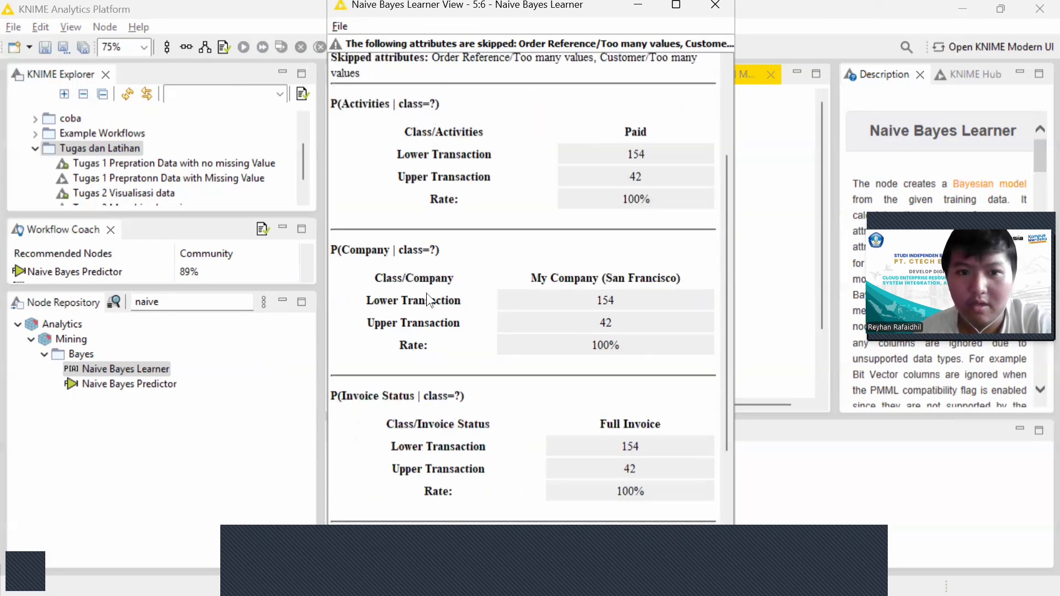
pyautogui.scroll(-5, 427, 294)
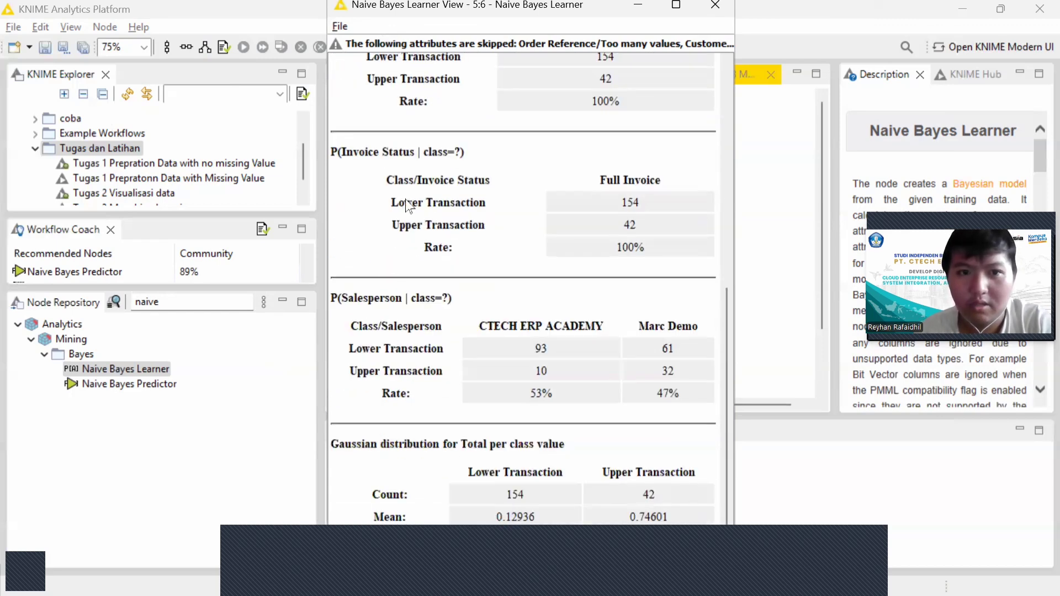
pyautogui.click(640, 6)
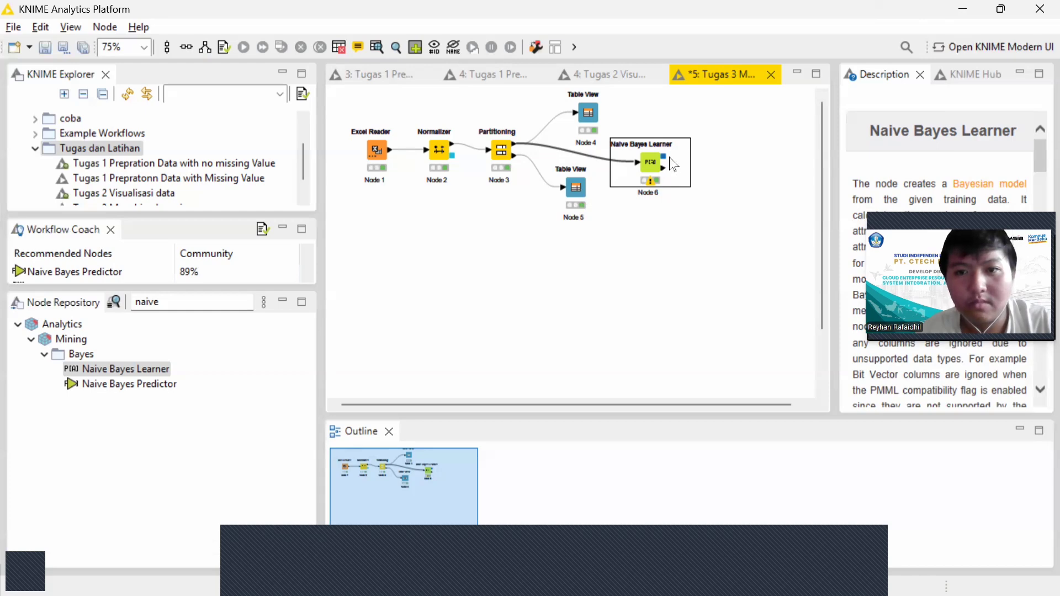
# Move the Naive Bayes Learner node up to line it up with the Partitioning node.
pyautogui.moveTo(647, 160); pyautogui.dragTo(649, 151)
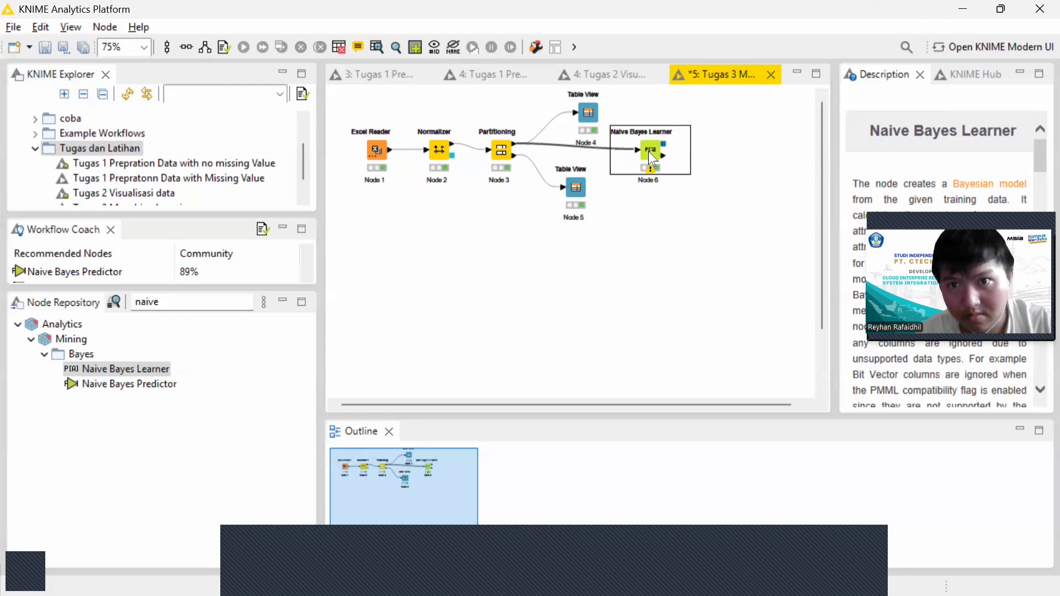
# Add a PMML Writer node beside the Naive Bayes Learner and connect the learner's PMML model output to it.
pyautogui.click(840, 555)
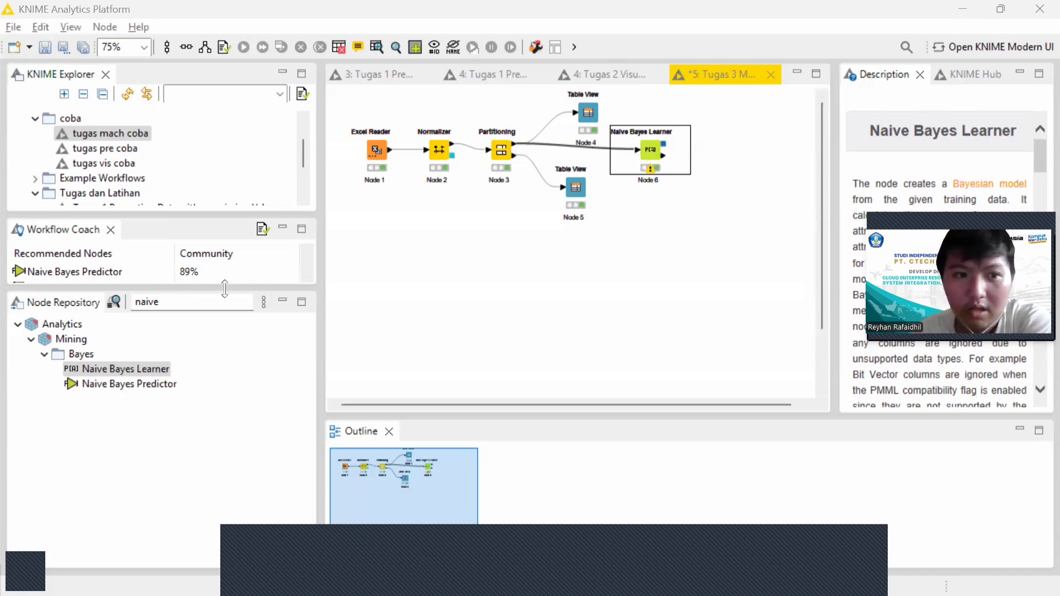
pyautogui.click(204, 301)
pyautogui.press('BackSpace')
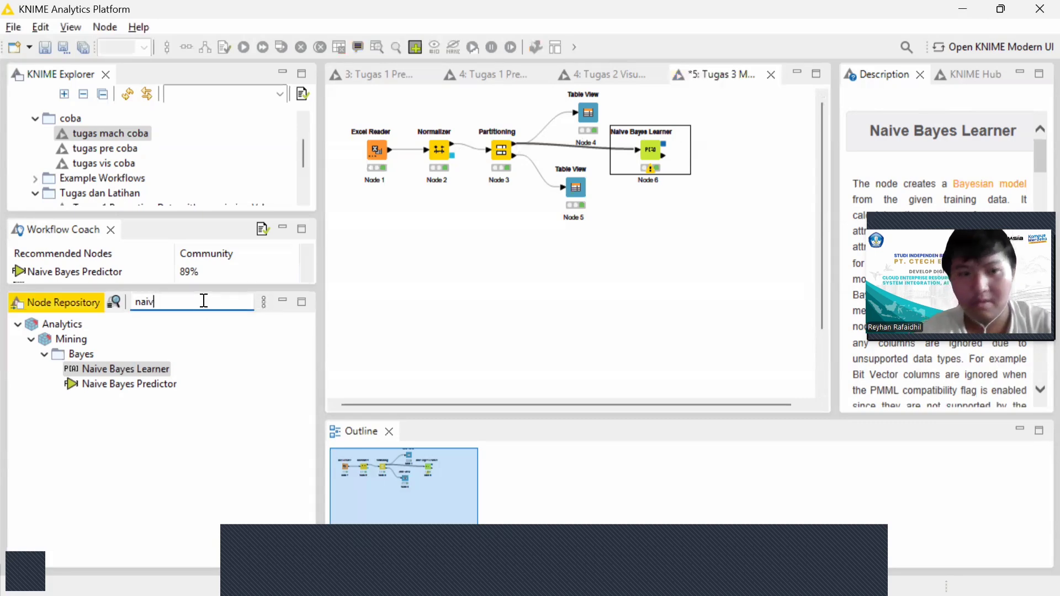
pyautogui.press('BackSpace')
pyautogui.press('BackSpace')
pyautogui.press('BackSpace')
pyautogui.press('BackSpace')
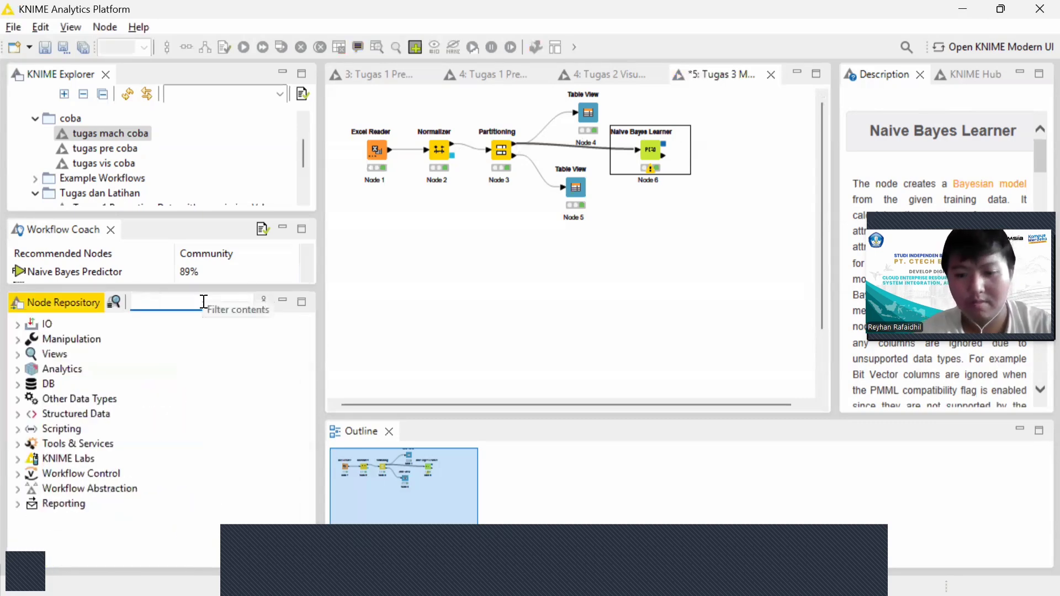
pyautogui.write('ap')
pyautogui.press('BackSpace')
pyautogui.press('BackSpace')
pyautogui.write('p')
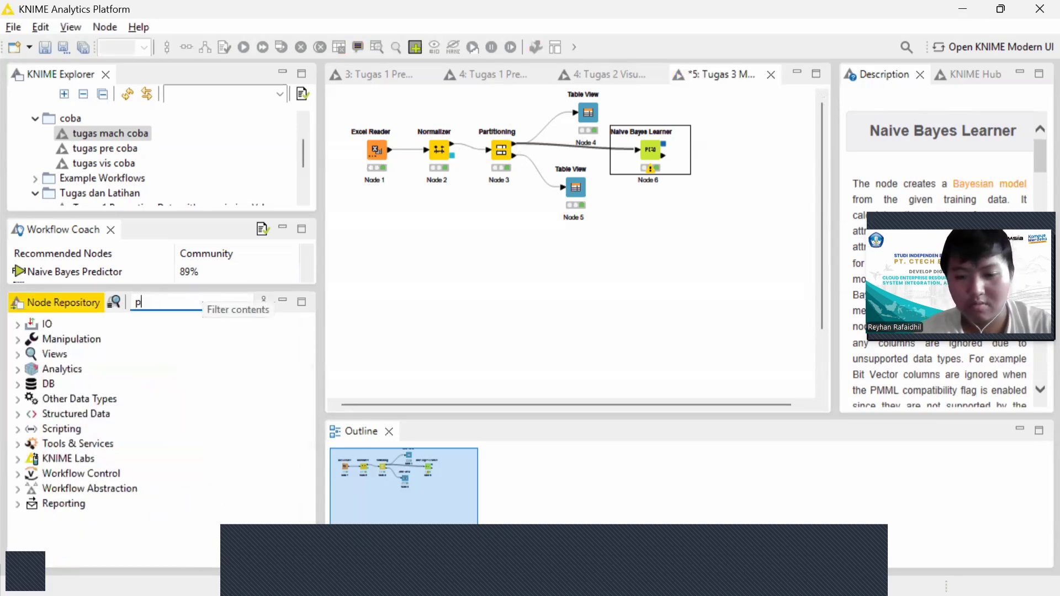
pyautogui.write('mml')
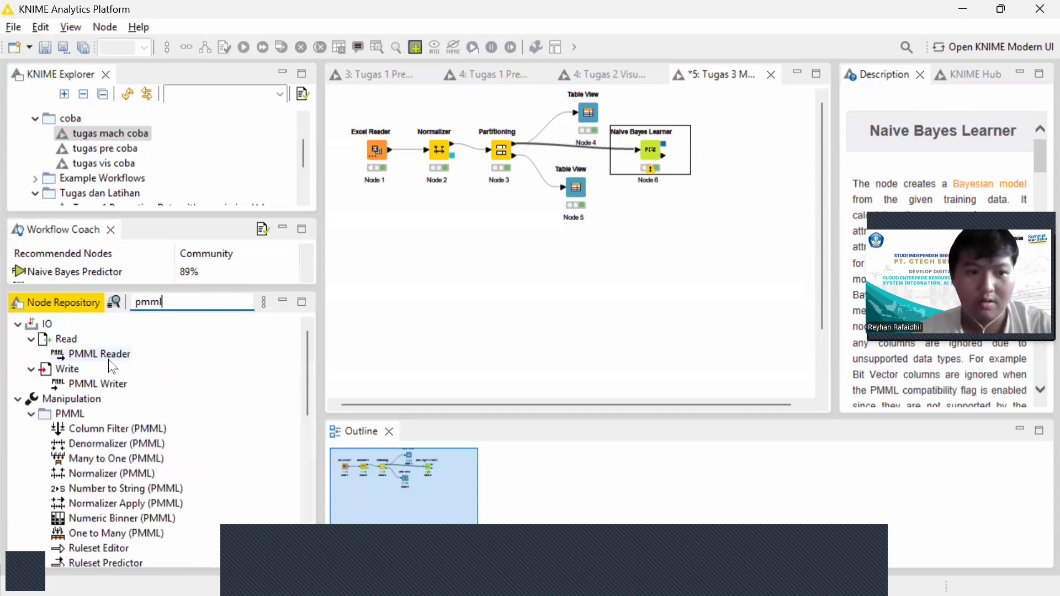
pyautogui.click(107, 383)
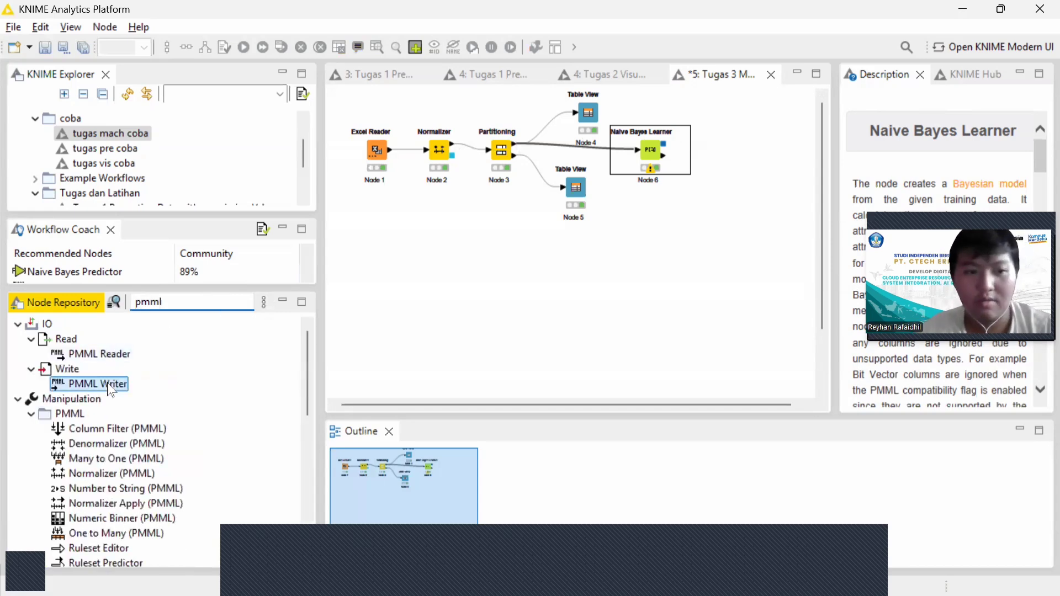
pyautogui.moveTo(107, 383); pyautogui.dragTo(724, 151)
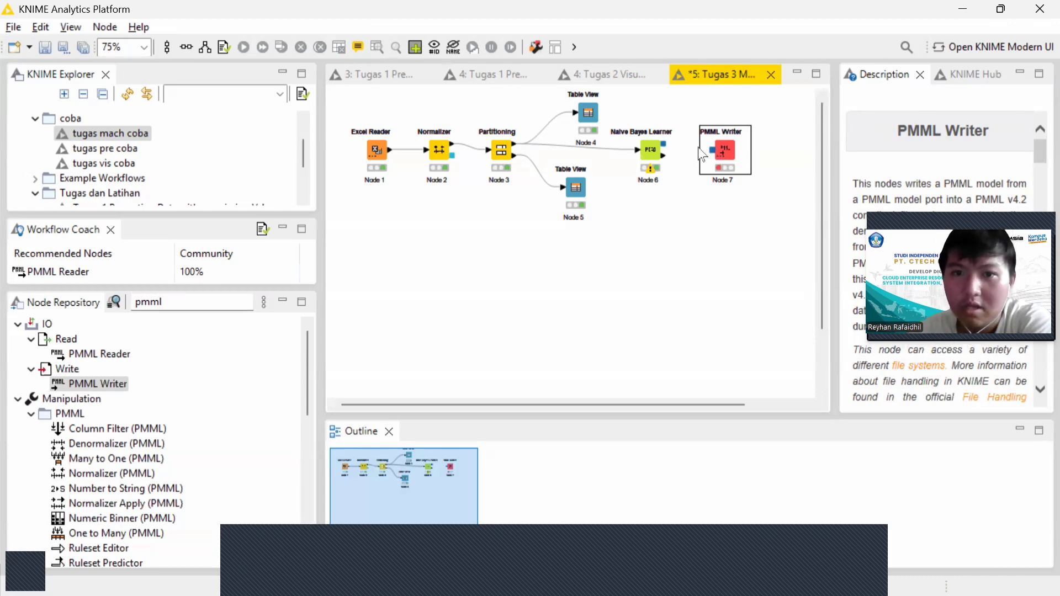
pyautogui.click(668, 149)
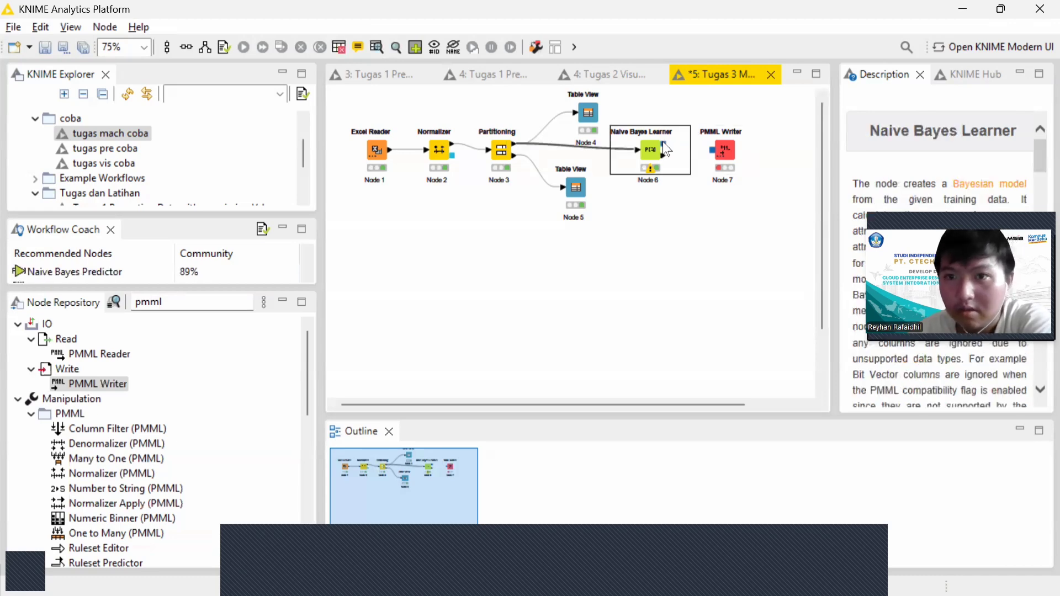
pyautogui.moveTo(706, 148); pyautogui.dragTo(711, 150)
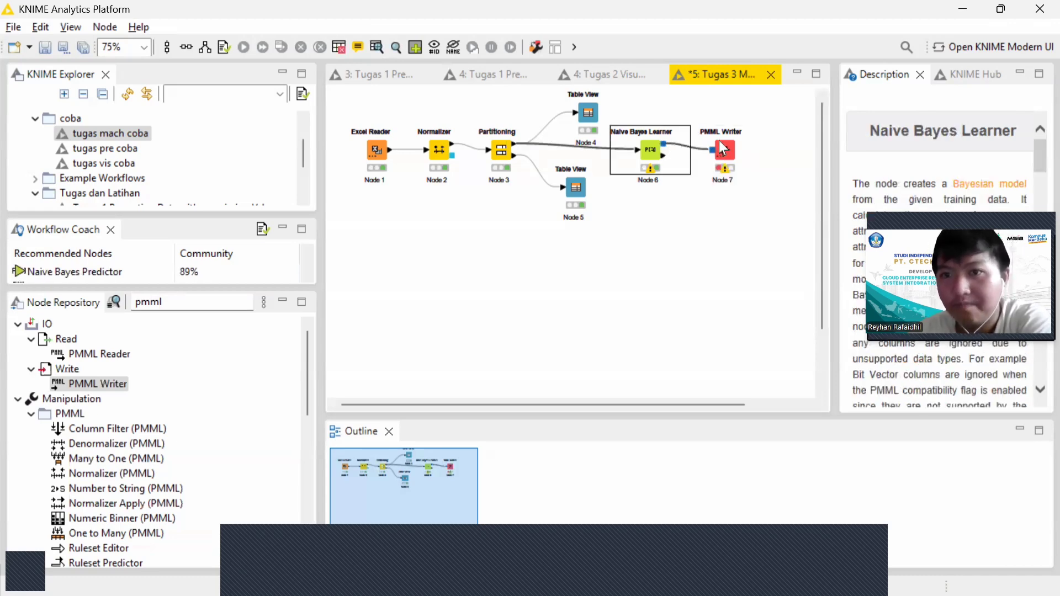
# Configure the PMML Writer's output location as relative to the current workflow data area.
pyautogui.click(727, 151)
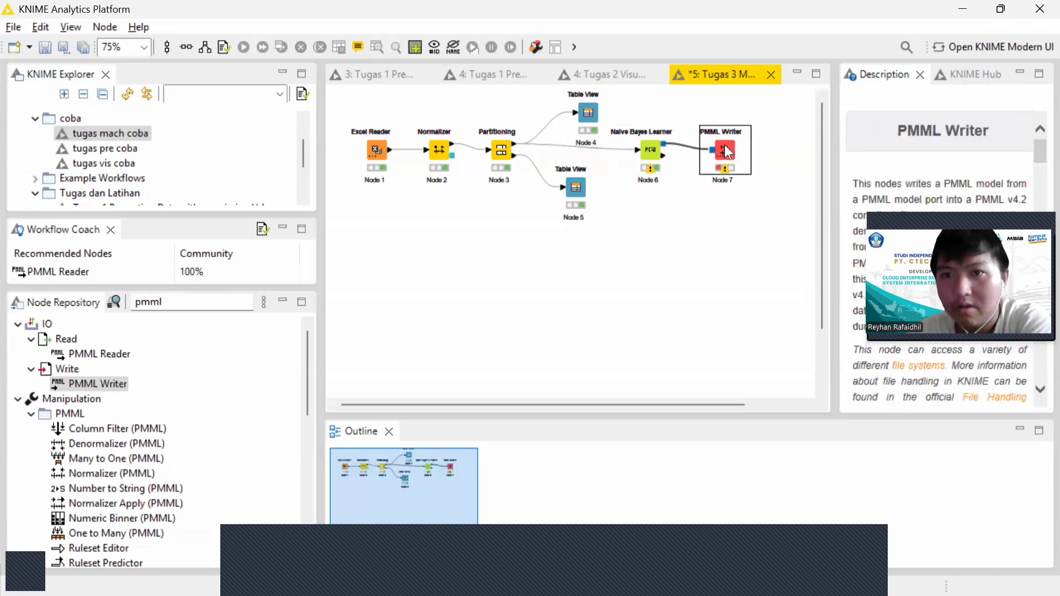
pyautogui.rightClick(727, 150)
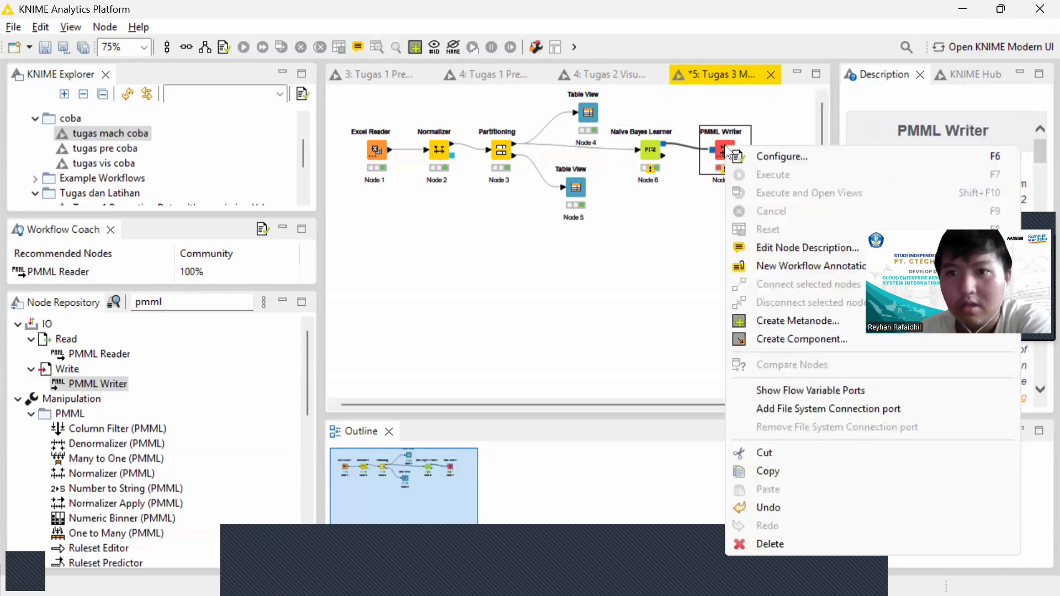
pyautogui.click(773, 155)
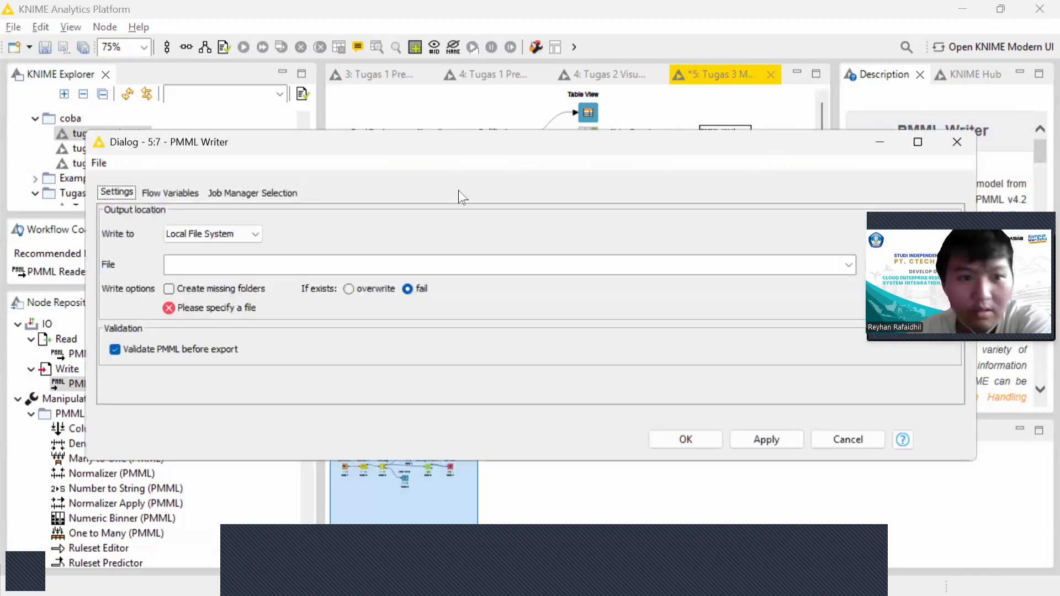
pyautogui.click(212, 235)
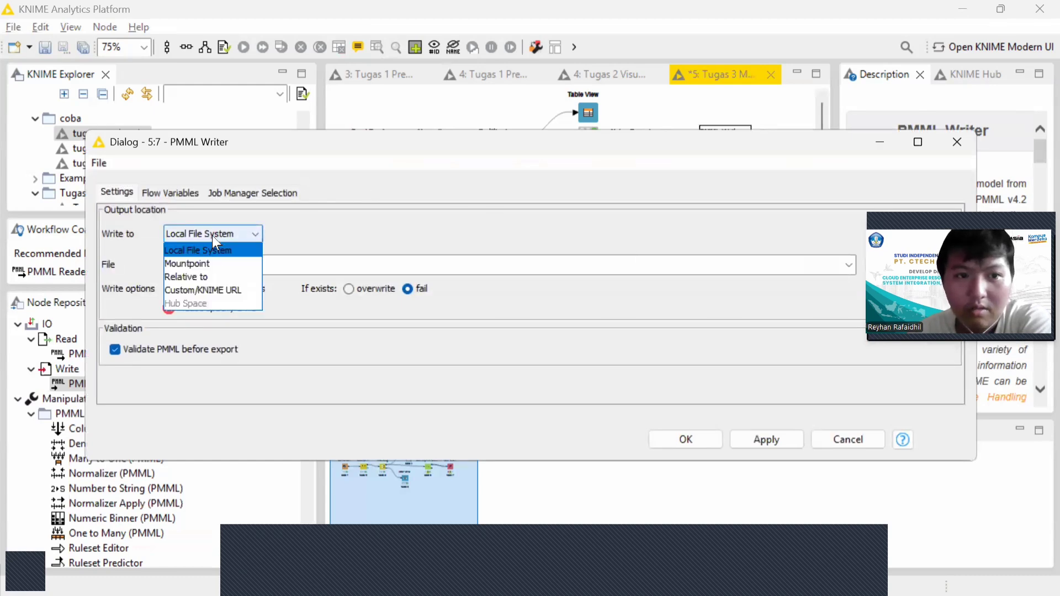
pyautogui.click(199, 275)
pyautogui.click(919, 338)
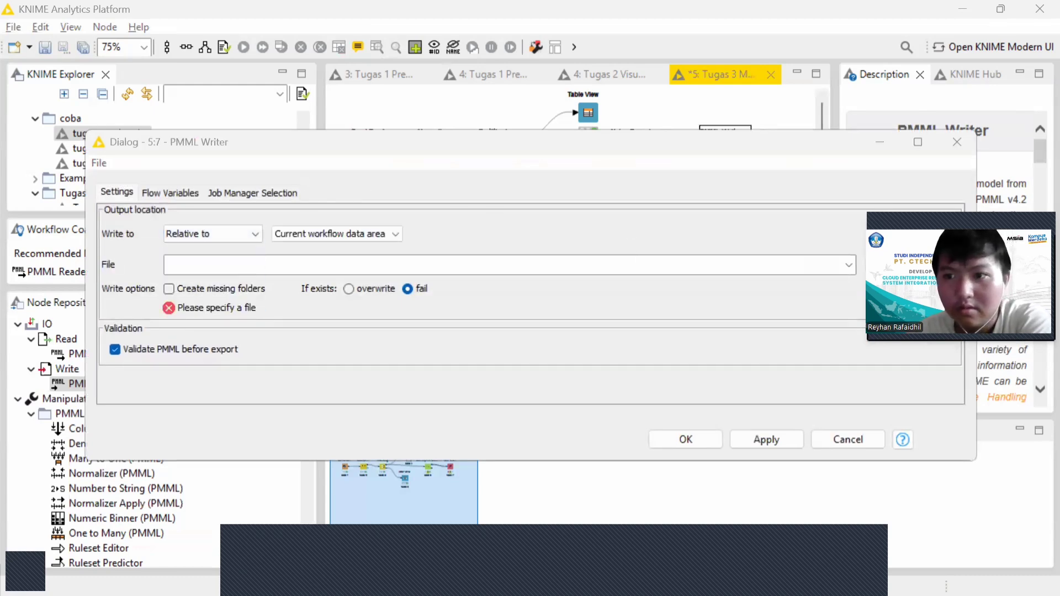
pyautogui.moveTo(919, 338); pyautogui.dragTo(919, 426)
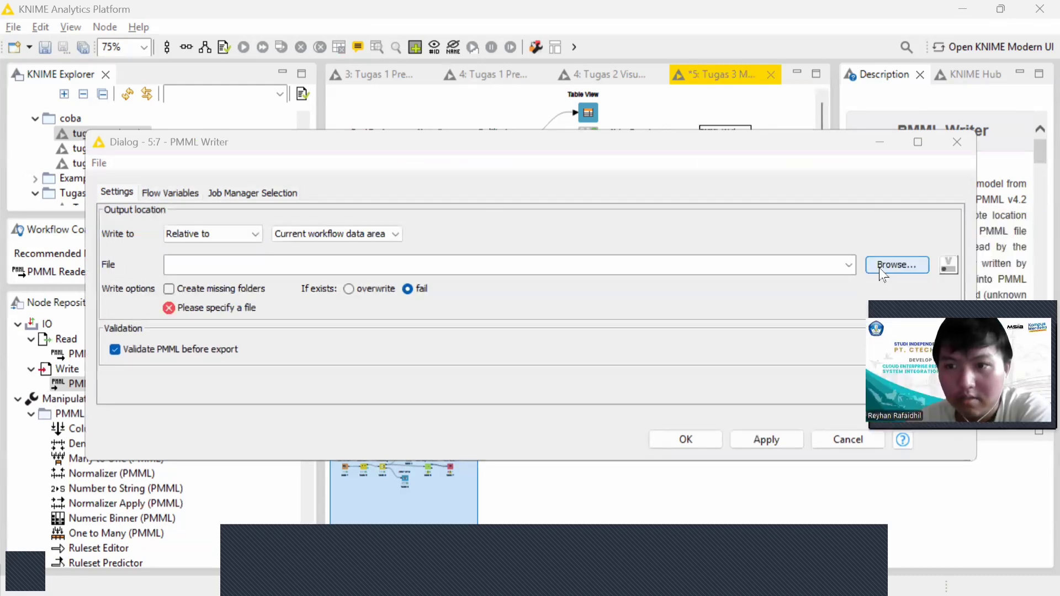
# Set the PMML Writer's output file to "pmml machine learning.pmml", accept the configuration and execute the node.
pyautogui.click(881, 270)
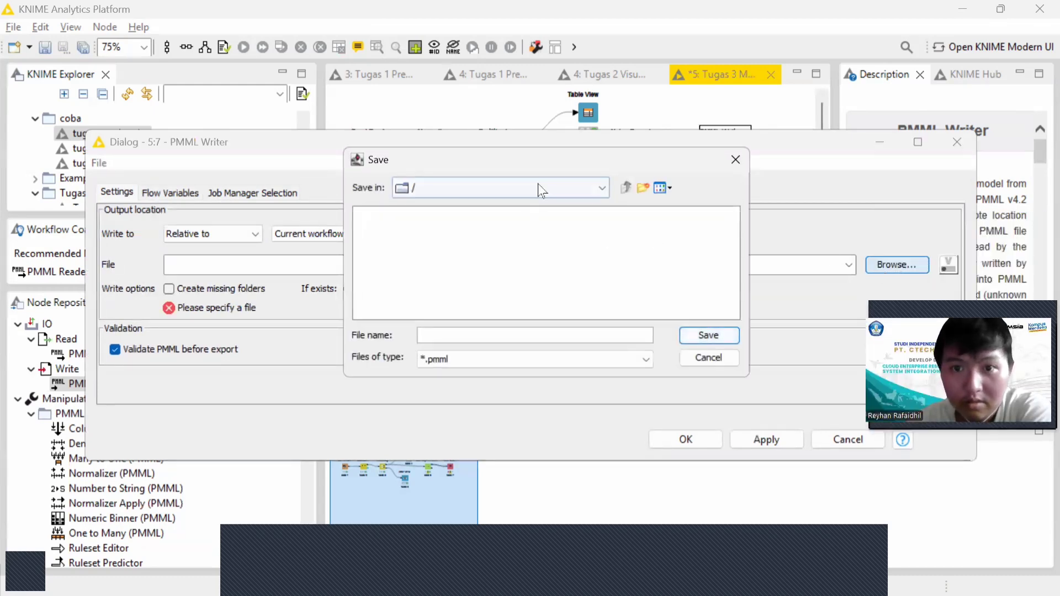
pyautogui.click(538, 181)
pyautogui.click(539, 182)
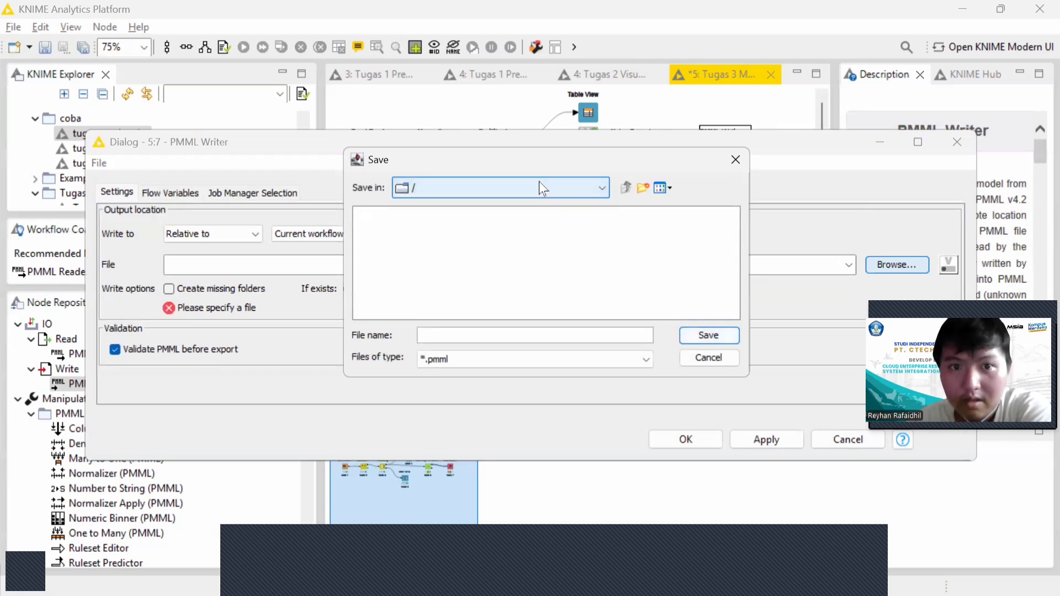
pyautogui.click(459, 336)
pyautogui.write('p,,')
pyautogui.press('BackSpace')
pyautogui.press('BackSpace')
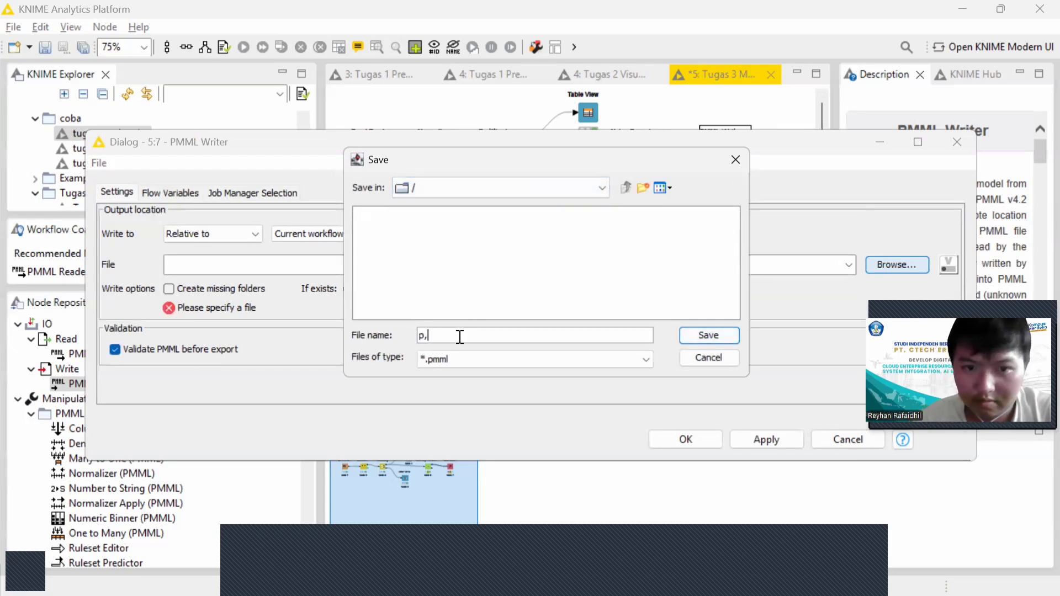
pyautogui.write('mml ')
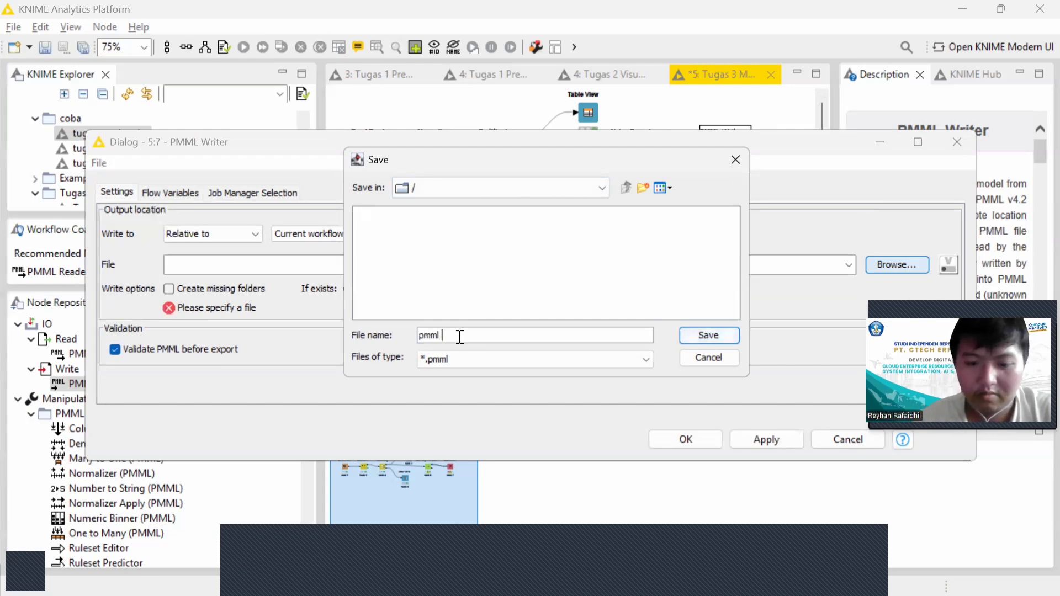
pyautogui.write('machen')
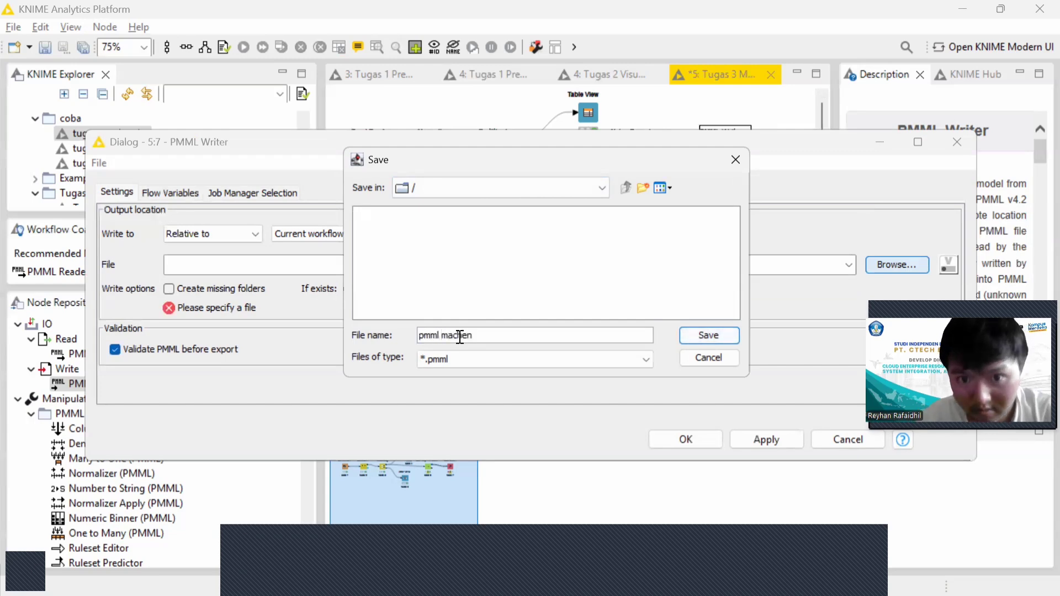
pyautogui.press('BackSpace')
pyautogui.press('BackSpace')
pyautogui.write('ine')
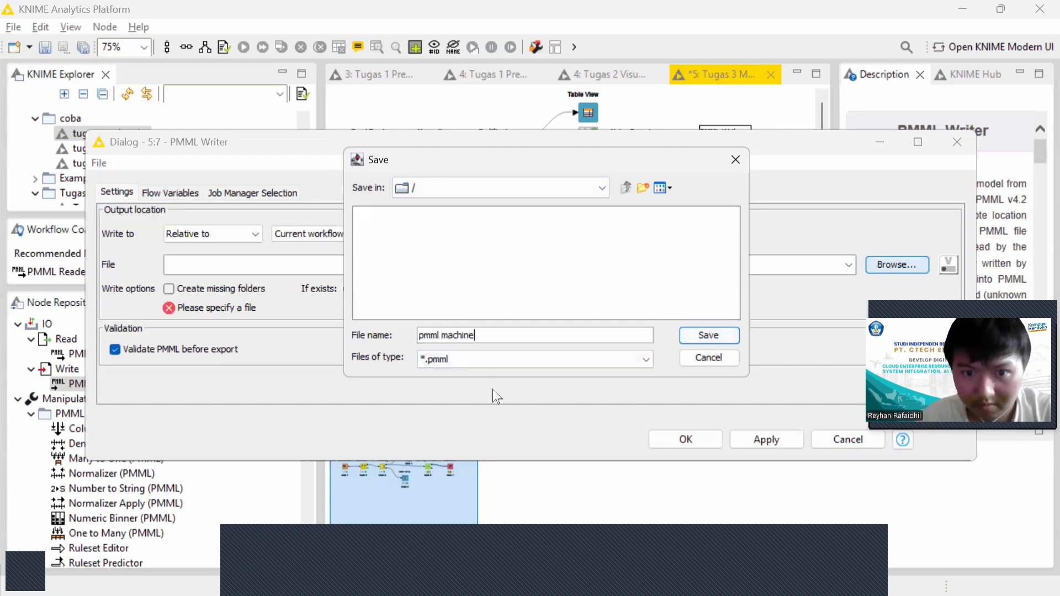
pyautogui.write(' learni')
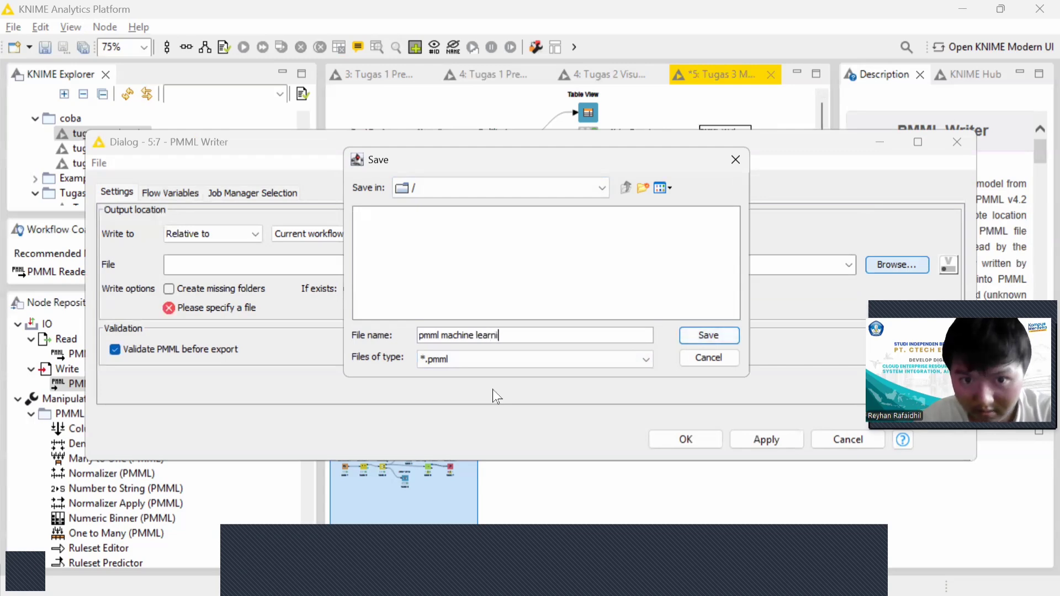
pyautogui.write('ng')
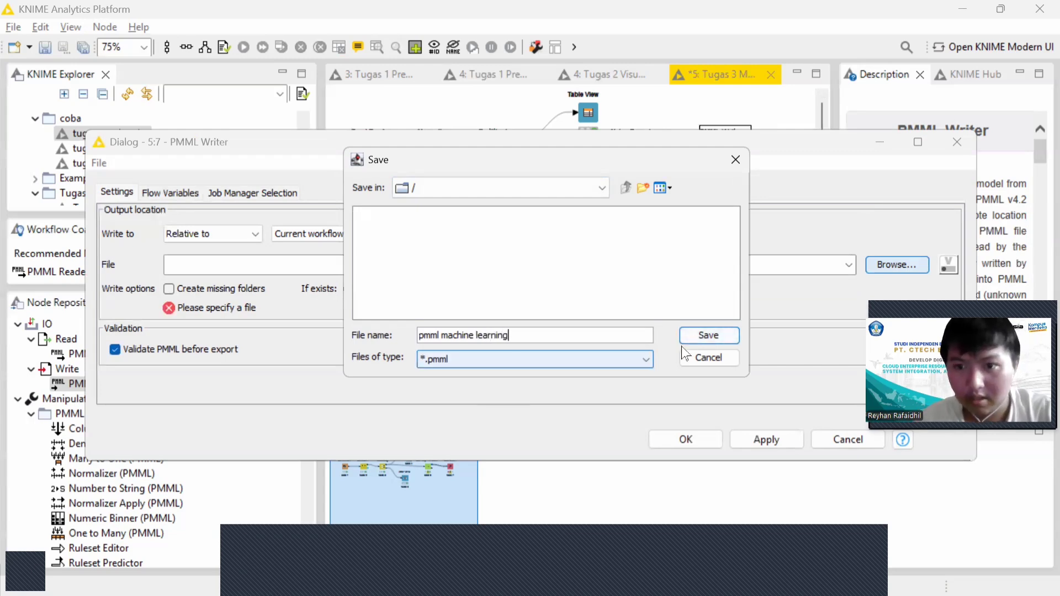
pyautogui.click(704, 336)
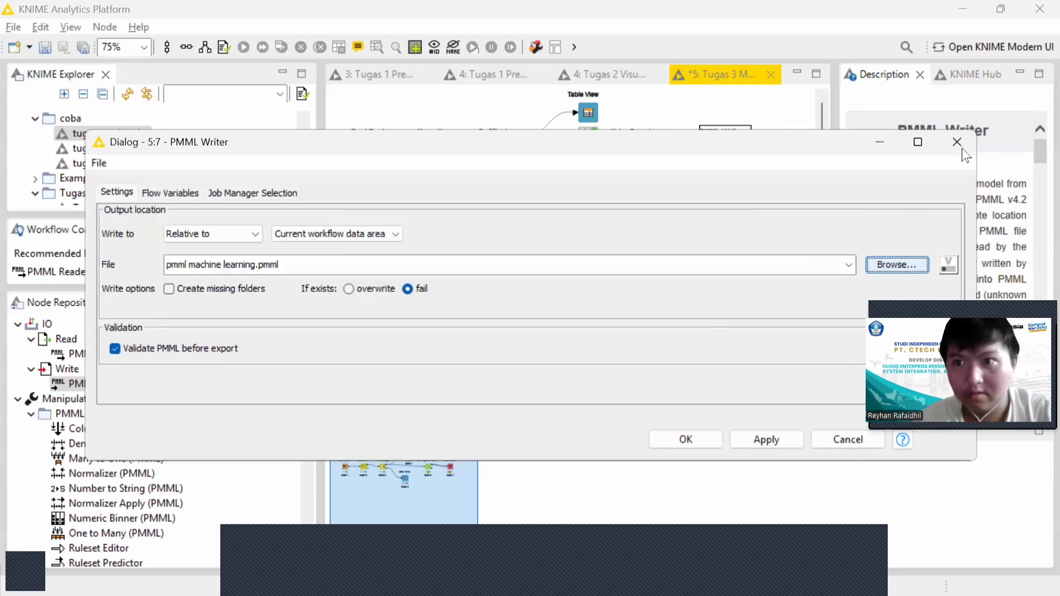
pyautogui.click(750, 439)
pyautogui.click(682, 438)
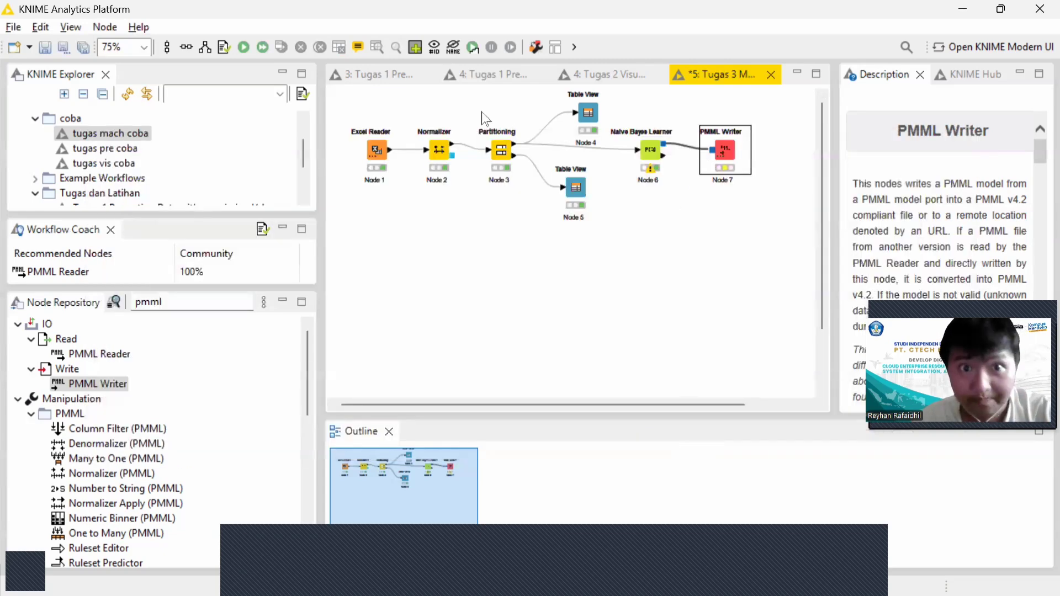
pyautogui.click(240, 48)
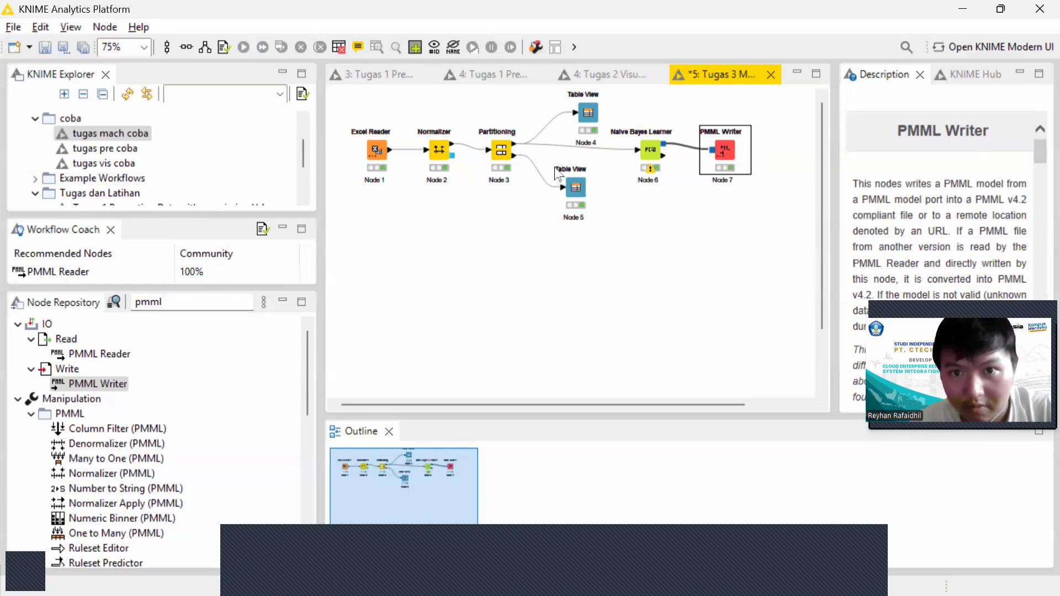
# Find the Naive Bayes Predictor in the node repository and add it to the workflow below the Naive Bayes Learner.
pyautogui.click(191, 301)
pyautogui.press('BackSpace')
pyautogui.press('BackSpace')
pyautogui.press('BackSpace')
pyautogui.press('BackSpace')
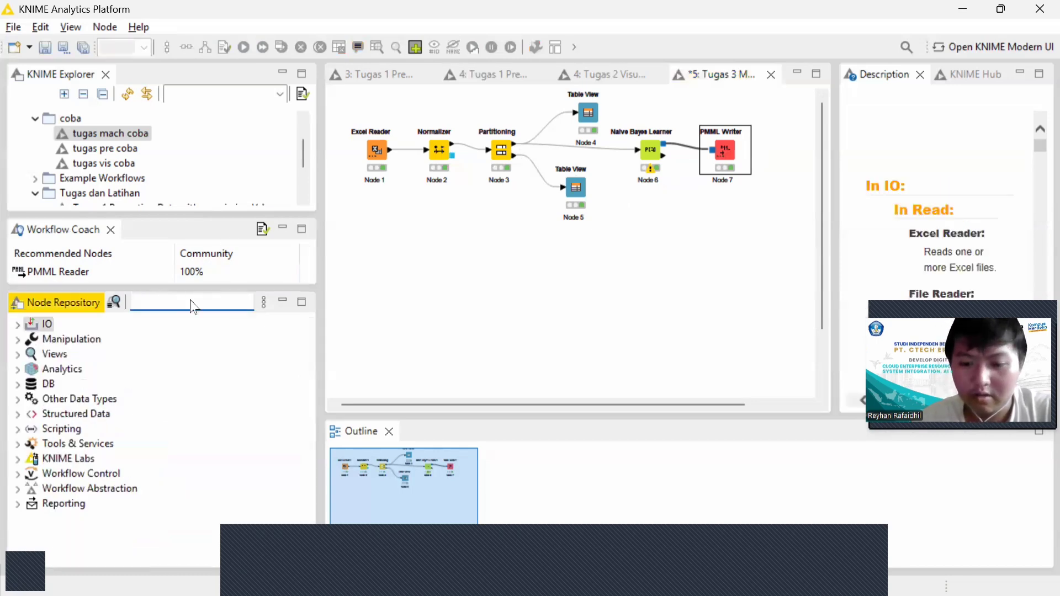
pyautogui.write('nai')
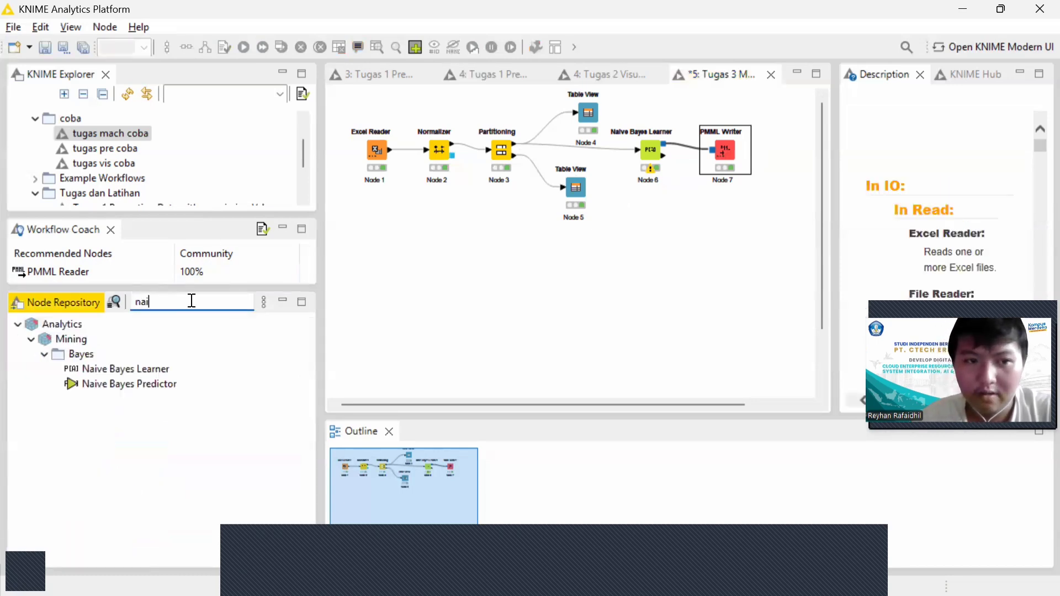
pyautogui.click(137, 387)
pyautogui.moveTo(329, 349); pyautogui.dragTo(654, 223)
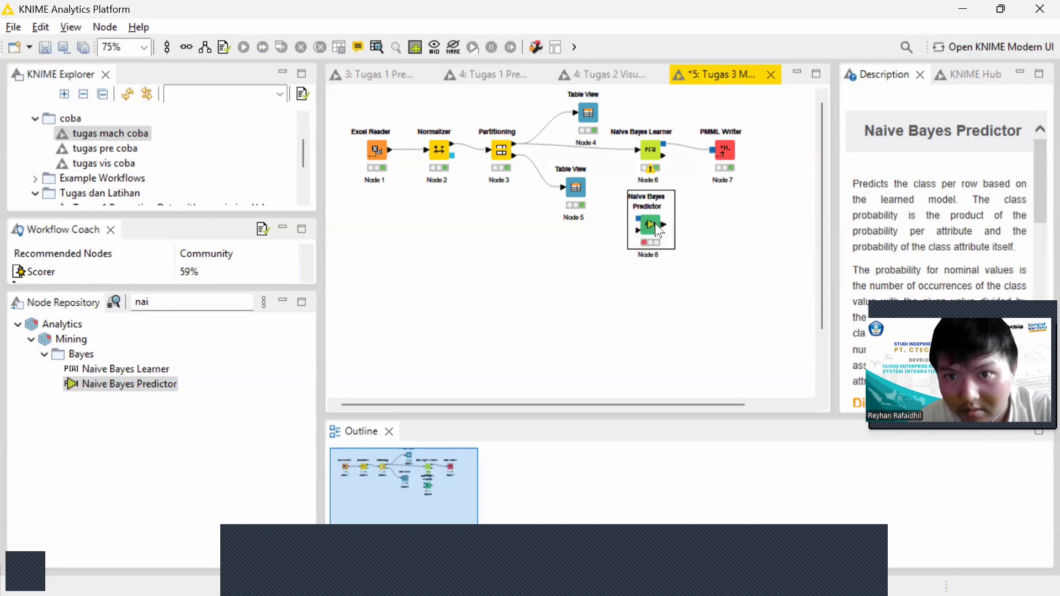
# Move the lower Table View node down and connect the Partitioning node's second partition output to the Naive Bayes Predictor's data input.
pyautogui.click(574, 187)
pyautogui.moveTo(550, 216); pyautogui.dragTo(548, 217)
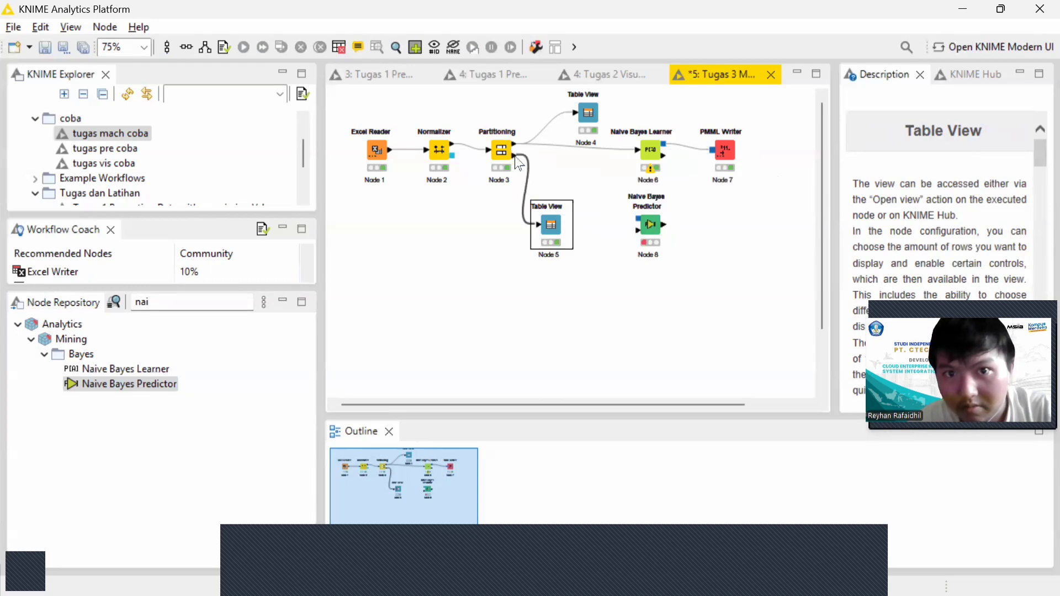
pyautogui.moveTo(514, 155); pyautogui.dragTo(637, 229)
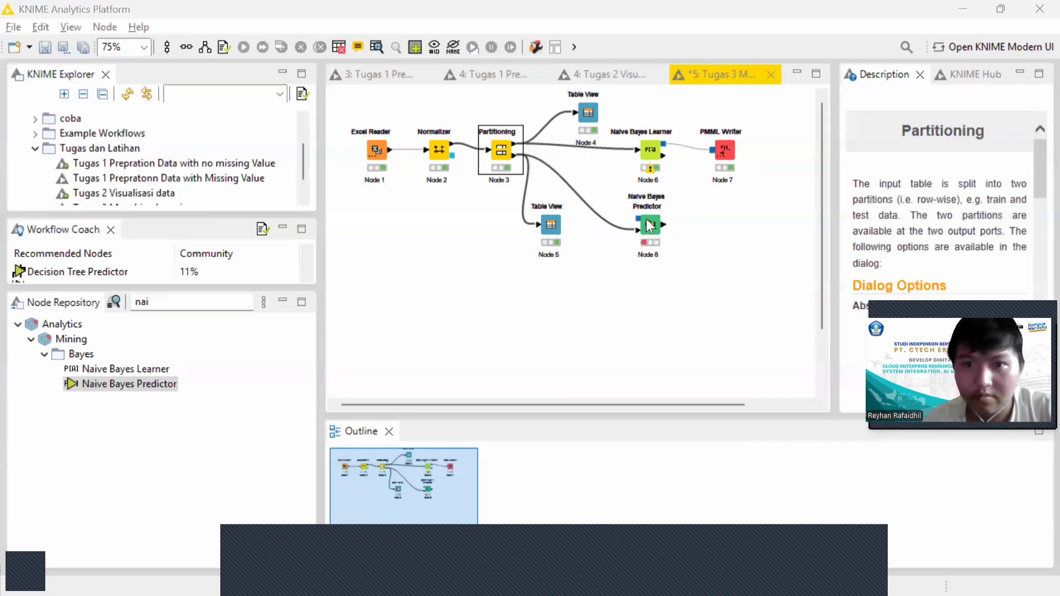
# Space the Naive Bayes Predictor and Learner nodes apart and connect the learner's PMML model output to the predictor's model input.
pyautogui.moveTo(648, 219); pyautogui.dragTo(699, 223)
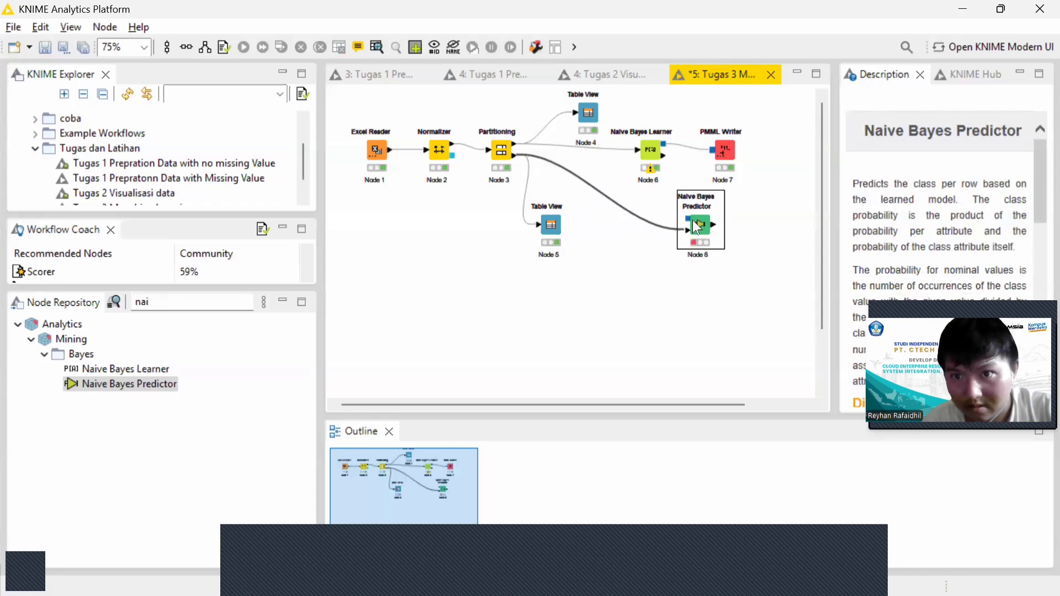
pyautogui.moveTo(646, 148)
pyautogui.mouseDown()
pyautogui.moveTo(617, 164)
pyautogui.moveTo(643, 166)
pyautogui.moveTo(636, 160)
pyautogui.mouseUp()
pyautogui.click(607, 282)
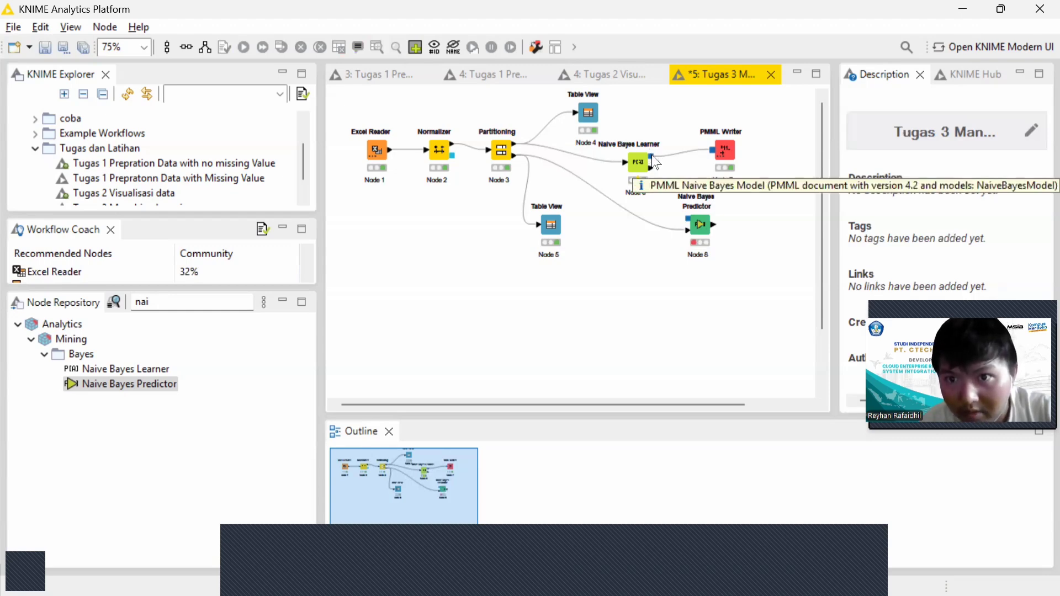
pyautogui.moveTo(651, 156); pyautogui.dragTo(688, 232)
pyautogui.moveTo(684, 218); pyautogui.dragTo(686, 217)
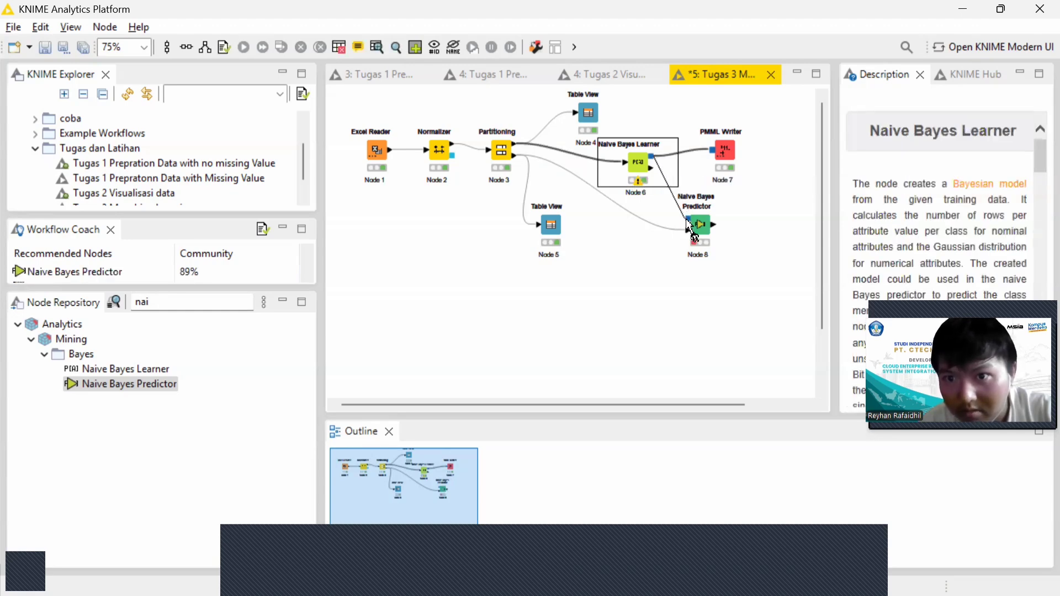
pyautogui.click(686, 216)
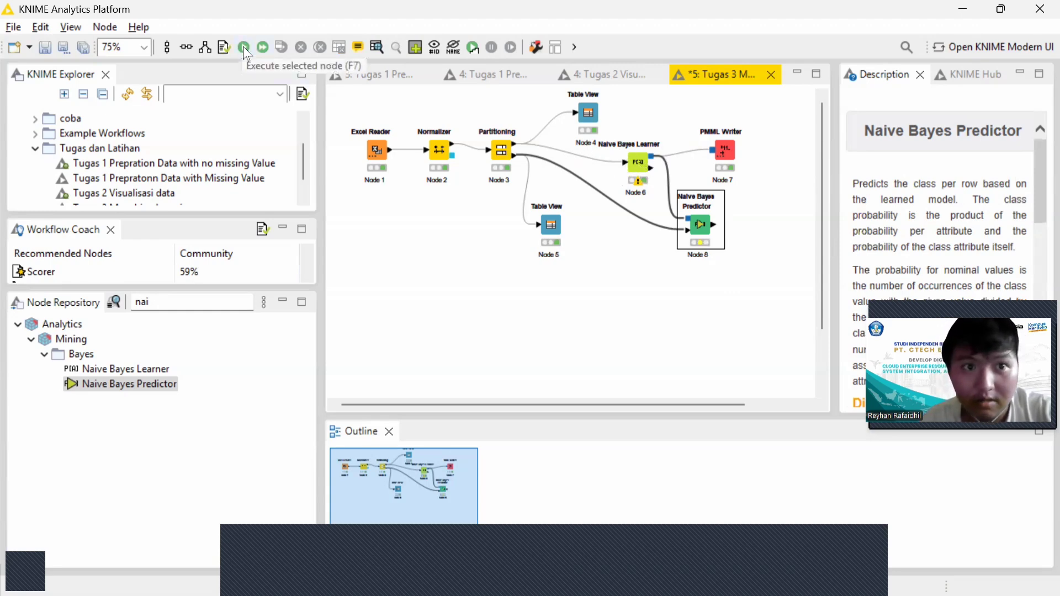
# Check the Naive Bayes Predictor's configuration, leave its options unchanged and execute the node.
pyautogui.rightClick(697, 235)
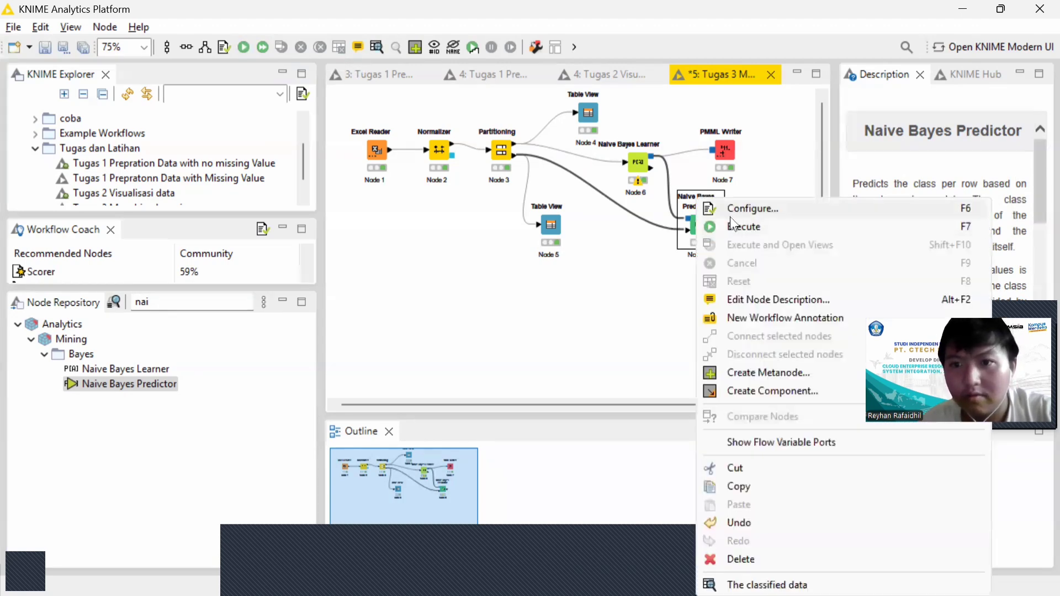
pyautogui.click(738, 211)
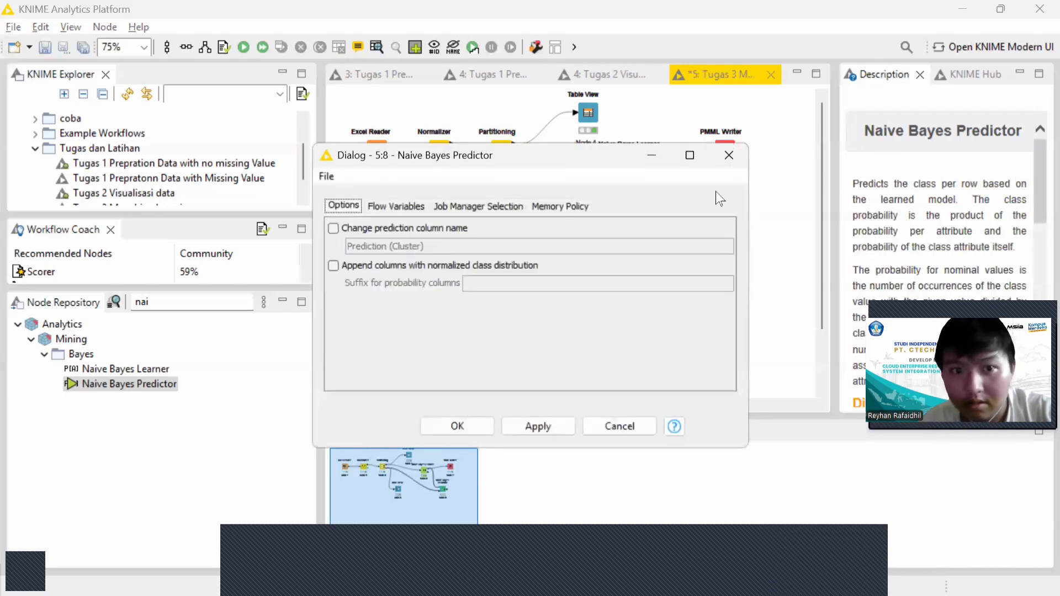
pyautogui.click(728, 155)
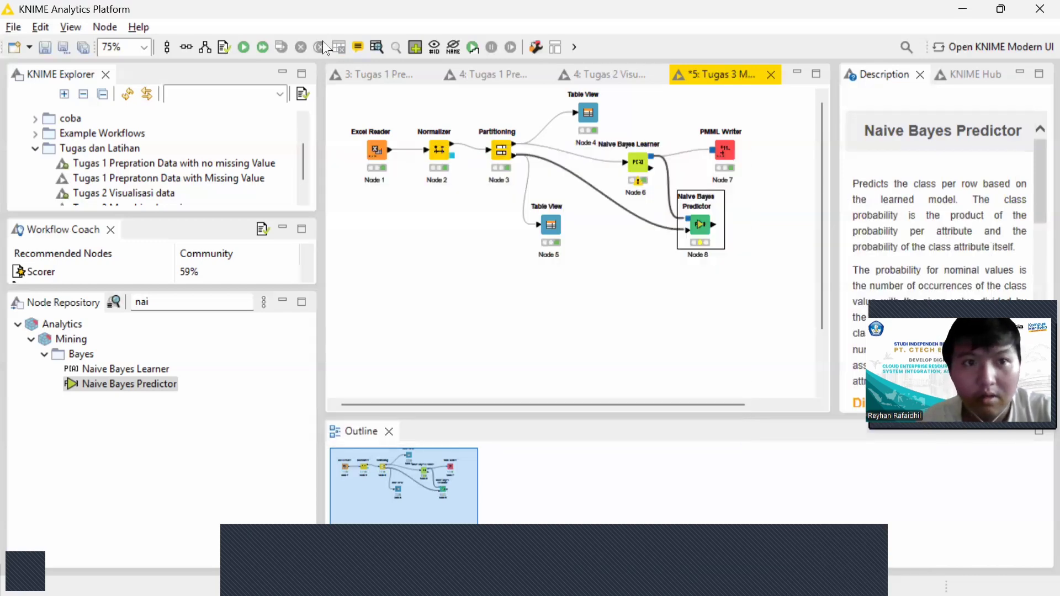
pyautogui.click(243, 51)
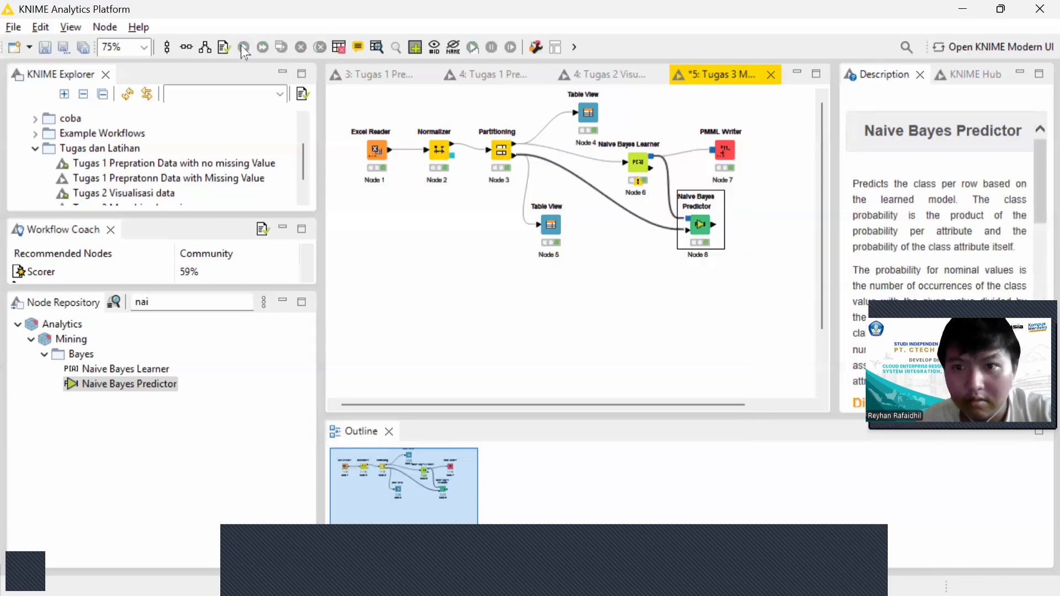
# Open the classified data output table of the executed Naive Bayes Predictor.
pyautogui.click(716, 283)
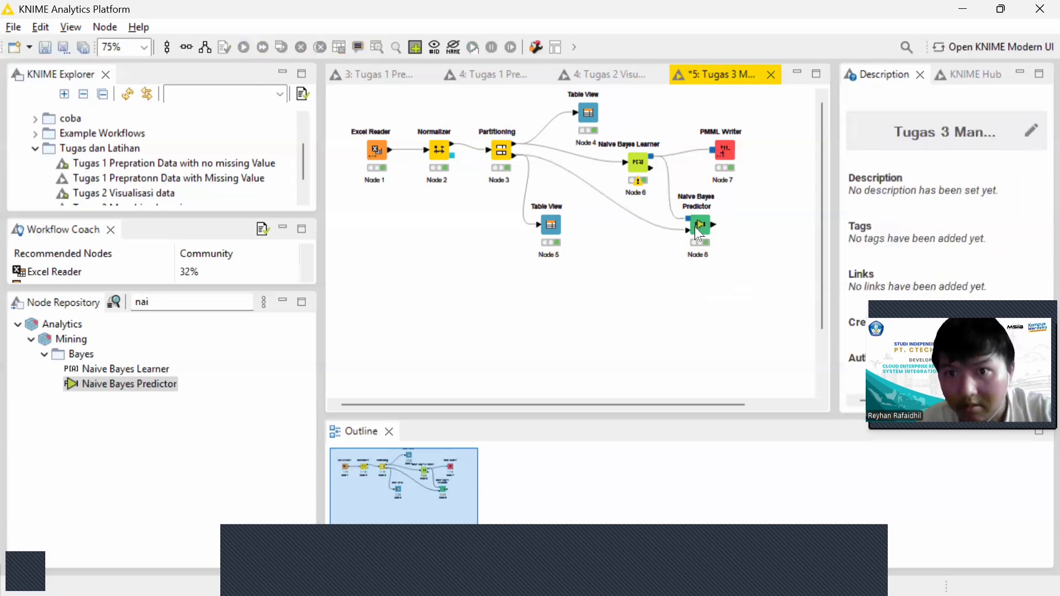
pyautogui.click(698, 233)
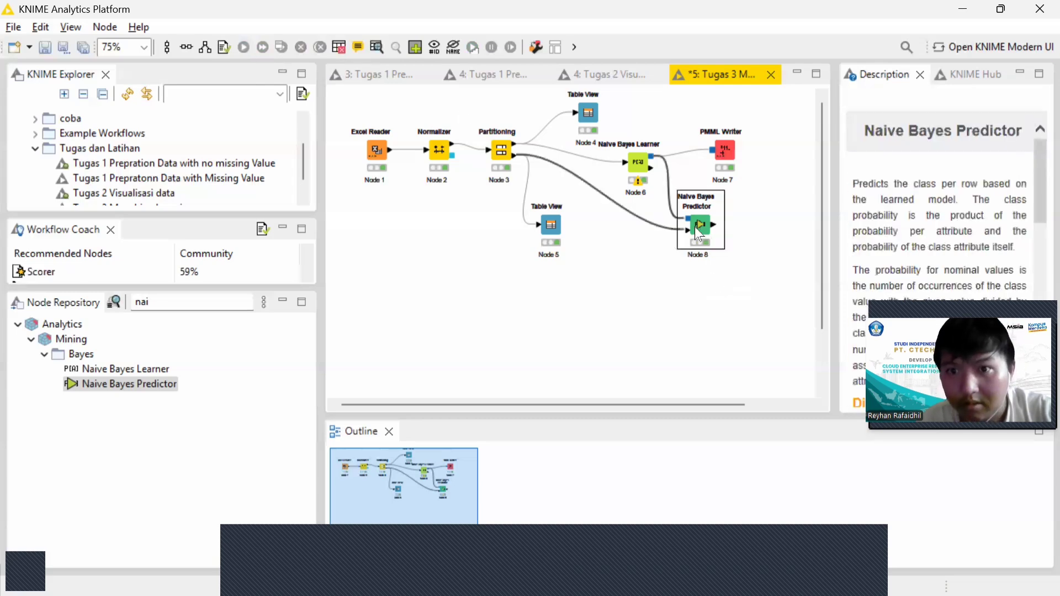
pyautogui.click(375, 48)
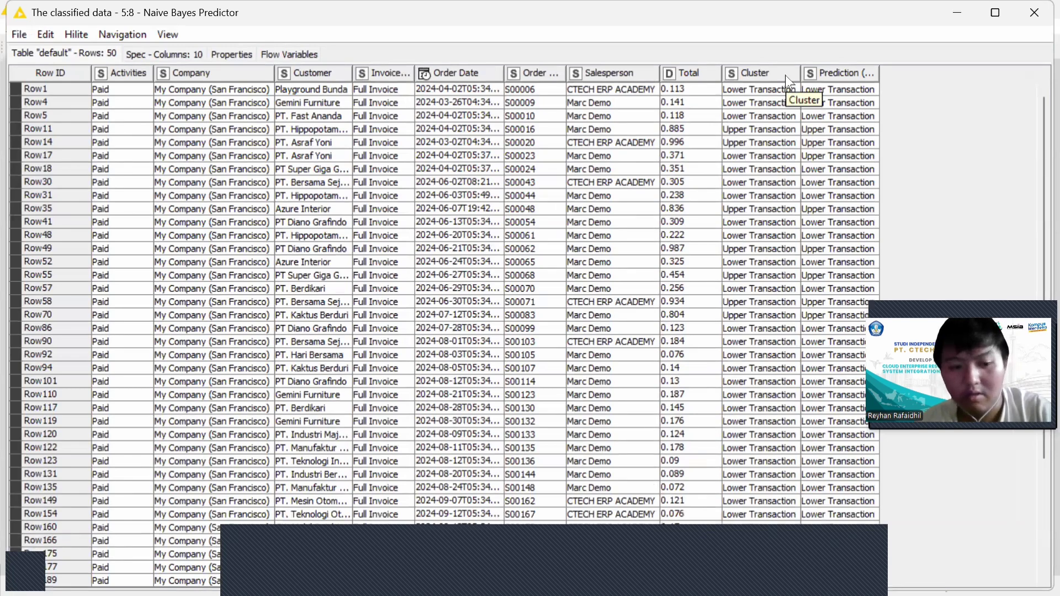
# Compare the Cluster column of the Normalizer's normalized table with that of the predictor's classified data table.
pyautogui.hotkey('alt', 'Tab')
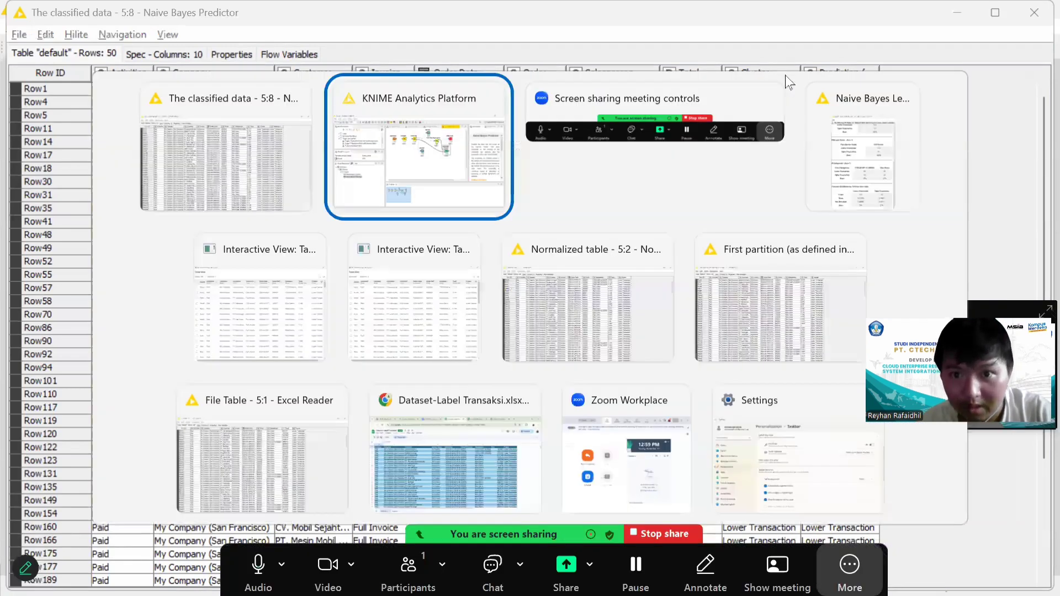
pyautogui.hotkey('alt', 'Tab')
pyautogui.hotkey('alt', 'Tab')
pyautogui.hotkey('alt', 'Tab')
pyautogui.hotkey('alt', 'Tab')
pyautogui.hotkey('alt', 'Tab')
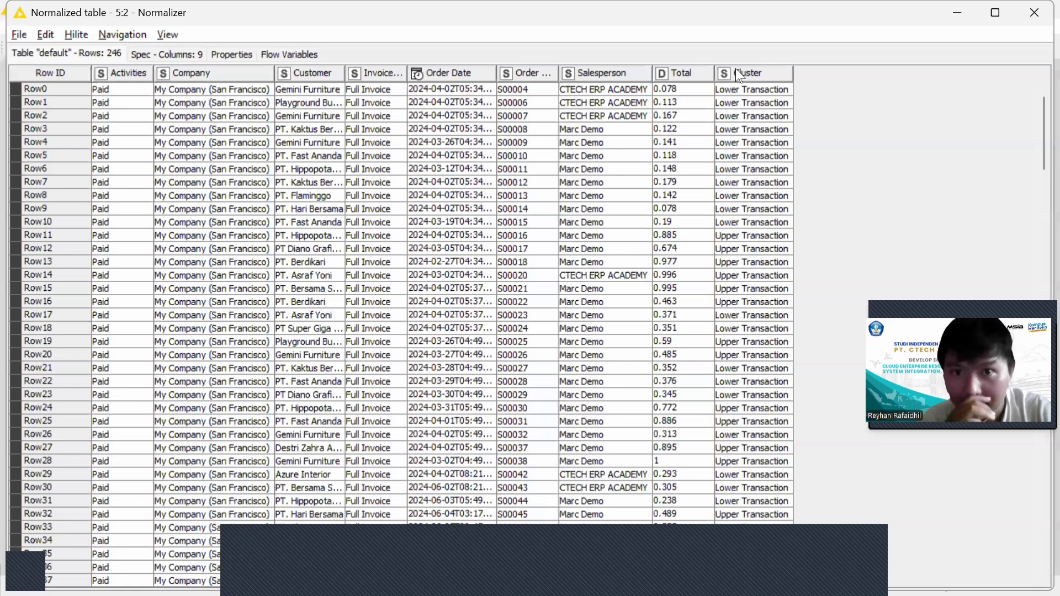
pyautogui.hotkey('alt', 'Tab')
pyautogui.hotkey('alt', 'Tab')
pyautogui.hotkey('alt', 'Tab')
pyautogui.hotkey('alt', 'Tab')
pyautogui.hotkey('alt', 'Tab')
pyautogui.hotkey('alt', 'Tab')
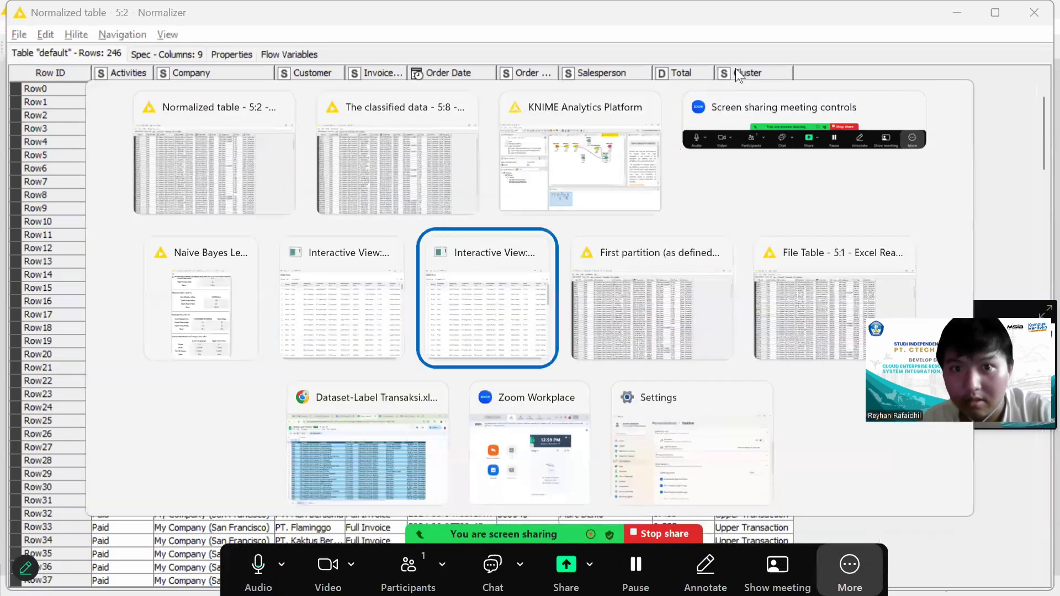
pyautogui.hotkey('alt', 'Tab')
pyautogui.hotkey('alt', 'Tab')
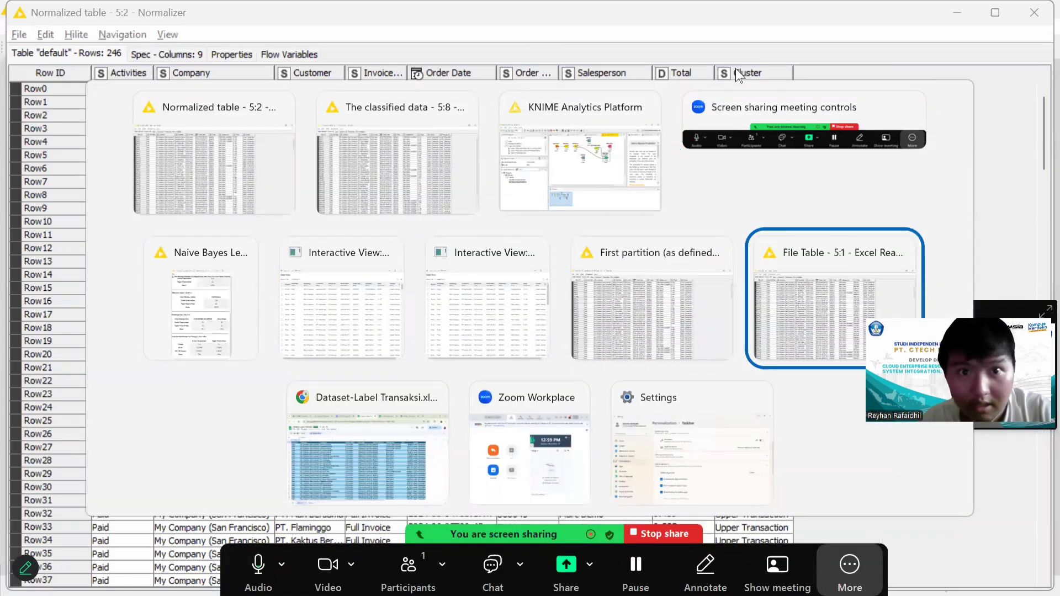
pyautogui.hotkey('alt', 'Tab')
pyautogui.hotkey('alt', 'Tab')
pyautogui.hotkey('alt', 'Tab')
pyautogui.hotkey('alt', 'Tab')
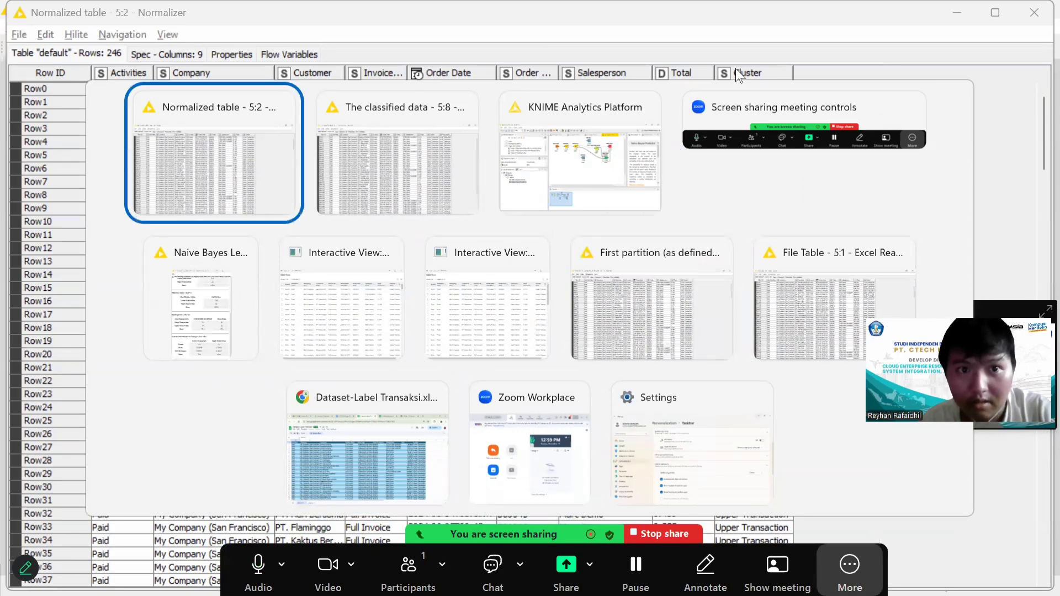
pyautogui.hotkey('alt', 'Tab')
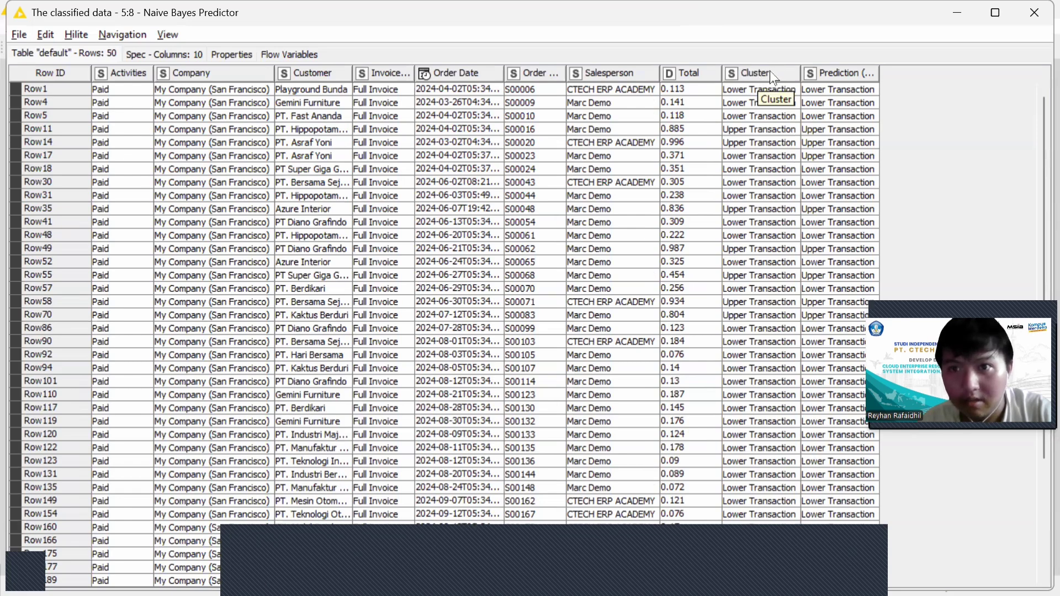
# Compare the Excel Reader's file table with the predictor's classified data, and return to the workflow.
pyautogui.hotkey('alt', 'Tab')
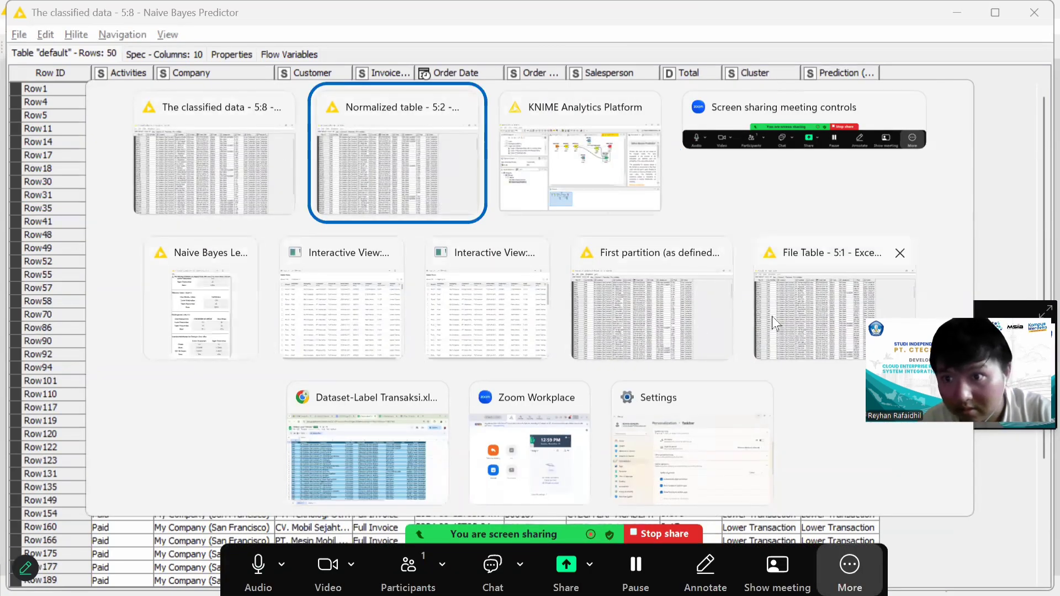
pyautogui.hotkey('alt', 'Tab')
pyautogui.hotkey('alt', 'Tab')
pyautogui.hotkey('alt', 'Tab')
pyautogui.hotkey('alt', 'Tab')
pyautogui.hotkey('alt', 'Tab')
pyautogui.hotkey('alt', 'Tab')
pyautogui.hotkey('alt', 'Tab')
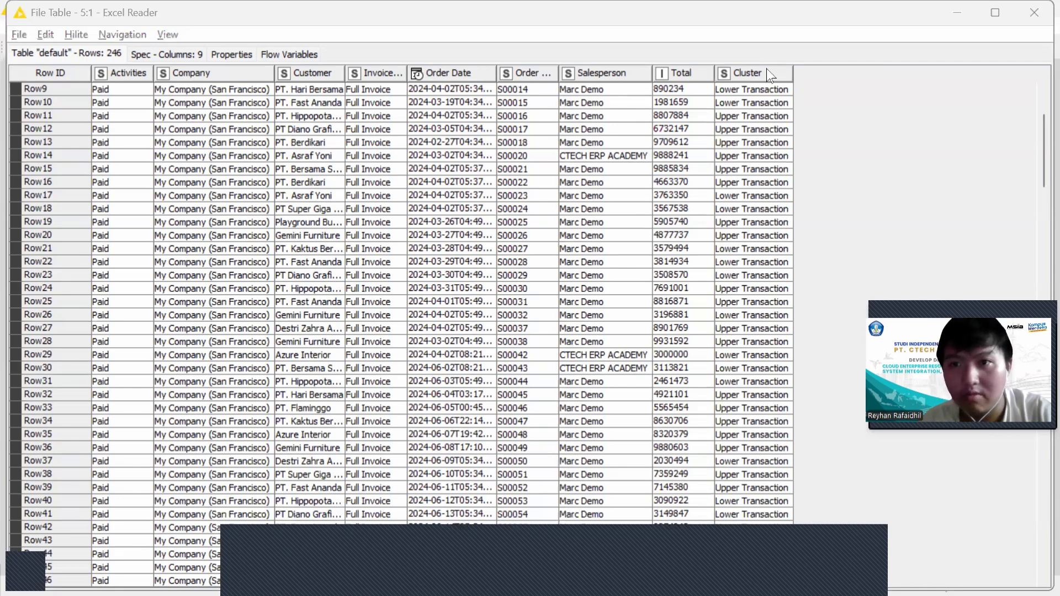
pyautogui.hotkey('alt', 'Tab')
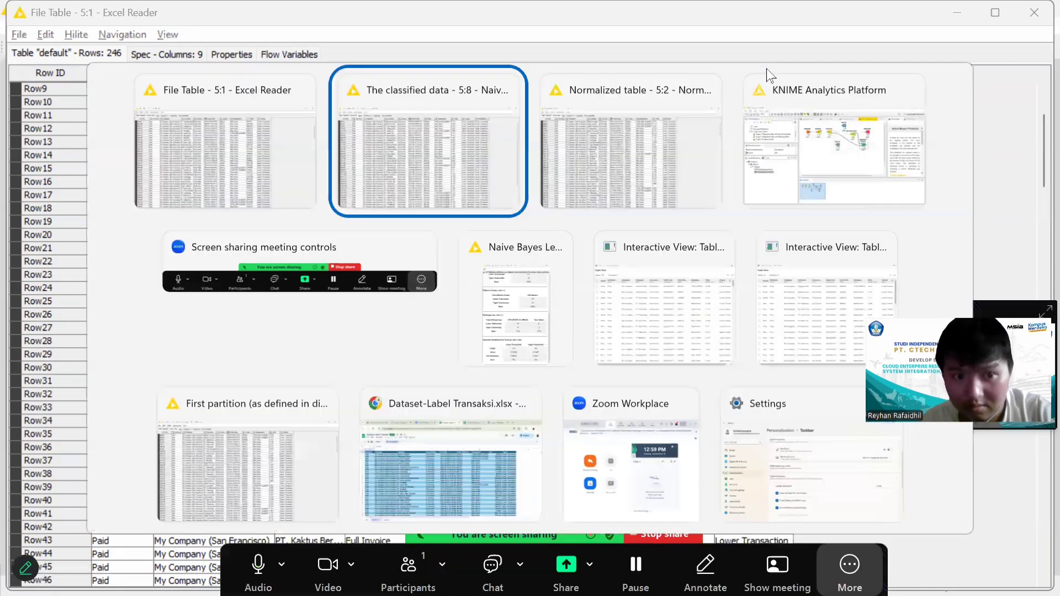
pyautogui.hotkey('alt', 'Tab')
pyautogui.hotkey('alt', 'Tab')
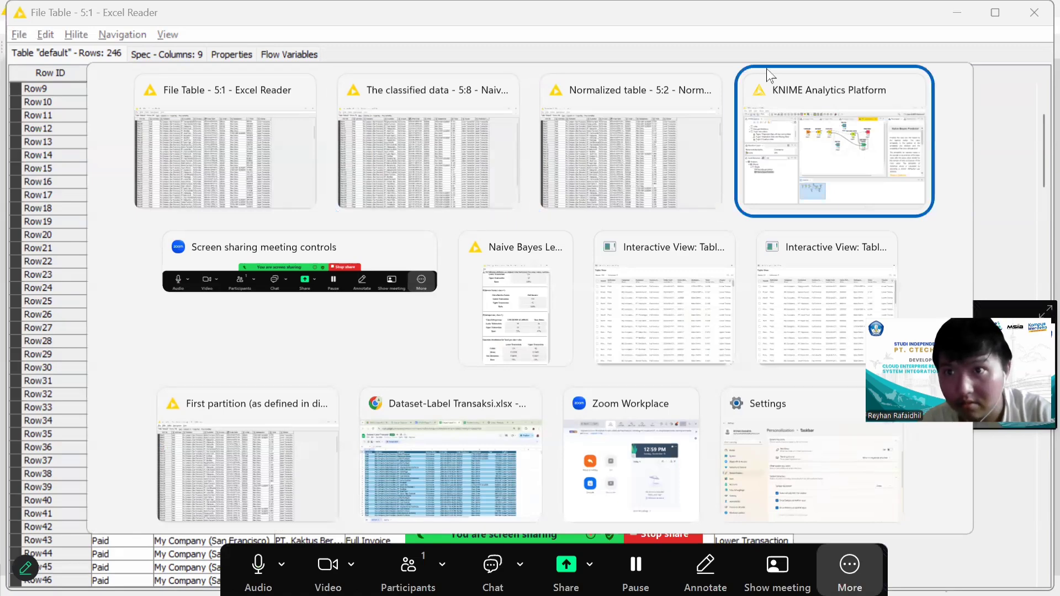
pyautogui.hotkey('alt', 'Tab')
pyautogui.hotkey('alt', 'Tab')
pyautogui.hotkey('alt', 'Tab')
pyautogui.hotkey('alt', 'Tab')
pyautogui.hotkey('alt', 'Tab')
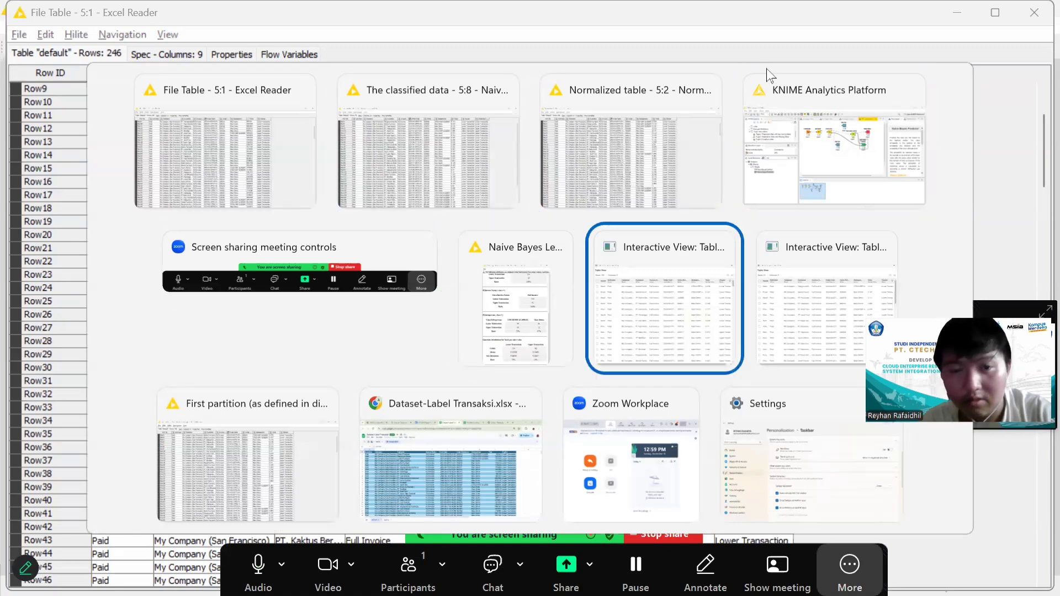
pyautogui.hotkey('alt', 'Tab')
pyautogui.hotkey('alt', 'Tab')
pyautogui.hotkey('alt', 'Tab')
pyautogui.hotkey('alt', 'Tab')
pyautogui.hotkey('alt', 'Tab')
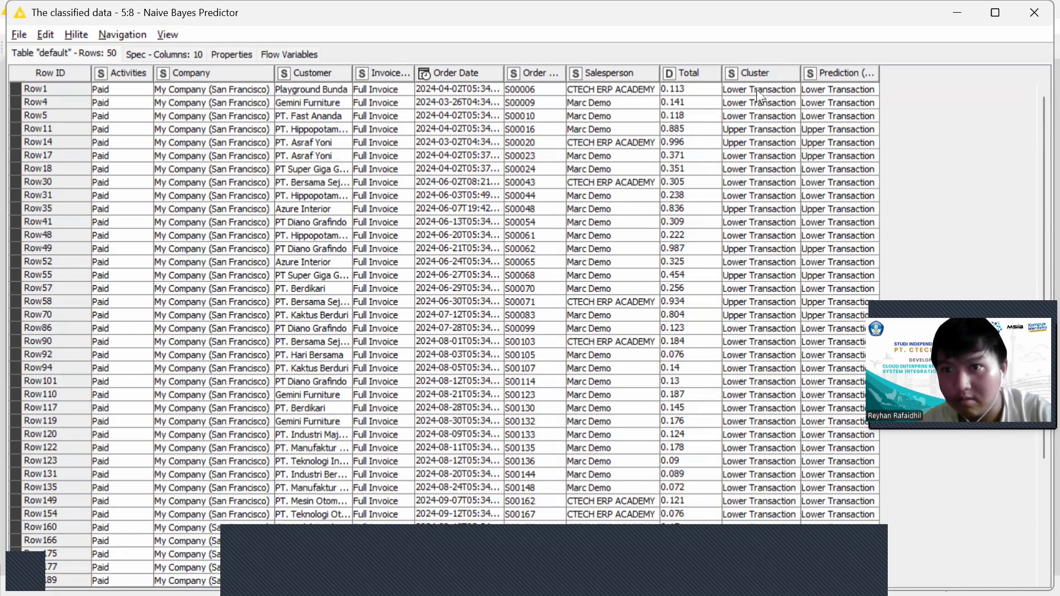
pyautogui.hotkey('alt', 'Tab')
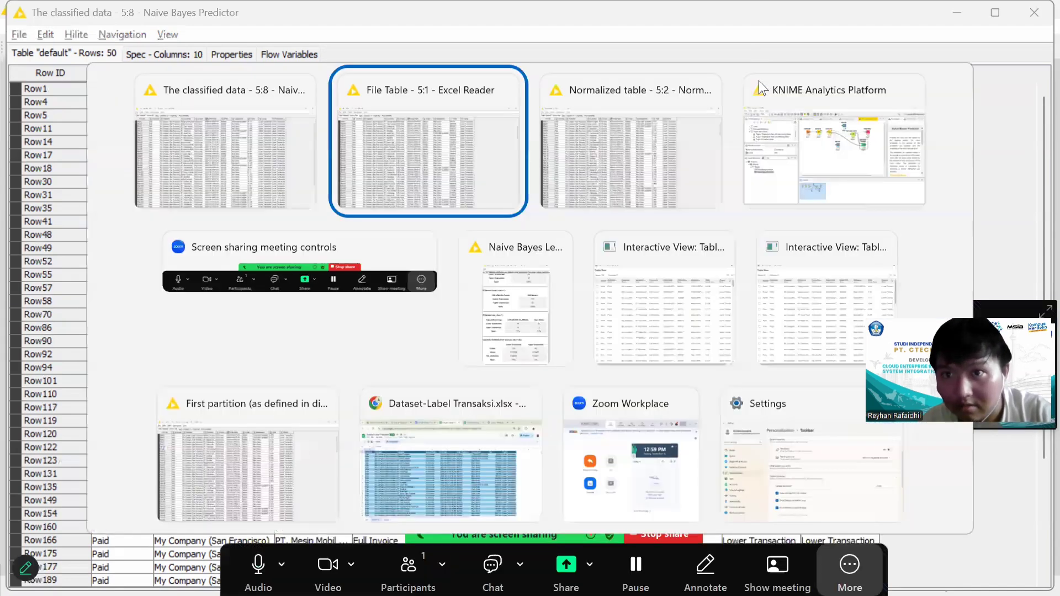
pyautogui.hotkey('alt', 'Tab')
pyautogui.hotkey('alt', 'Tab')
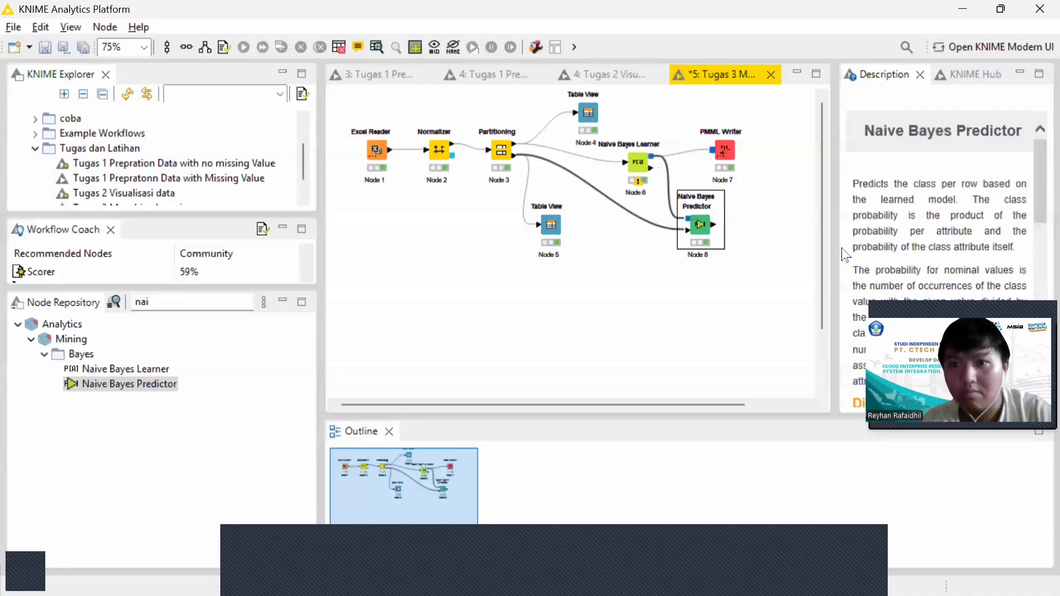
pyautogui.click(769, 268)
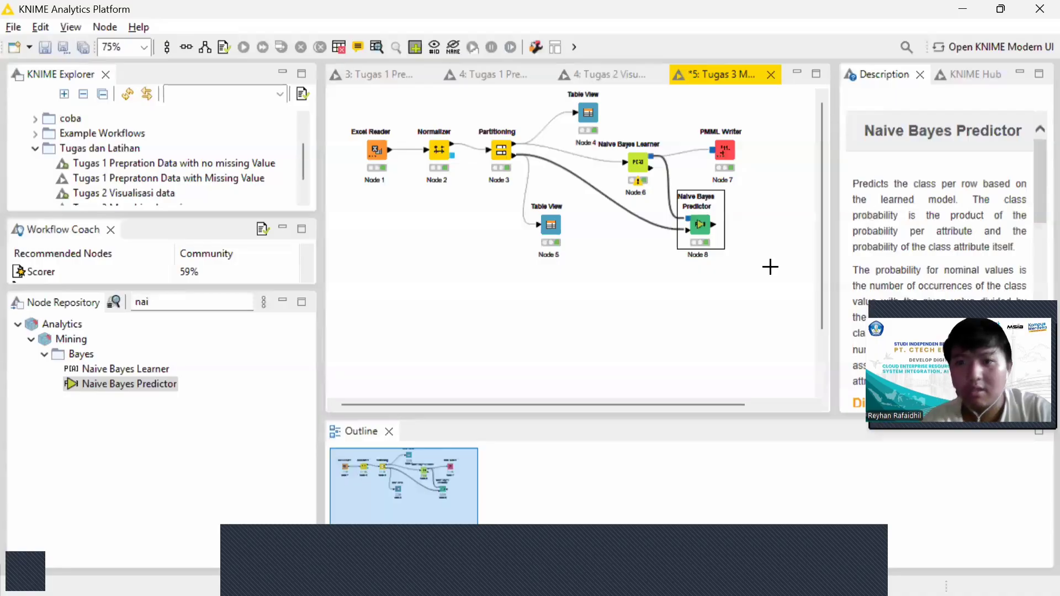
# Find the Scorer in the node repository, add it beside the Naive Bayes Predictor and connect the predictor's output to it.
pyautogui.click(164, 299)
pyautogui.press('BackSpace')
pyautogui.press('BackSpace')
pyautogui.press('BackSpace')
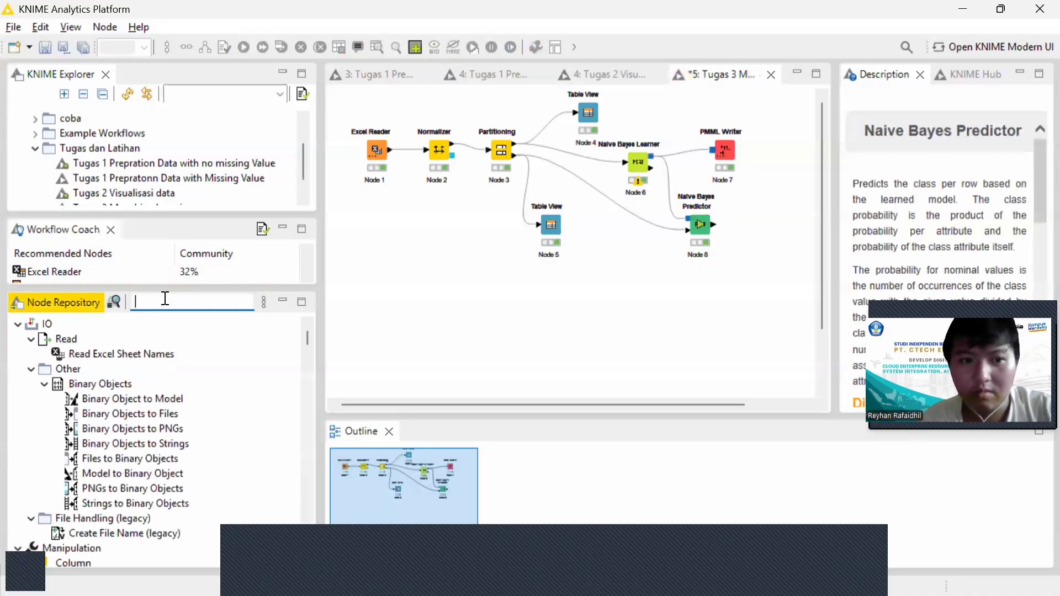
pyautogui.write('score')
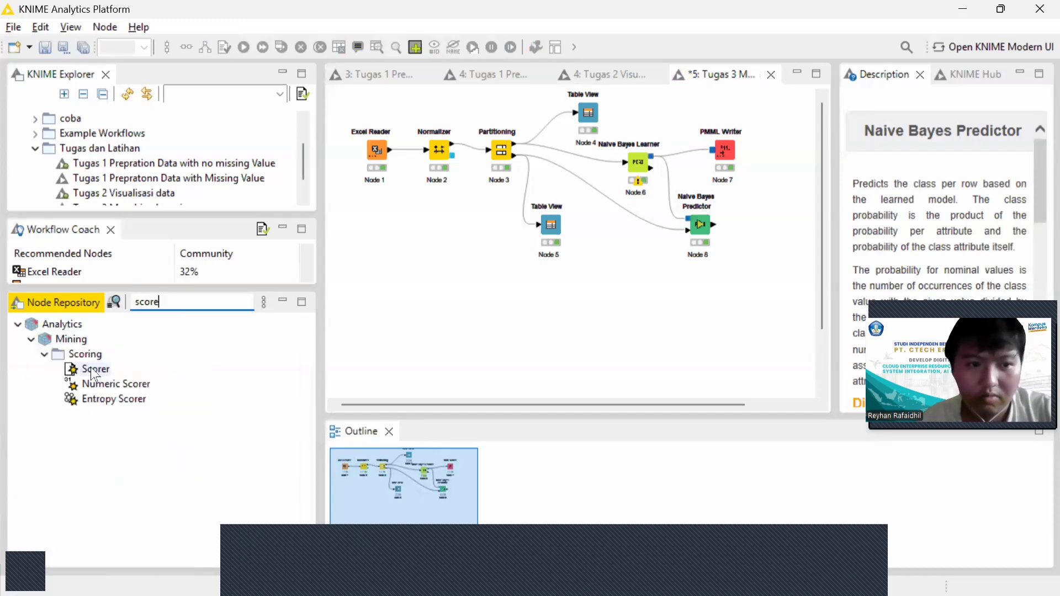
pyautogui.moveTo(95, 368); pyautogui.dragTo(775, 220)
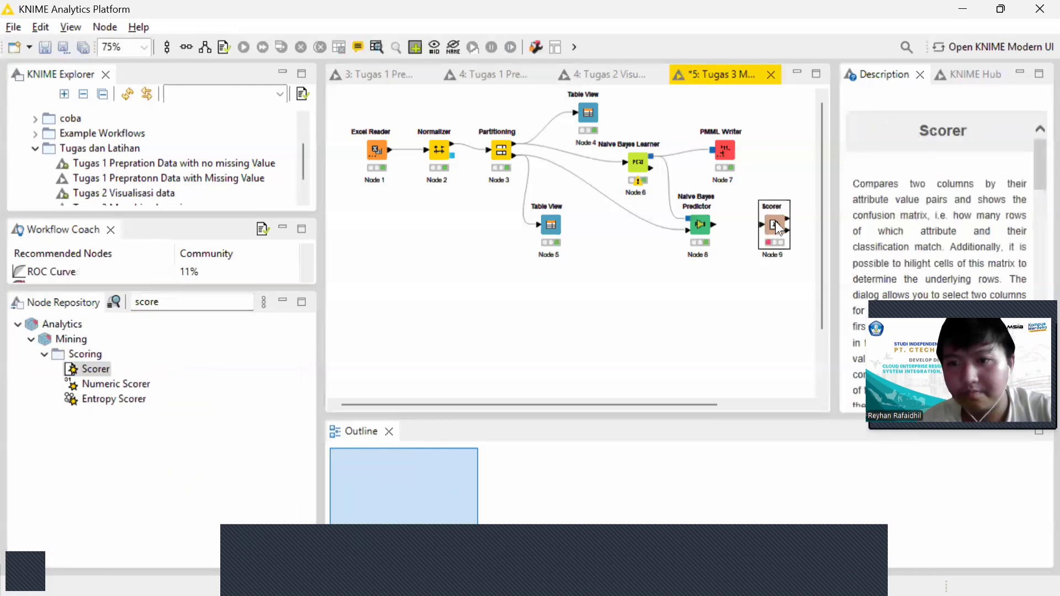
pyautogui.moveTo(711, 223); pyautogui.dragTo(761, 226)
# Configure the Scorer to compare Cluster as first column with Prediction (Cluster) as second column, and execute the node.
pyautogui.click(771, 226)
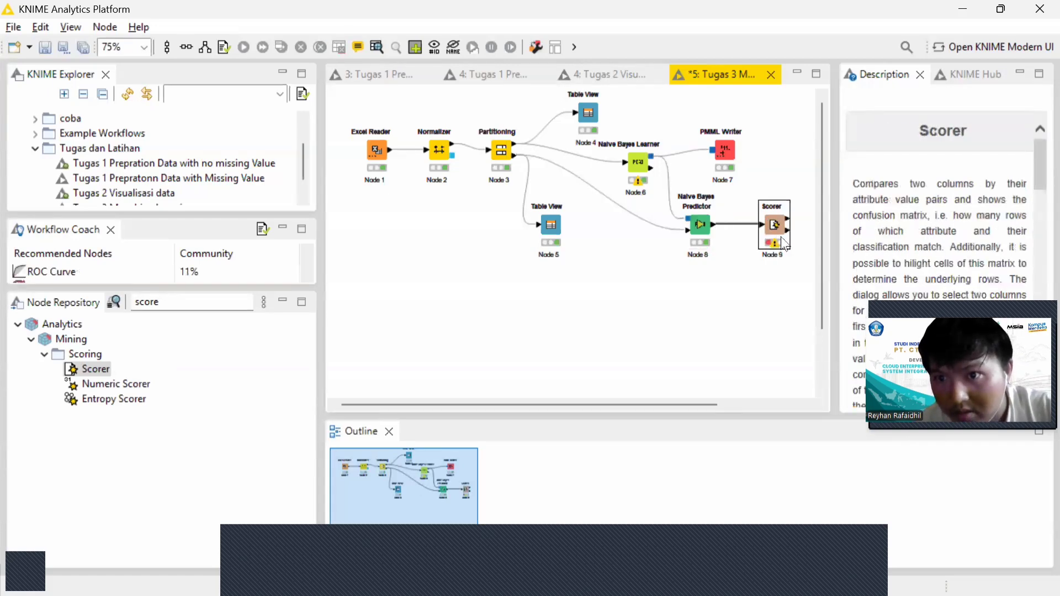
pyautogui.rightClick(781, 226)
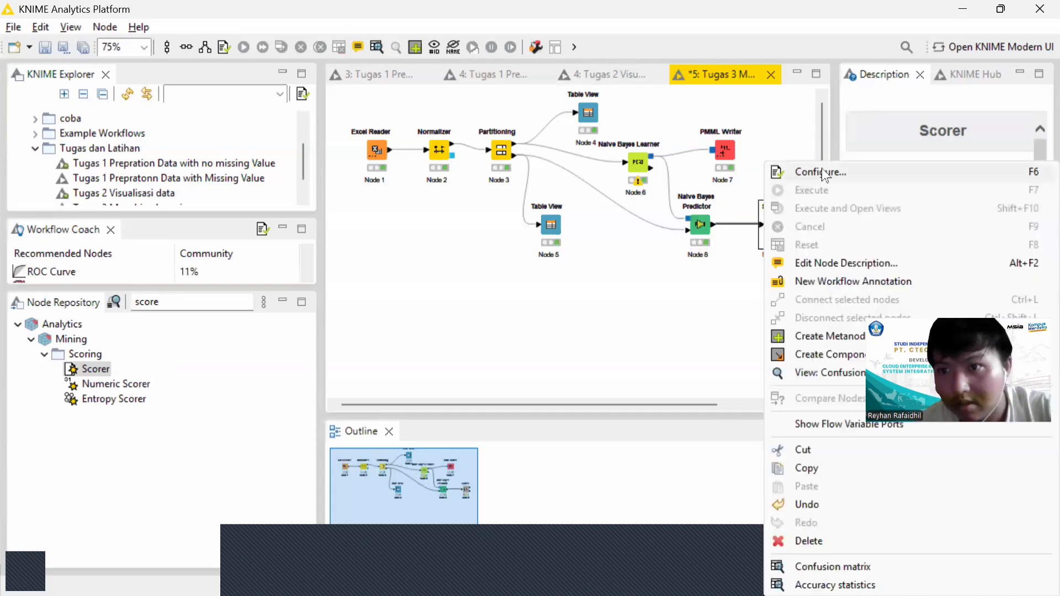
pyautogui.click(824, 173)
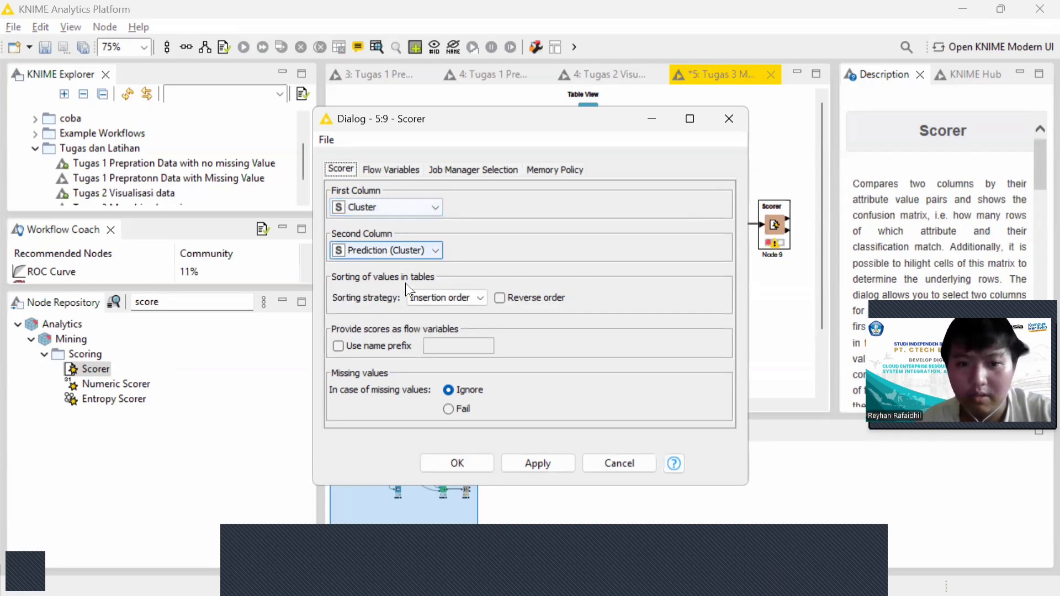
pyautogui.click(538, 462)
pyautogui.click(440, 463)
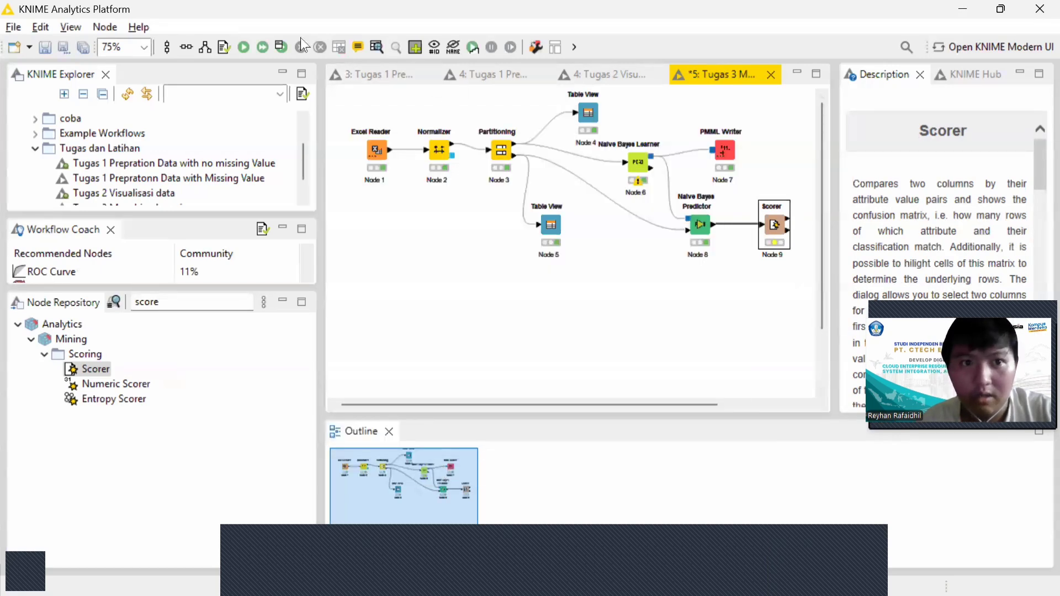
pyautogui.click(244, 47)
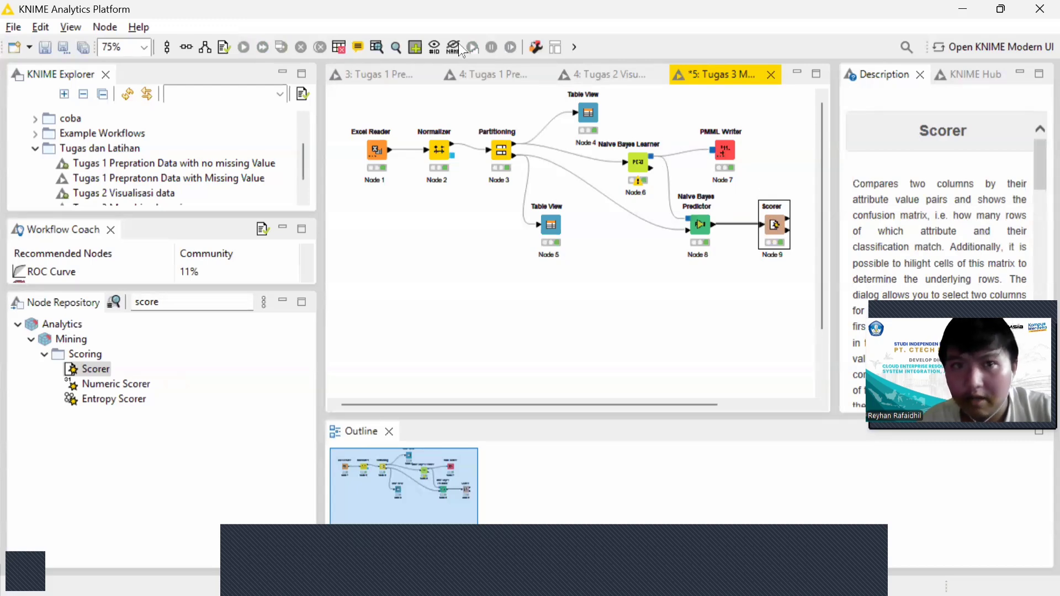
# Examine the Scorer's confusion matrix table and its confusion matrix view with accuracy statistics, widening the view's first column.
pyautogui.click(377, 46)
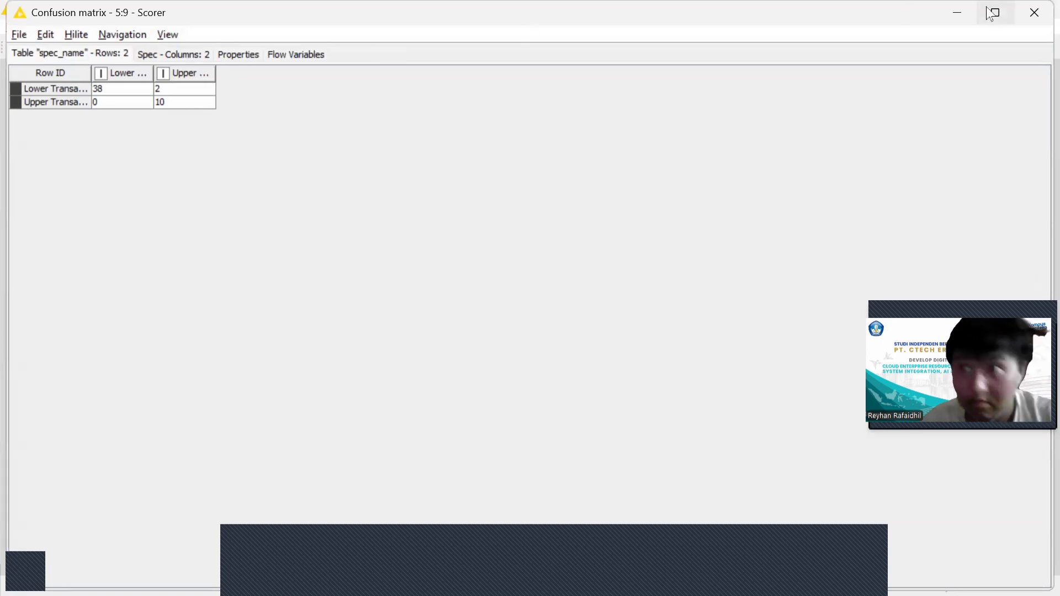
pyautogui.click(948, 10)
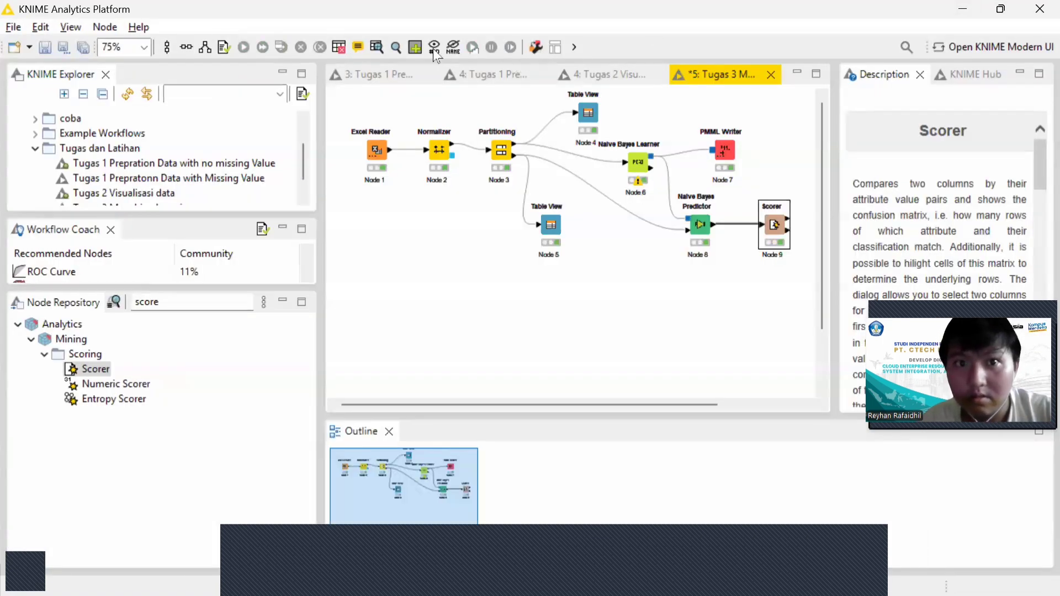
pyautogui.click(395, 46)
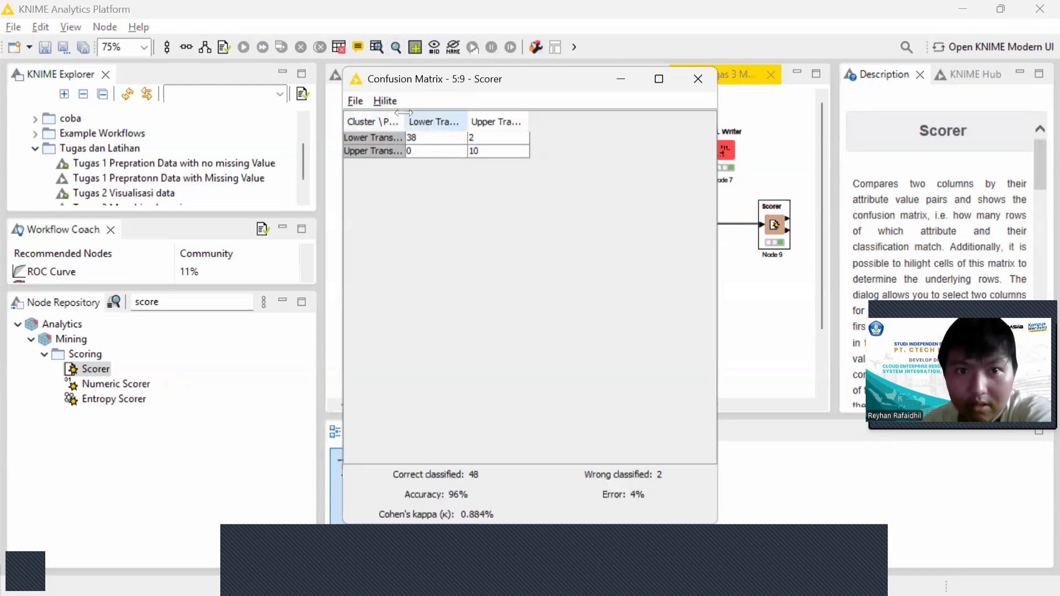
pyautogui.moveTo(405, 119); pyautogui.dragTo(485, 118)
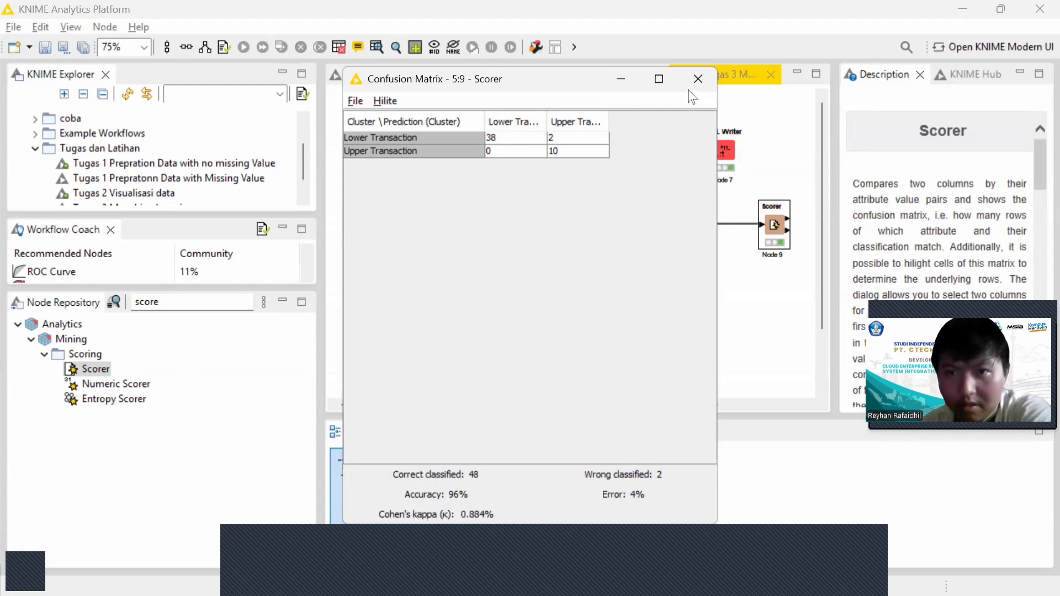
pyautogui.click(622, 80)
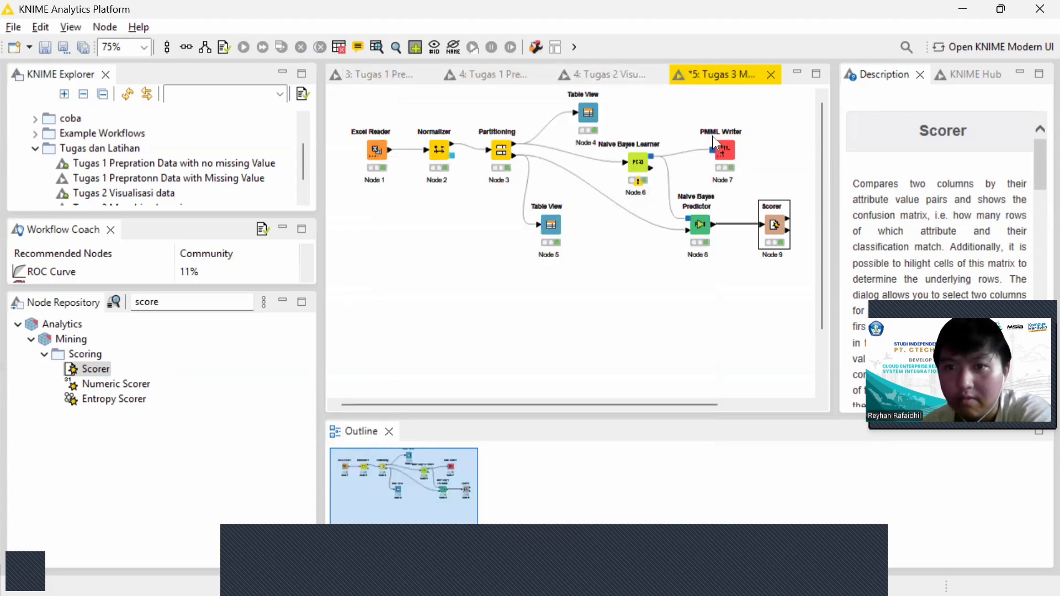
# Search the node repository for "pmml" and add a PMML Reader to the workflow in the empty area below the Normalizer.
pyautogui.click(216, 303)
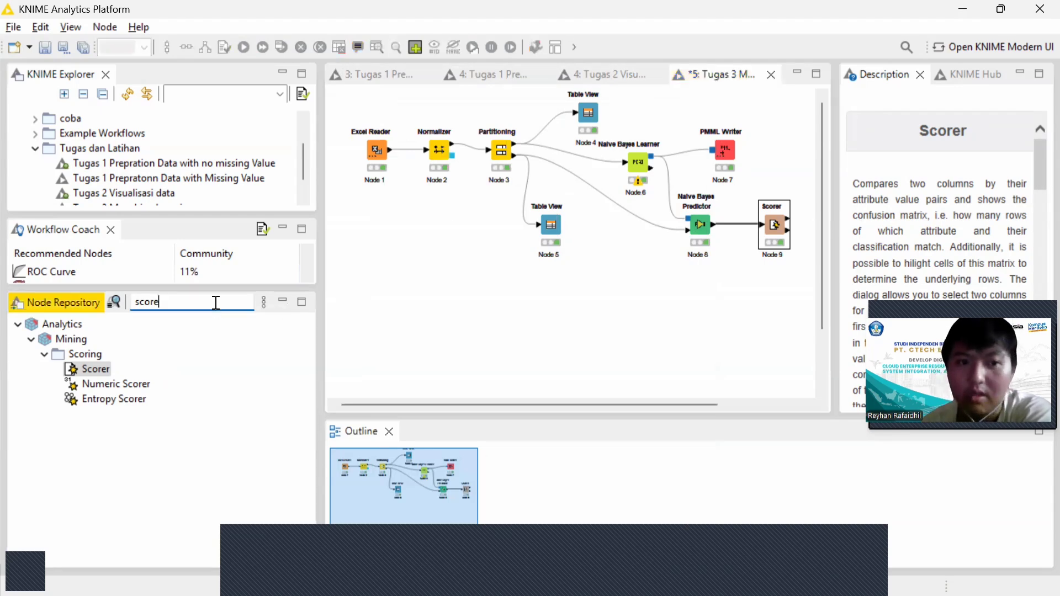
pyautogui.press('BackSpace')
pyautogui.press('BackSpace')
pyautogui.press('BackSpace')
pyautogui.press('BackSpace')
pyautogui.press('BackSpace')
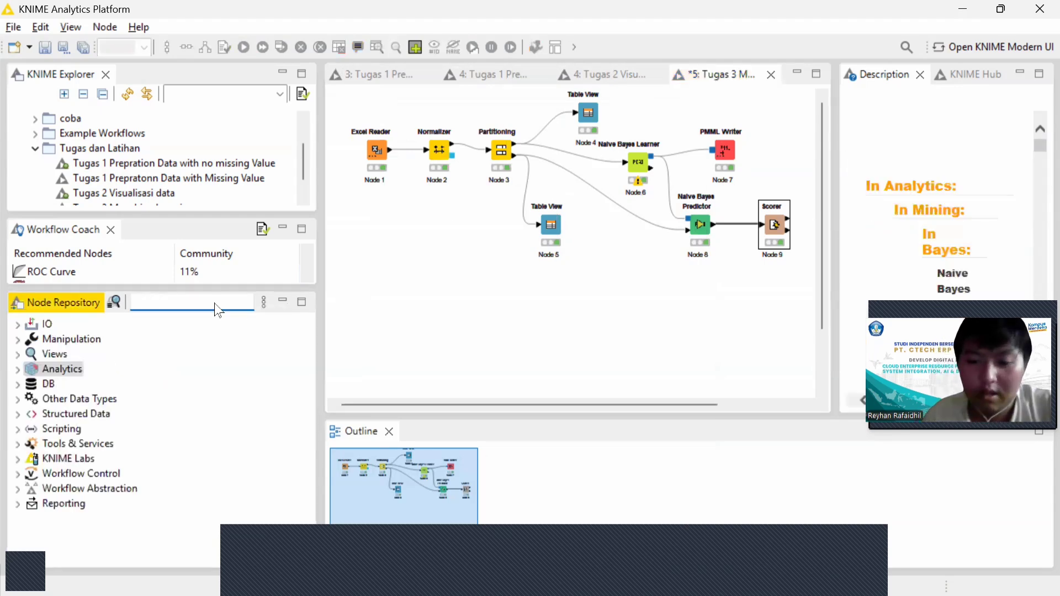
pyautogui.write('pmml')
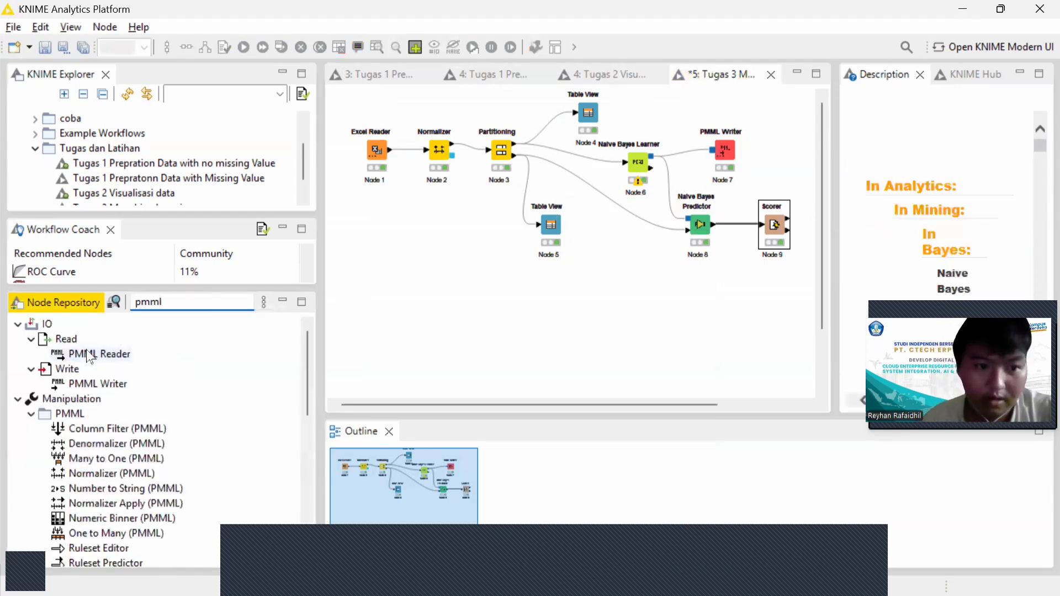
pyautogui.moveTo(96, 352); pyautogui.dragTo(402, 276)
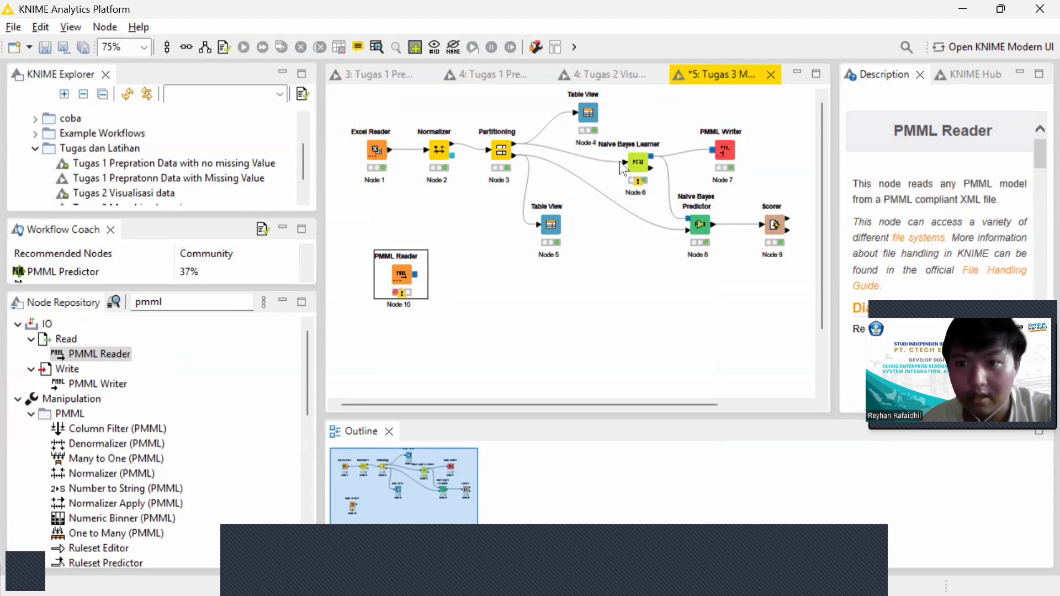
pyautogui.click(505, 326)
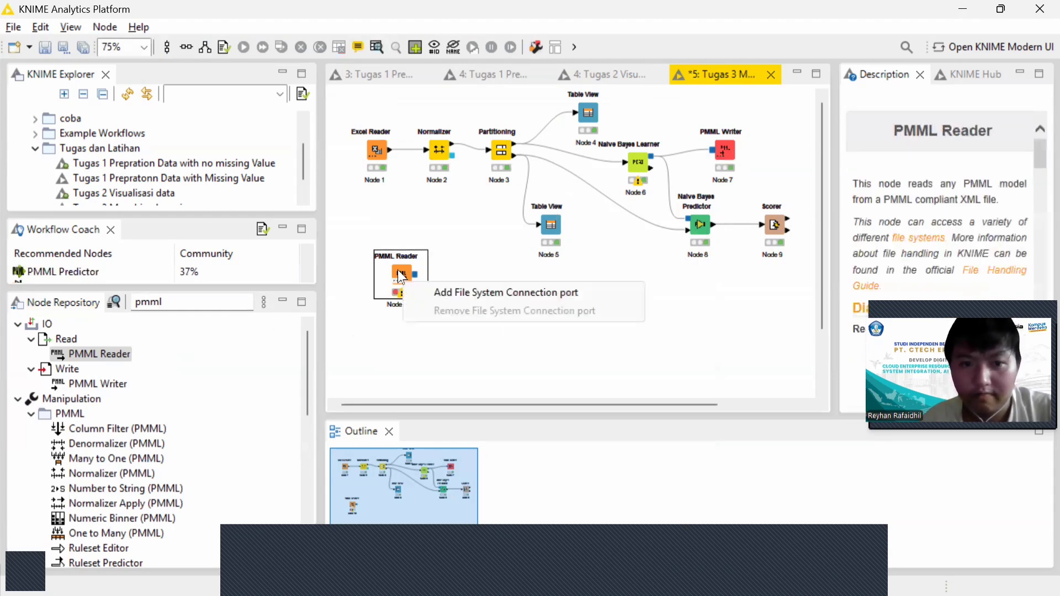
# Configure the PMML Reader to read "pmml machine learning.pmml" relative to the current workflow data area.
pyautogui.click(398, 271)
pyautogui.rightClick(416, 284)
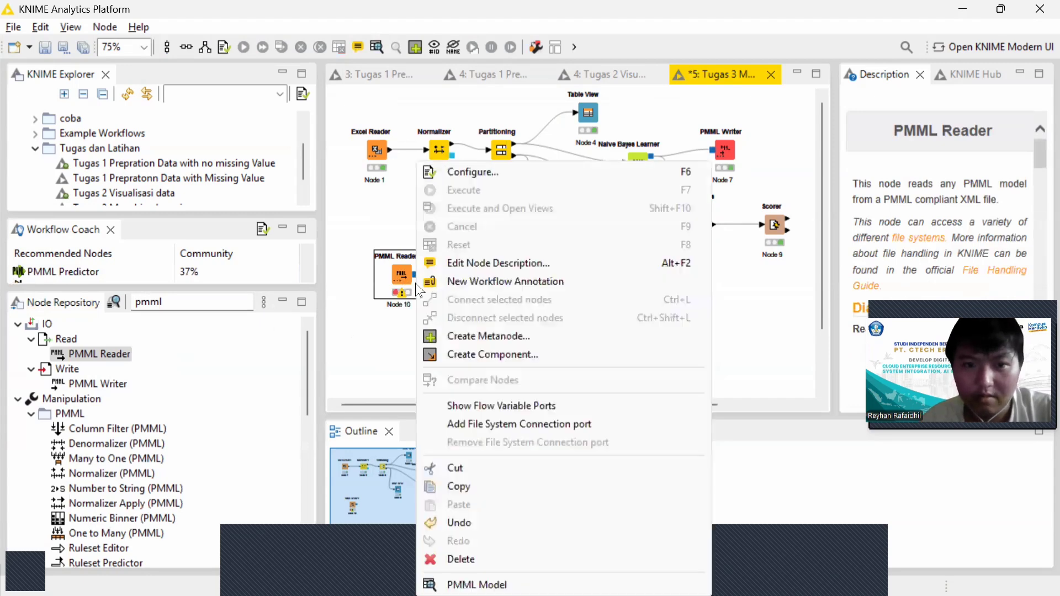
pyautogui.click(490, 165)
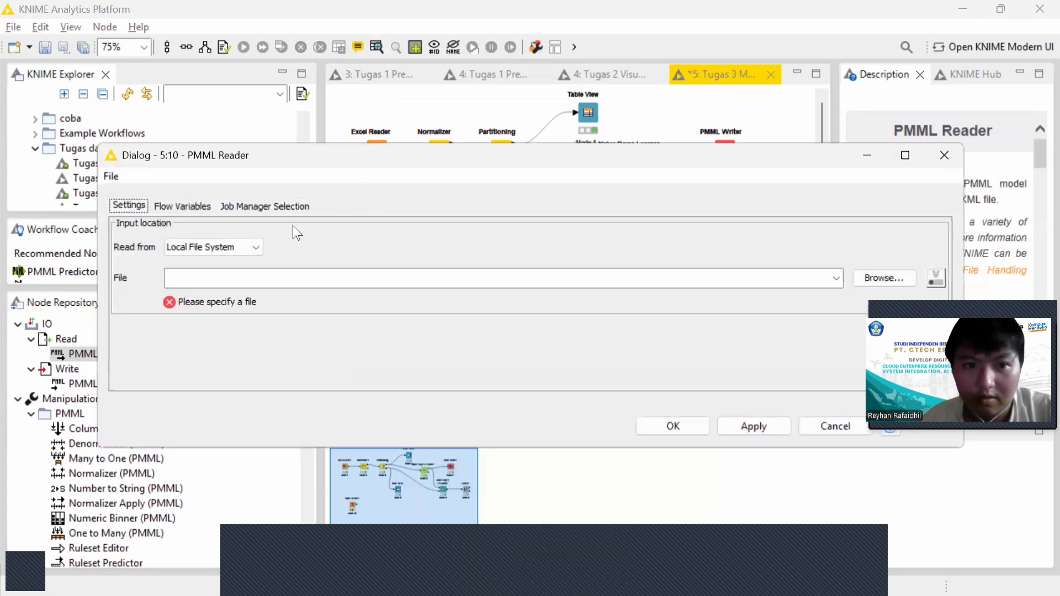
pyautogui.click(221, 247)
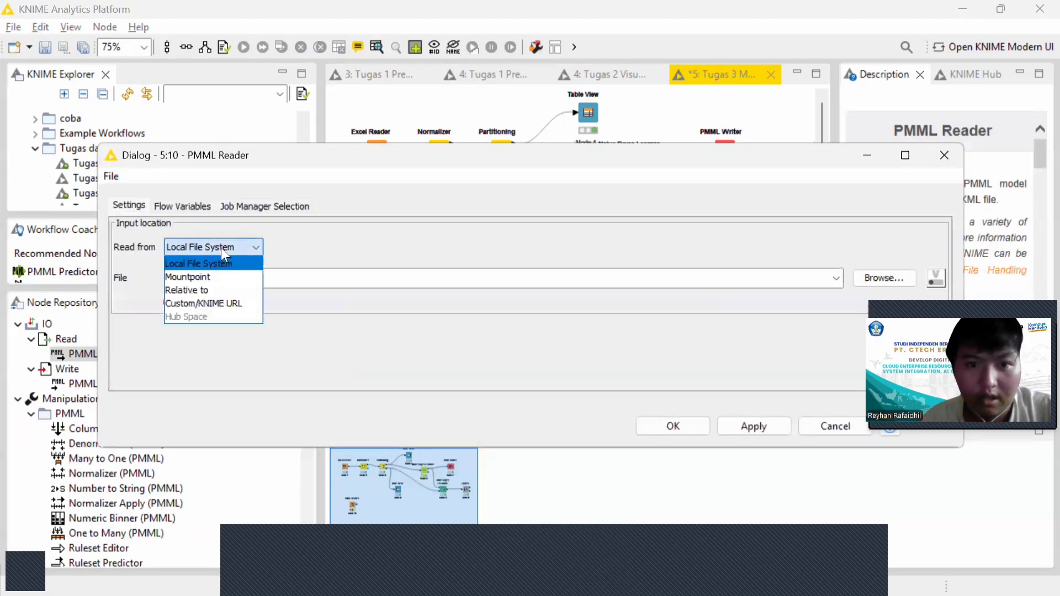
pyautogui.click(204, 290)
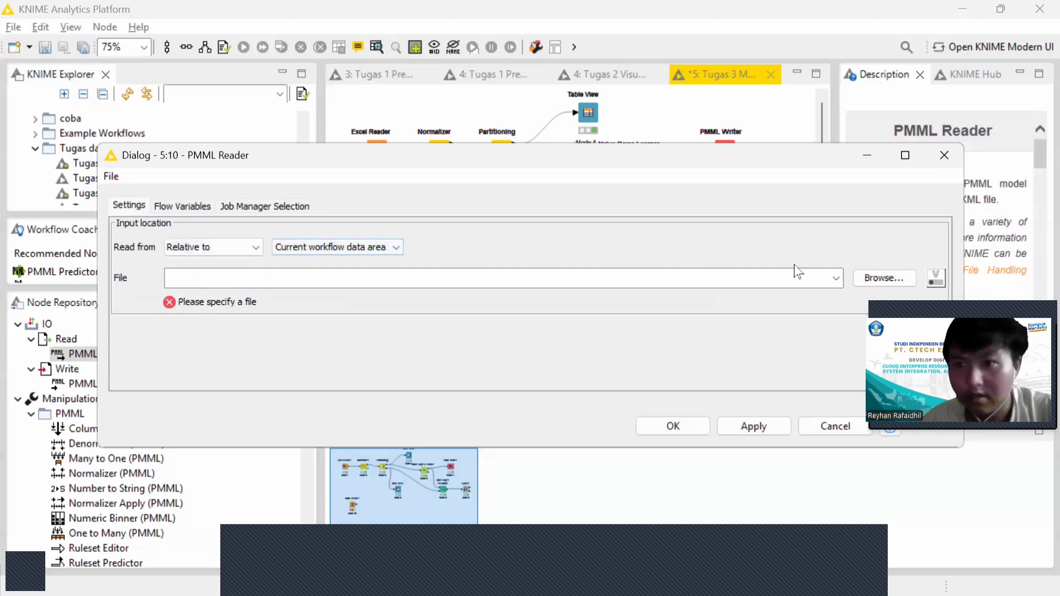
pyautogui.click(872, 277)
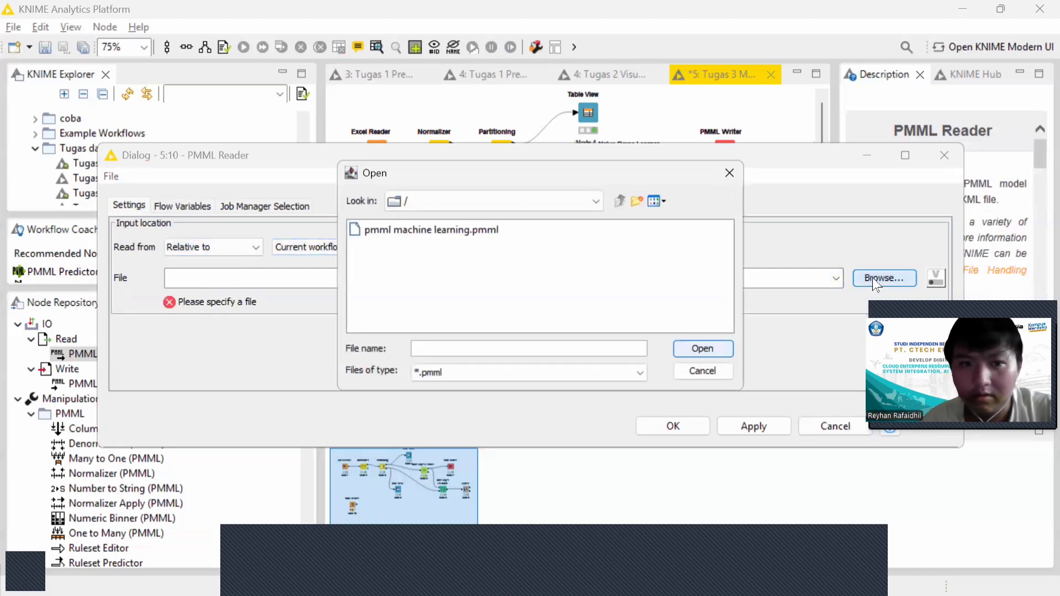
pyautogui.click(443, 228)
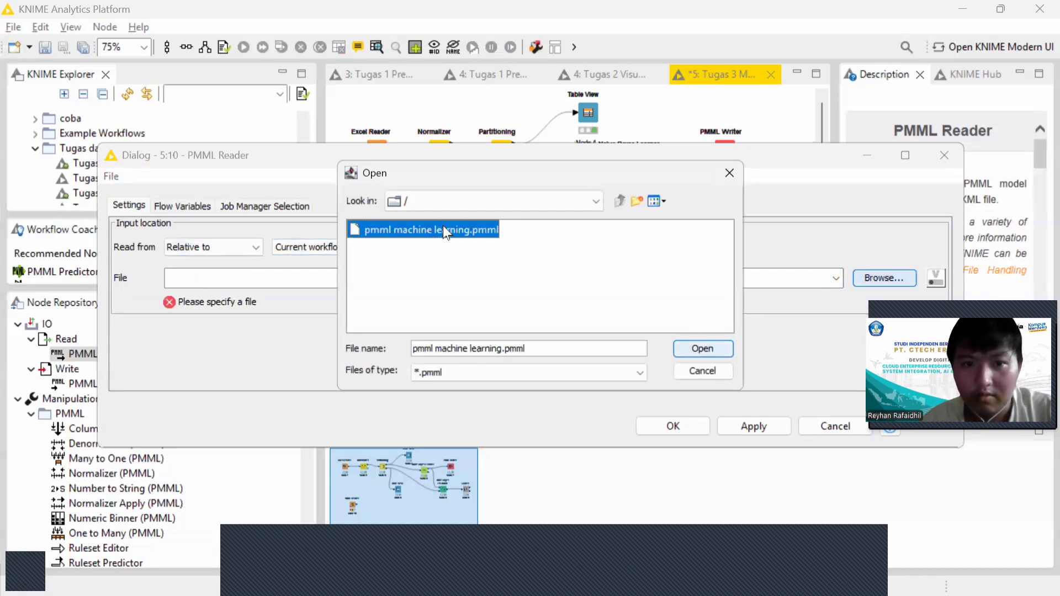
pyautogui.click(702, 348)
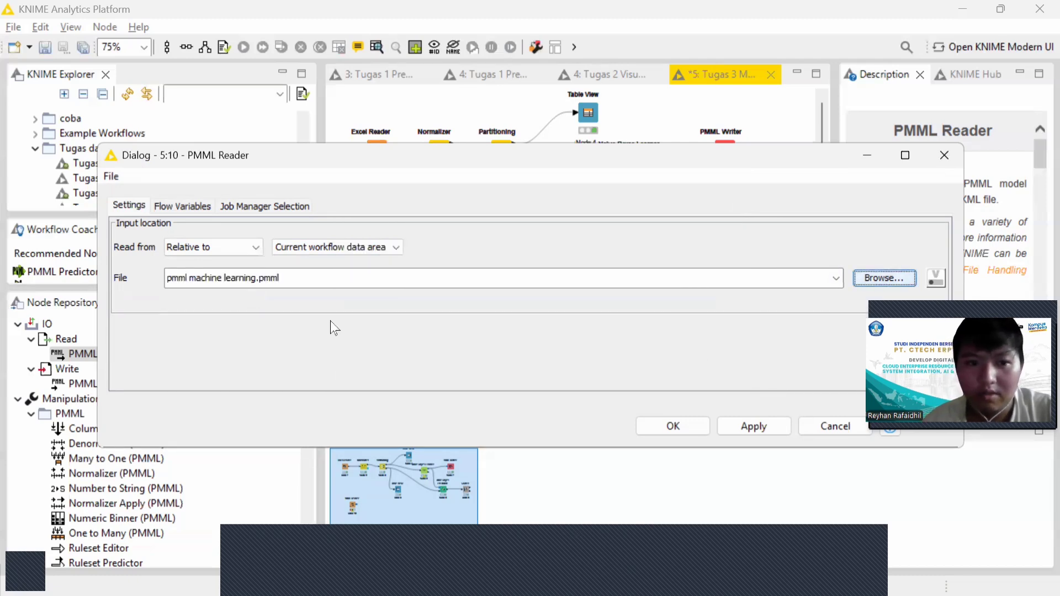
pyautogui.click(748, 423)
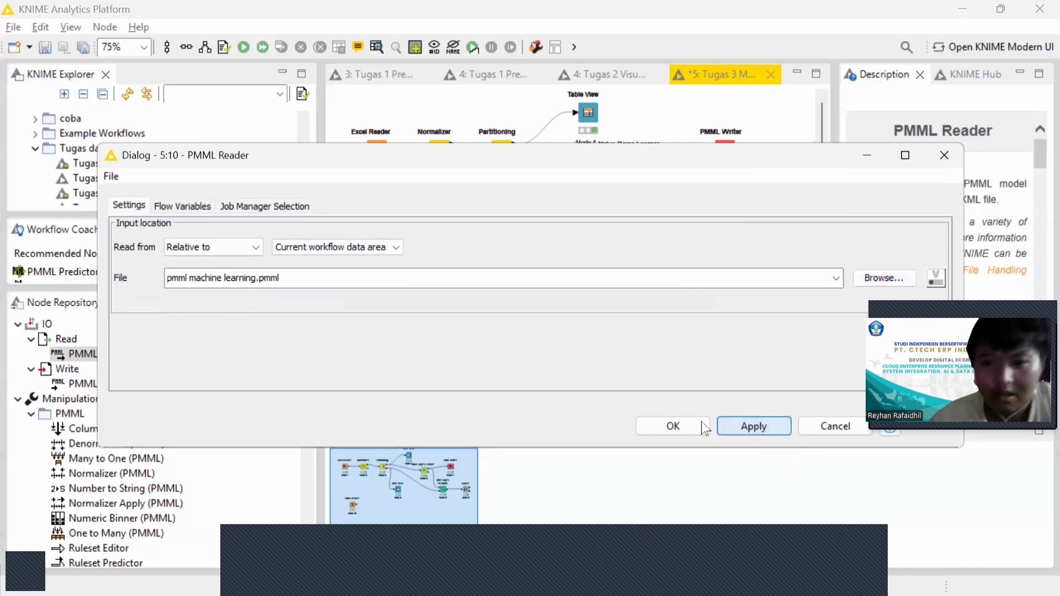
pyautogui.click(674, 426)
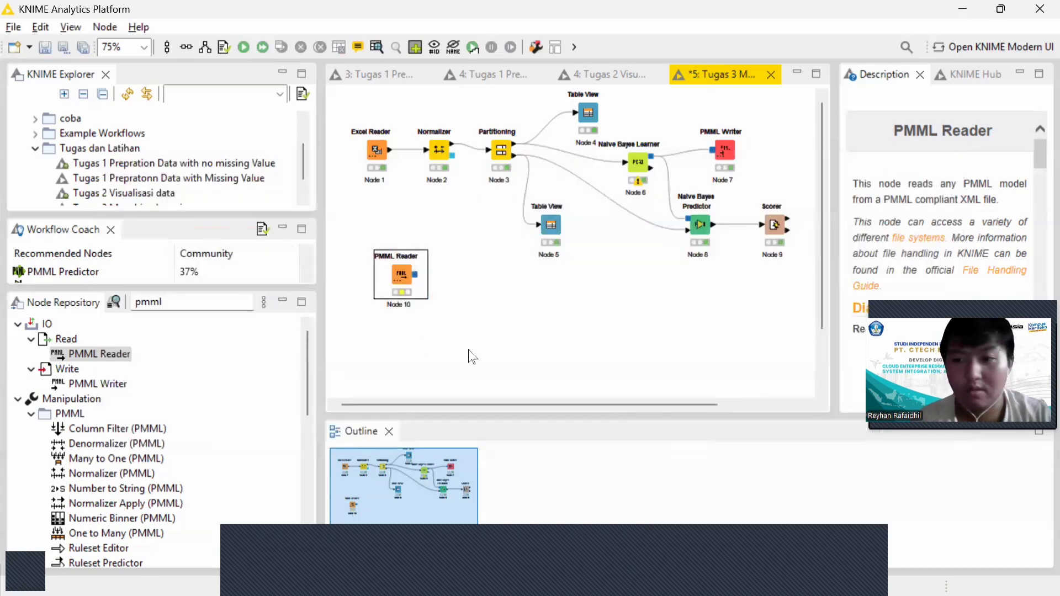
# Search the node repository for "excel" and add an Excel Reader node below the PMML Reader.
pyautogui.click(200, 302)
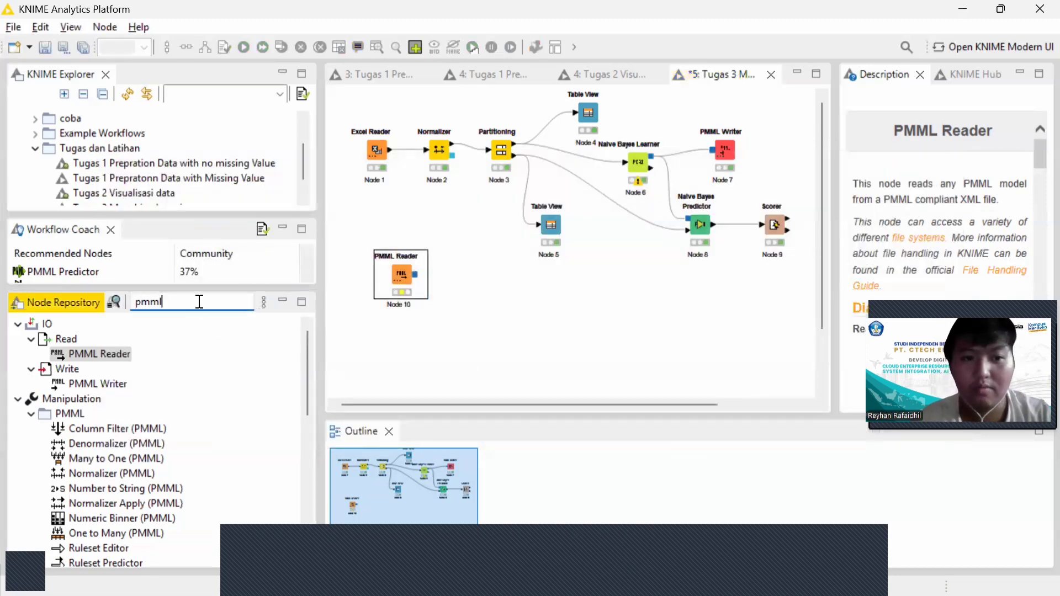
pyautogui.press('BackSpace')
pyautogui.press('BackSpace')
pyautogui.press('BackSpace')
pyautogui.press('BackSpace')
pyautogui.write('e')
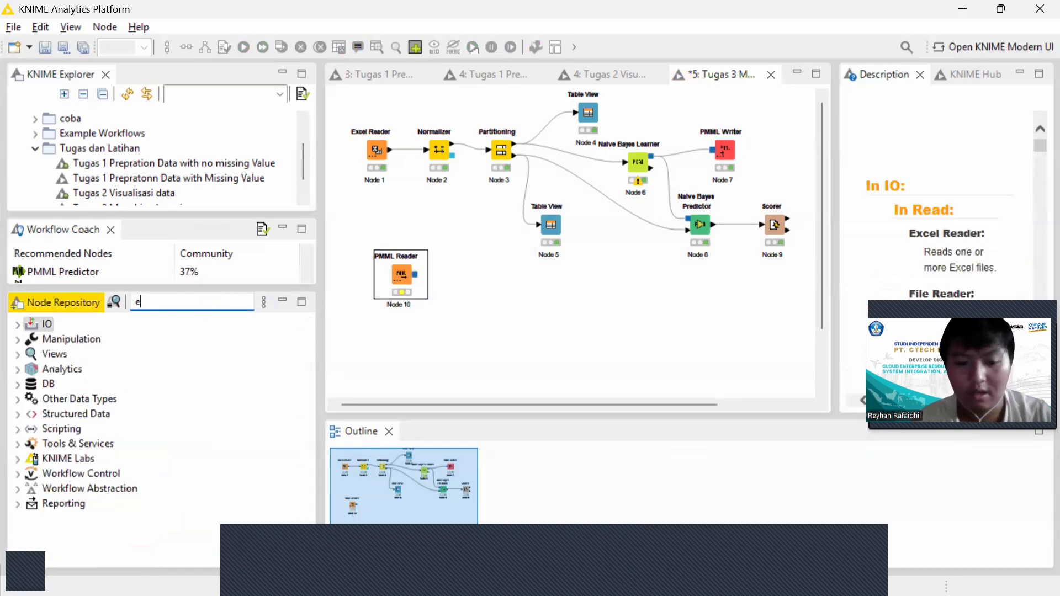
pyautogui.write('xcel')
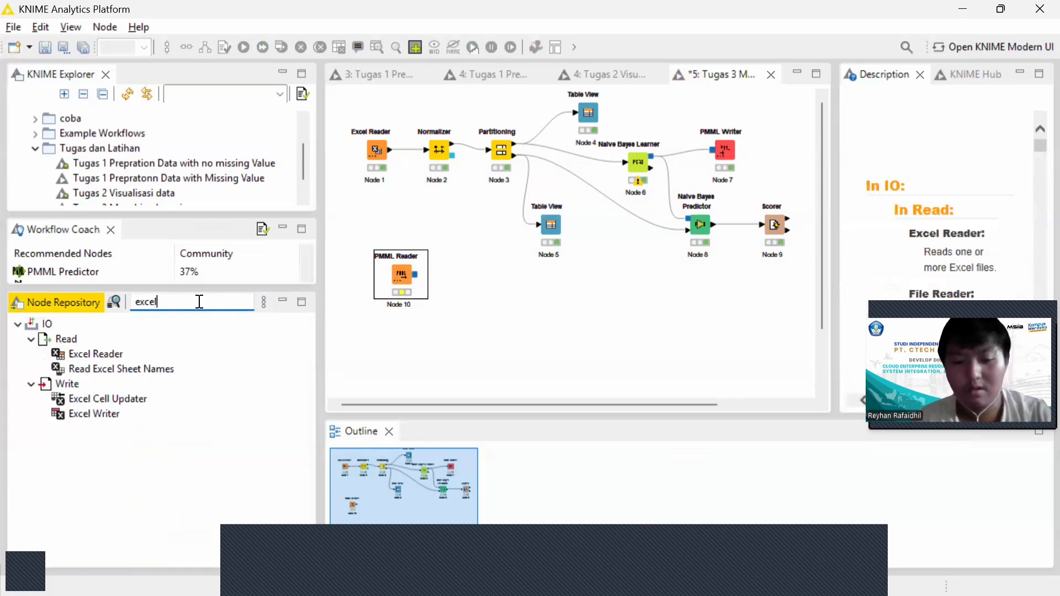
pyautogui.click(90, 356)
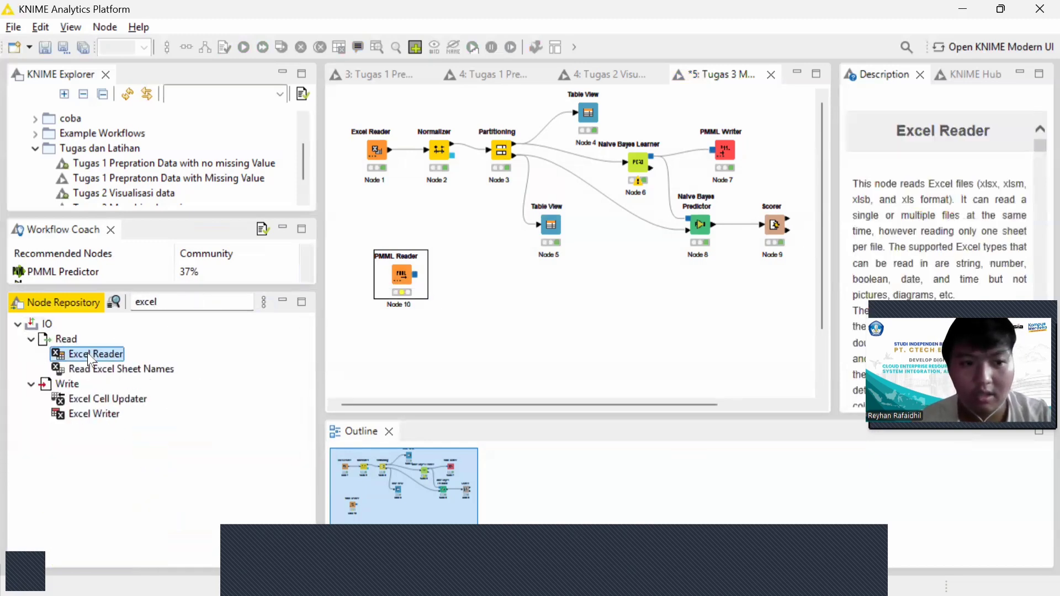
pyautogui.moveTo(87, 352); pyautogui.dragTo(403, 346)
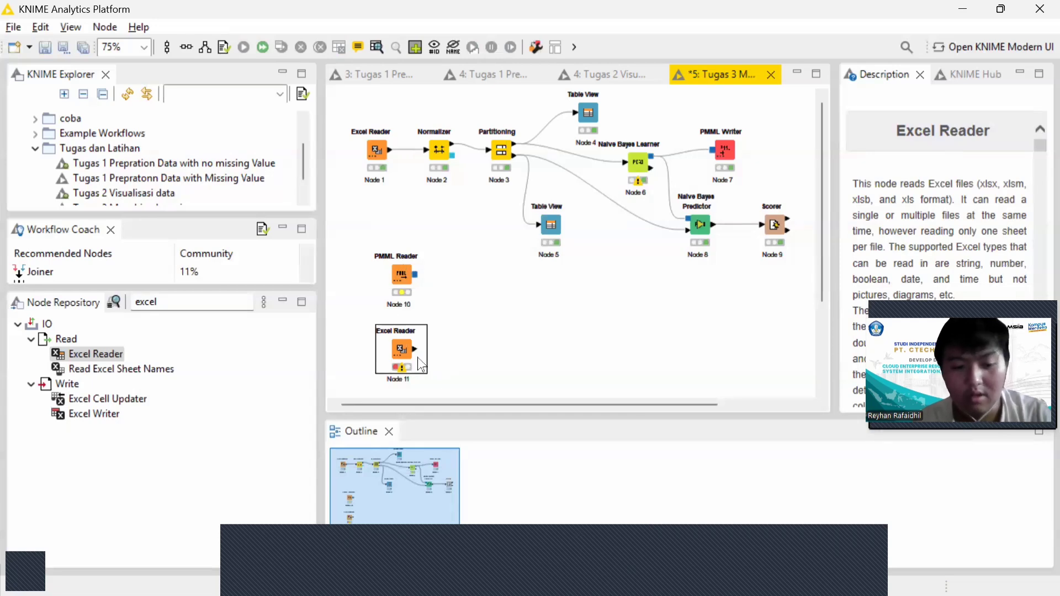
# Switch to the Chrome browser and bring up the "Prediksi Rentang Transaksi" spreadsheet.
pyautogui.hotkey('alt', 'Tab')
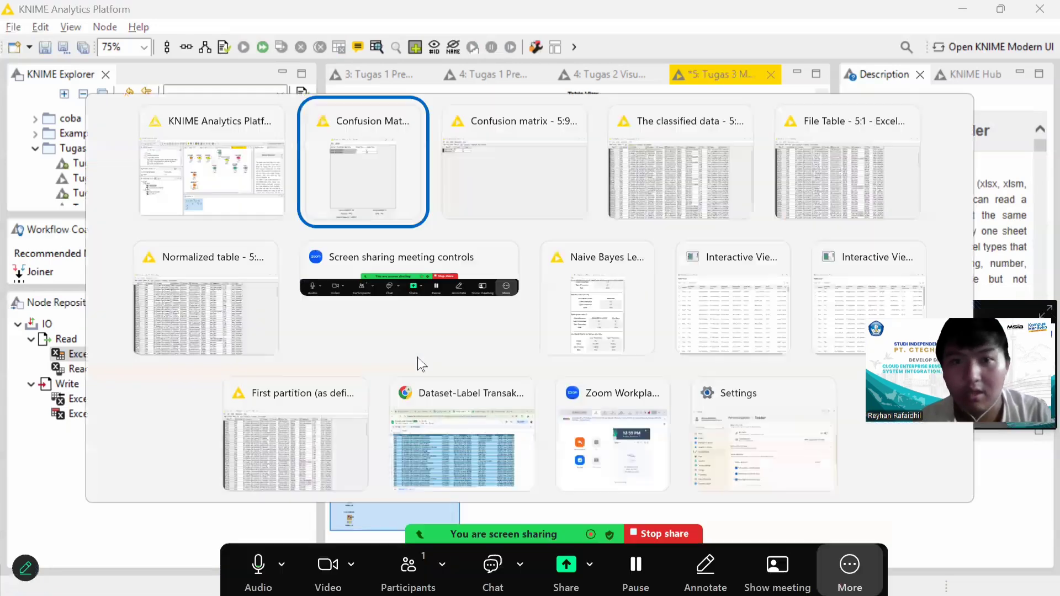
pyautogui.hotkey('alt', 'Tab')
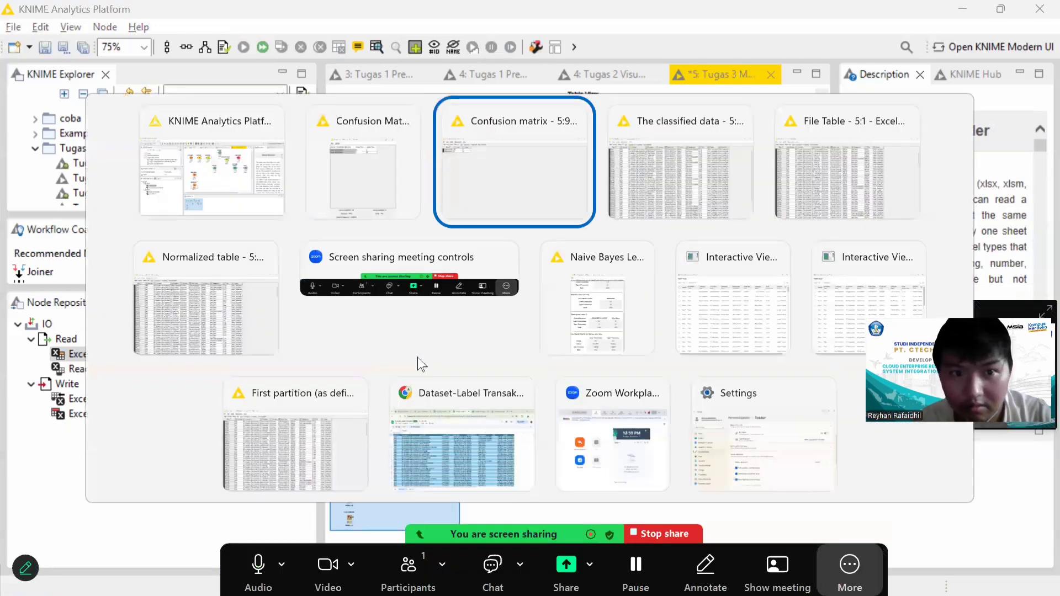
pyautogui.hotkey('alt', 'Tab')
pyautogui.hotkey('alt', 'Tab')
pyautogui.hotkey('alt', 'Tab')
pyautogui.hotkey('alt', 'Tab')
pyautogui.hotkey('alt', 'Tab')
pyautogui.hotkey('alt', 'Tab')
pyautogui.hotkey('alt', 'Tab')
pyautogui.hotkey('alt', 'Tab')
pyautogui.hotkey('alt', 'Tab')
pyautogui.hotkey('alt', 'Tab')
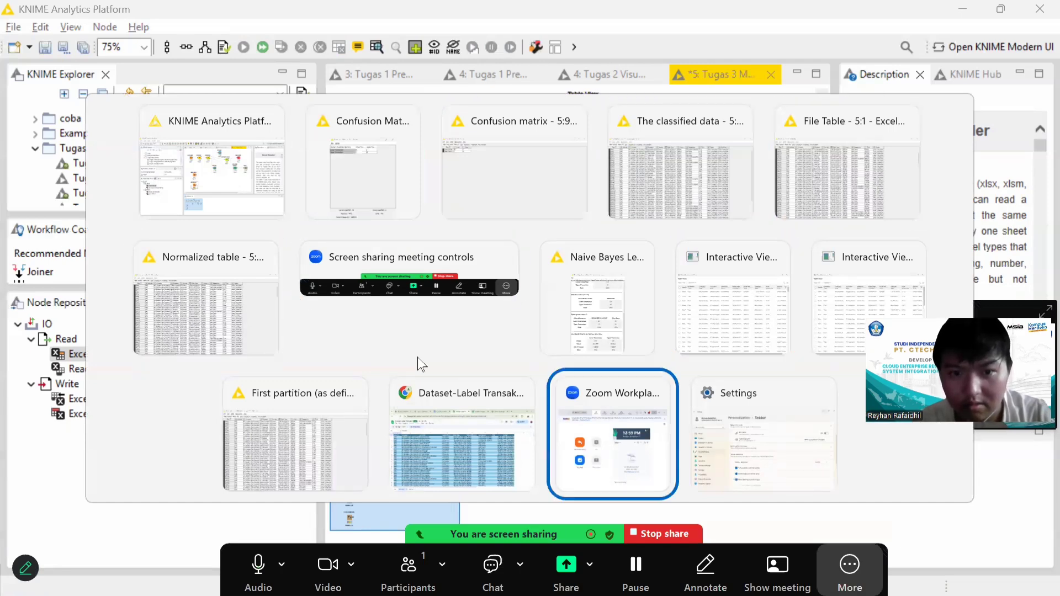
pyautogui.hotkey('alt', 'Tab')
pyautogui.hotkey('alt', 'Tab')
pyautogui.hotkey('alt', 'Tab')
pyautogui.hotkey('alt', 'Tab')
pyautogui.hotkey('alt', 'Tab')
pyautogui.hotkey('alt', 'Tab')
pyautogui.hotkey('alt', 'Tab')
pyautogui.hotkey('alt', 'Tab')
pyautogui.hotkey('alt', 'Tab')
pyautogui.hotkey('alt', 'Tab')
pyautogui.hotkey('alt', 'Tab')
pyautogui.hotkey('alt', 'Tab')
pyautogui.hotkey('alt', 'Tab')
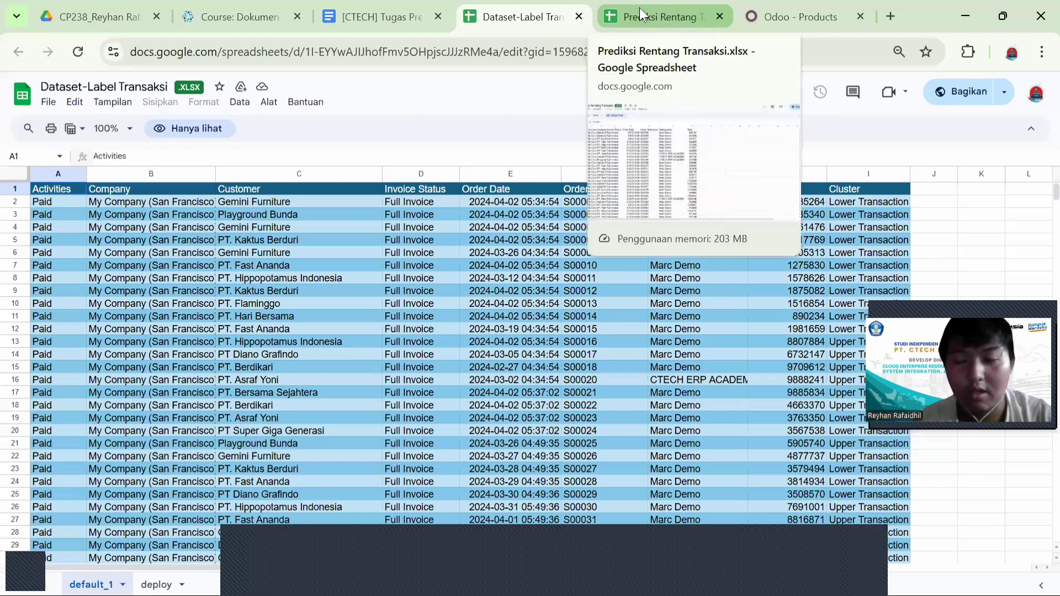
pyautogui.click(640, 13)
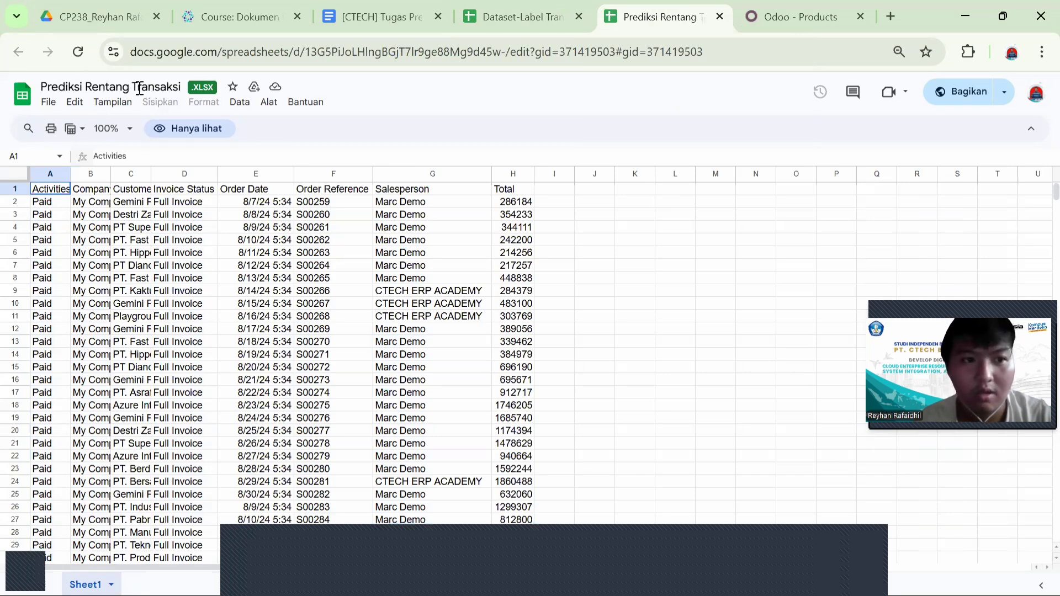
# Look up the Microsoft Excel (.xlsx) download option for the spreadsheet without downloading, and return to KNIME.
pyautogui.click(48, 102)
pyautogui.moveTo(84, 285)
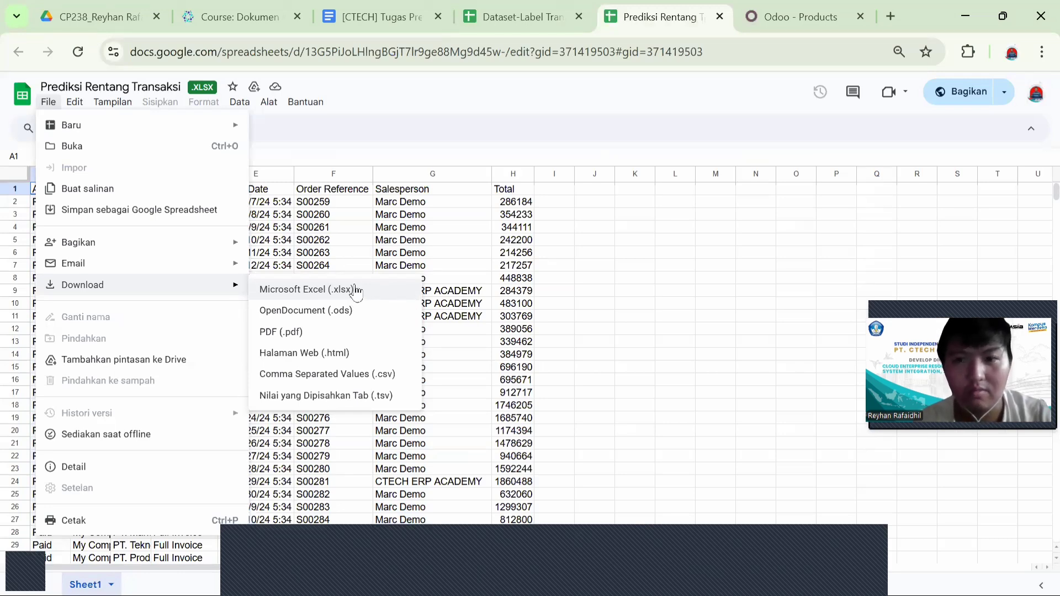
pyautogui.click(605, 279)
pyautogui.hotkey('alt', 'Tab')
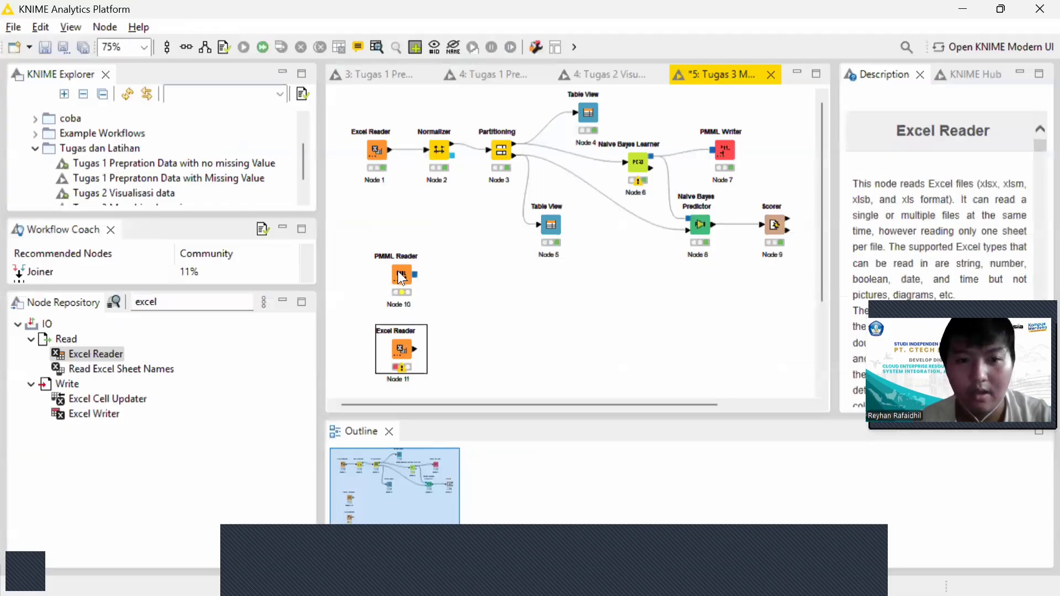
# Execute the PMML Reader node and inspect the column specification of its output model.
pyautogui.click(401, 276)
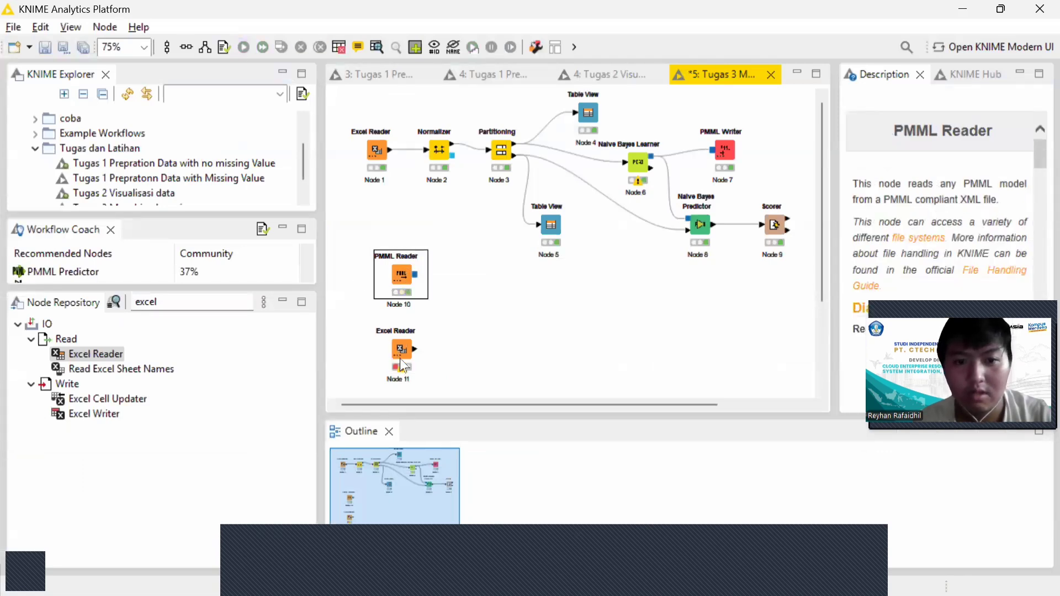
pyautogui.click(377, 48)
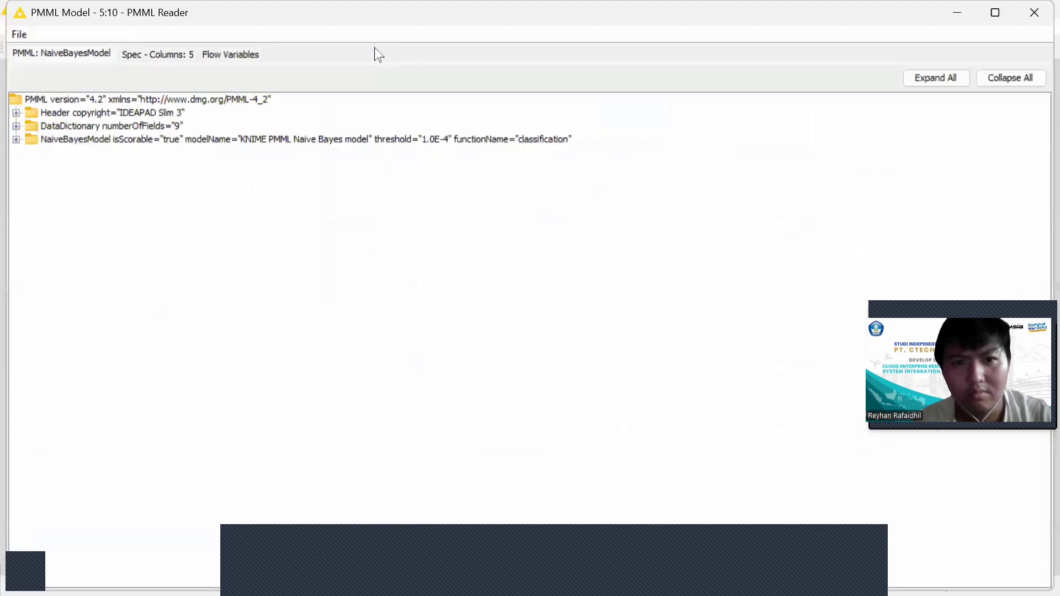
pyautogui.click(167, 56)
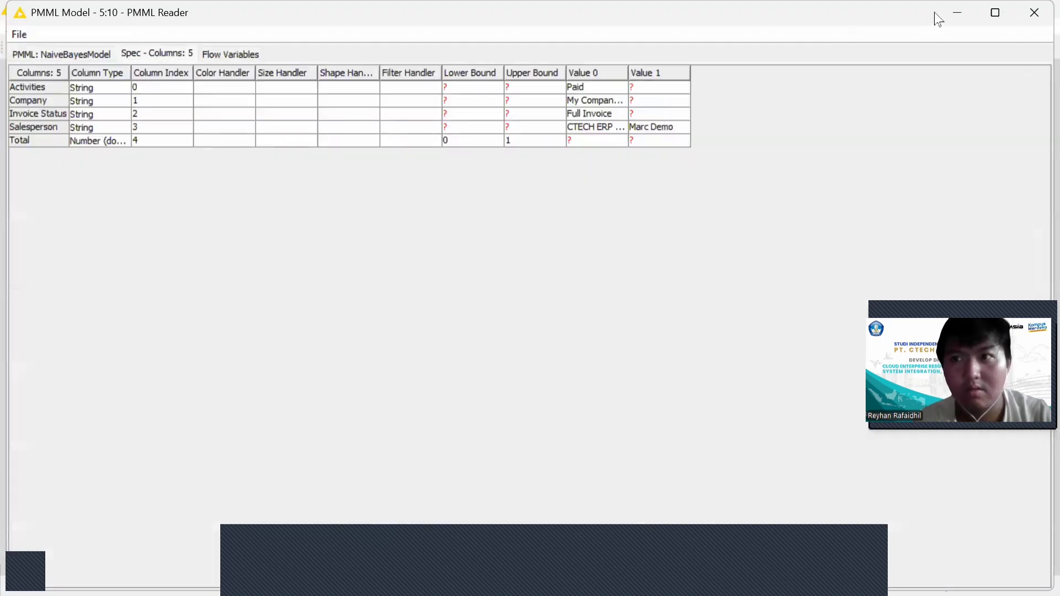
pyautogui.click(955, 13)
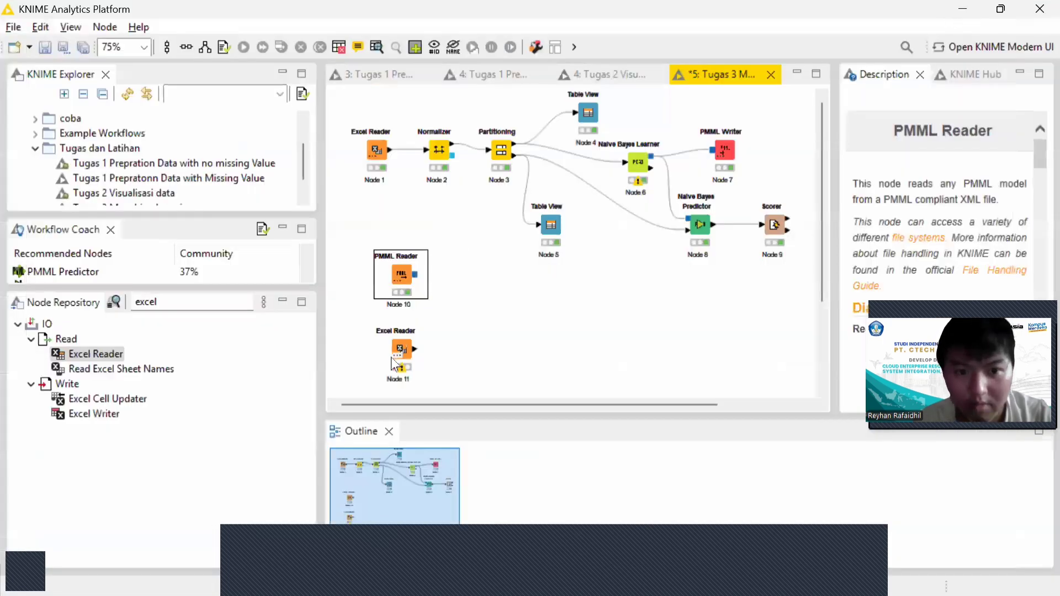
# Open the configuration of the Excel Reader below the PMML Reader and start browsing for a local input file.
pyautogui.click(406, 342)
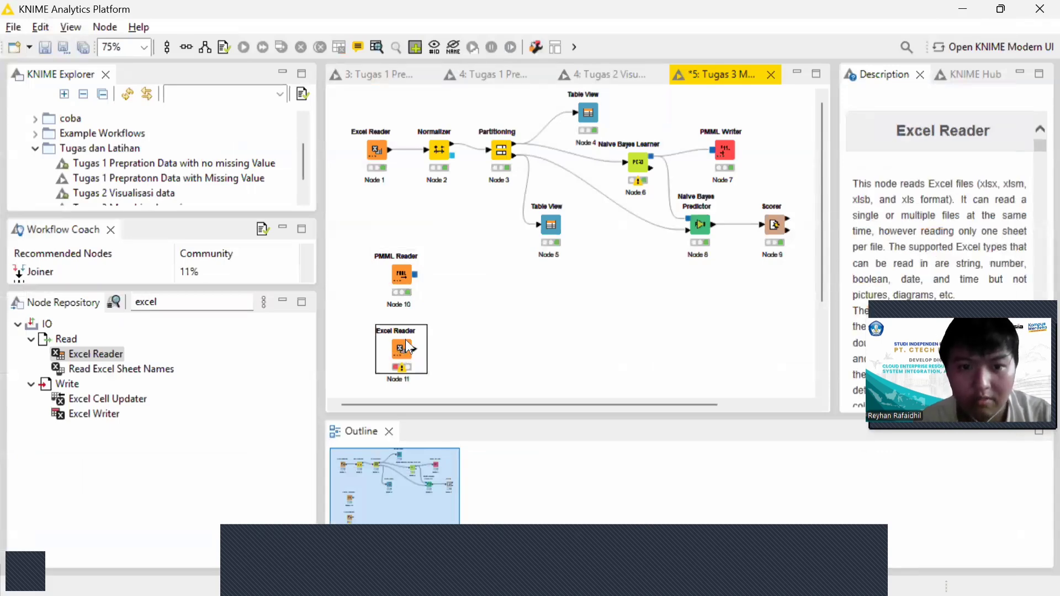
pyautogui.rightClick(407, 342)
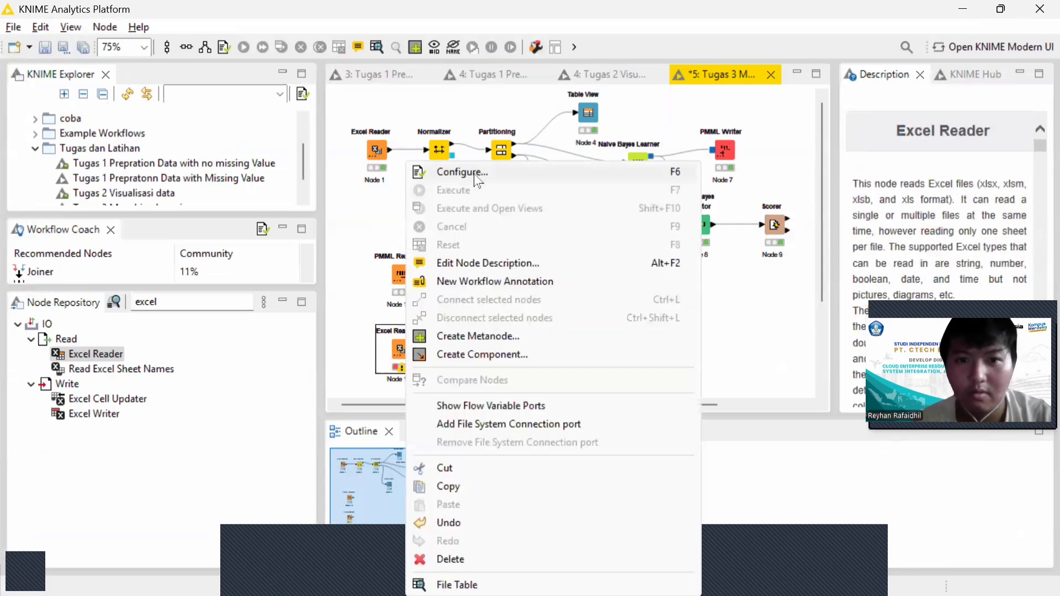
pyautogui.click(473, 173)
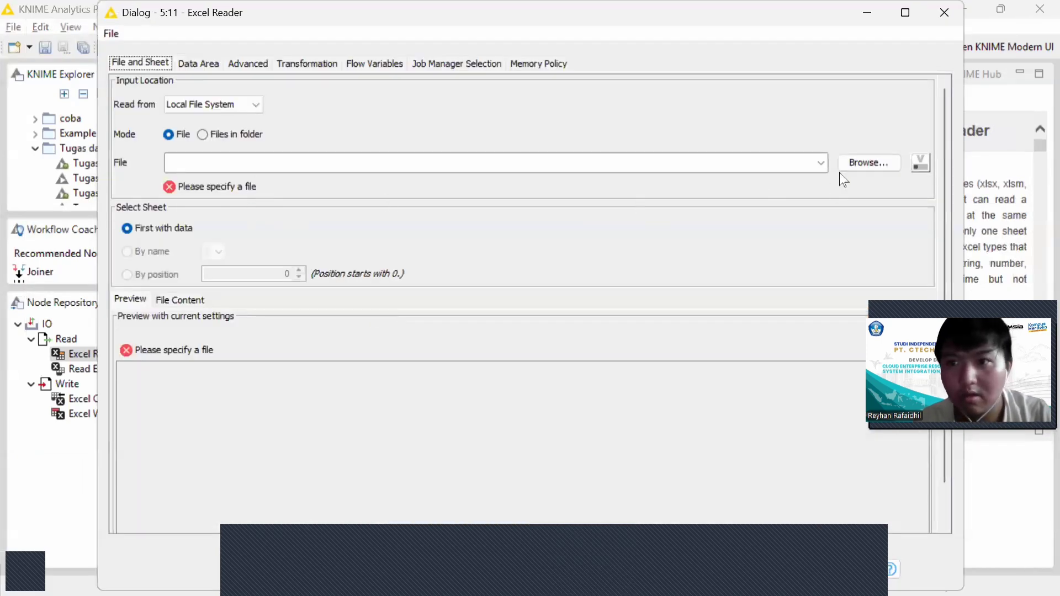
pyautogui.click(850, 163)
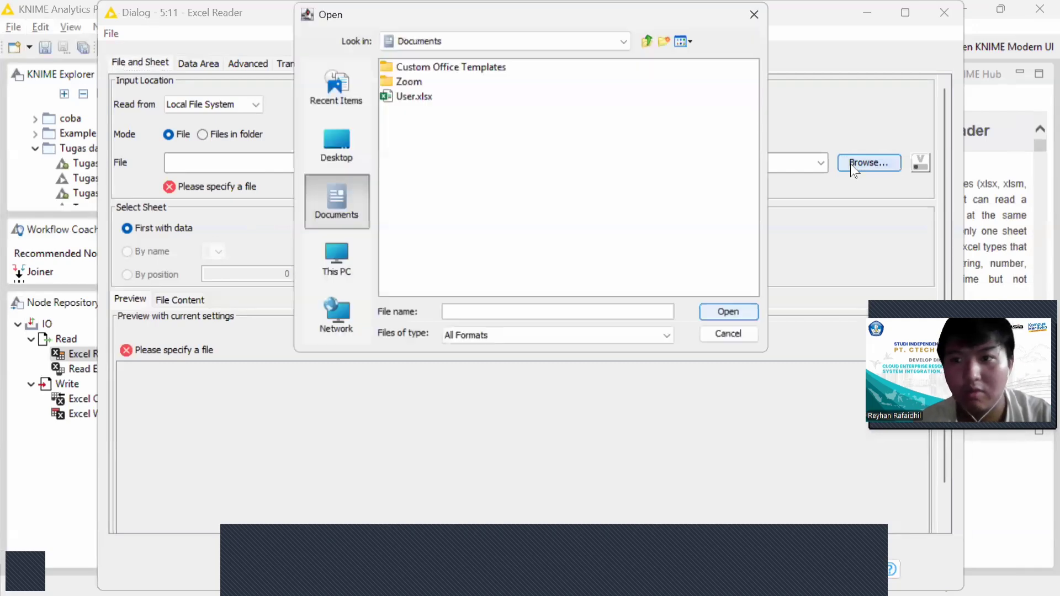
# Navigate the file chooser to the folder D:\UNDIPA\Semester 5\MSIB #7.
pyautogui.click(334, 265)
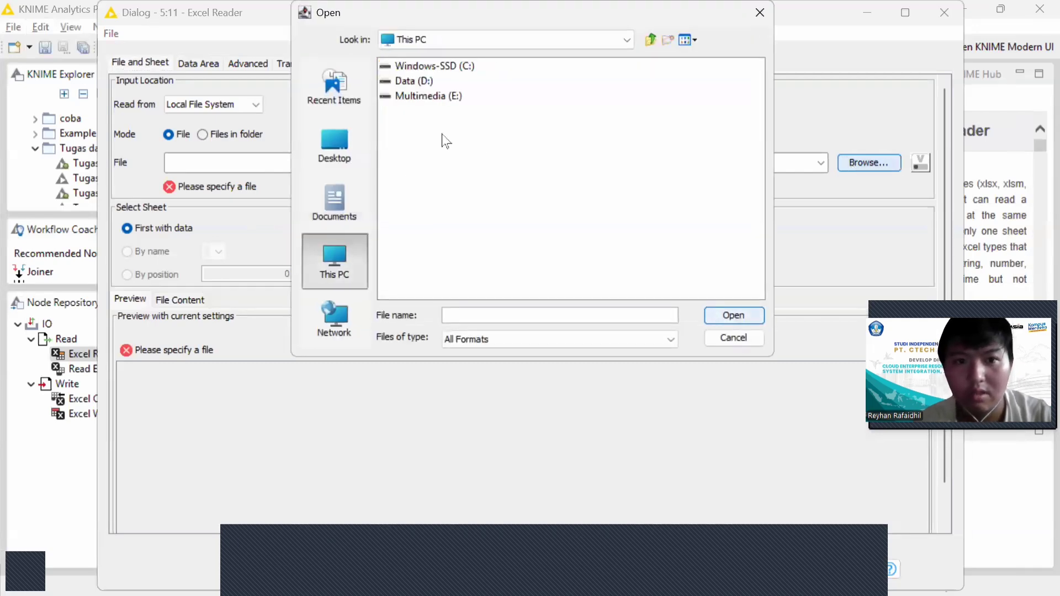
pyautogui.click(409, 81)
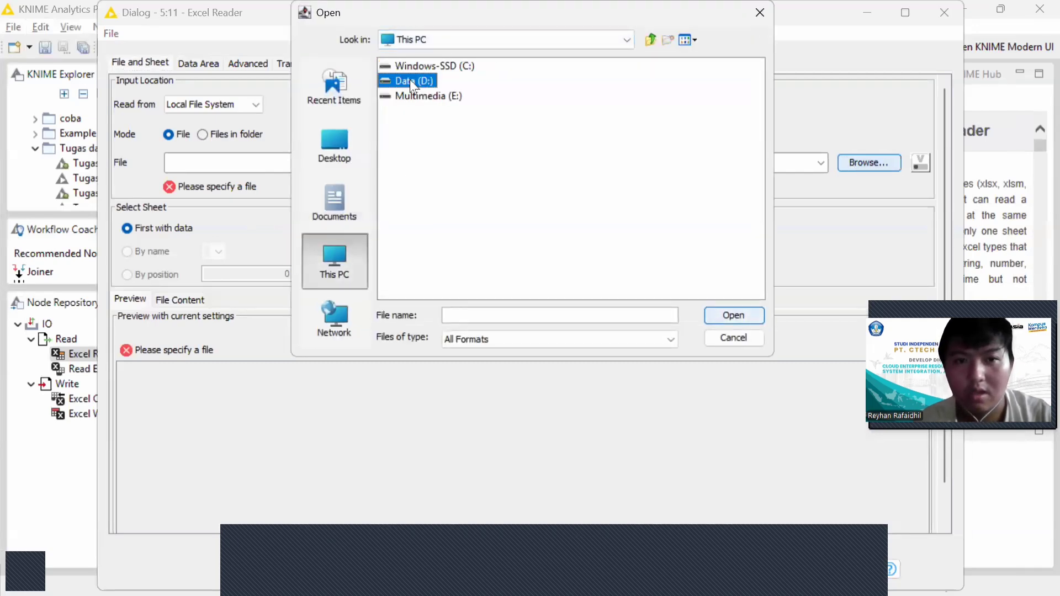
pyautogui.doubleClick(409, 81)
pyautogui.doubleClick(411, 141)
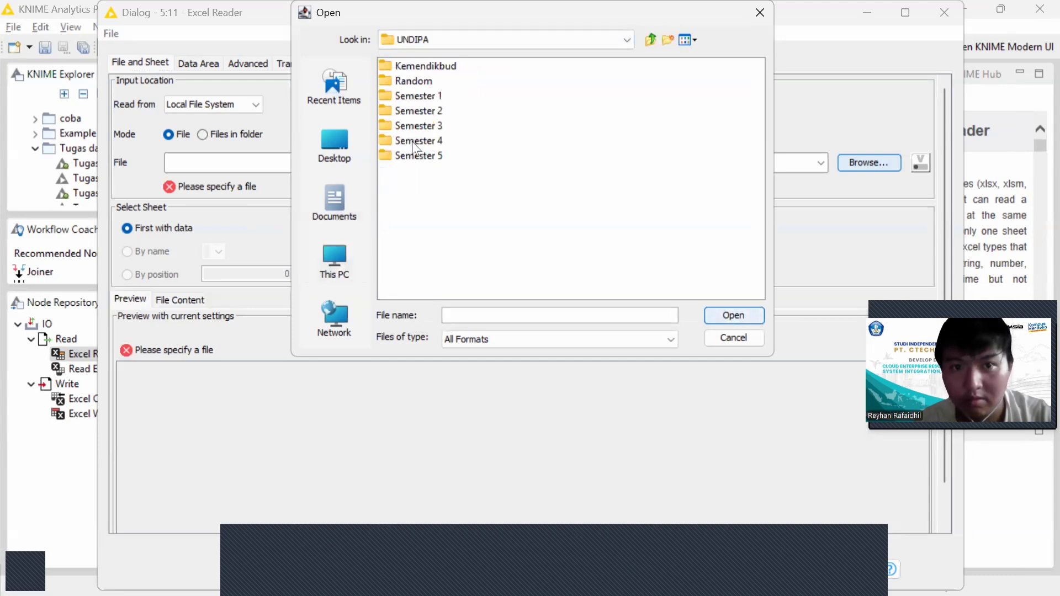
pyautogui.click(415, 154)
pyautogui.doubleClick(415, 156)
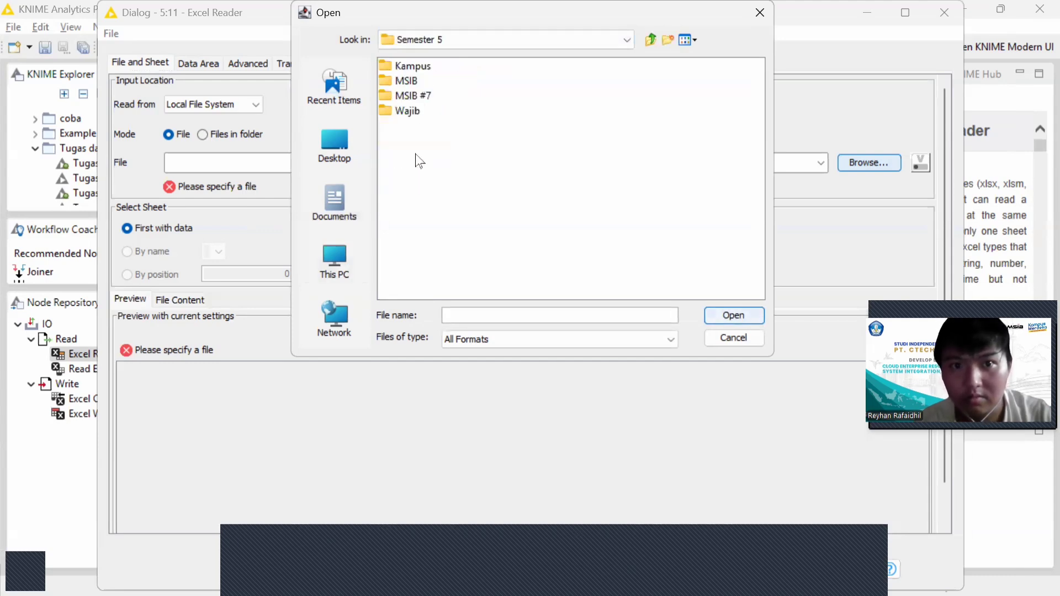
pyautogui.doubleClick(415, 94)
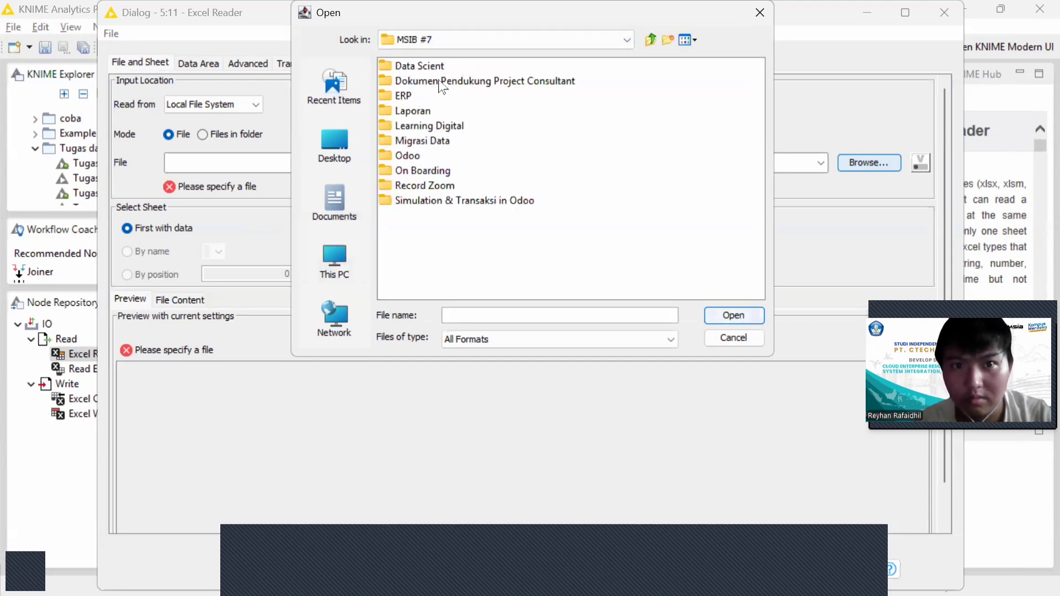
# Choose 33Prediksi Rentang Transaksi.xlsx from Dokumen Pendukung Project Consultant\Tugas as the Excel Reader's input file.
pyautogui.click(442, 81)
pyautogui.doubleClick(440, 80)
pyautogui.click(414, 81)
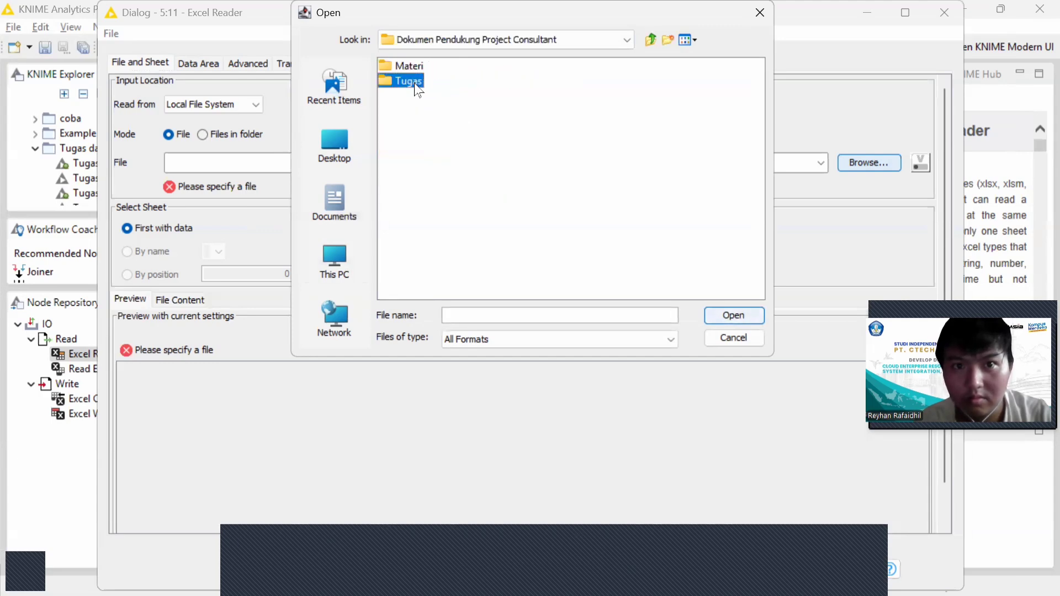
pyautogui.doubleClick(414, 81)
pyautogui.click(445, 125)
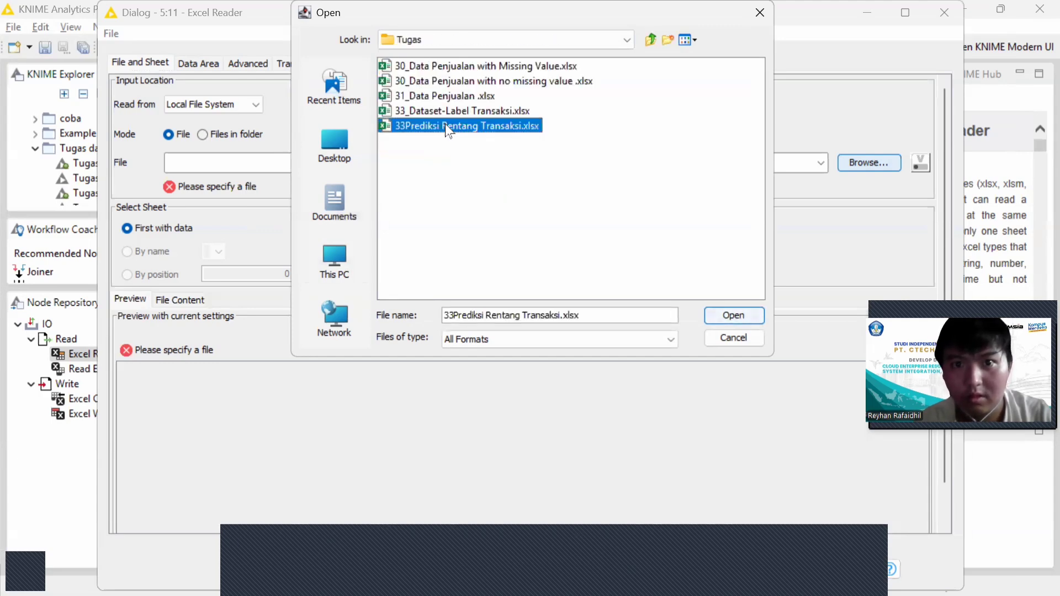
pyautogui.click(729, 315)
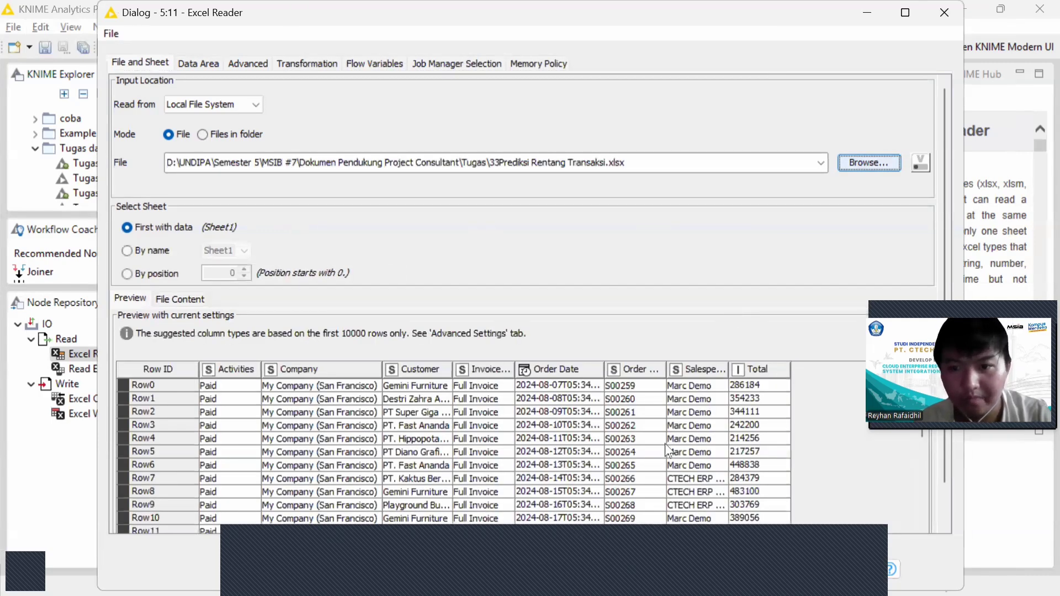
# Review the data preview, accept the Excel Reader configuration, and execute the node.
pyautogui.scroll(-12, 683, 432)
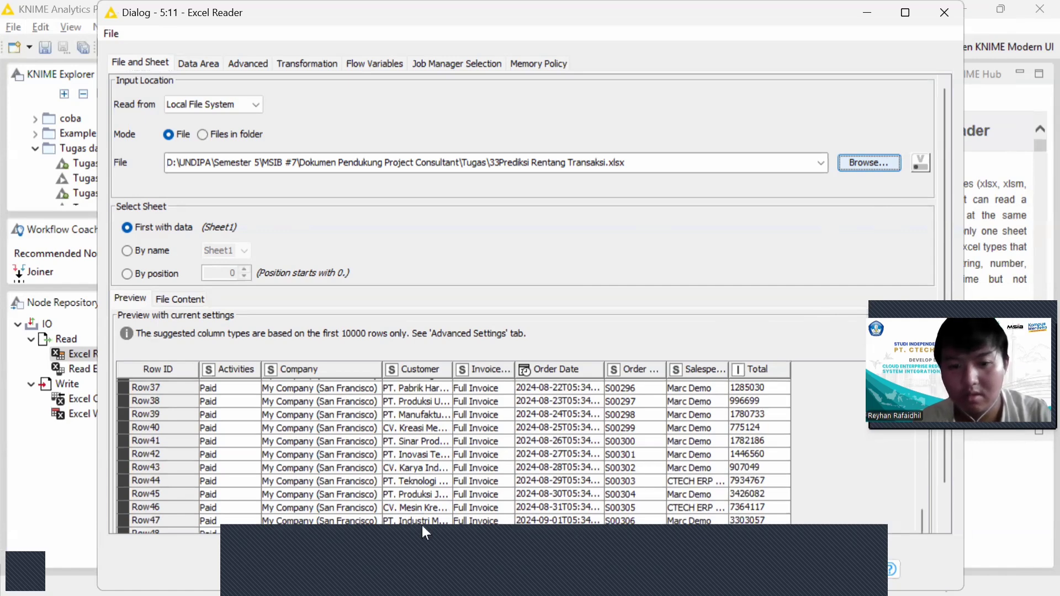
pyautogui.moveTo(529, 553); pyautogui.dragTo(531, 33)
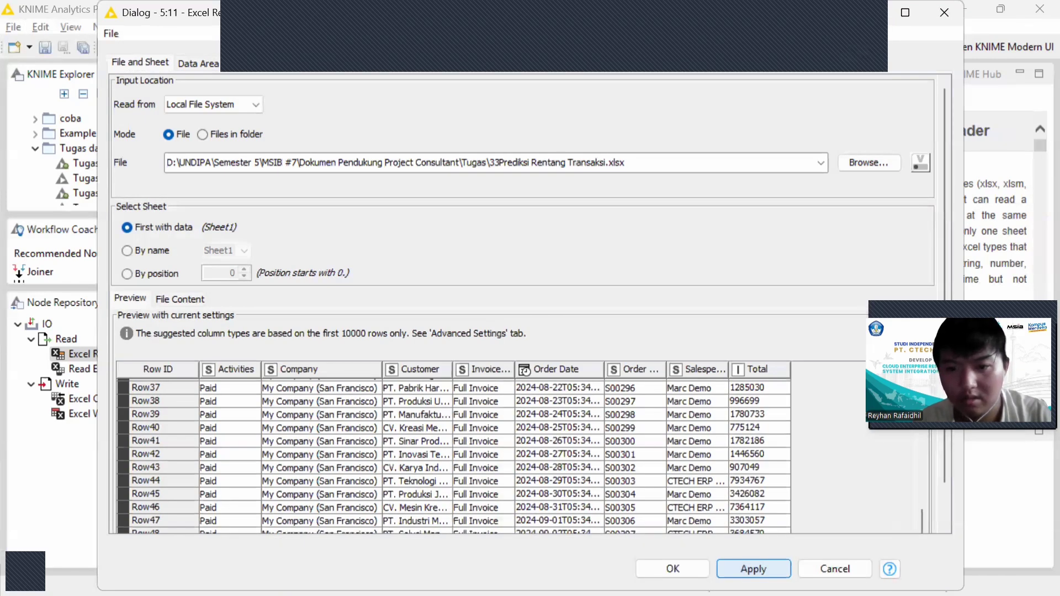
pyautogui.click(672, 568)
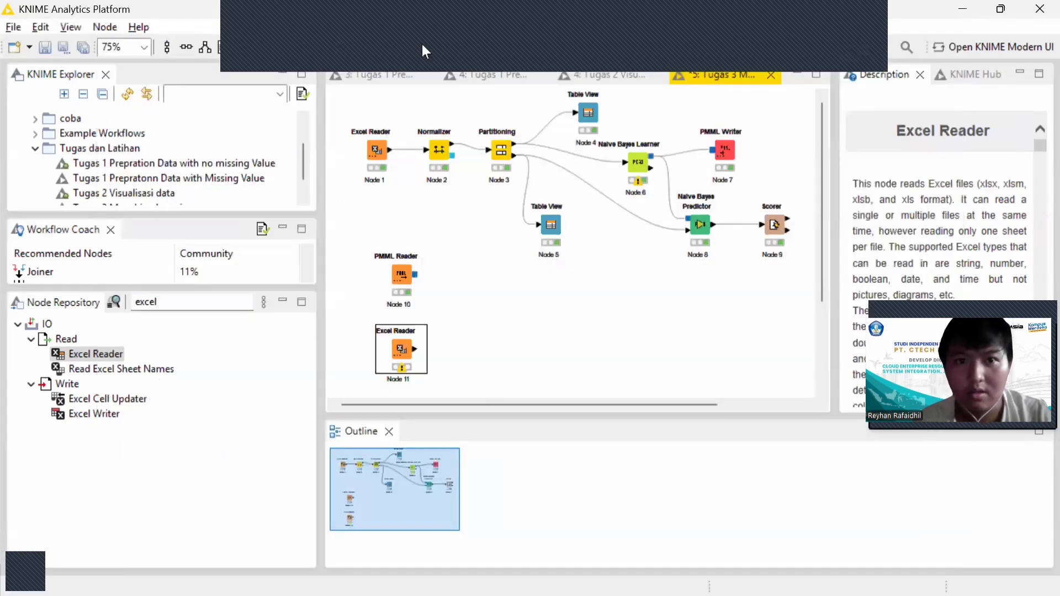
pyautogui.click(243, 47)
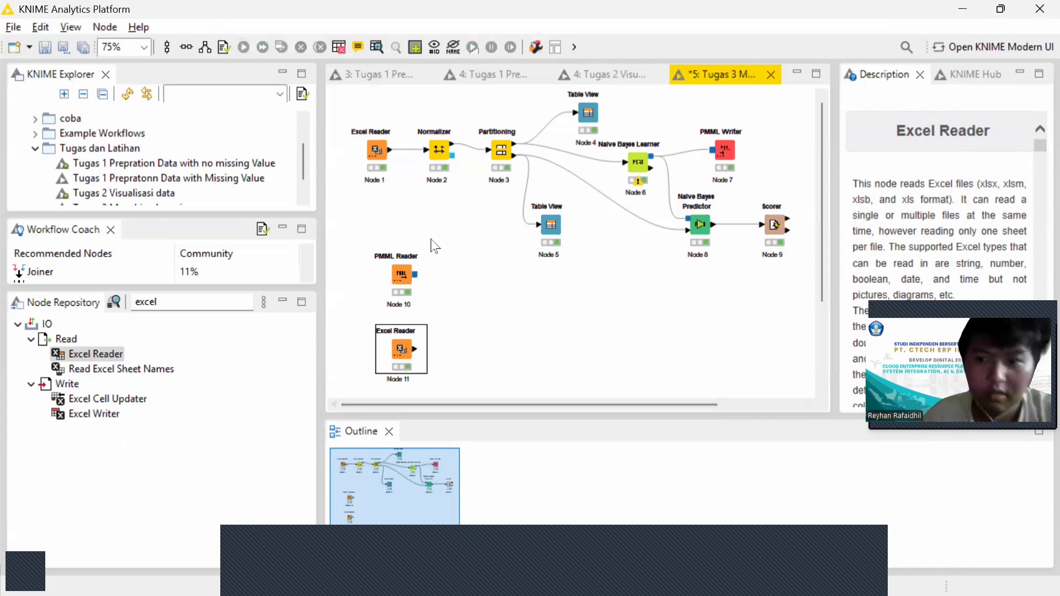
pyautogui.moveTo(430, 239); pyautogui.dragTo(483, 334)
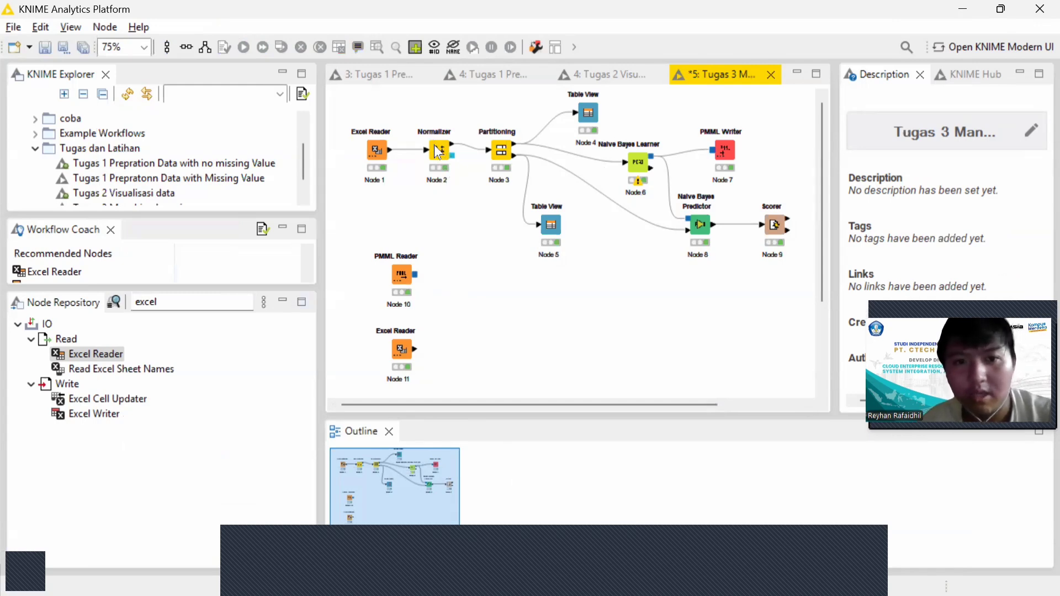
# Find the Normalizer node by filtering the node repository for "norma" and add it beside the lower Excel Reader.
pyautogui.click(177, 300)
pyautogui.write('exce')
pyautogui.press('BackSpace')
pyautogui.press('BackSpace')
pyautogui.press('BackSpace')
pyautogui.press('BackSpace')
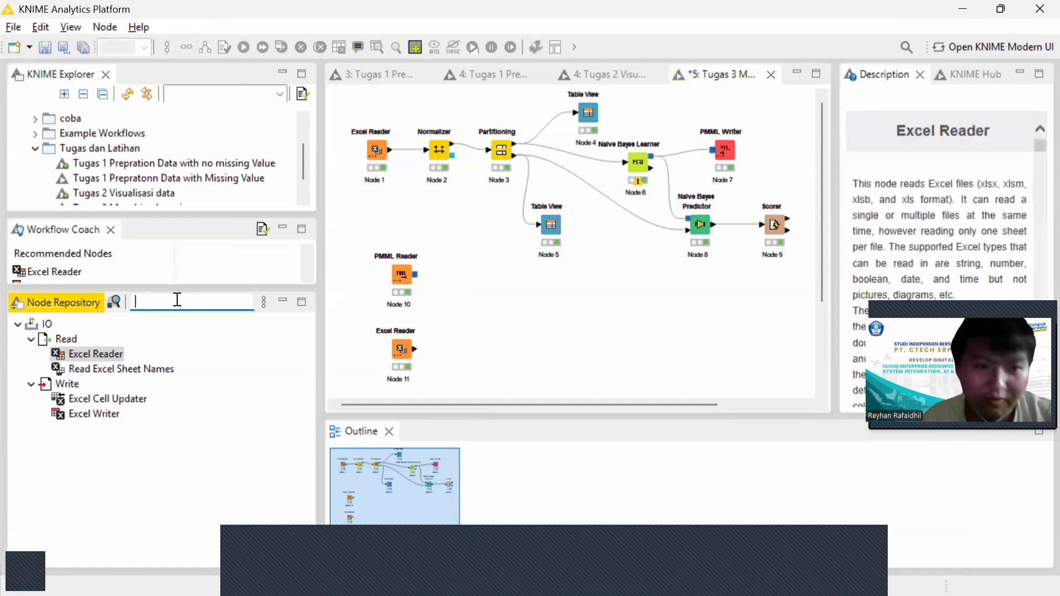
pyautogui.write('norma')
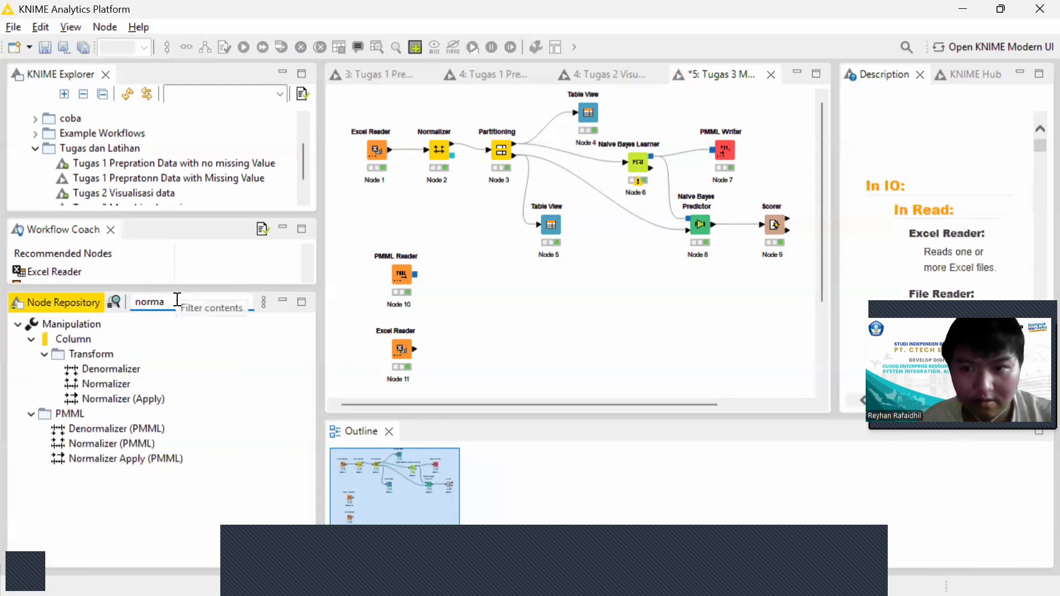
pyautogui.moveTo(108, 384); pyautogui.dragTo(511, 356)
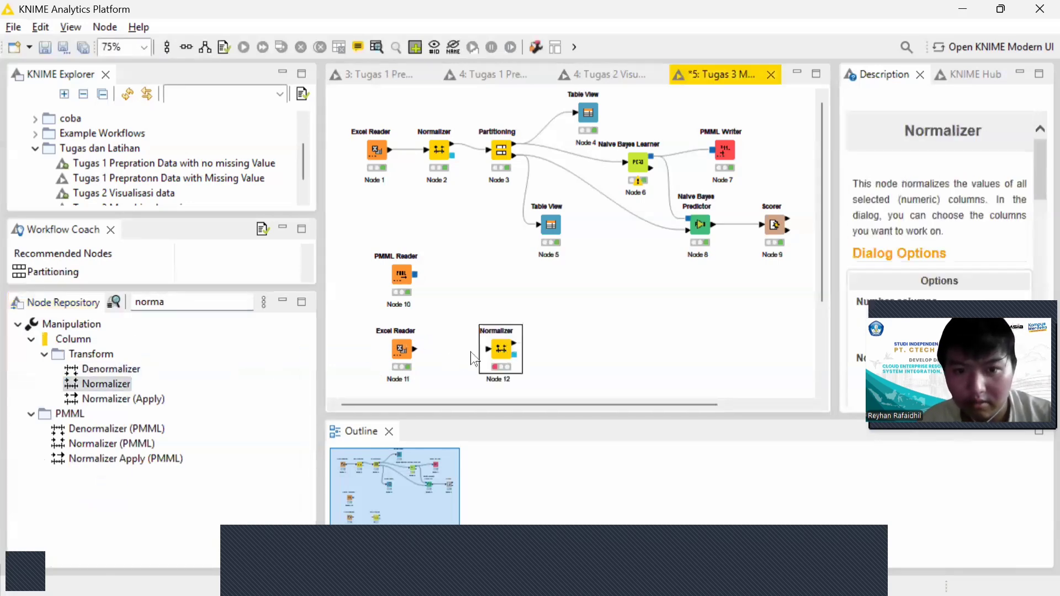
# Connect the lower Excel Reader's output to the new Normalizer and move the Normalizer slightly up and closer.
pyautogui.moveTo(414, 348); pyautogui.dragTo(491, 348)
pyautogui.click(486, 349)
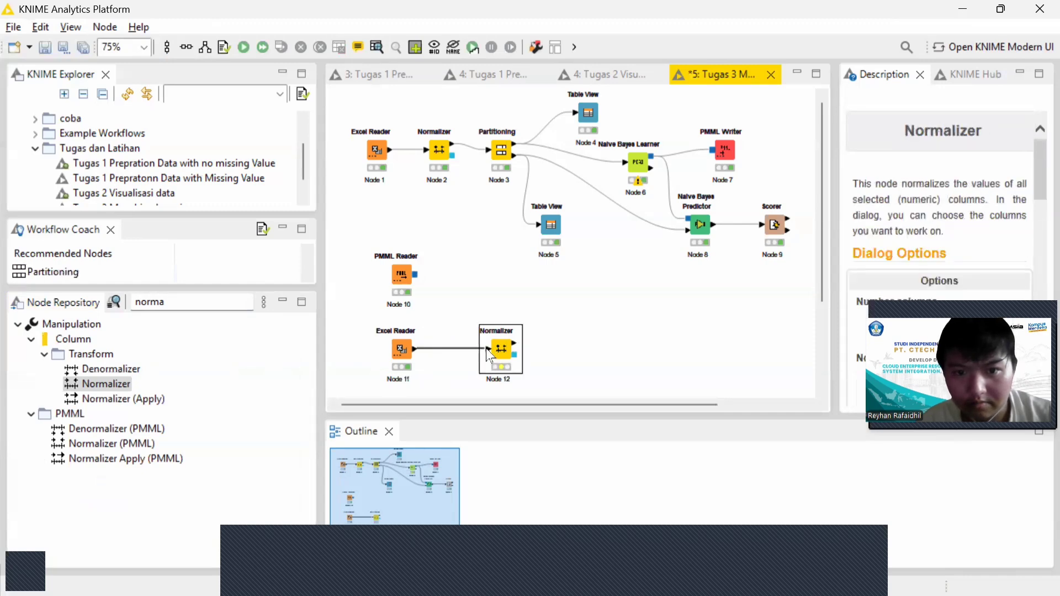
pyautogui.moveTo(502, 355); pyautogui.dragTo(490, 341)
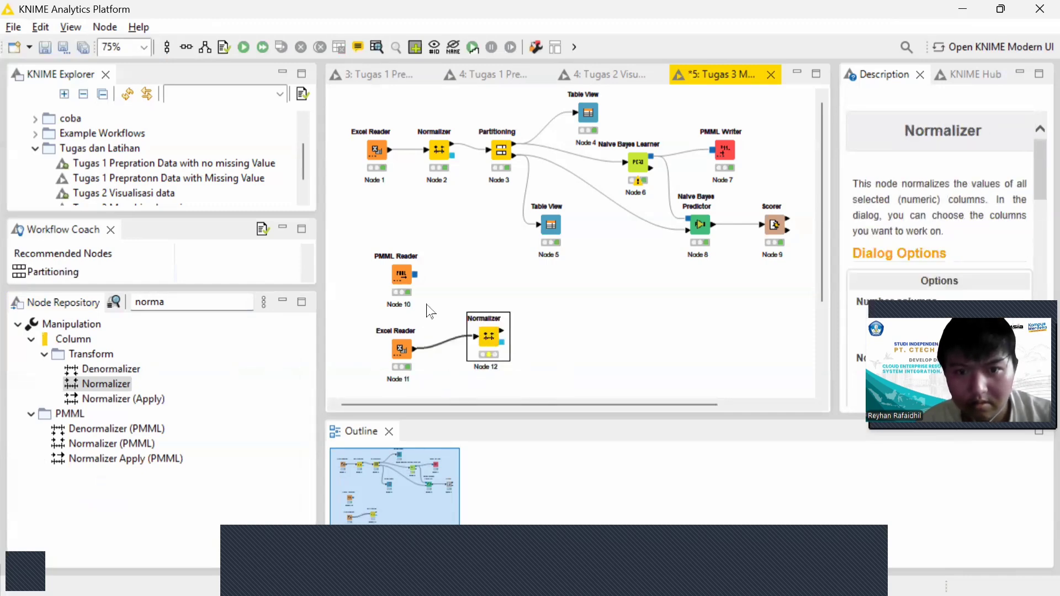
# Configure the new Normalizer to scale the Total column with Min-max from 0 to 1, and execute the node.
pyautogui.doubleClick(487, 340)
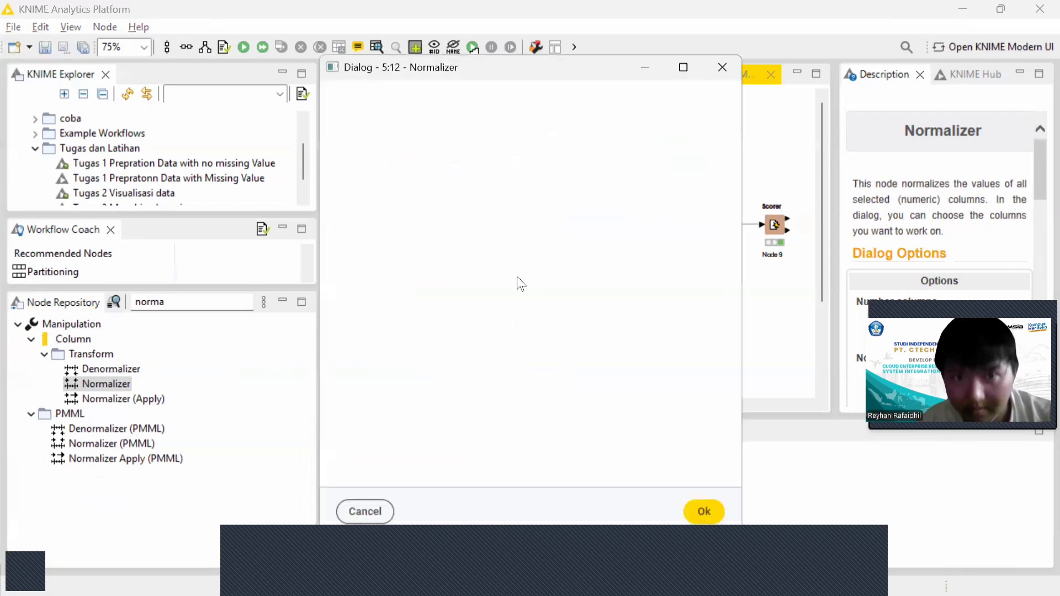
pyautogui.click(719, 71)
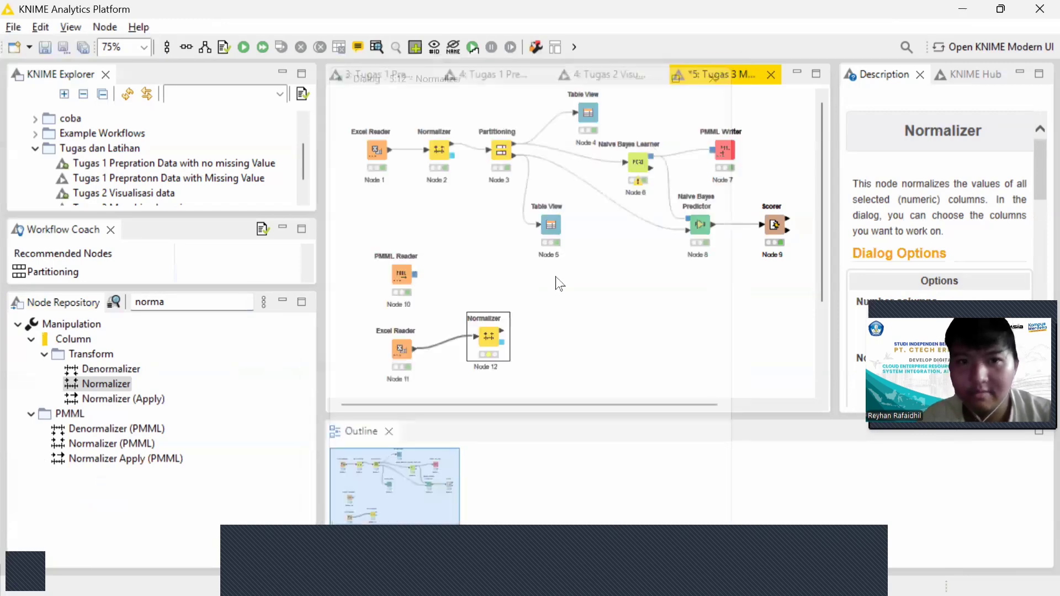
pyautogui.rightClick(495, 349)
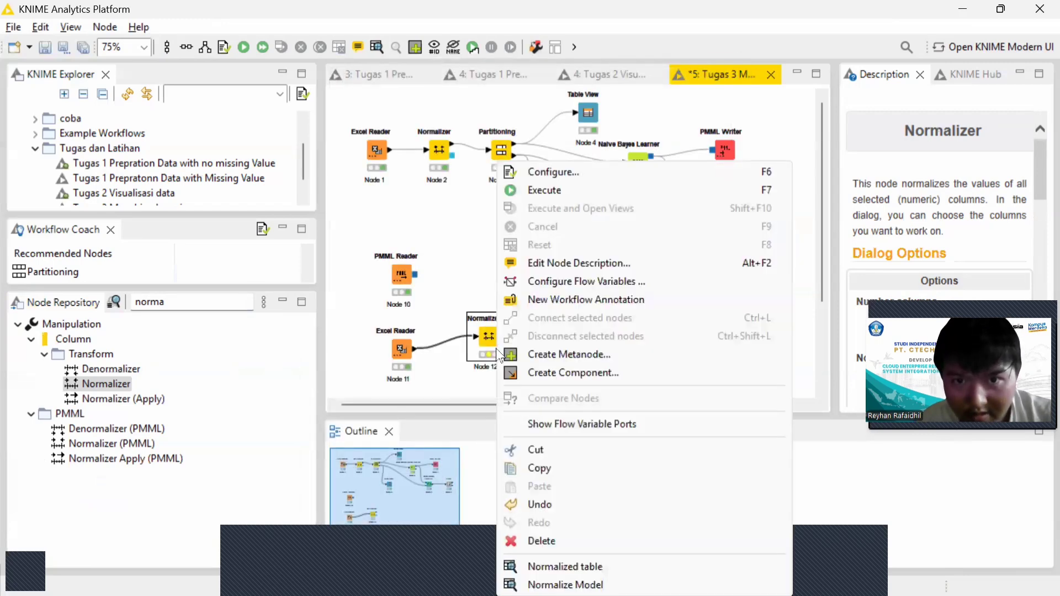
pyautogui.click(562, 175)
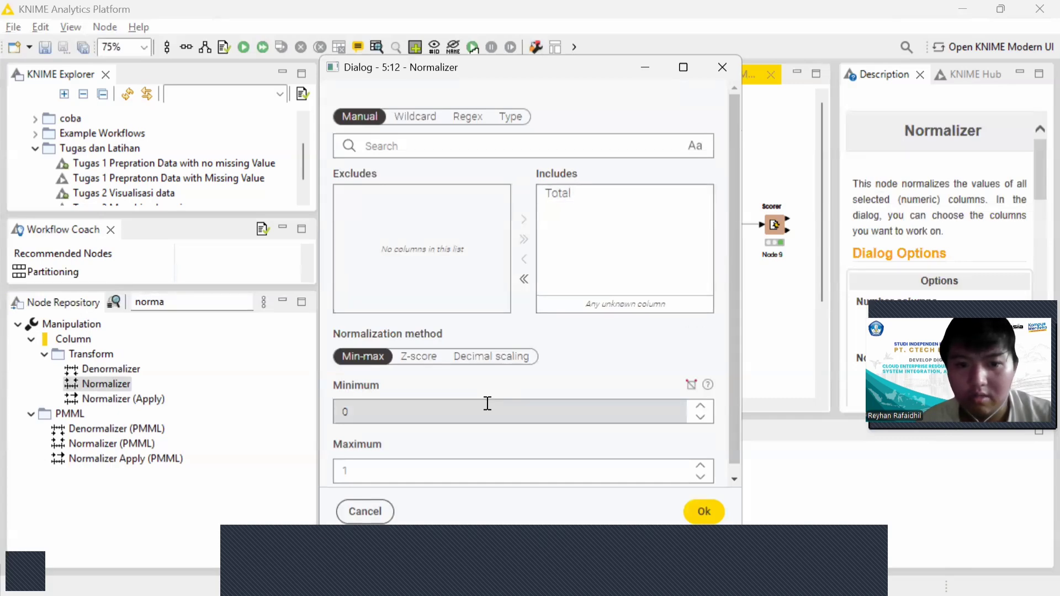
pyautogui.scroll(-1, 485, 401)
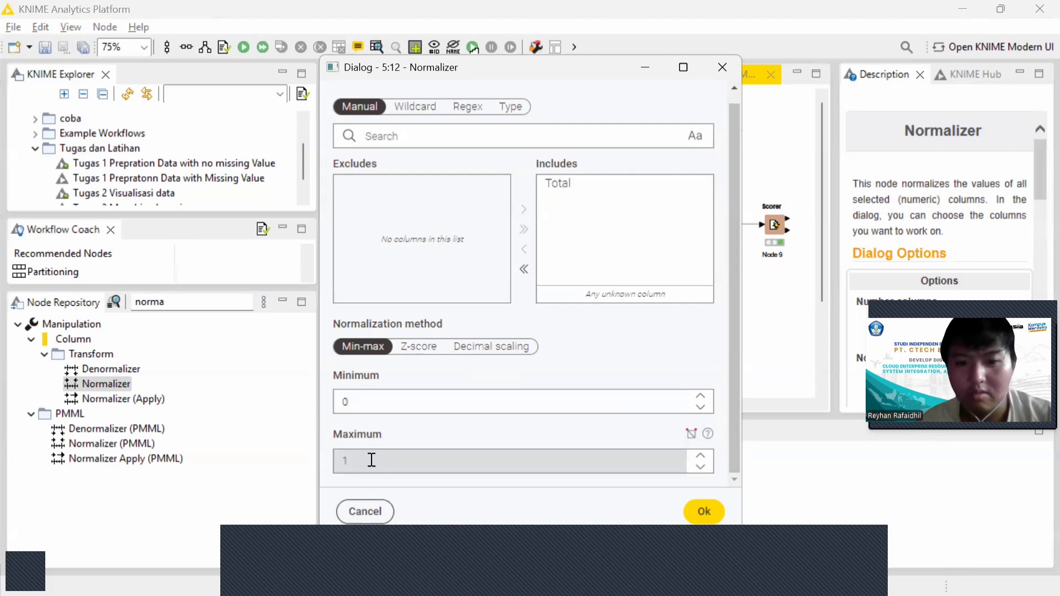
pyautogui.click(704, 513)
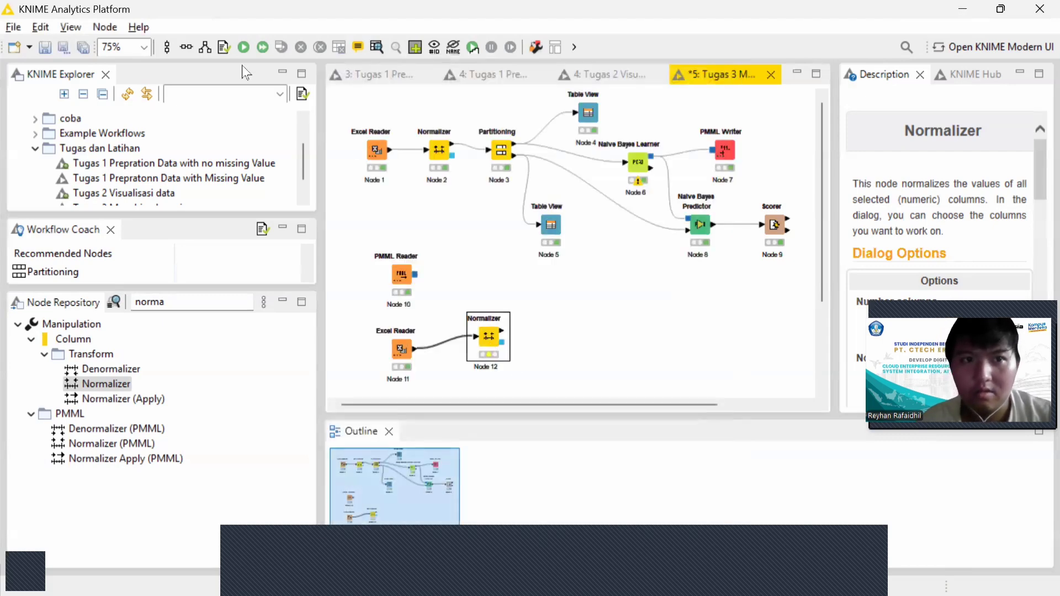
pyautogui.click(242, 46)
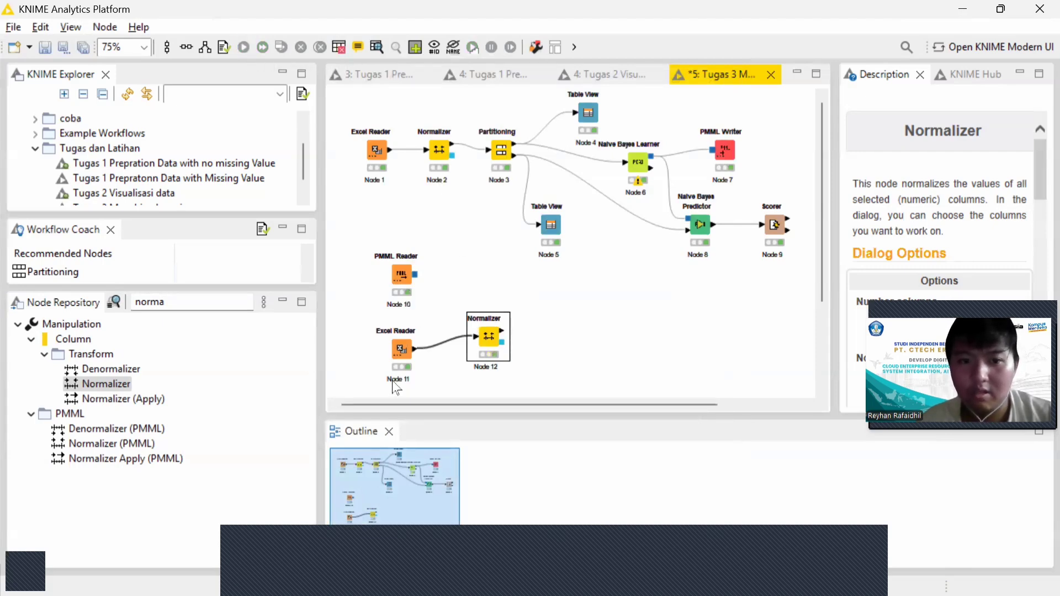
# Inspect the lower Excel Reader's output table, focusing on the Total column, and return to the workflow.
pyautogui.click(404, 343)
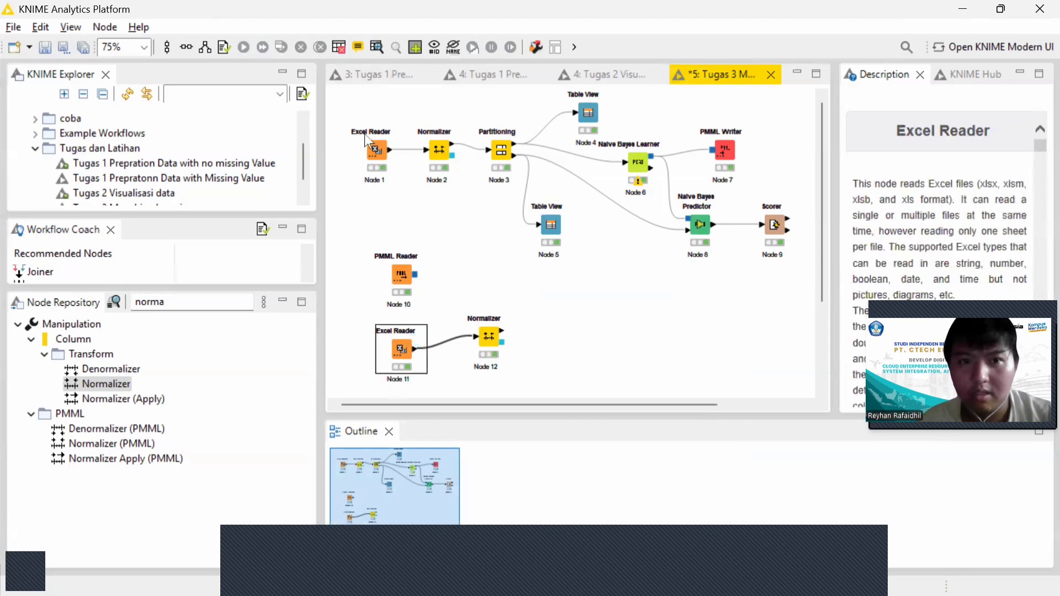
pyautogui.click(376, 45)
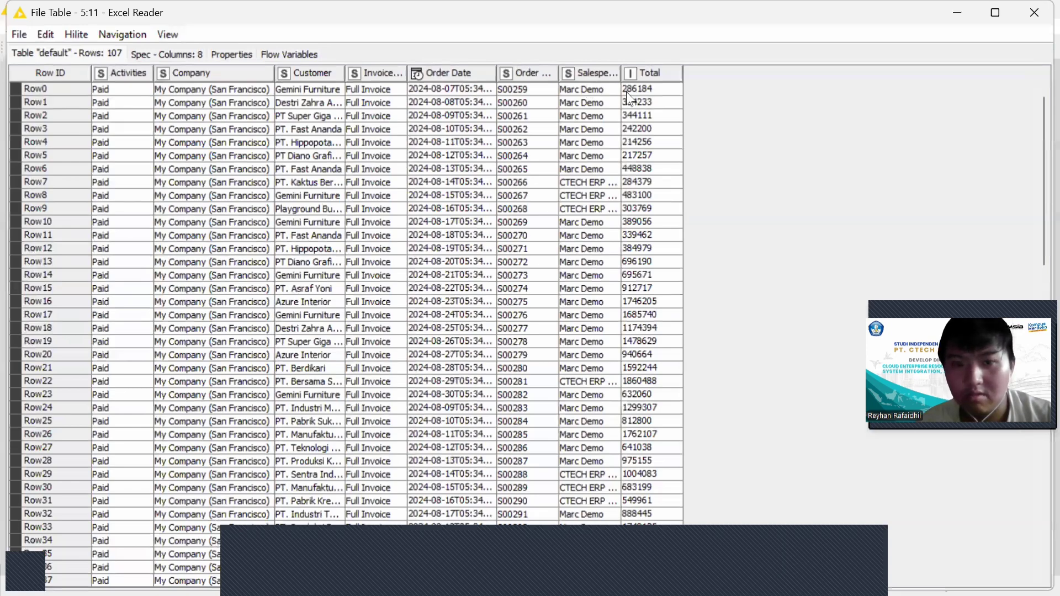
pyautogui.click(961, 13)
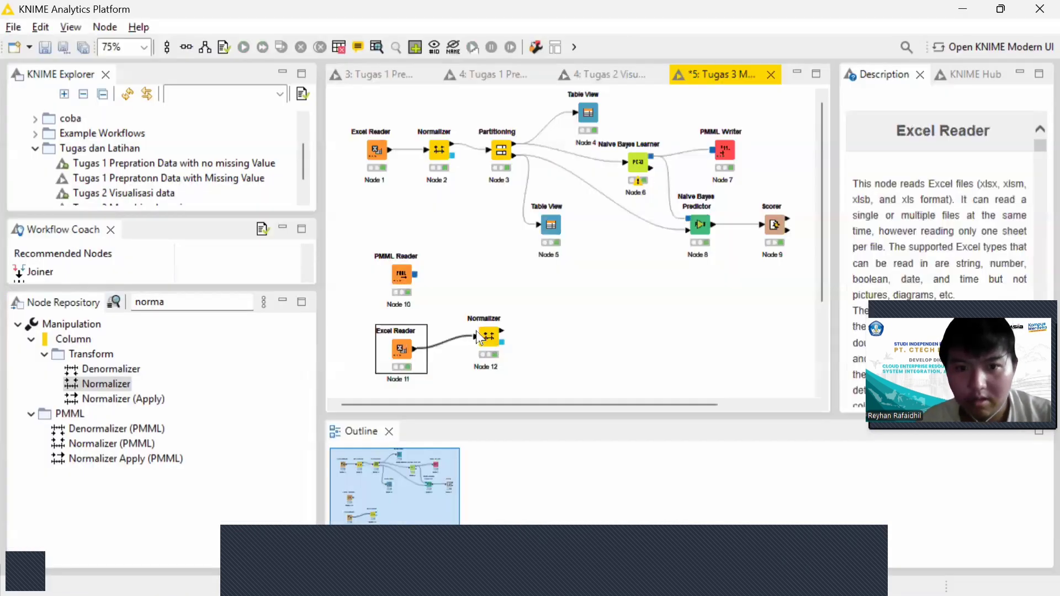
# Open the new Normalizer's output table and compare its Total column with the Excel Reader's original values.
pyautogui.click(488, 337)
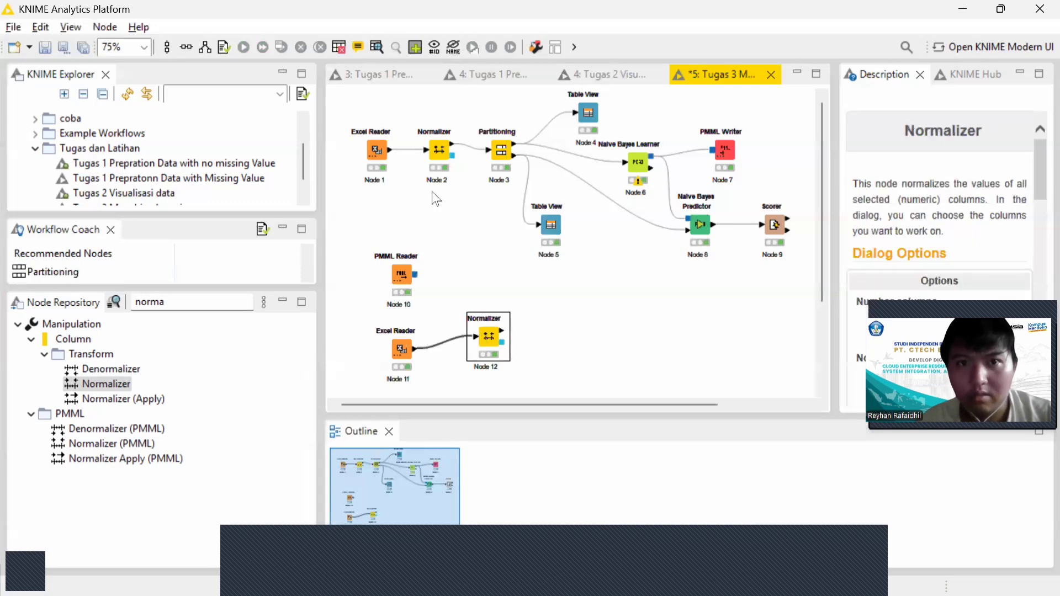
pyautogui.click(376, 47)
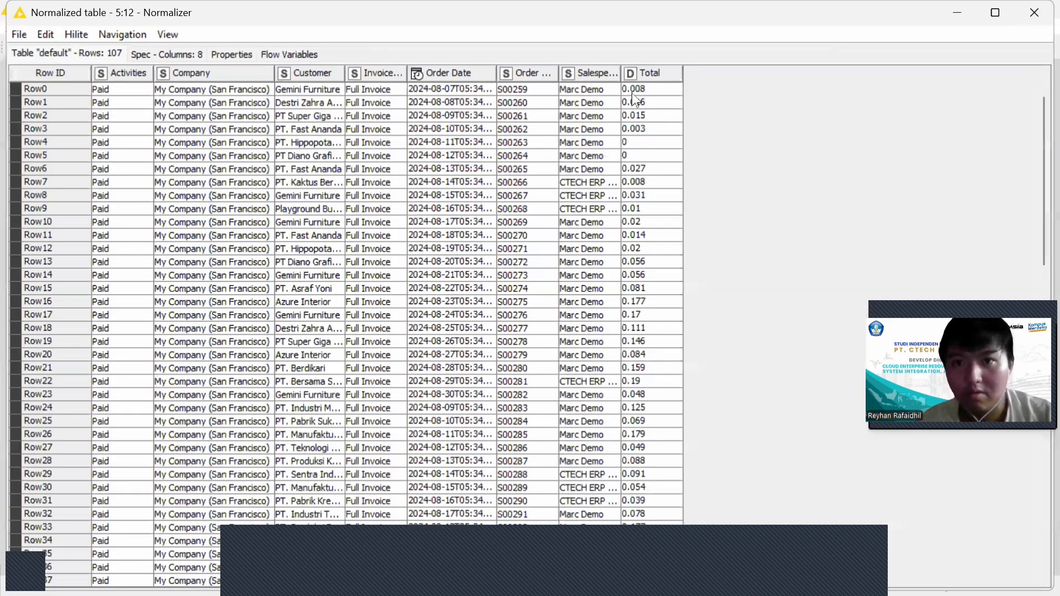
pyautogui.hotkey('alt', 'Tab')
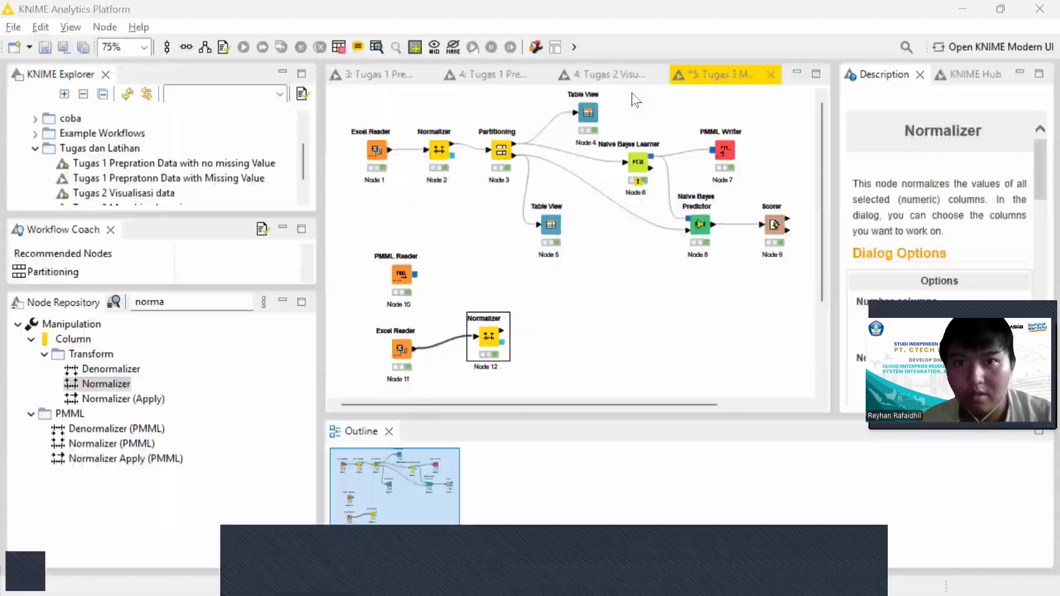
pyautogui.hotkey('alt', 'Tab')
pyautogui.hotkey('alt', 'Tab')
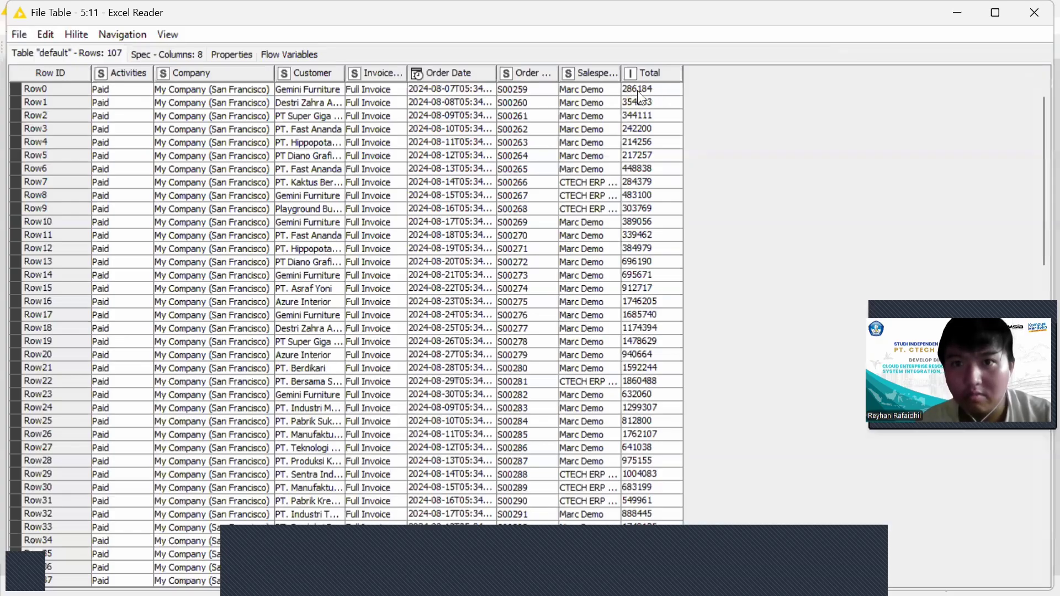
pyautogui.hotkey('alt', 'Tab')
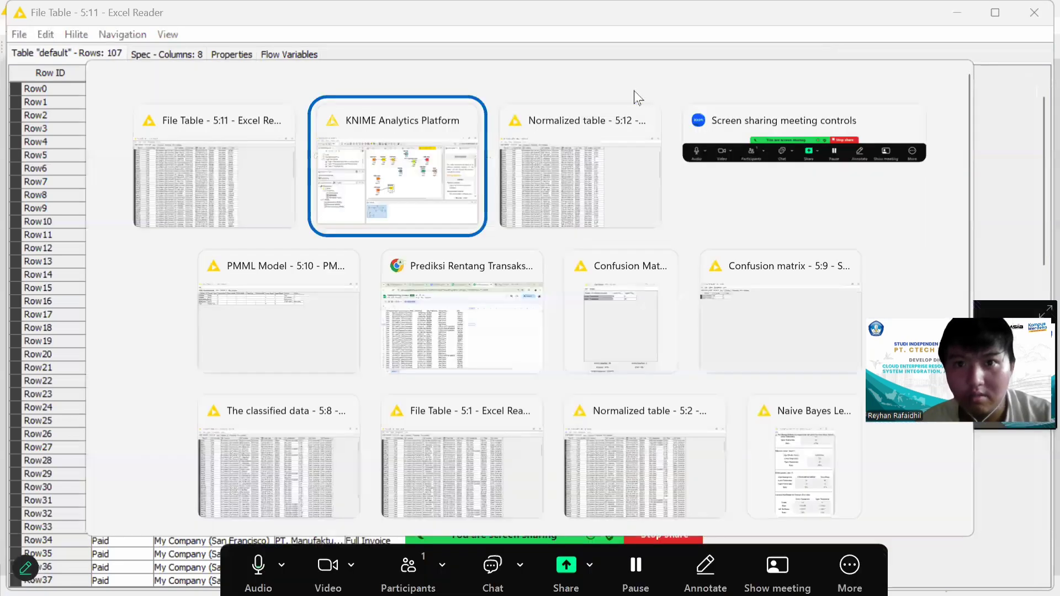
pyautogui.hotkey('alt', 'Tab')
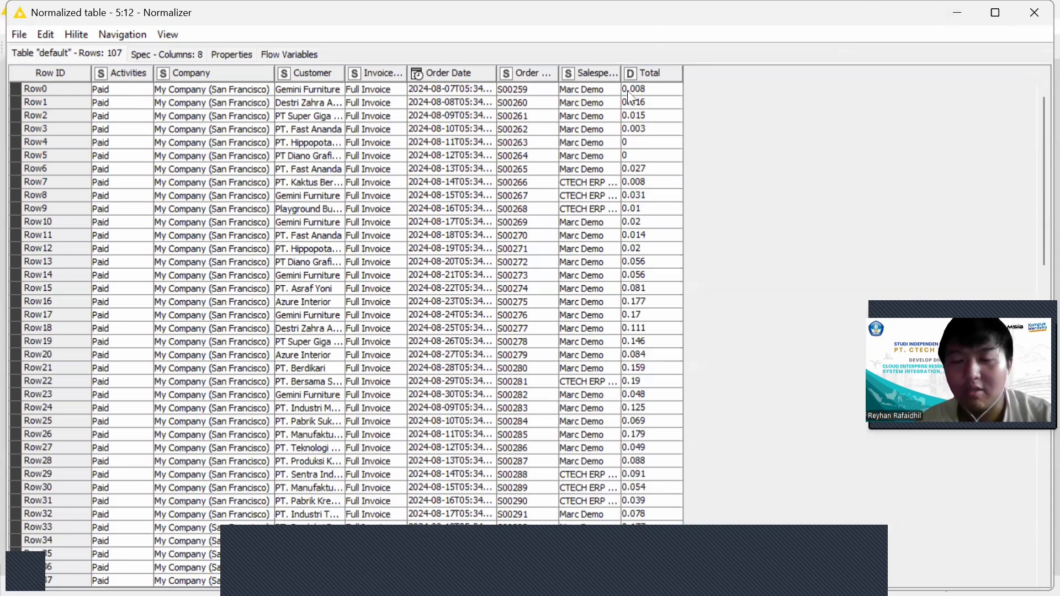
pyautogui.click(945, 13)
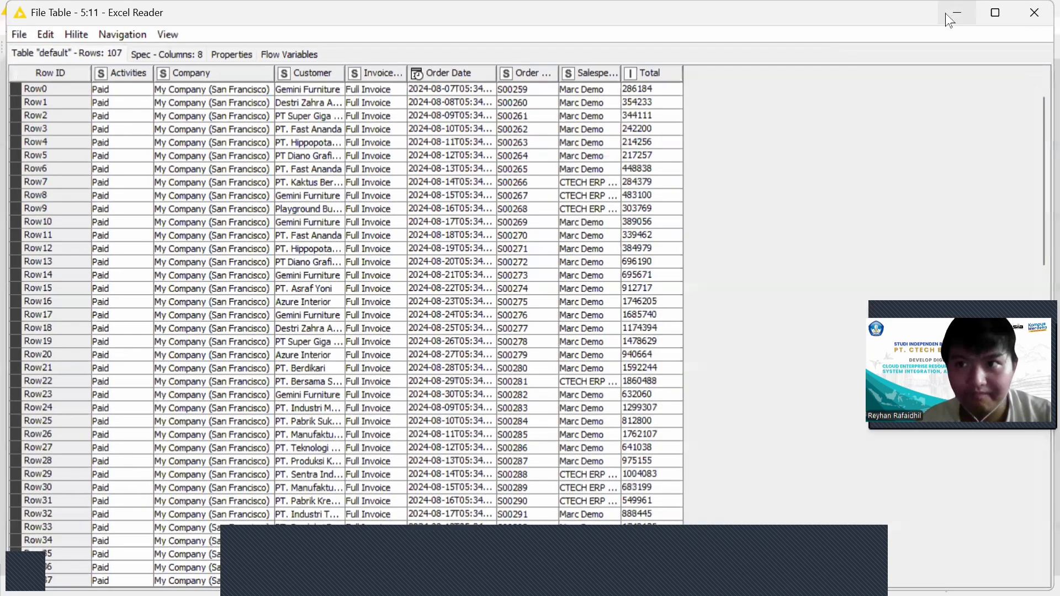
# Add a Naive Bayes Predictor beside the lower Normalizer, and connect the PMML Reader's model and the Normalizer's table to its inputs.
pyautogui.click(945, 13)
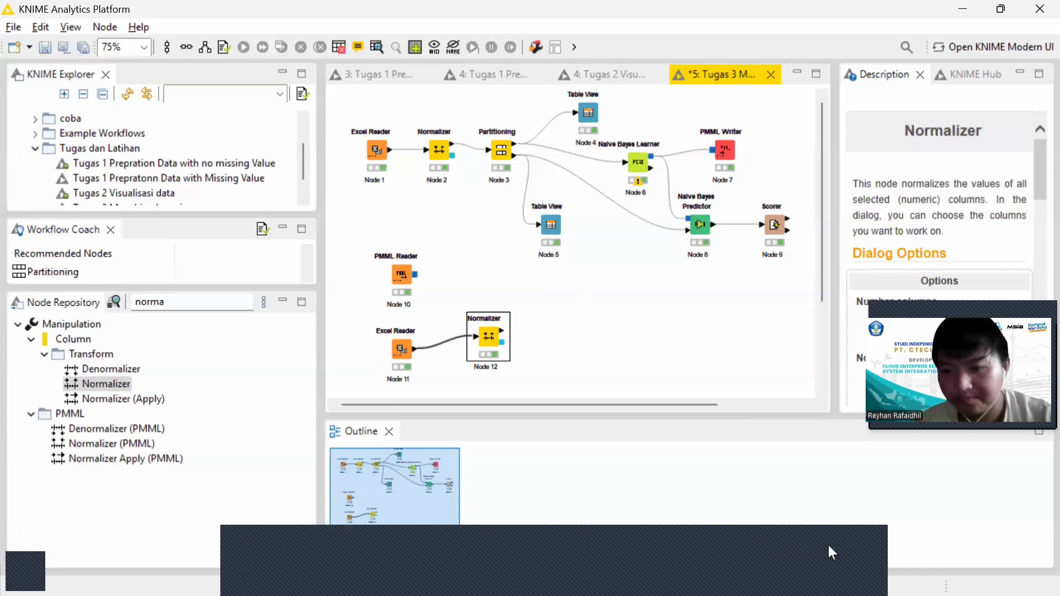
pyautogui.click(843, 561)
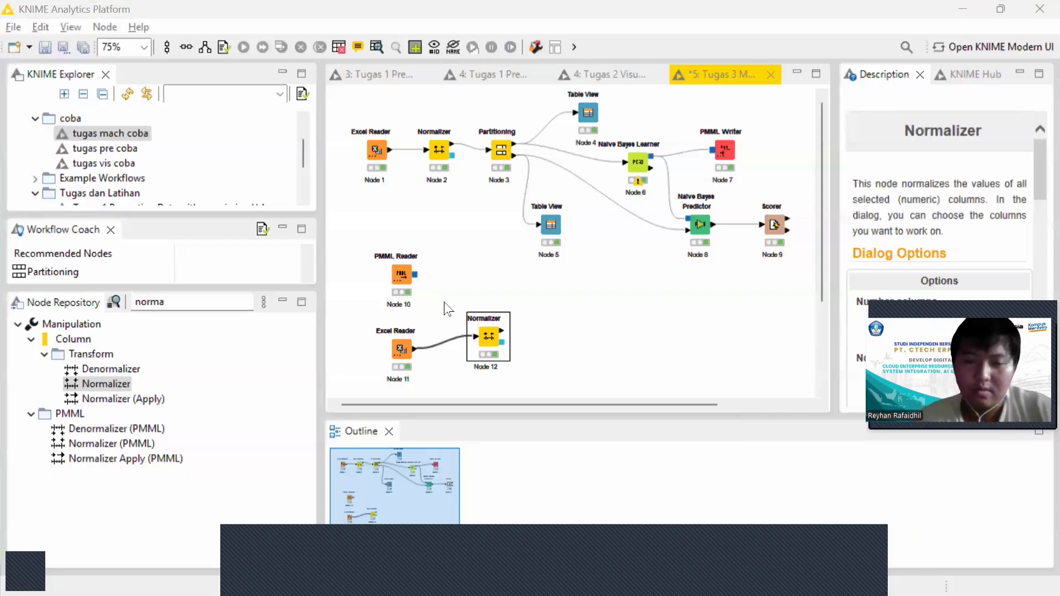
pyautogui.click(202, 302)
pyautogui.press('BackSpace')
pyautogui.press('BackSpace')
pyautogui.press('BackSpace')
pyautogui.press('BackSpace')
pyautogui.press('BackSpace')
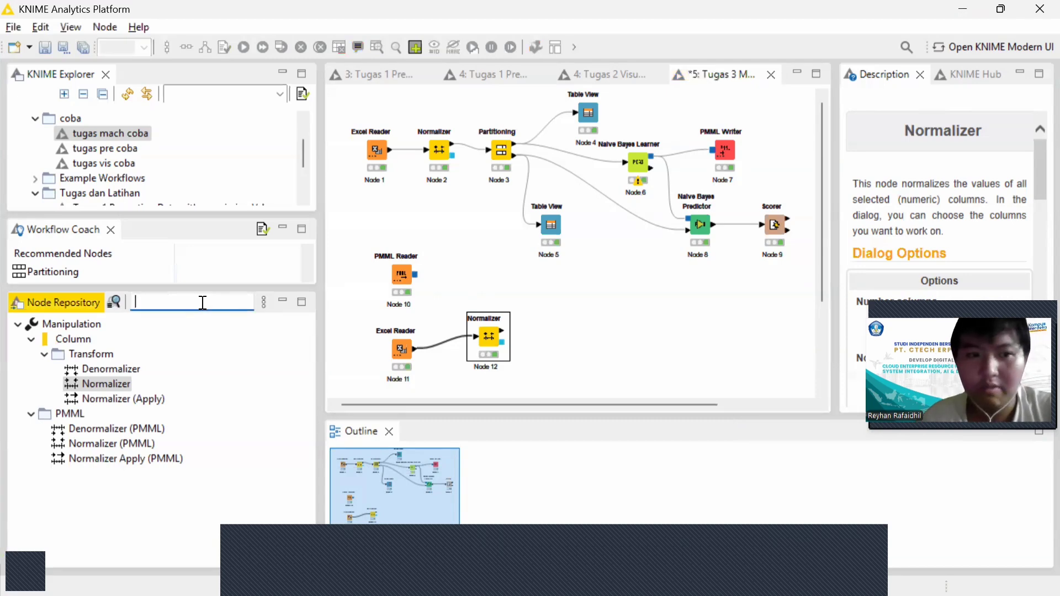
pyautogui.write('naive')
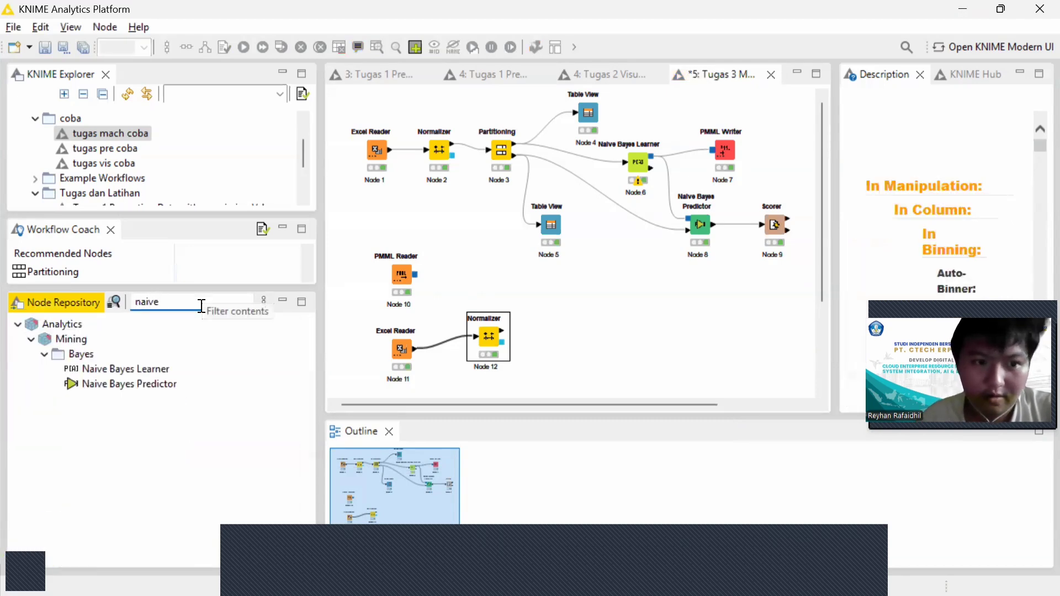
pyautogui.click(153, 384)
pyautogui.moveTo(153, 382); pyautogui.dragTo(570, 319)
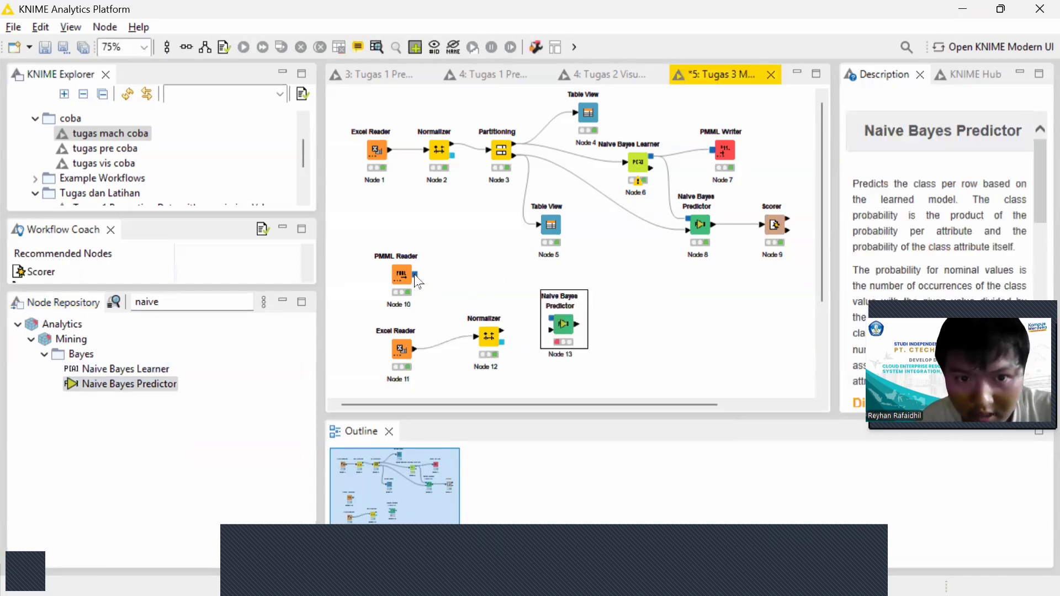
pyautogui.moveTo(416, 276); pyautogui.dragTo(552, 330)
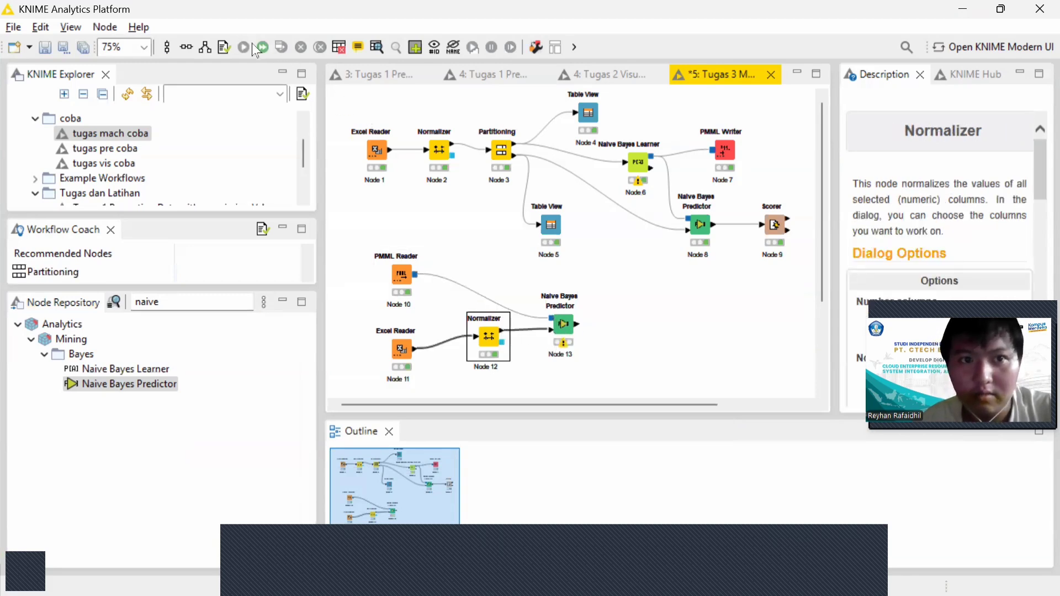
pyautogui.click(628, 339)
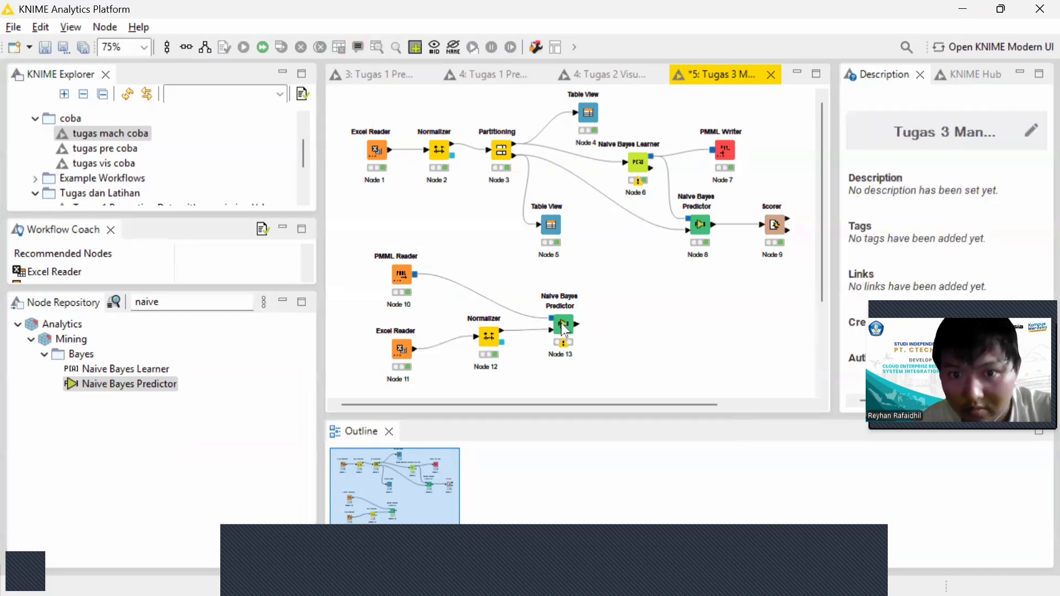
# Accept the default options of the new Naive Bayes Predictor and execute the node.
pyautogui.click(561, 323)
pyautogui.rightClick(560, 323)
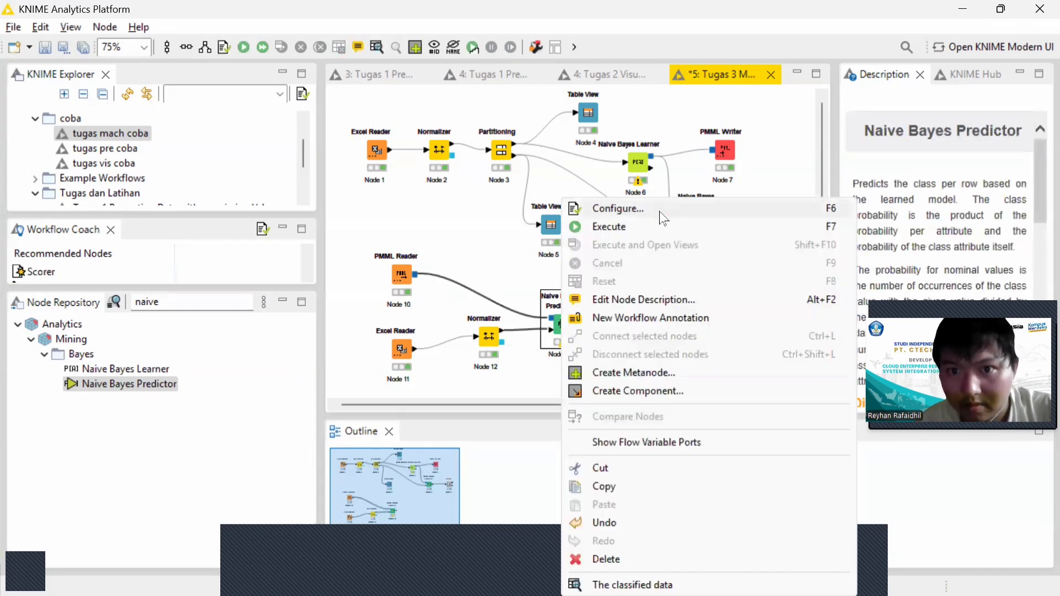
pyautogui.click(659, 211)
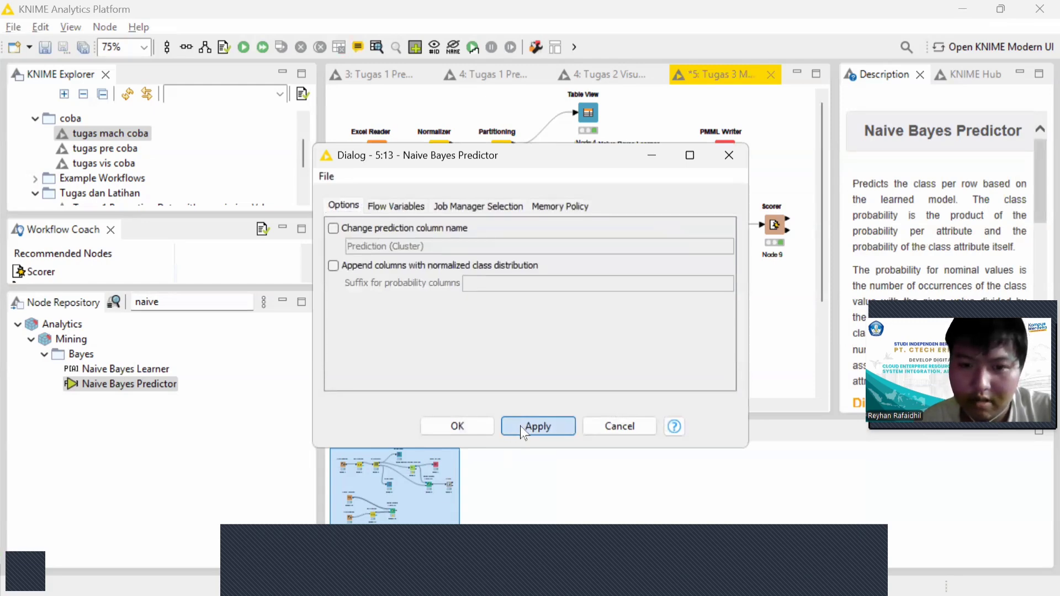
pyautogui.click(479, 425)
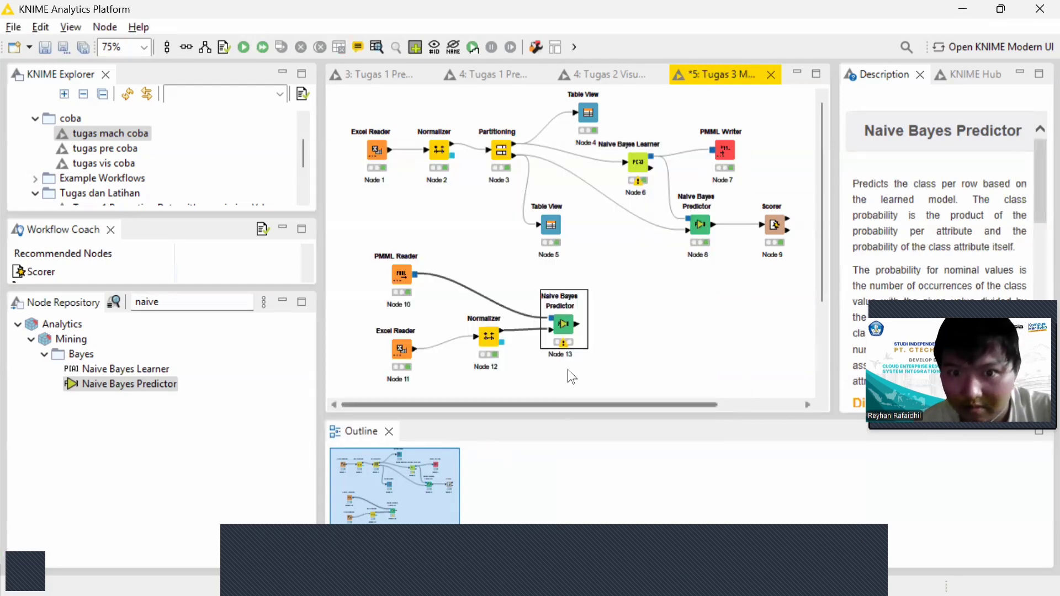
pyautogui.click(239, 52)
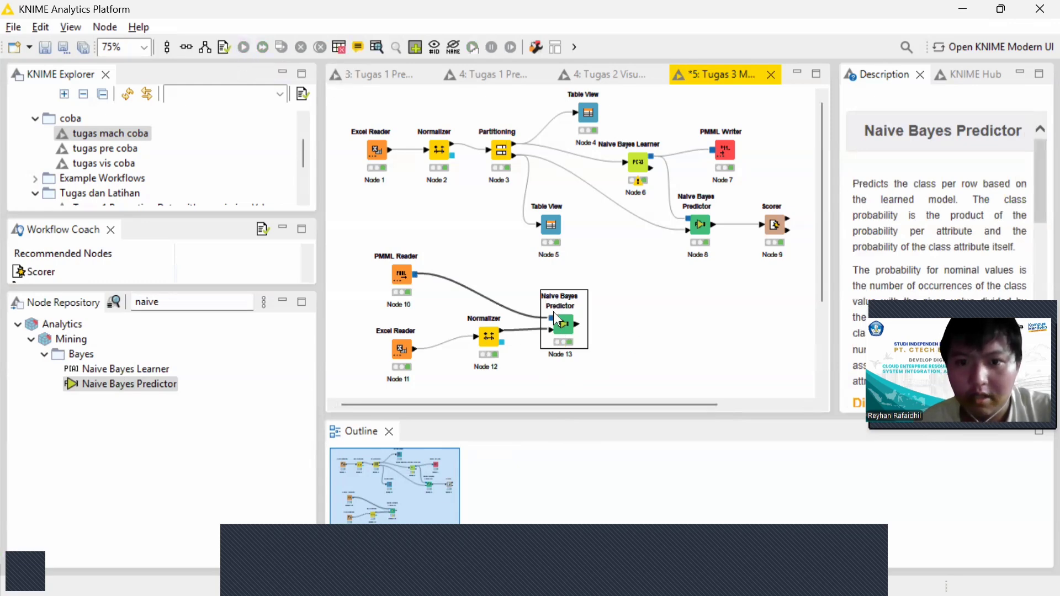
# Open the new Naive Bayes Predictor's classified data and compare its Total column with the lower Excel Reader's original values.
pyautogui.click(375, 47)
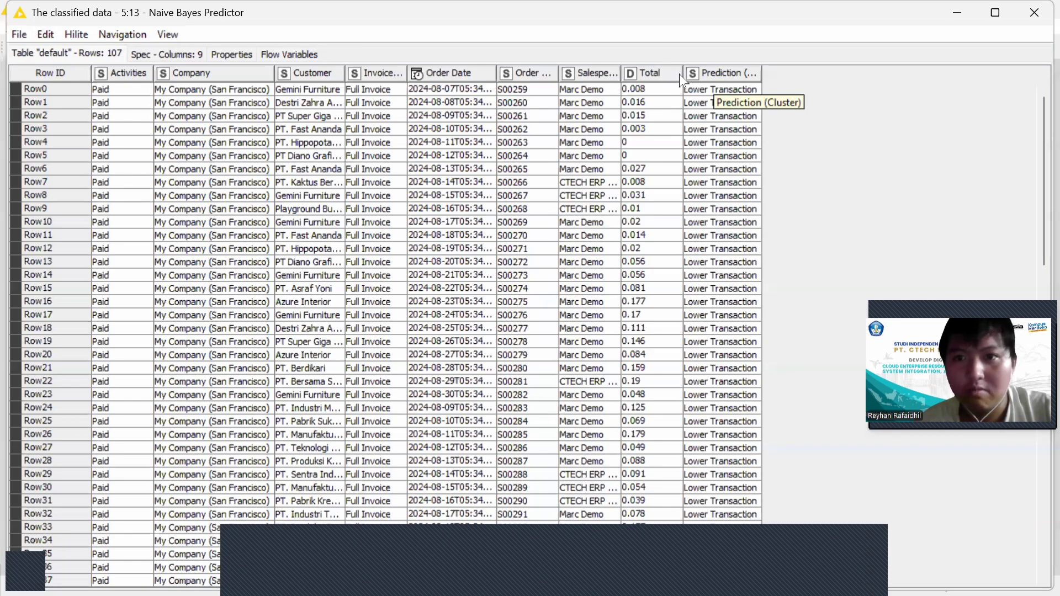
pyautogui.hotkey('alt', 'Tab')
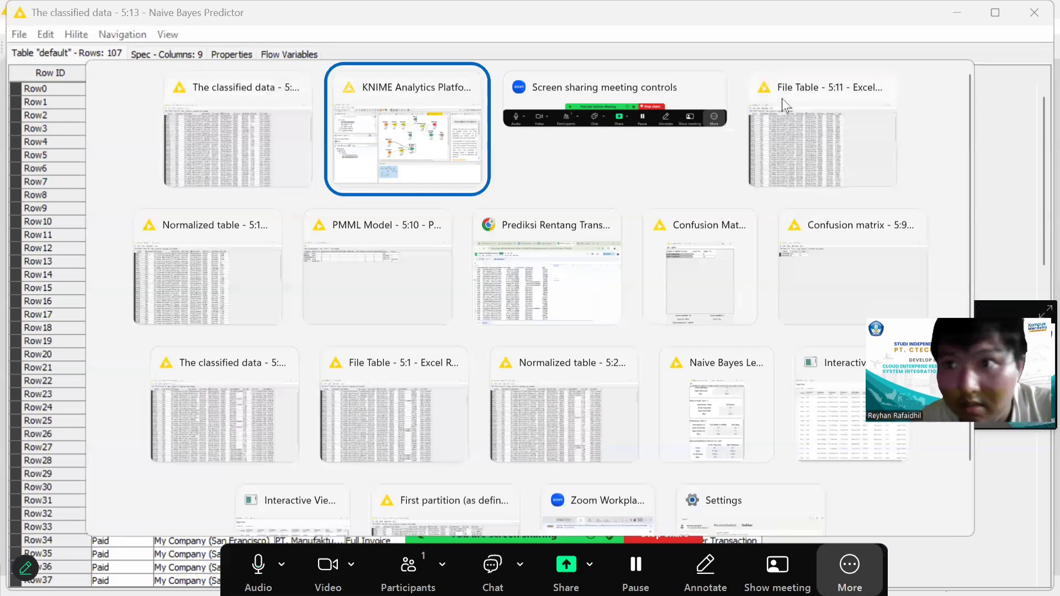
pyautogui.press('Tab')
pyautogui.press('Tab')
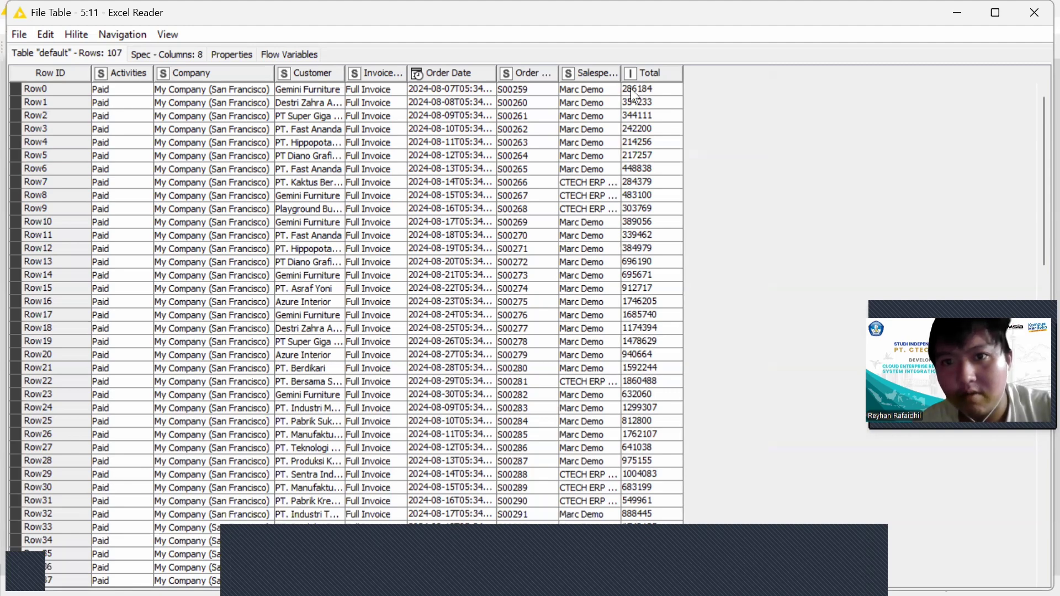
pyautogui.hotkey('alt', 'Tab')
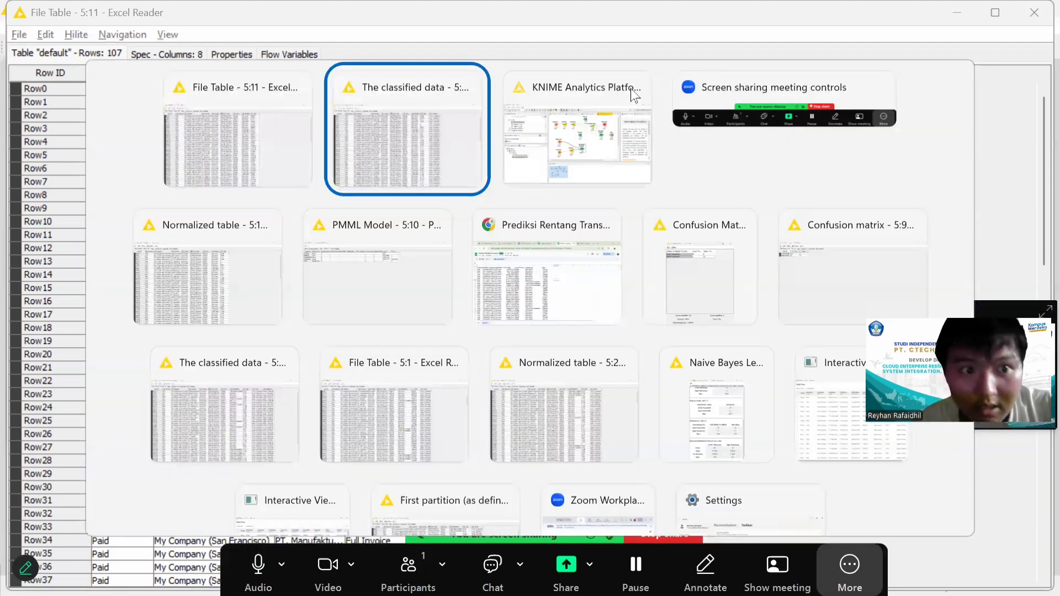
pyautogui.click(442, 116)
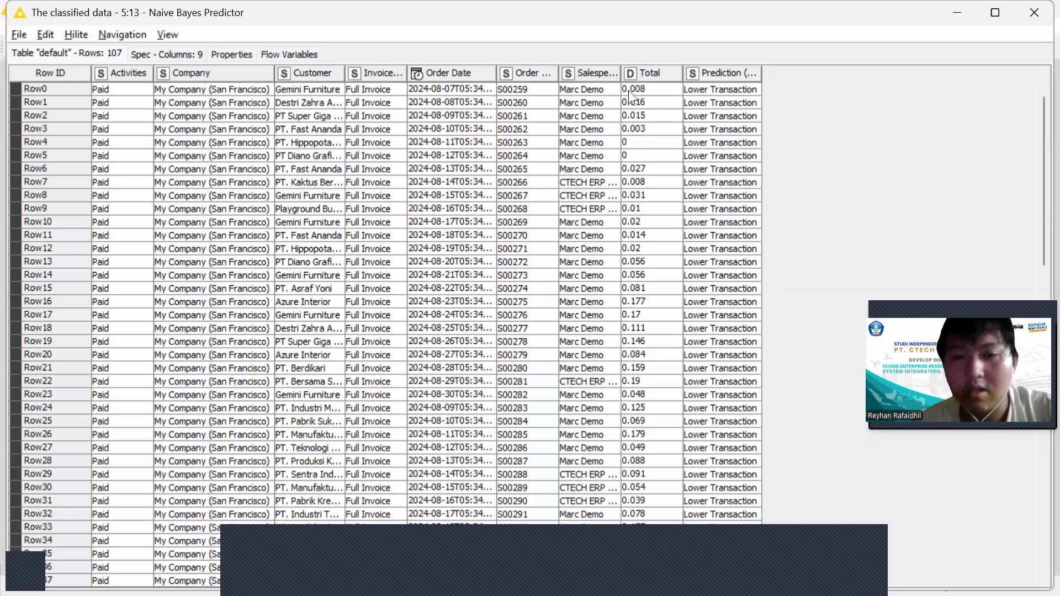
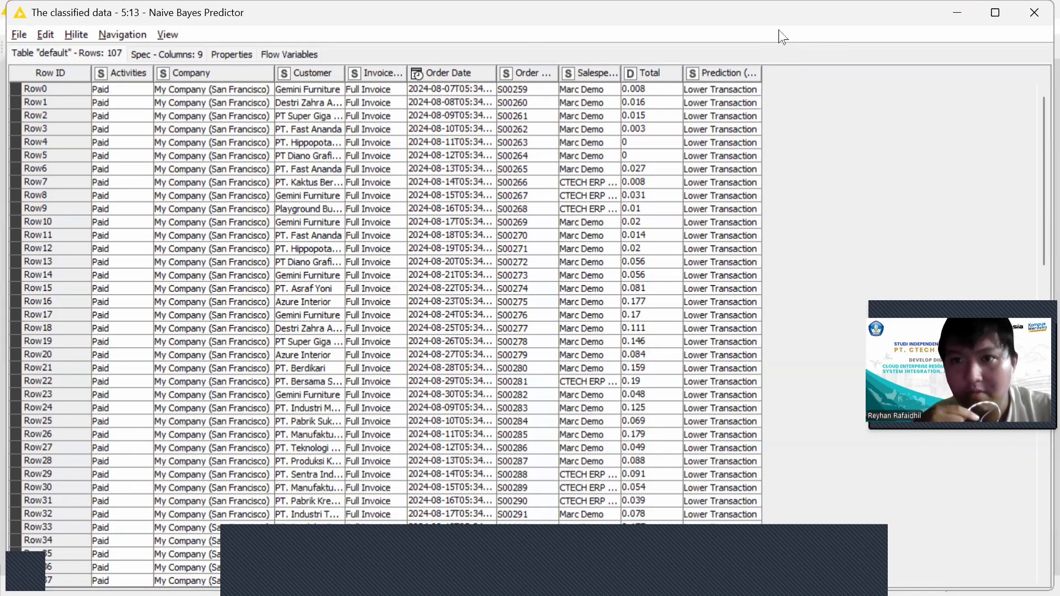
pyautogui.click(955, 10)
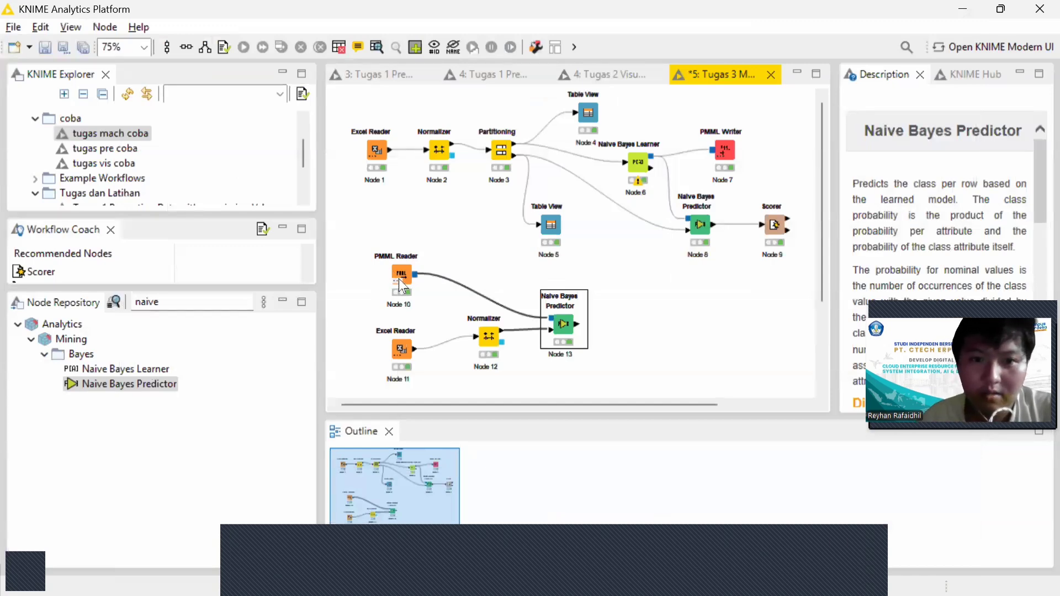
# Review the Naive Bayes Learner's view, including the Gaussian distribution for Total per class, and return to the workflow.
pyautogui.click(639, 163)
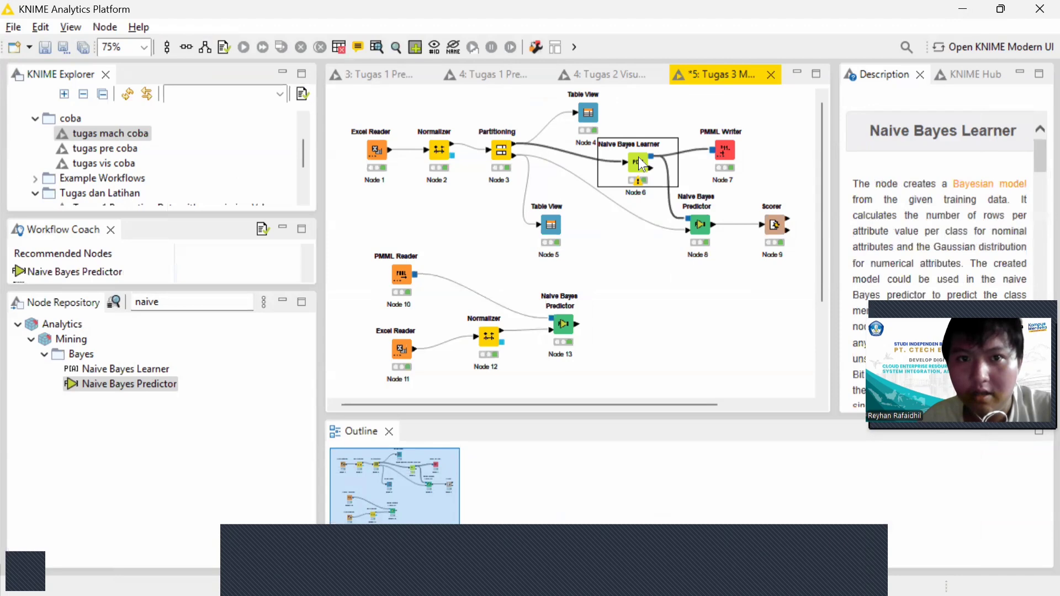
pyautogui.click(377, 47)
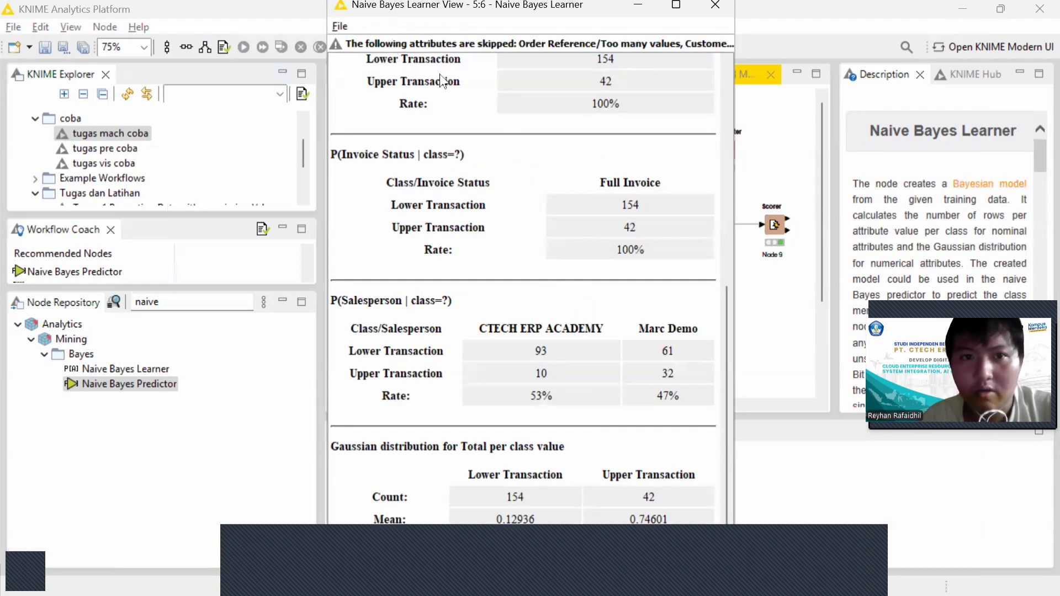
pyautogui.scroll(-1, 421, 95)
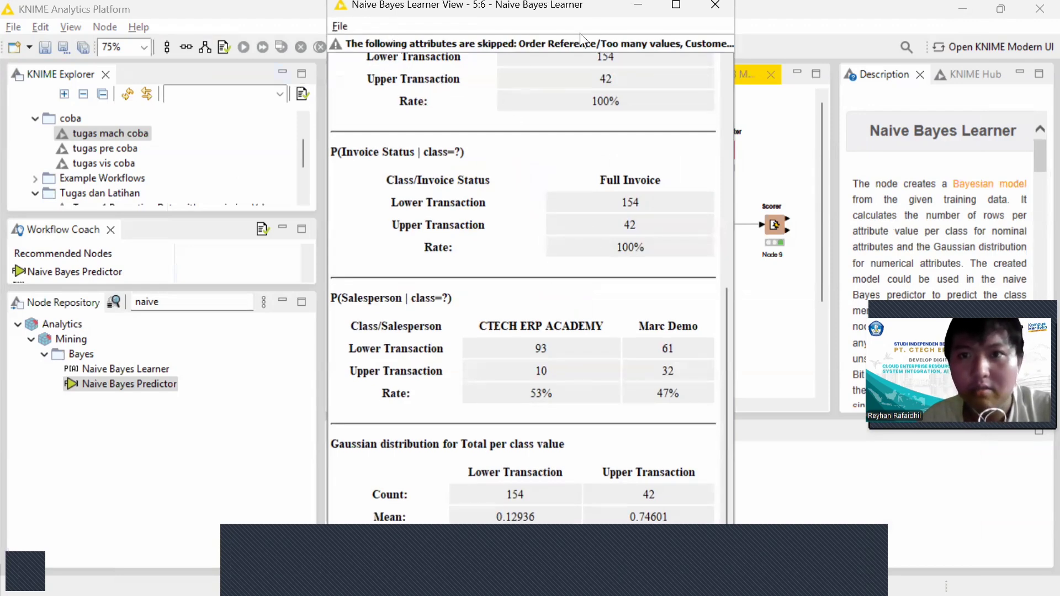
pyautogui.click(634, 6)
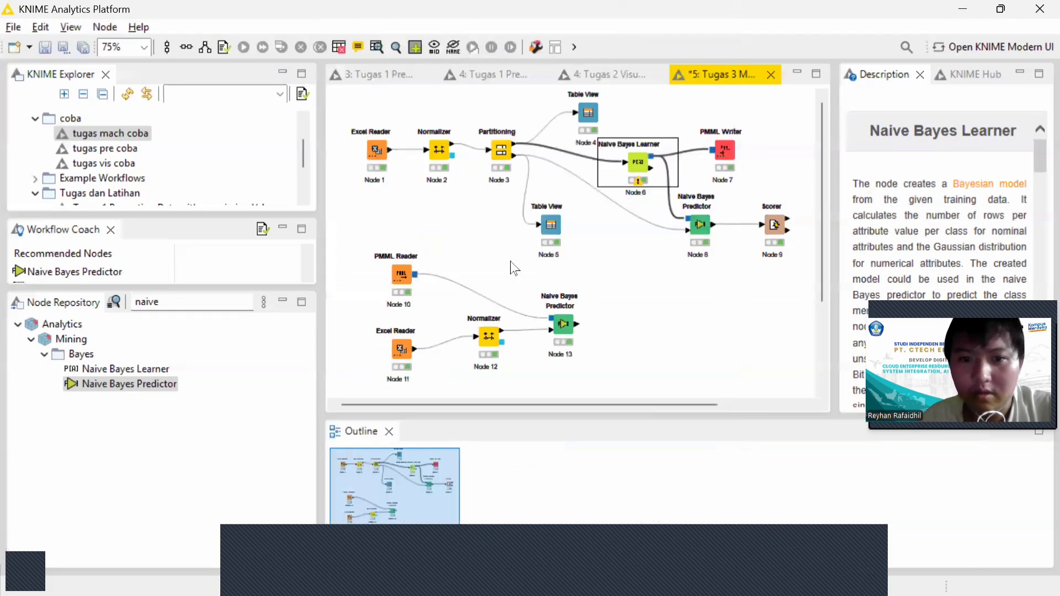
# Examine the Prediction (Cluster) column down through the last rows of the lower Naive Bayes Predictor's classified data.
pyautogui.click(559, 327)
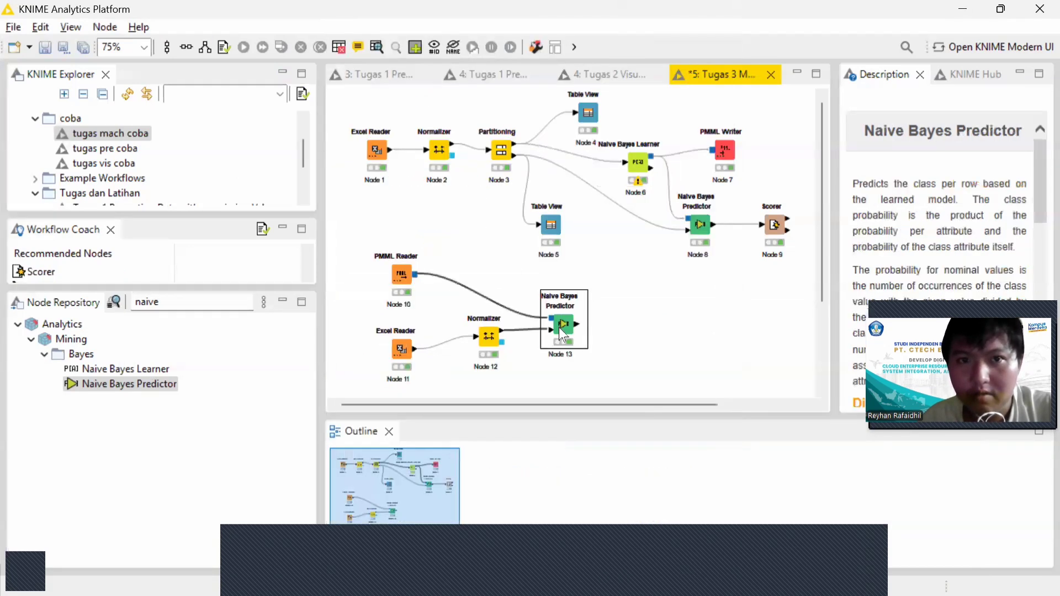
pyautogui.click(381, 48)
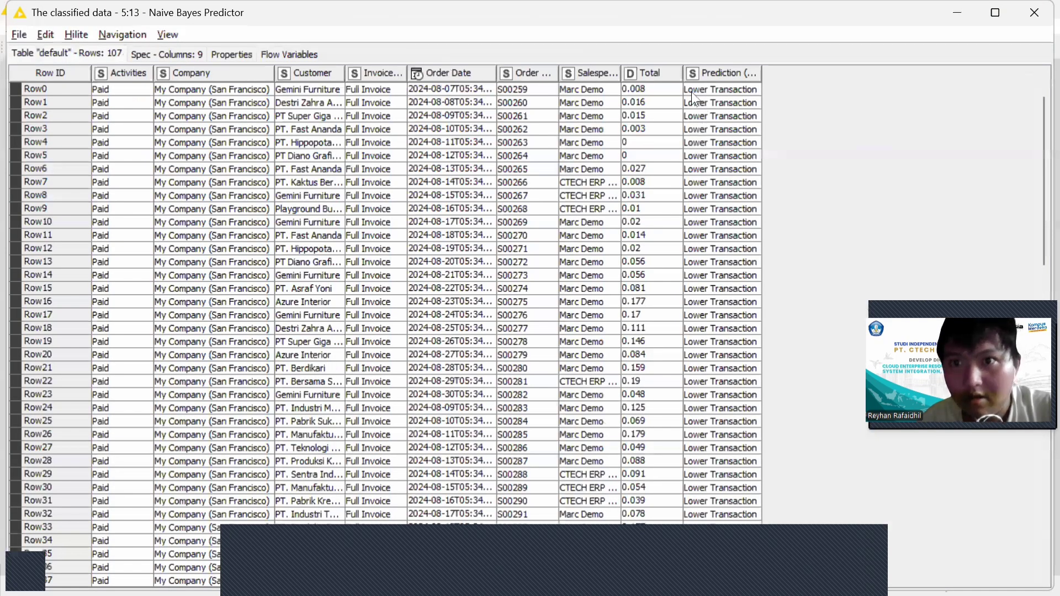
pyautogui.scroll(-3, 700, 261)
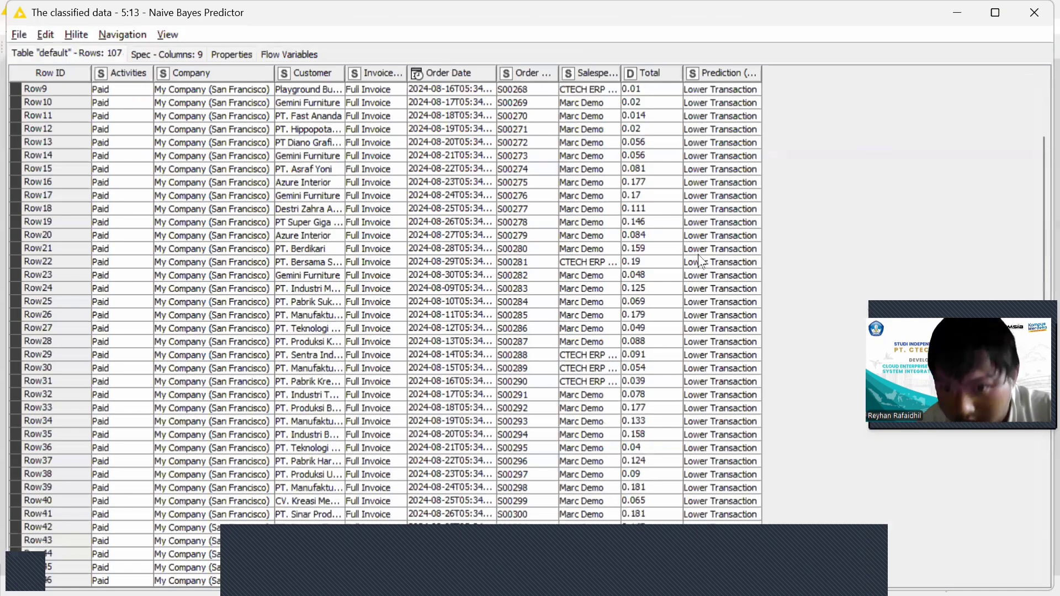
pyautogui.scroll(-20, 701, 260)
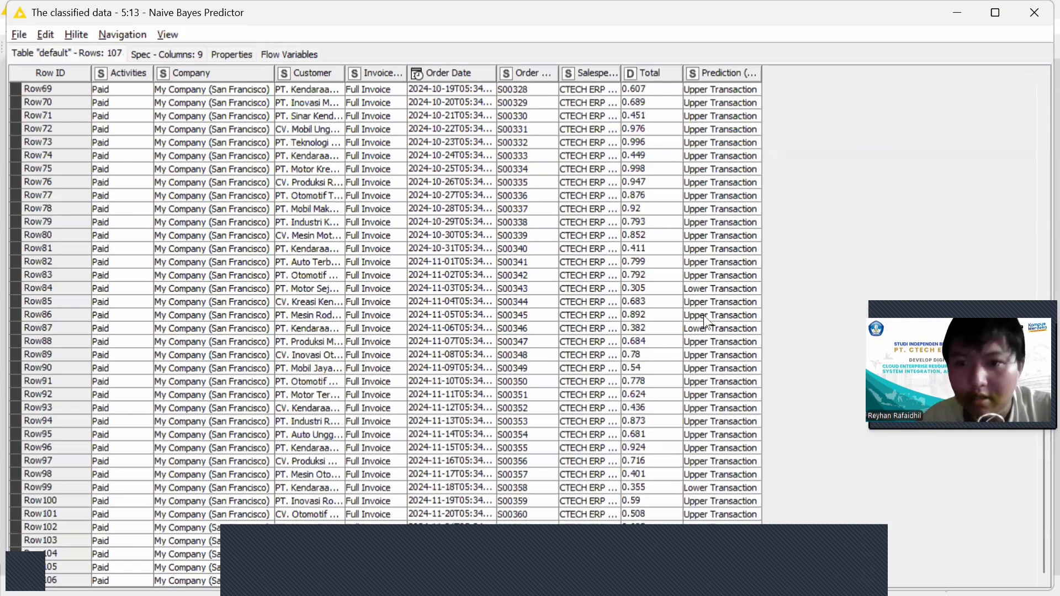
pyautogui.click(948, 13)
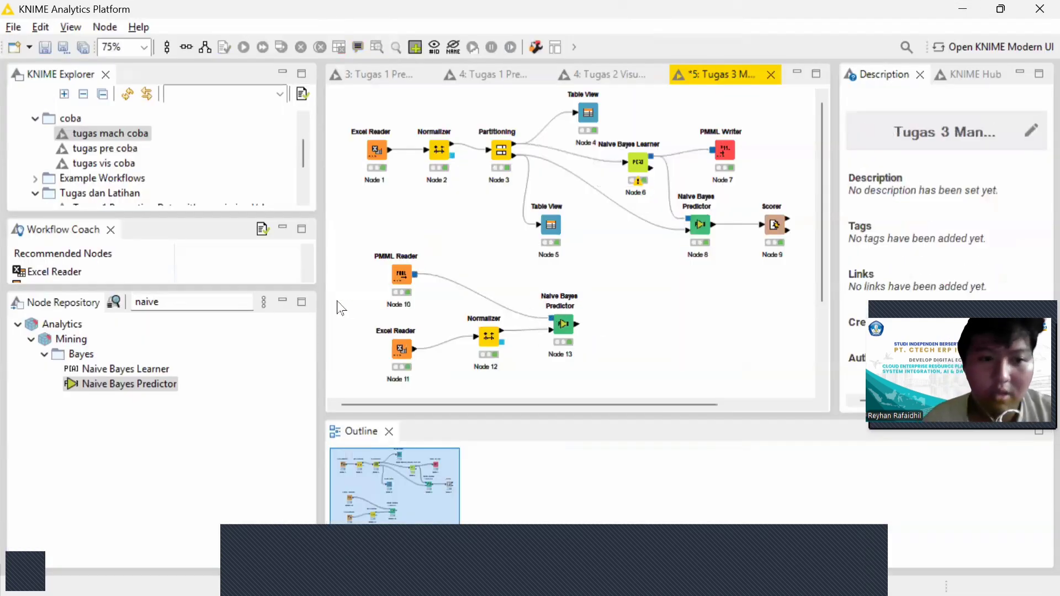
# Find the Denormalizer node by searching for "deno" and place it to the lower right of the new Naive Bayes Predictor.
pyautogui.click(195, 300)
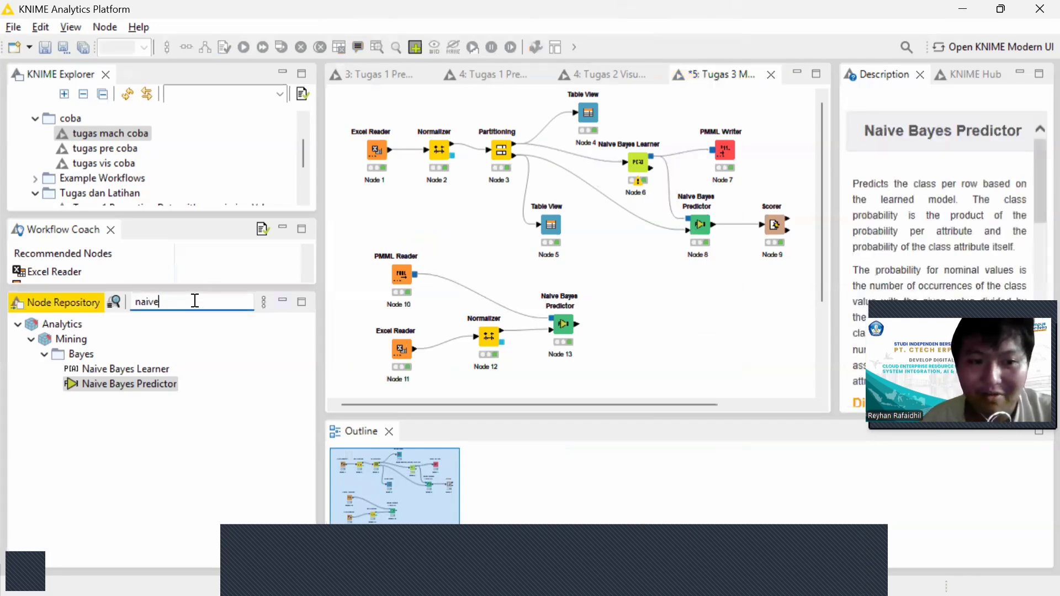
pyautogui.press('BackSpace')
pyautogui.press('BackSpace')
pyautogui.press('BackSpace')
pyautogui.press('BackSpace')
pyautogui.press('BackSpace')
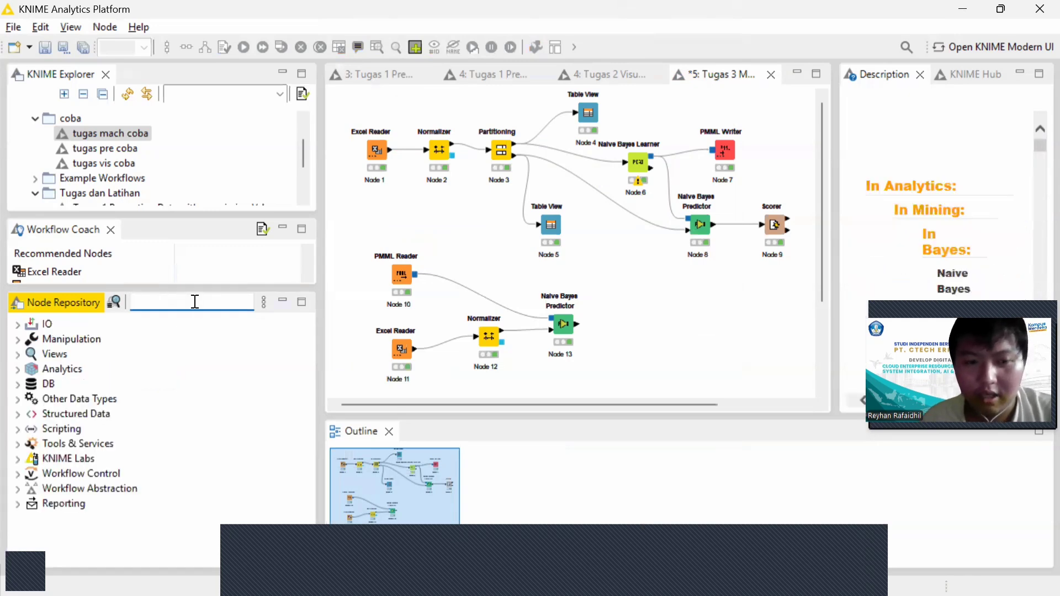
pyautogui.write('deno')
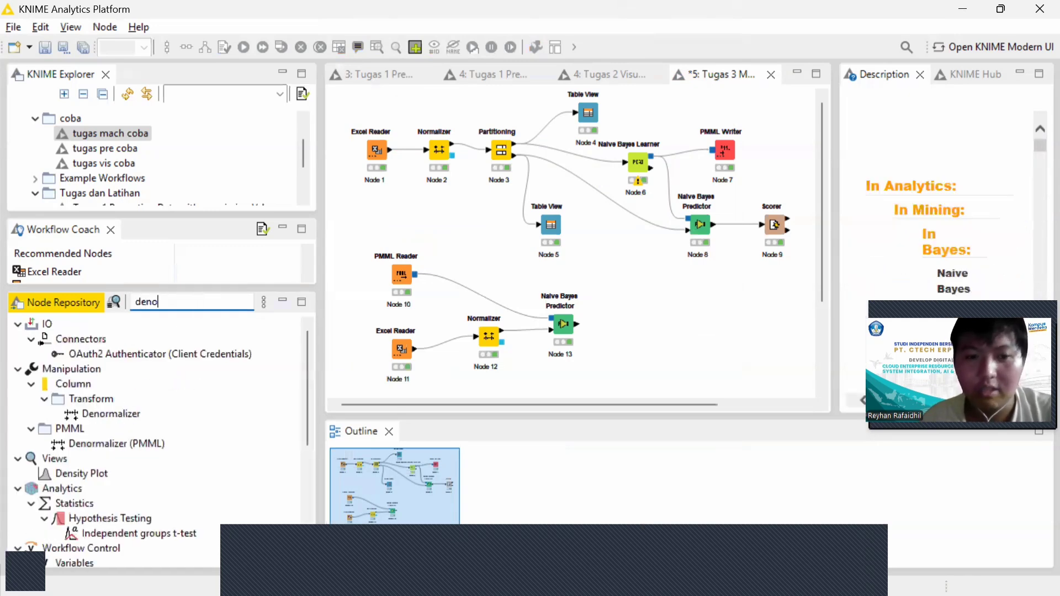
pyautogui.moveTo(107, 366); pyautogui.dragTo(651, 333)
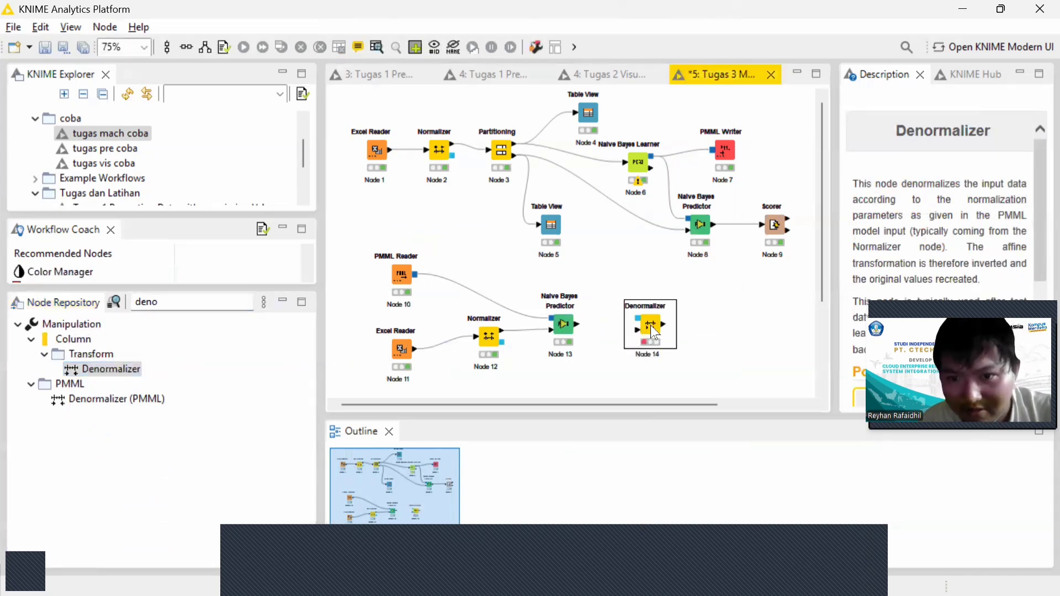
pyautogui.moveTo(640, 366); pyautogui.dragTo(641, 366)
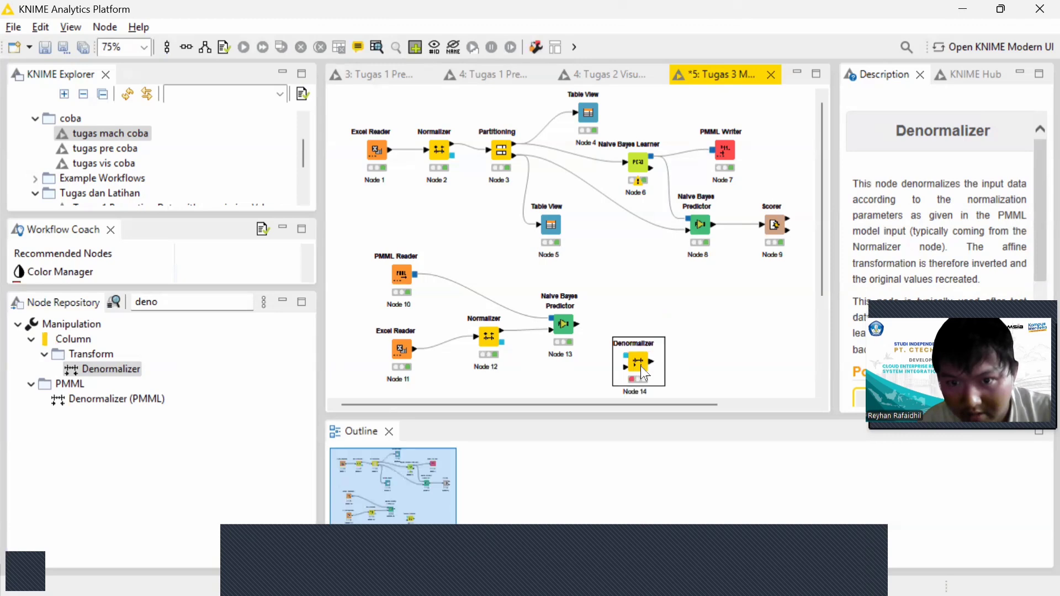
# Connect the lower Normalizer's model output to the Denormalizer's model input.
pyautogui.click(502, 339)
pyautogui.keyDown('ctrl'); pyautogui.click(559, 350); pyautogui.keyUp('ctrl')
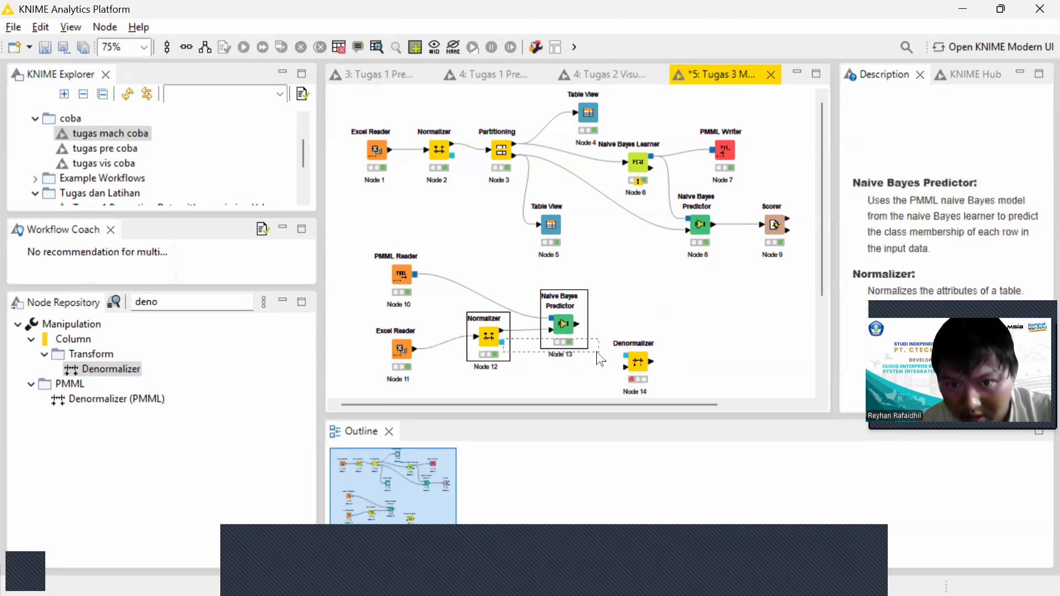
pyautogui.click(518, 377)
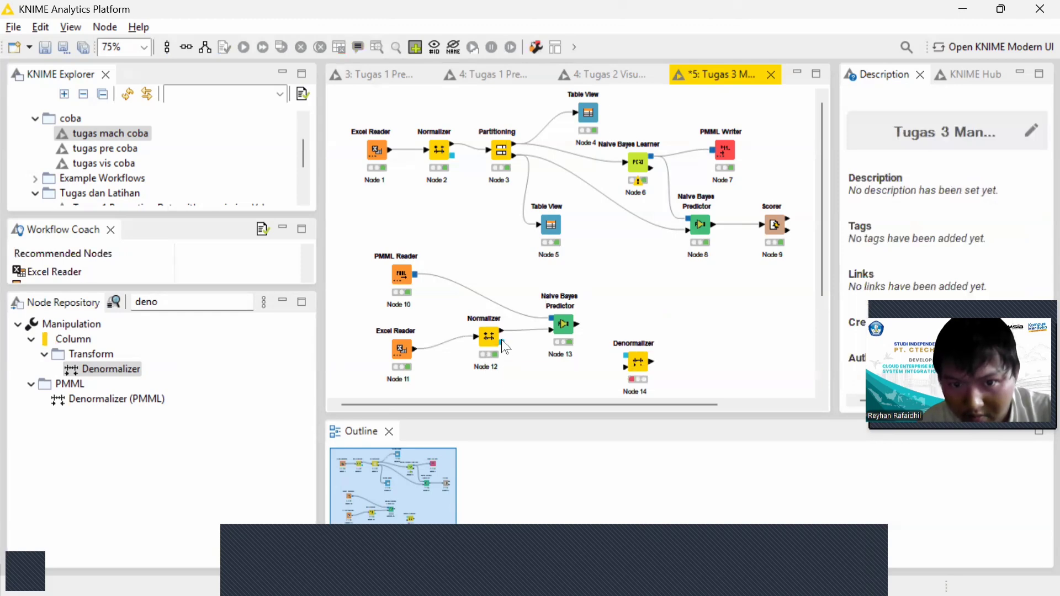
pyautogui.moveTo(501, 342); pyautogui.dragTo(625, 356)
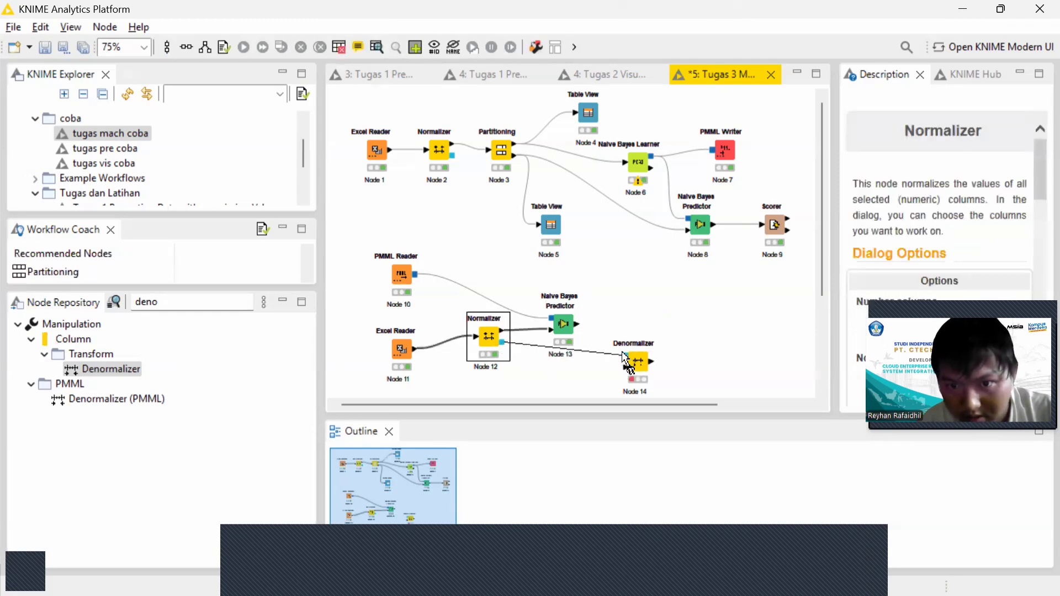
# Connect the lower Naive Bayes Predictor's classified data output to the Denormalizer's data input.
pyautogui.click(622, 352)
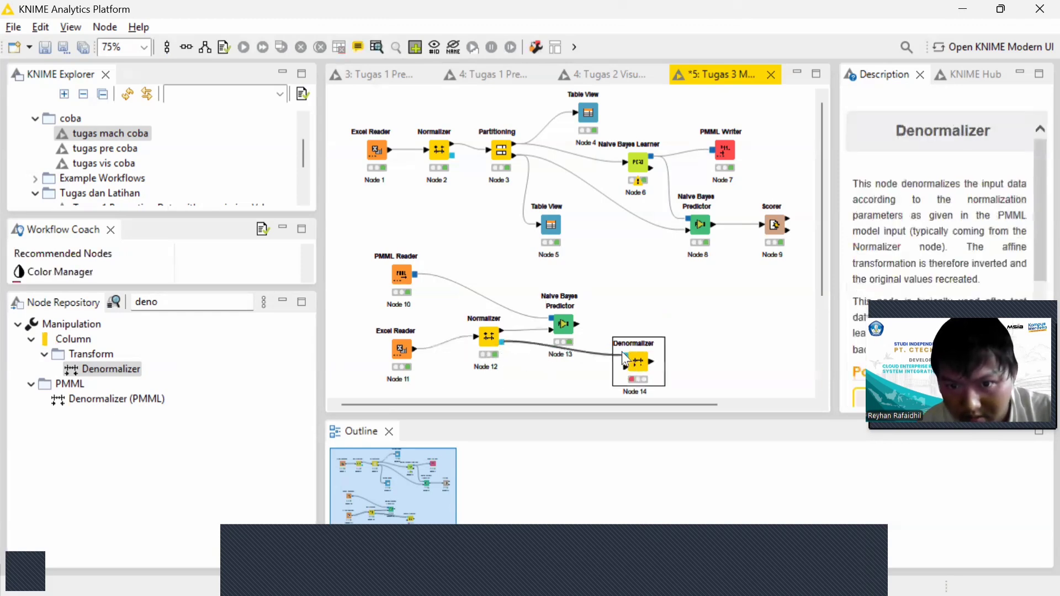
pyautogui.click(579, 329)
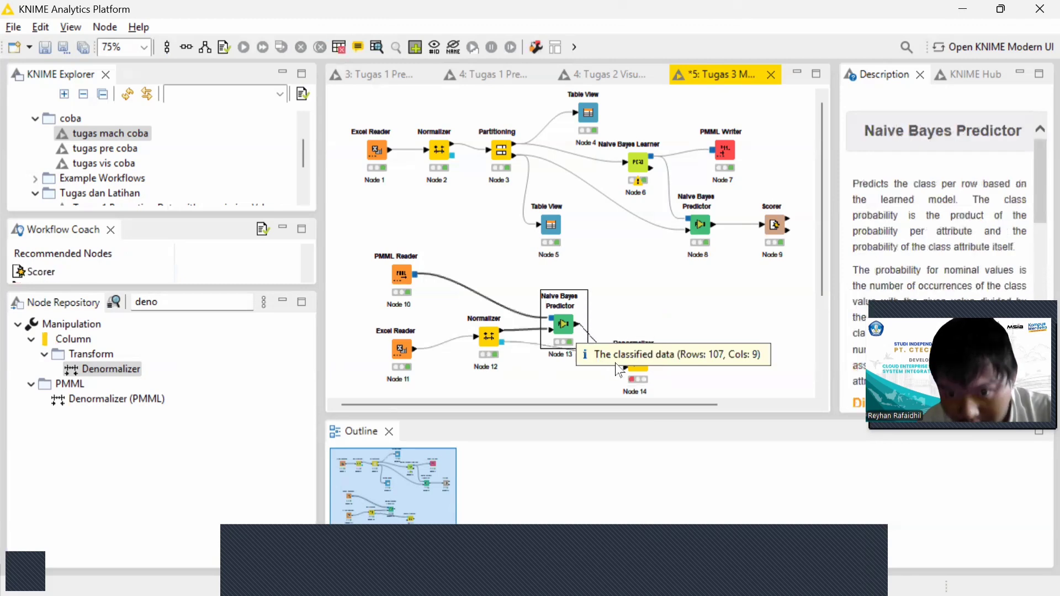
pyautogui.moveTo(617, 363); pyautogui.dragTo(622, 365)
pyautogui.click(621, 366)
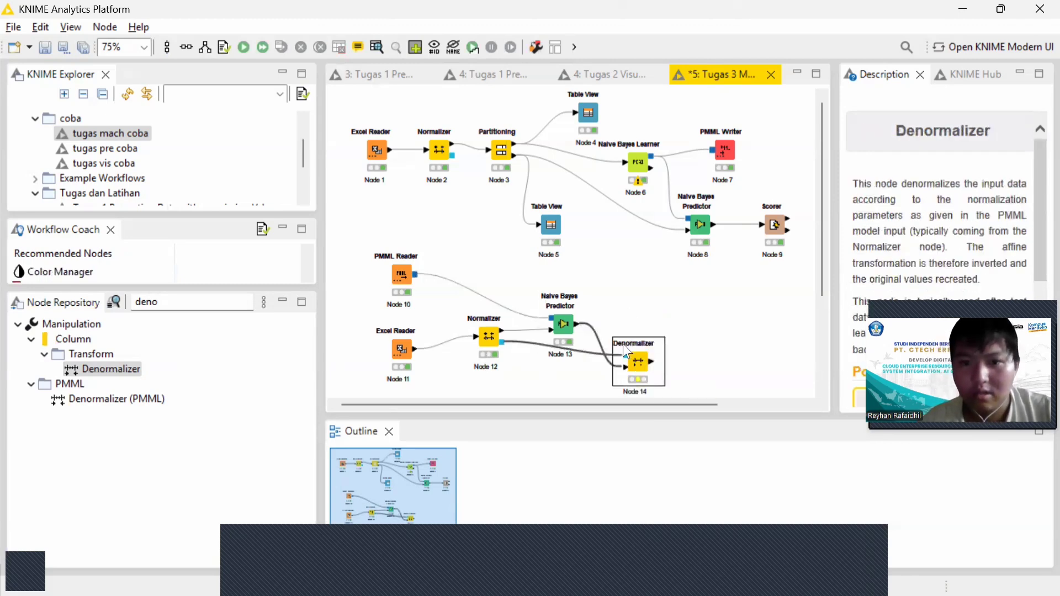
# Check the Denormalizer's configuration without changing it, then execute the node and open its denormalized output.
pyautogui.rightClick(625, 361)
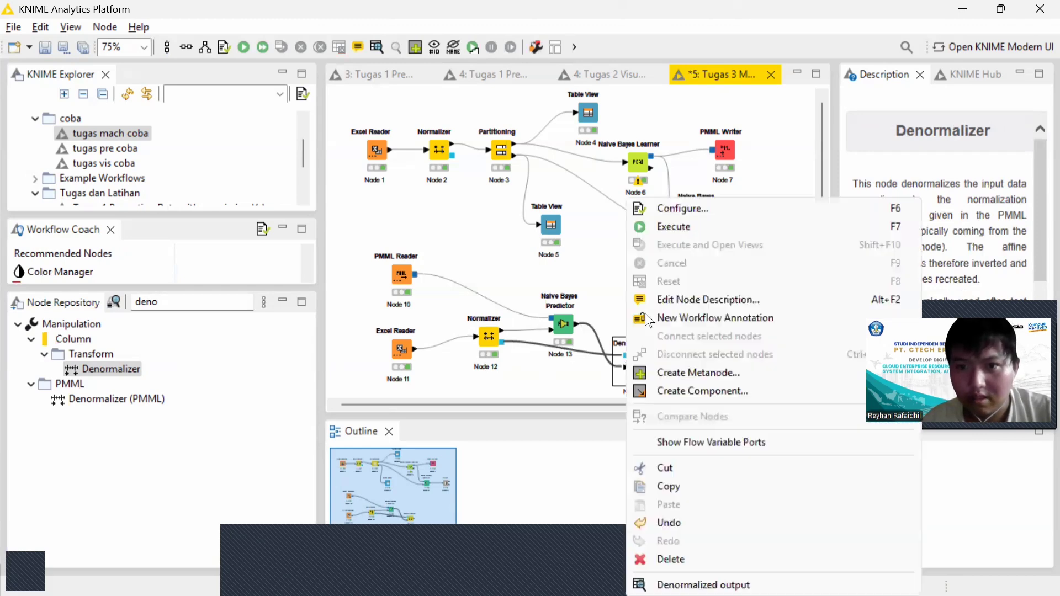
pyautogui.click(694, 209)
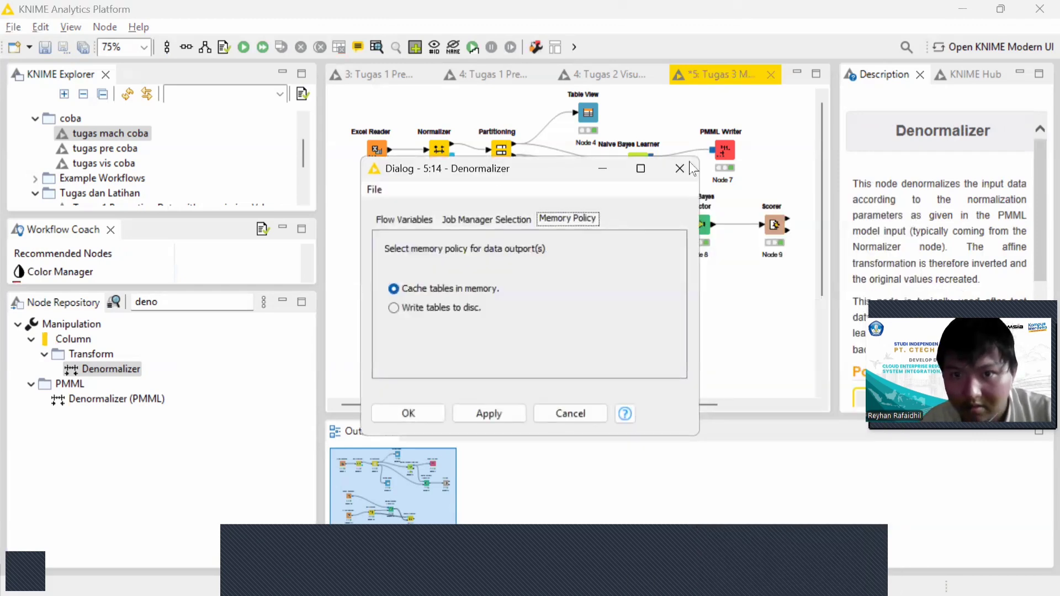
pyautogui.click(672, 164)
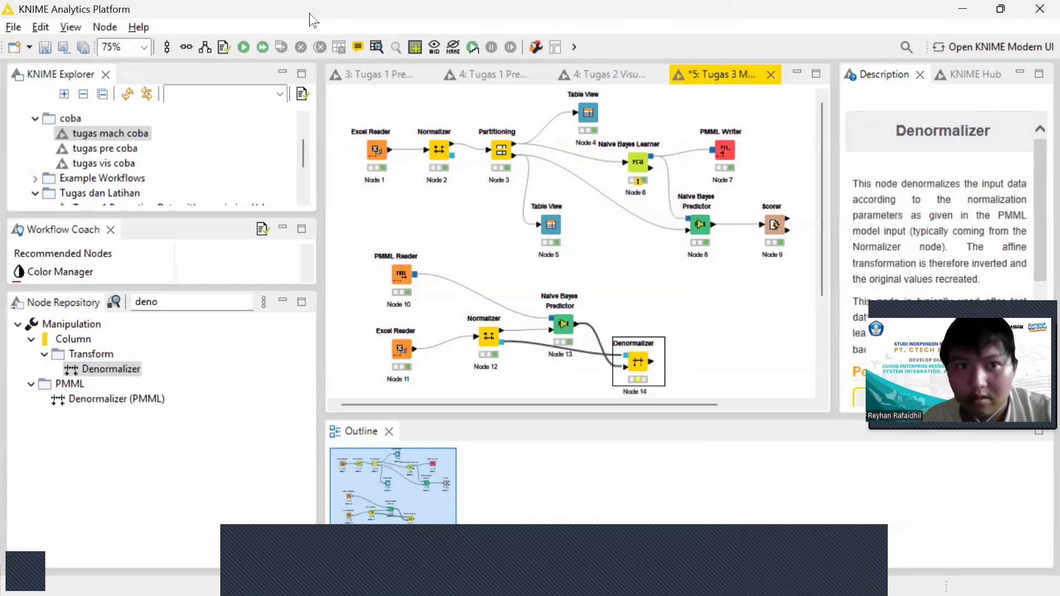
pyautogui.click(243, 46)
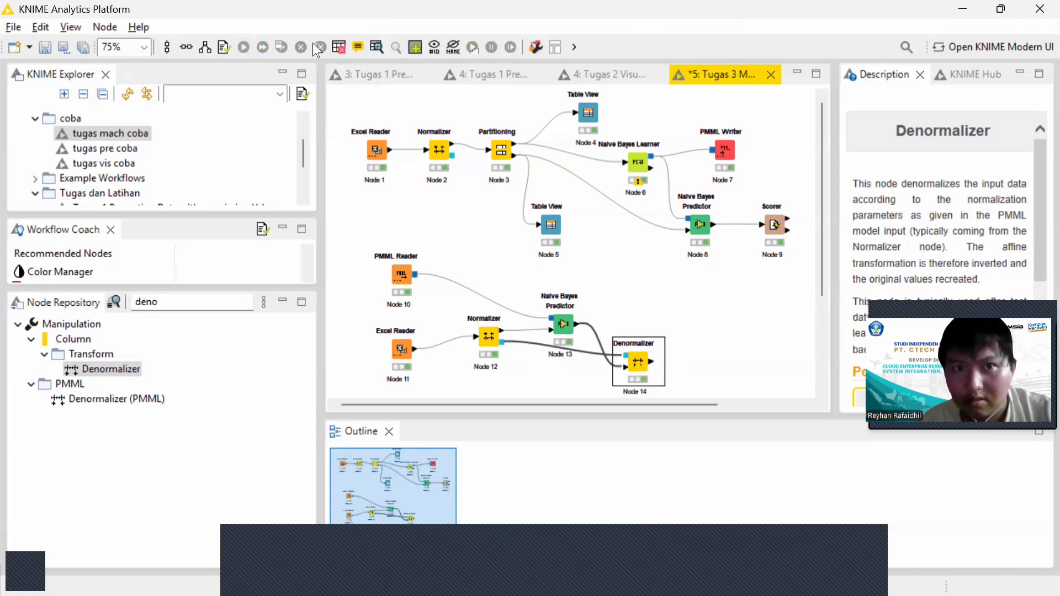
pyautogui.click(377, 49)
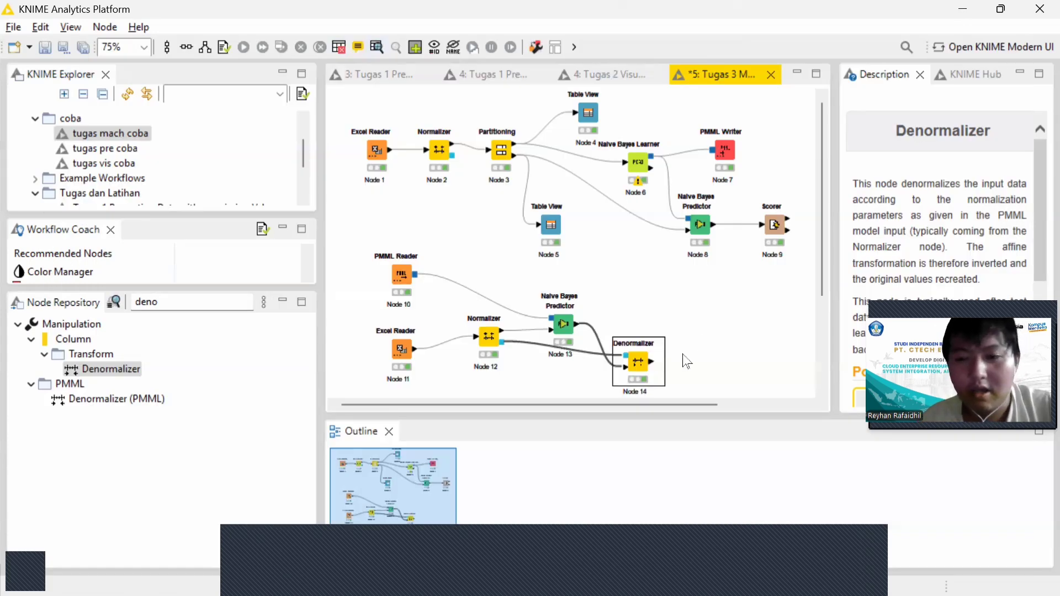
pyautogui.hscroll(3, 686, 362)
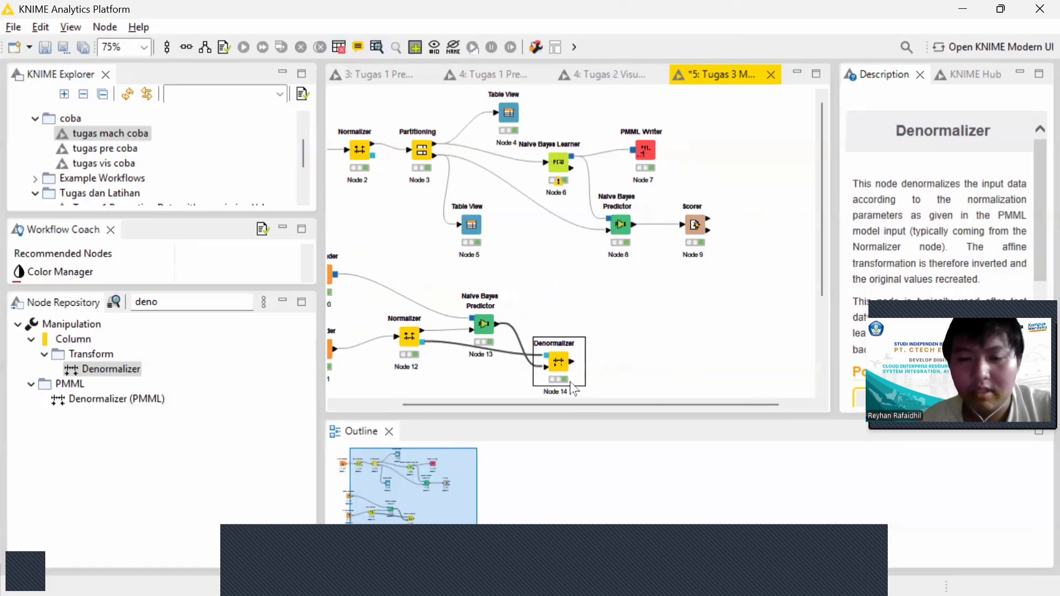
pyautogui.hscroll(-3, 685, 324)
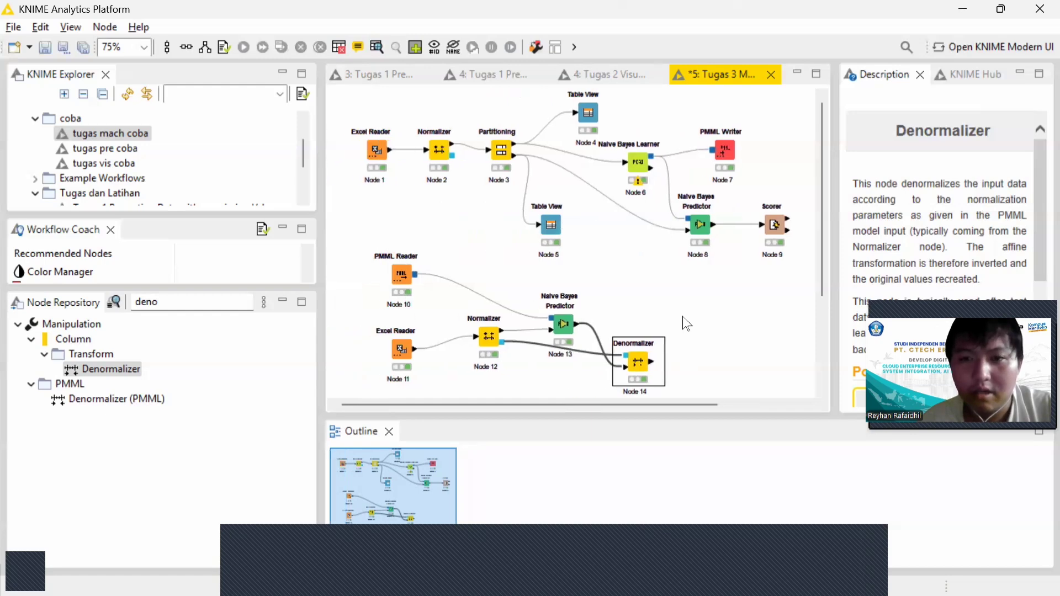
pyautogui.hscroll(3, 683, 324)
pyautogui.hscroll(-3, 686, 324)
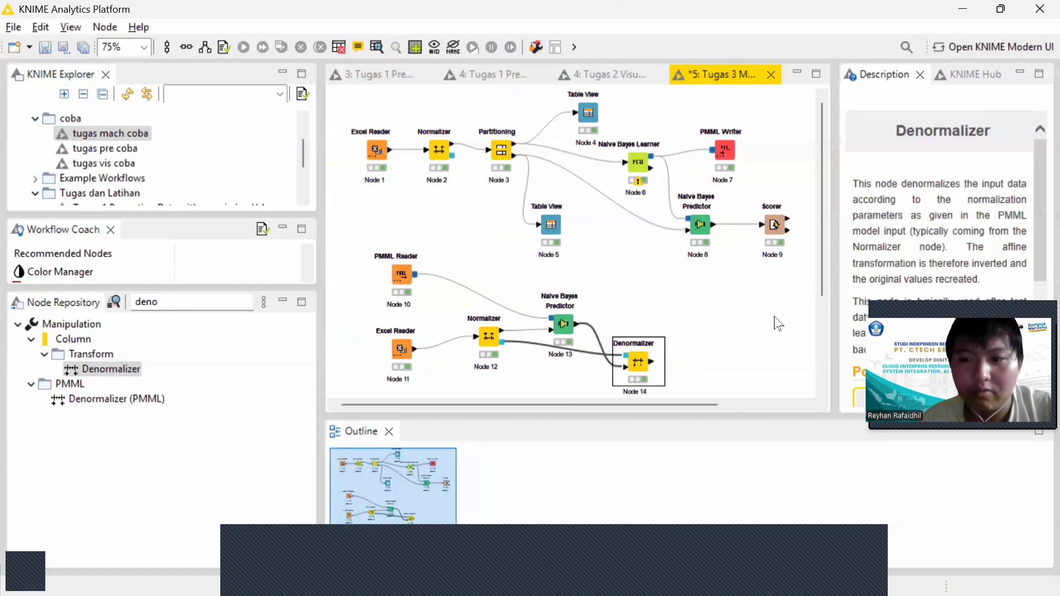
pyautogui.hscroll(1, 778, 324)
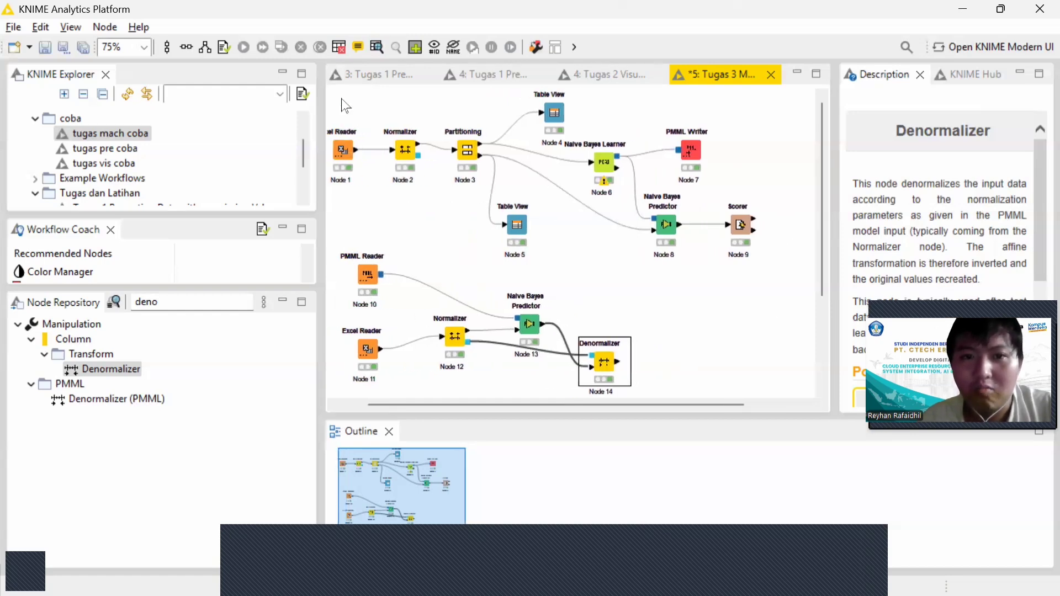
pyautogui.hscroll(-1, 329, 102)
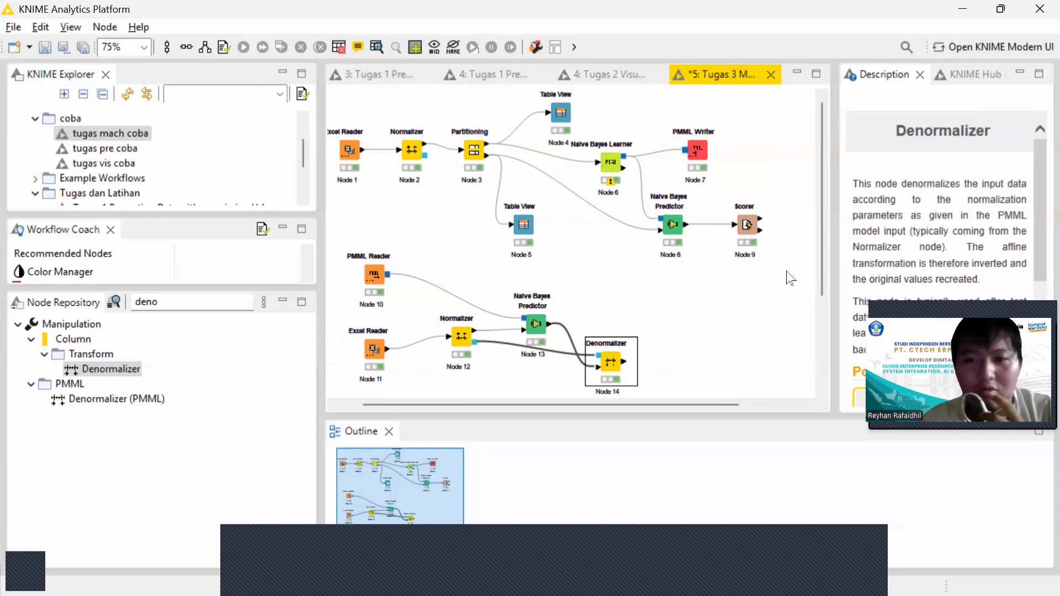
# Find the GroupBy node by searching for "grou" and place it to the upper right of the Denormalizer.
pyautogui.click(184, 304)
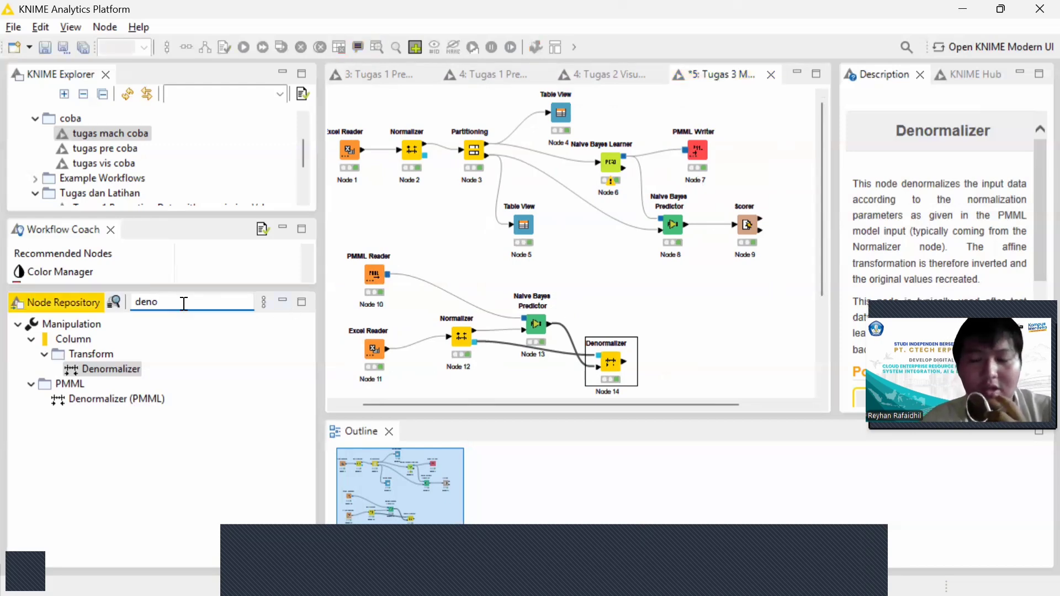
pyautogui.press('BackSpace')
pyautogui.press('BackSpace')
pyautogui.press('BackSpace')
pyautogui.press('BackSpace')
pyautogui.write('g')
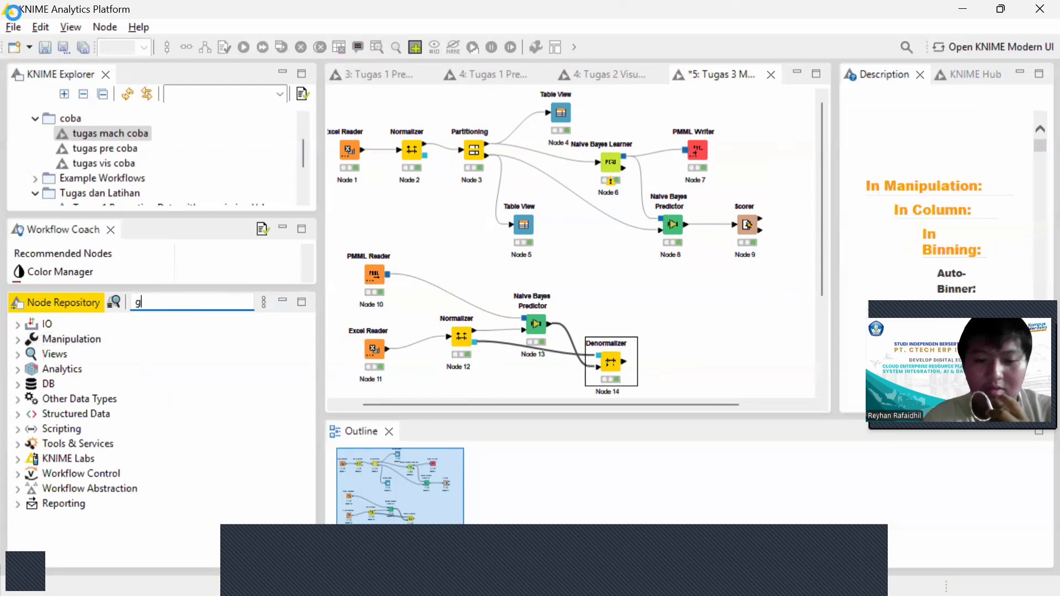
pyautogui.write('rou')
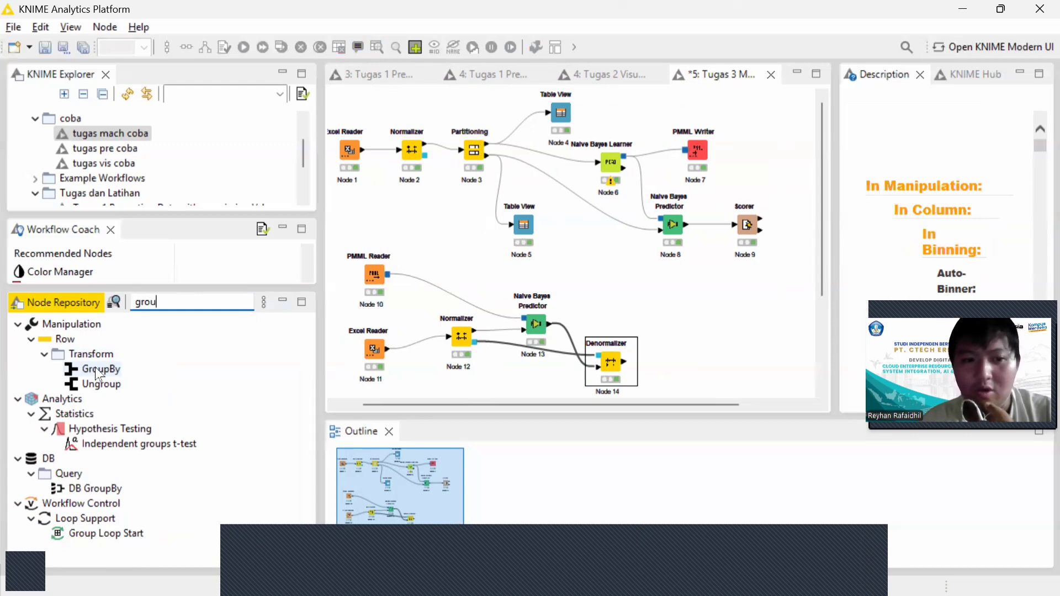
pyautogui.moveTo(95, 367); pyautogui.dragTo(723, 336)
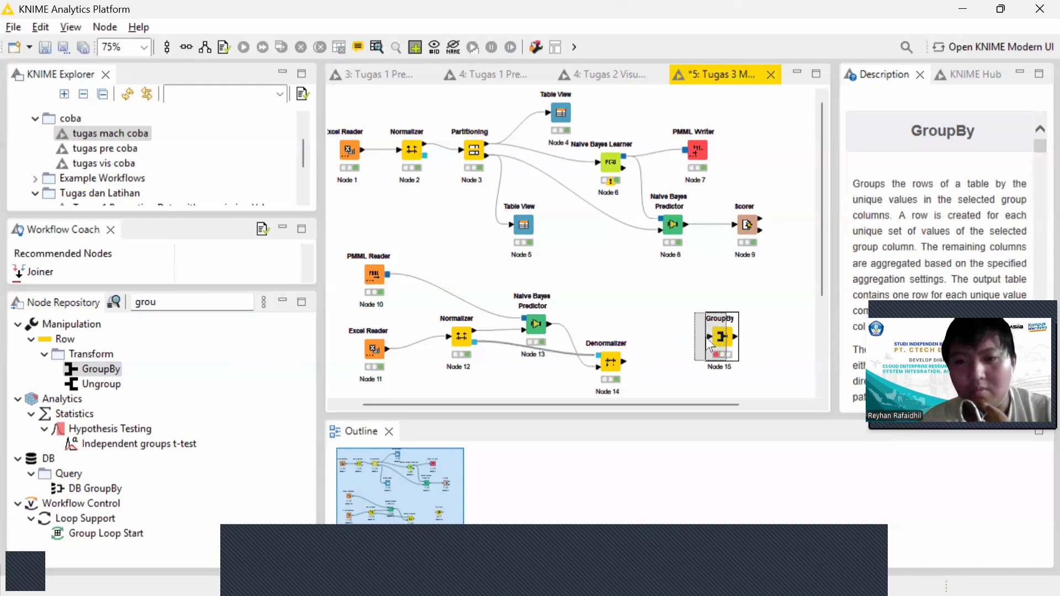
pyautogui.moveTo(680, 339); pyautogui.dragTo(678, 339)
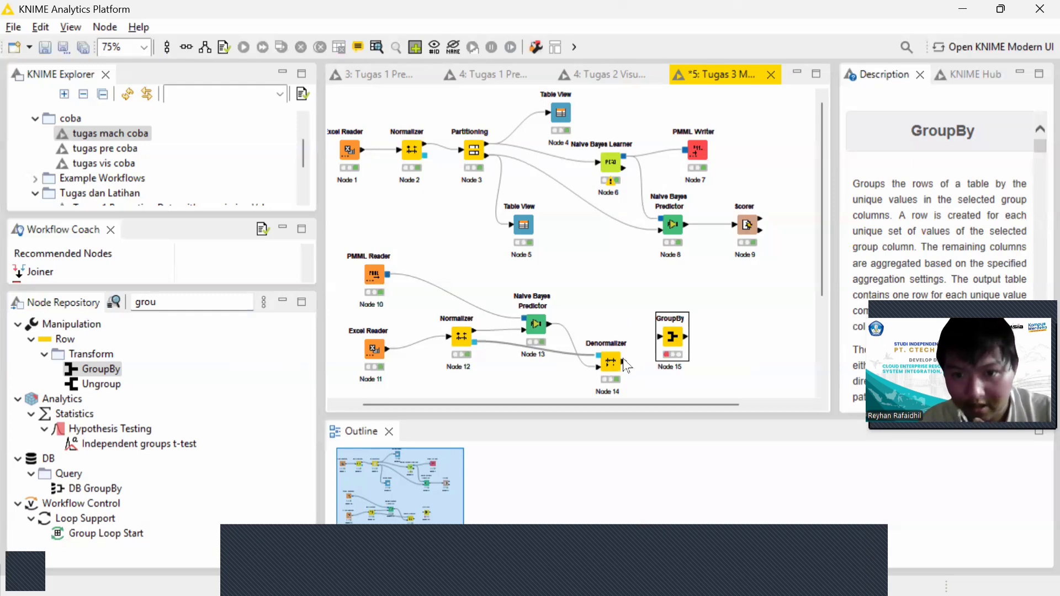
# Connect the Denormalizer's output to the GroupBy node's input.
pyautogui.moveTo(622, 360); pyautogui.dragTo(656, 339)
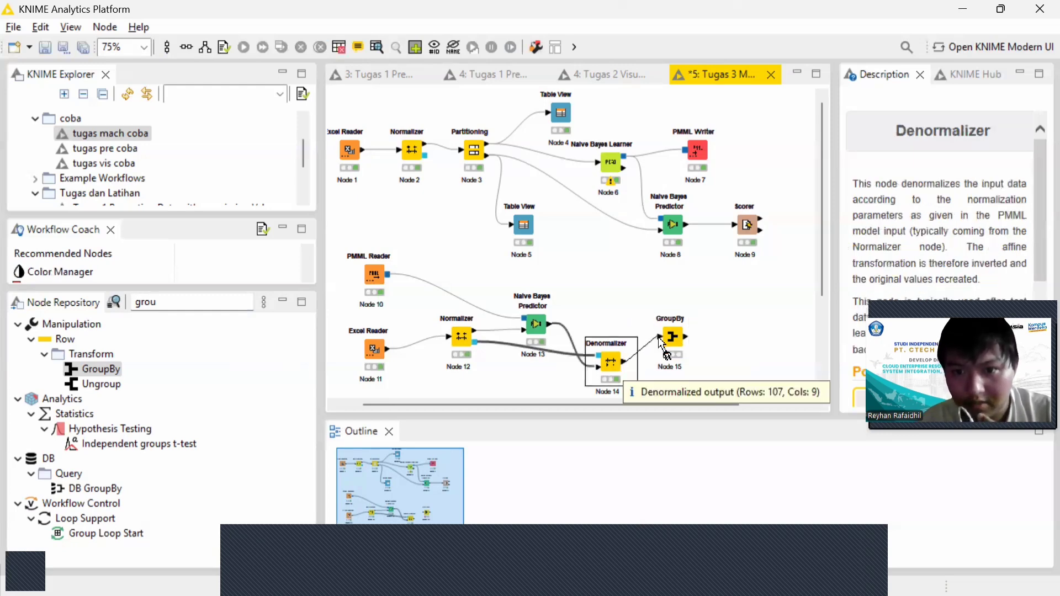
pyautogui.click(657, 339)
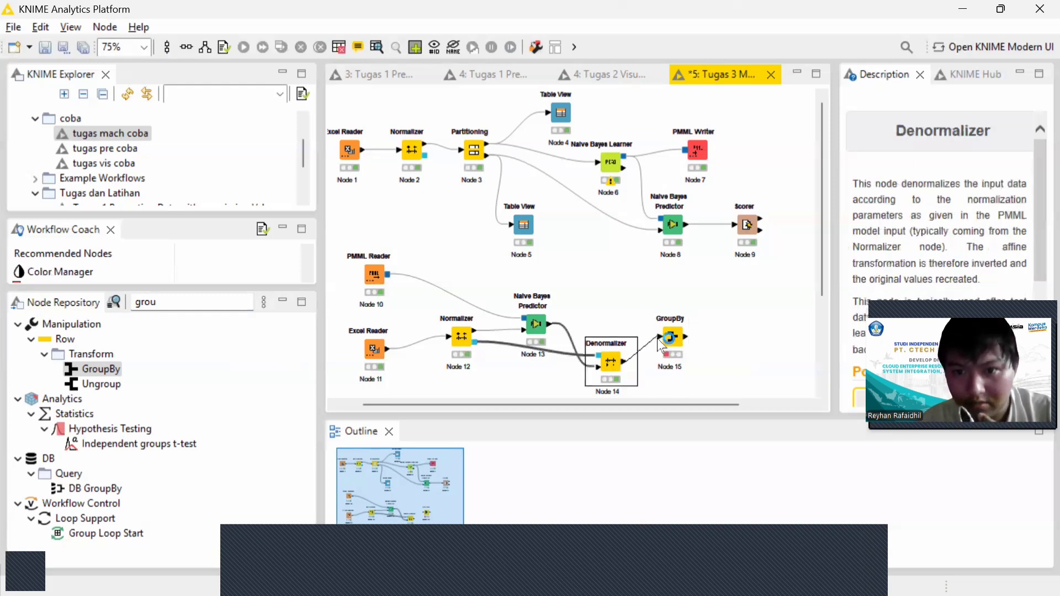
pyautogui.click(723, 346)
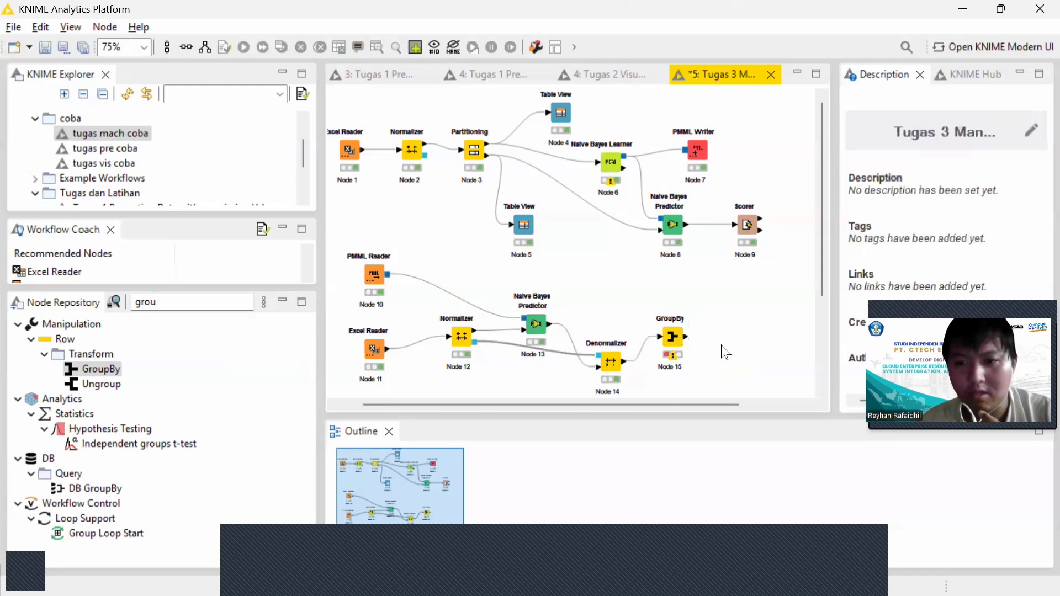
# Open the GroupBy node's configuration and add Customer as the group column.
pyautogui.click(671, 336)
pyautogui.rightClick(671, 336)
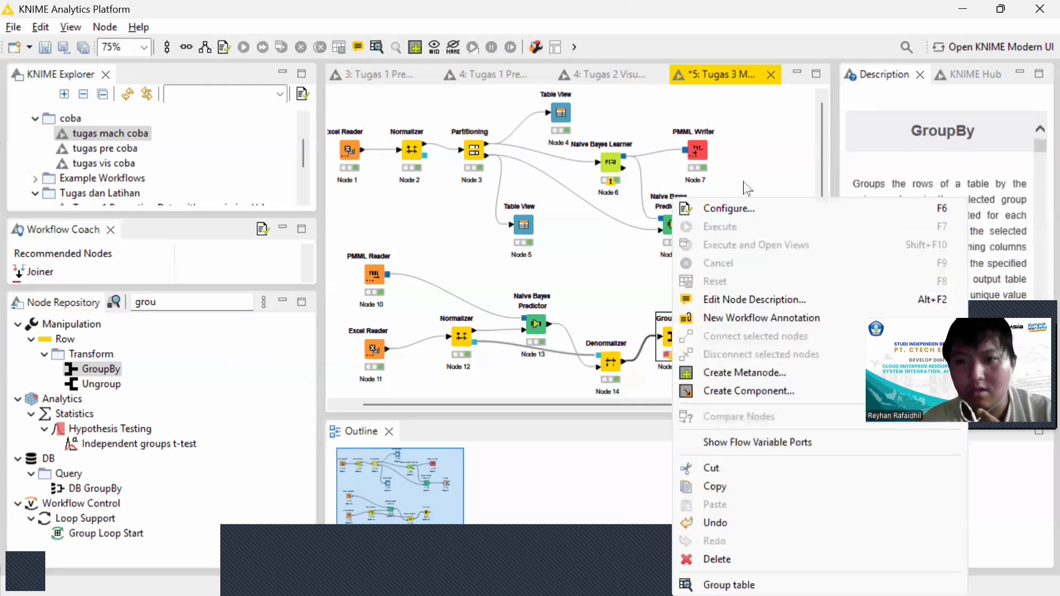
pyautogui.click(735, 209)
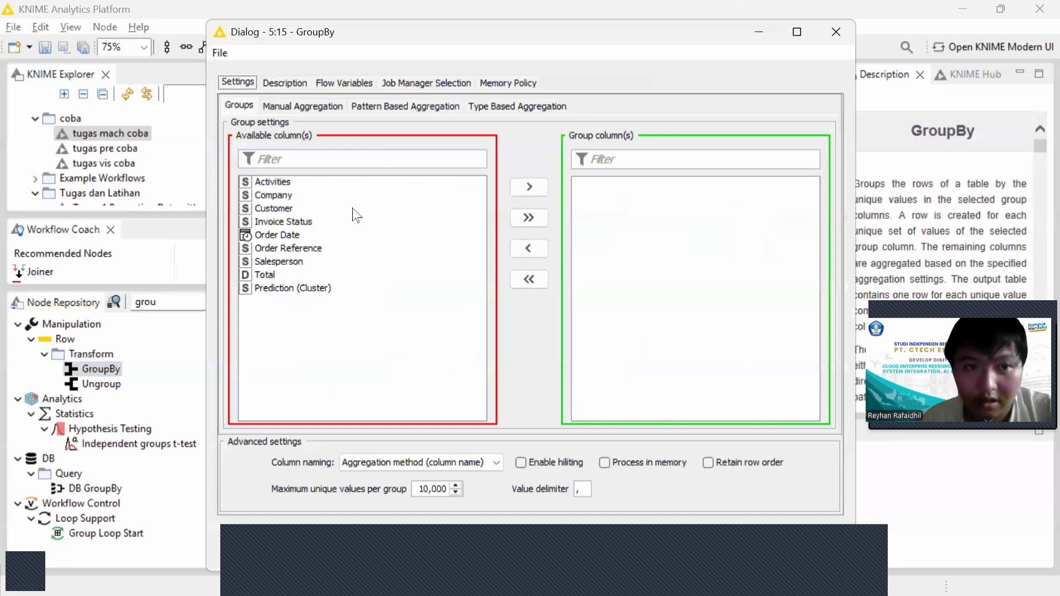
pyautogui.click(260, 209)
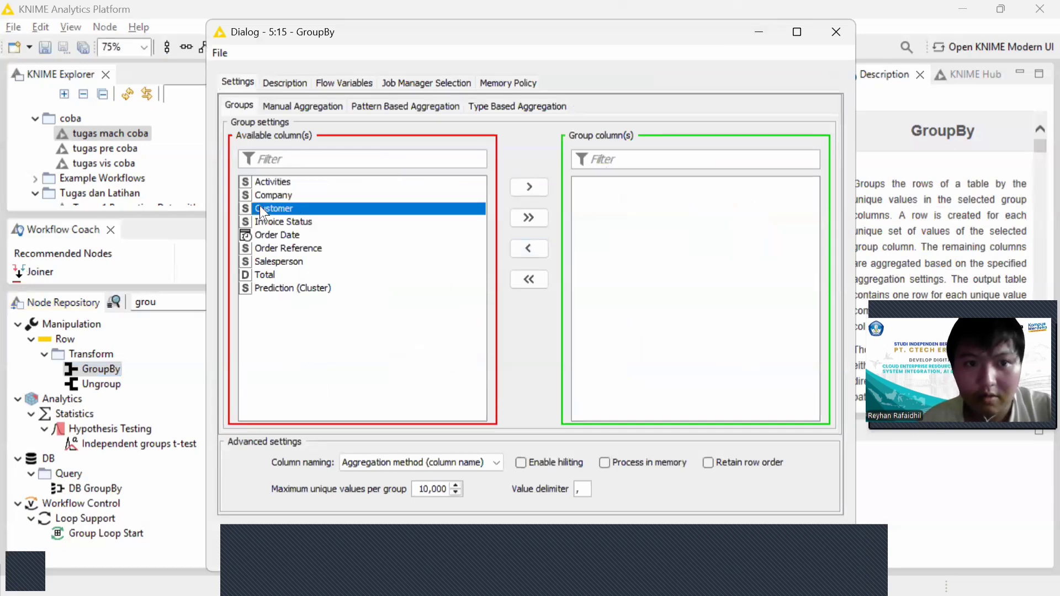
pyautogui.click(536, 185)
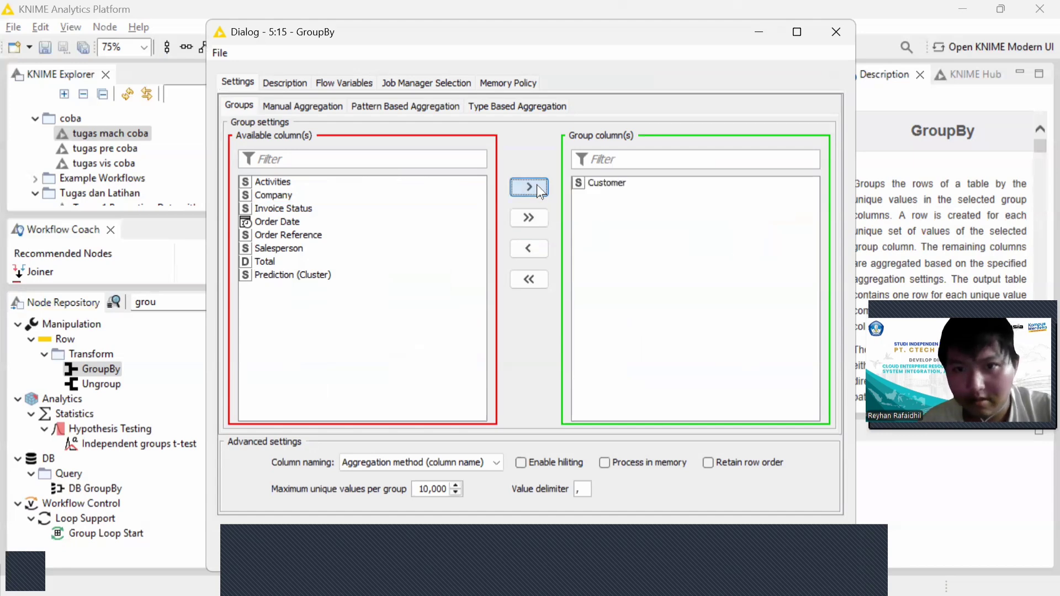
# Add Total as a manual aggregation column with the Sum method and accept the GroupBy configuration.
pyautogui.click(303, 106)
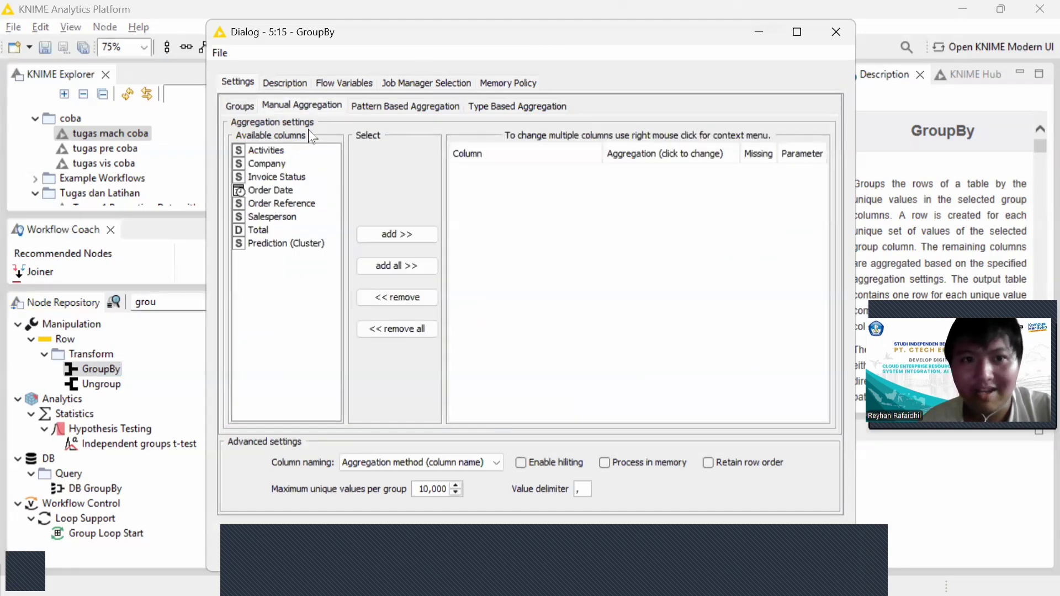
pyautogui.click(260, 229)
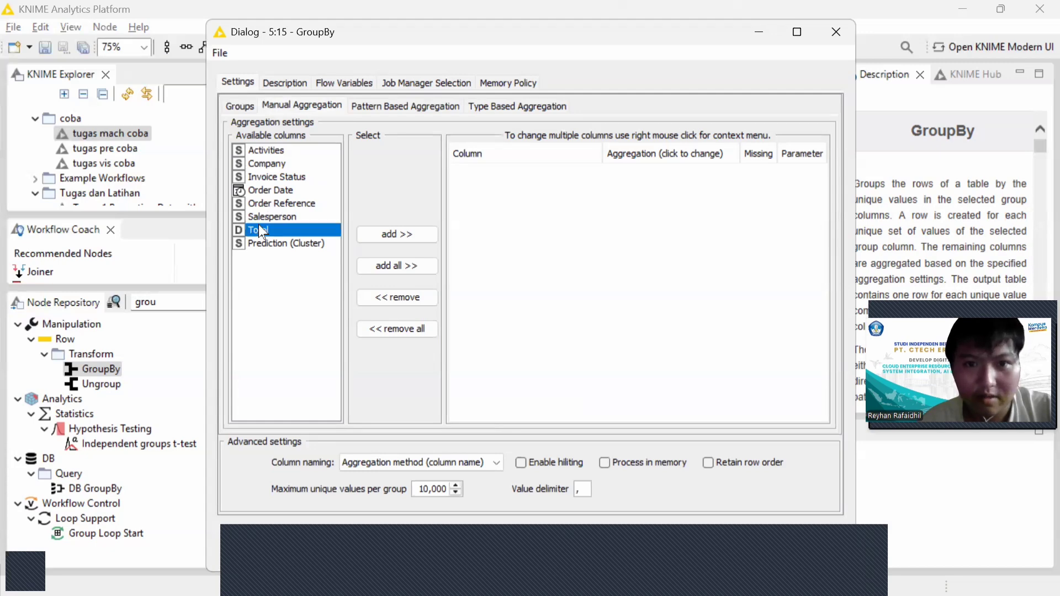
pyautogui.click(388, 238)
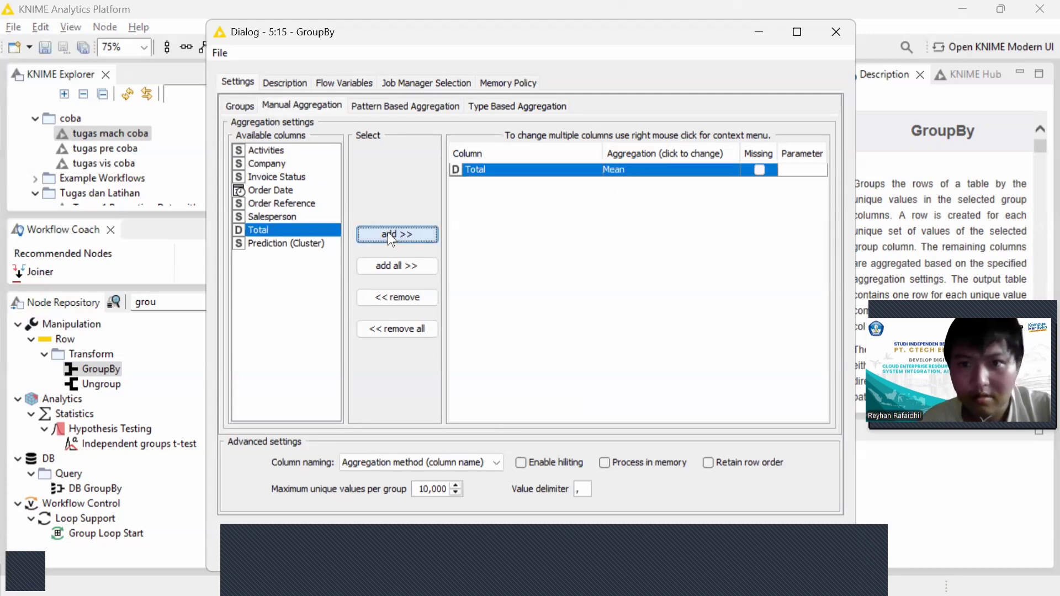
pyautogui.click(623, 164)
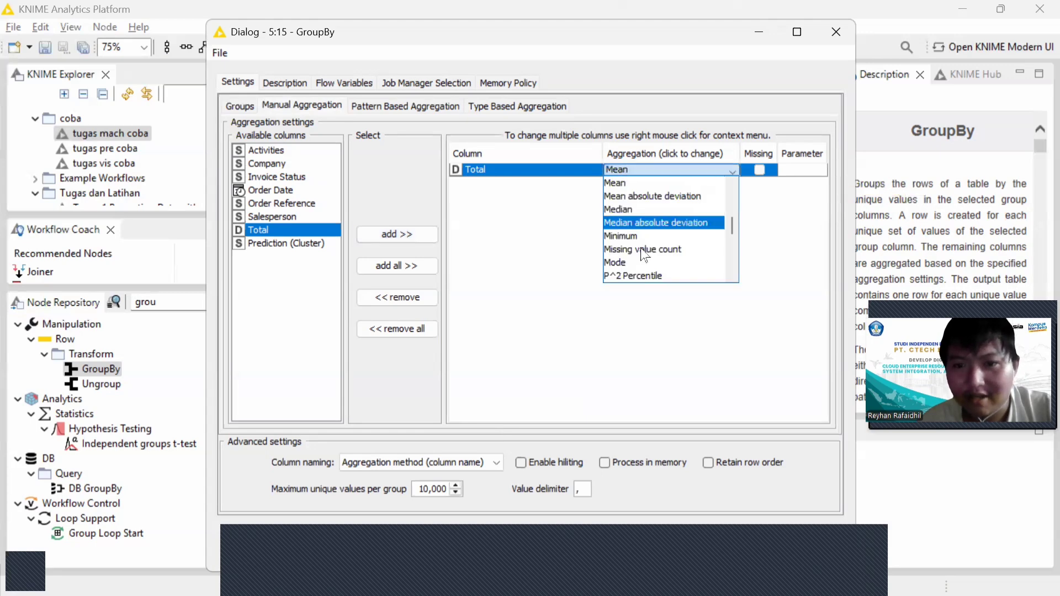
pyautogui.scroll(-2, 649, 268)
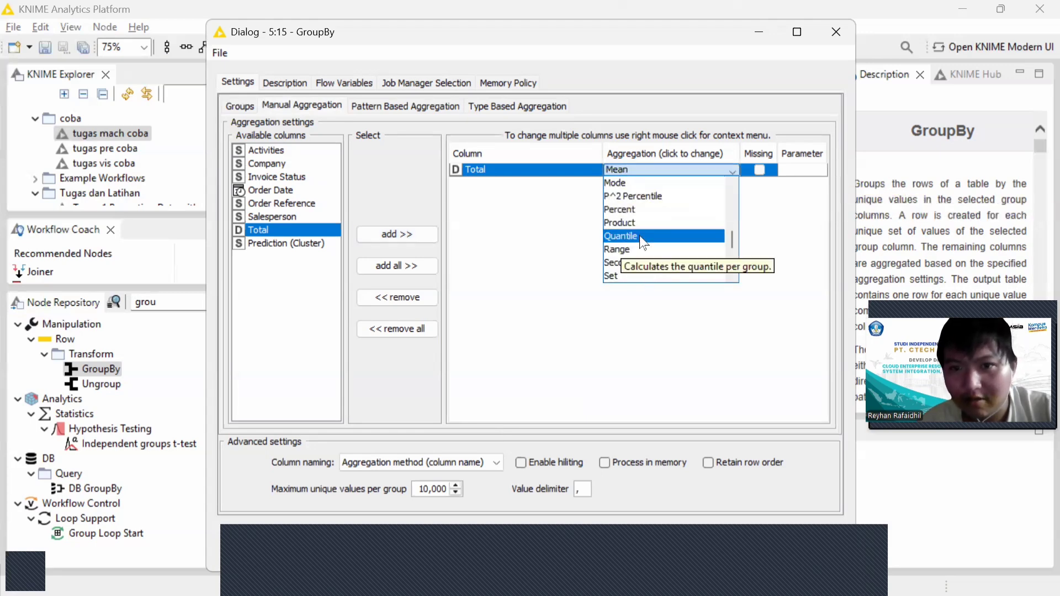
pyautogui.scroll(-2, 639, 235)
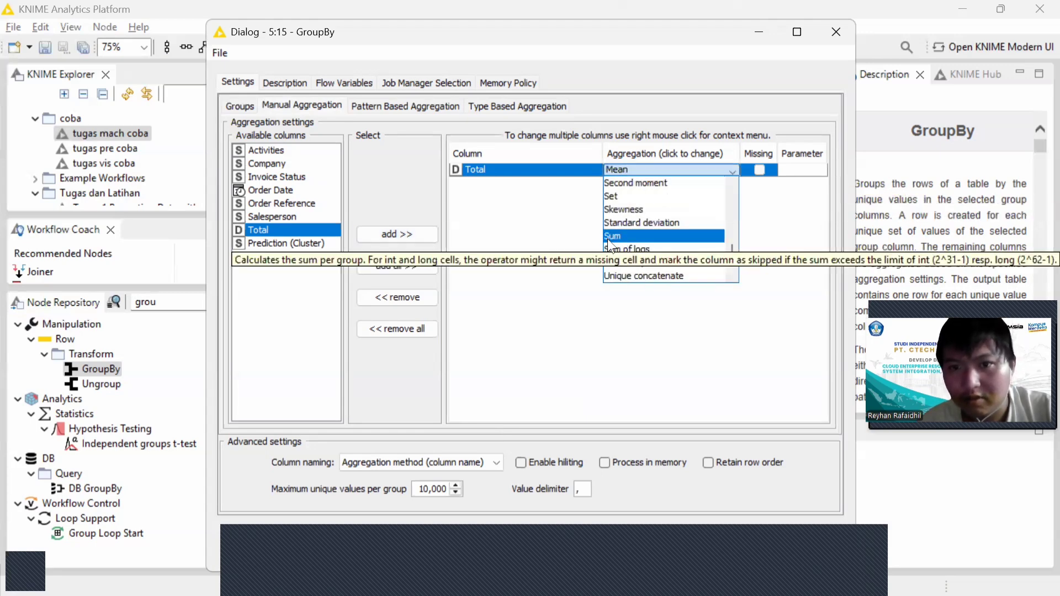
pyautogui.click(615, 237)
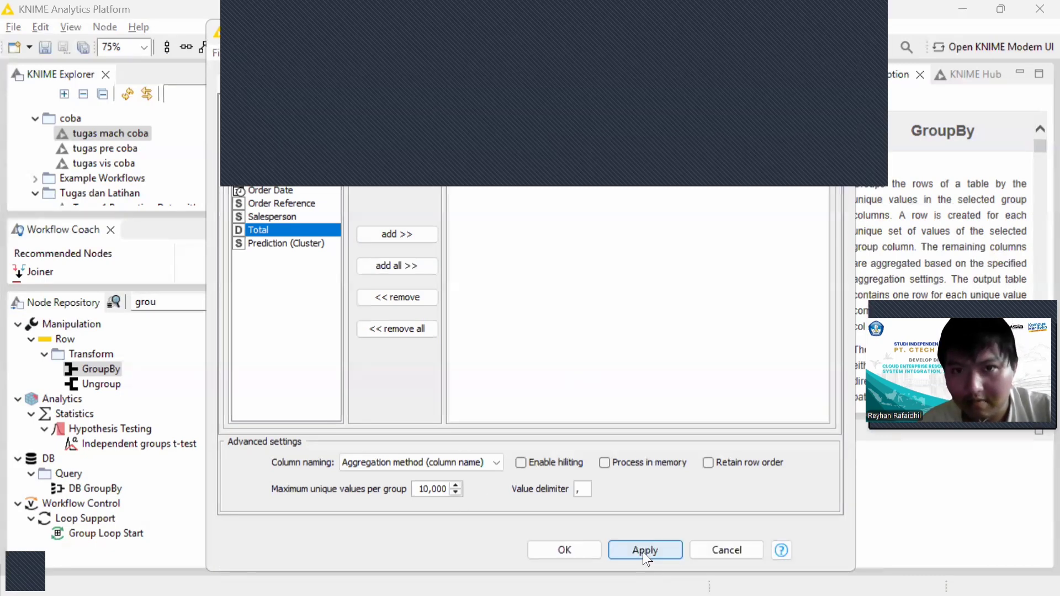
pyautogui.click(573, 550)
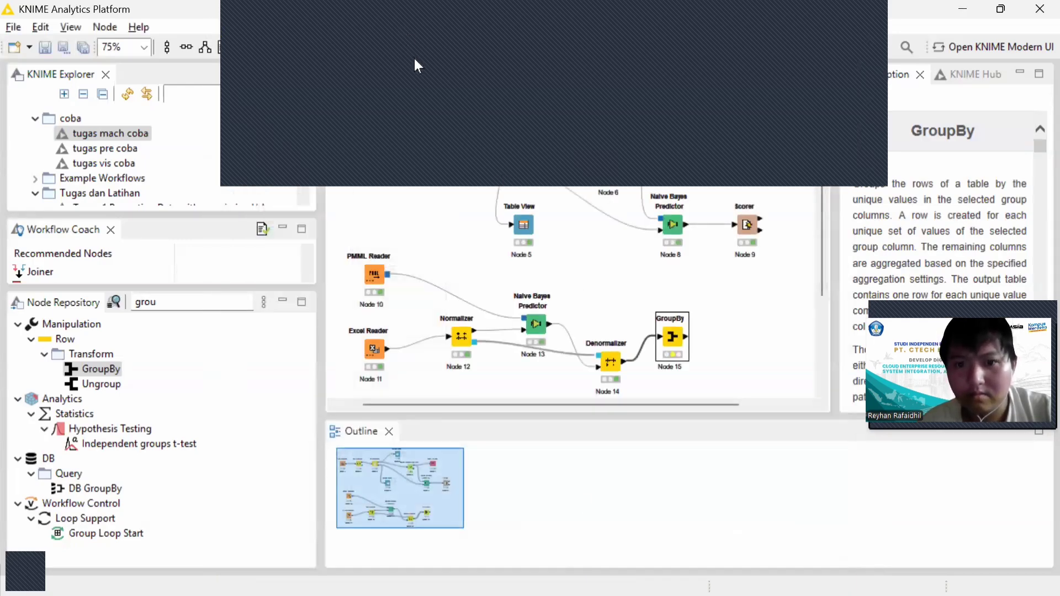
pyautogui.click(734, 448)
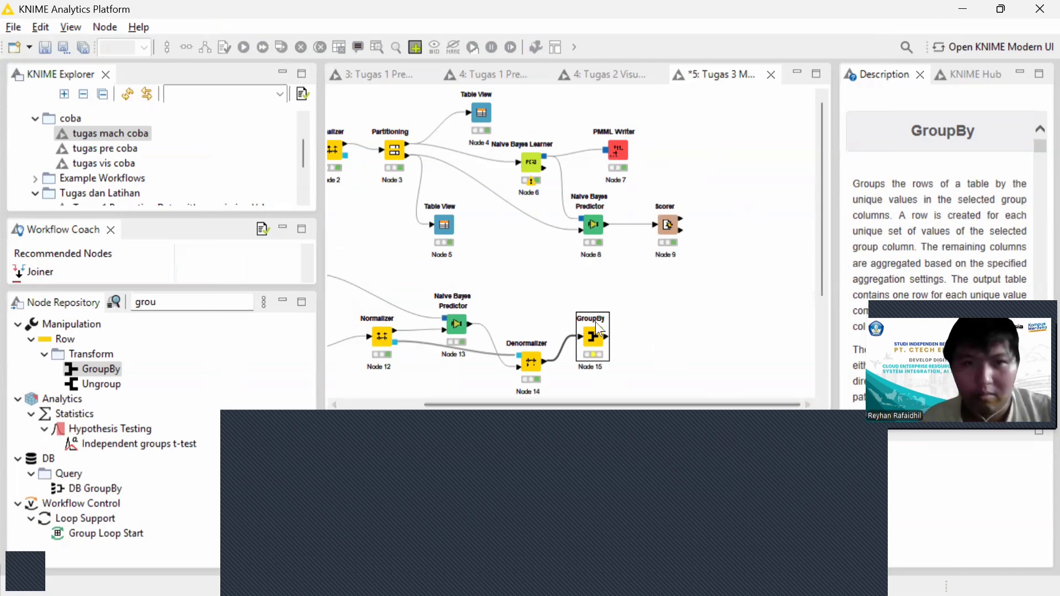
pyautogui.click(669, 342)
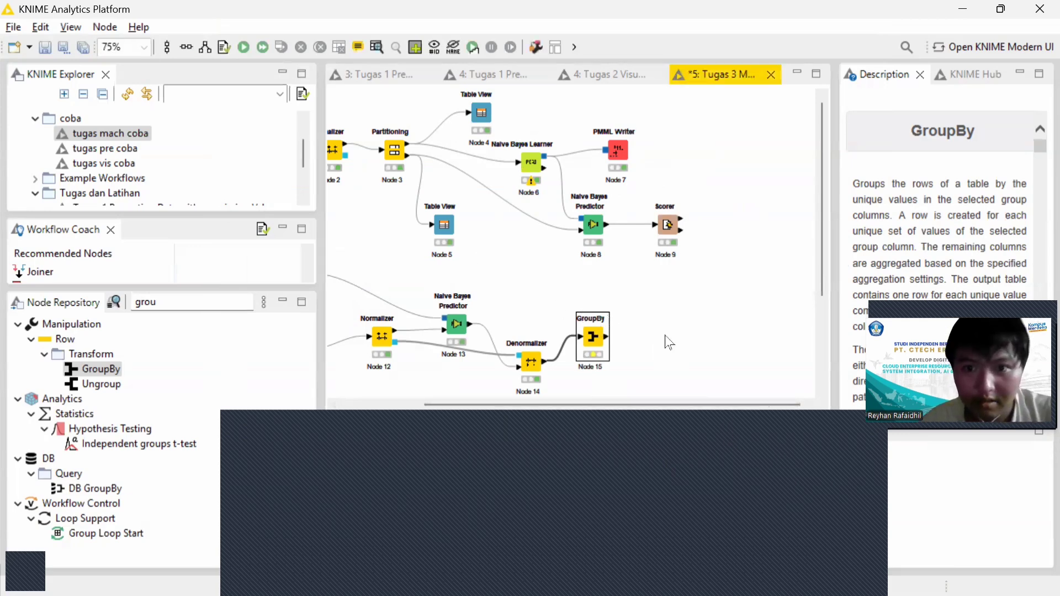
# Execute the GroupBy node and inspect its output table of summed totals per customer.
pyautogui.click(592, 338)
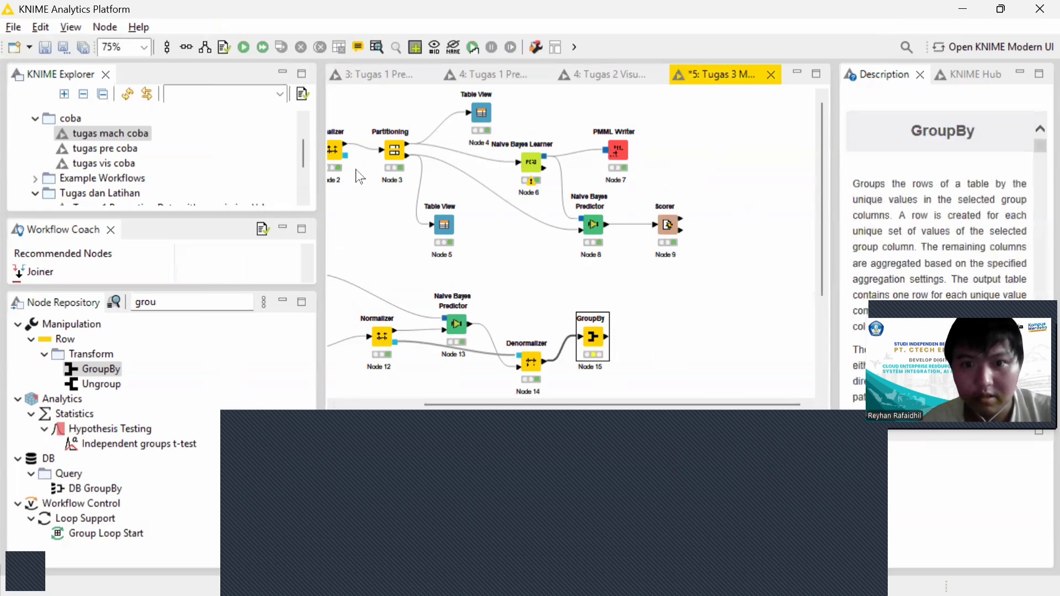
pyautogui.click(242, 48)
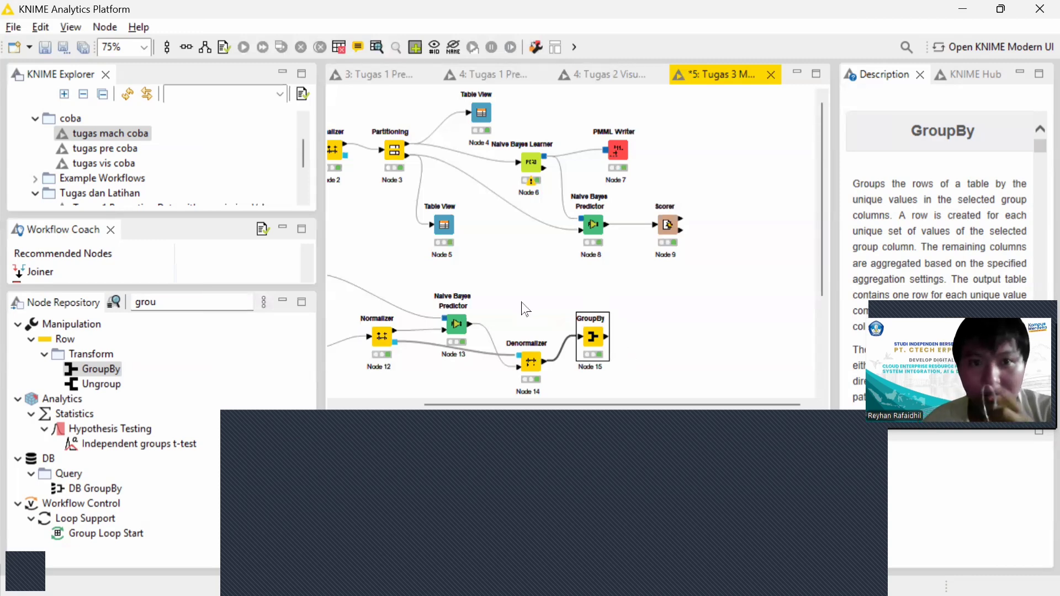
pyautogui.click(376, 48)
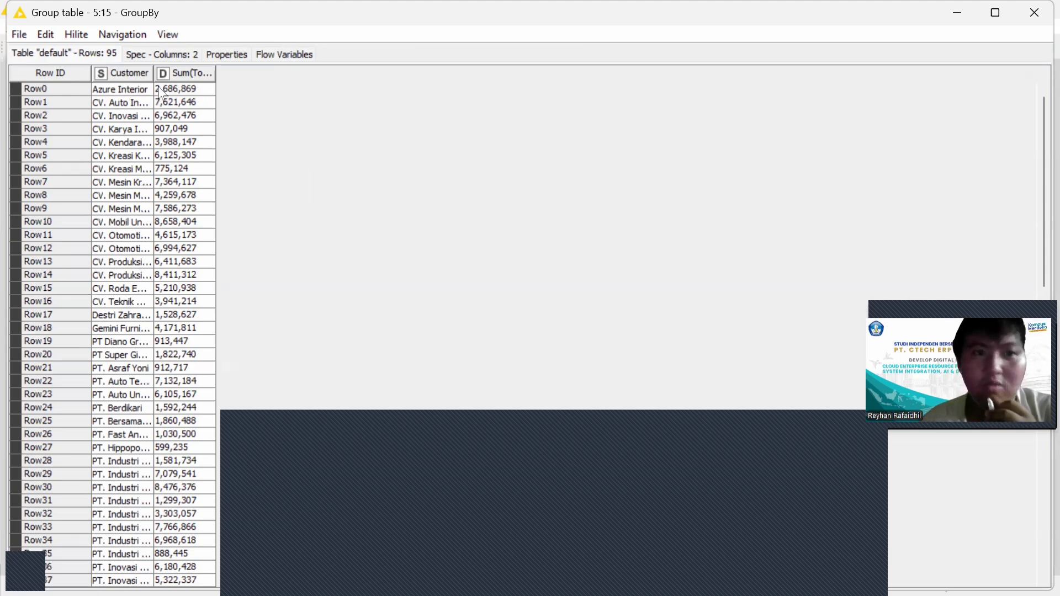
pyautogui.click(955, 17)
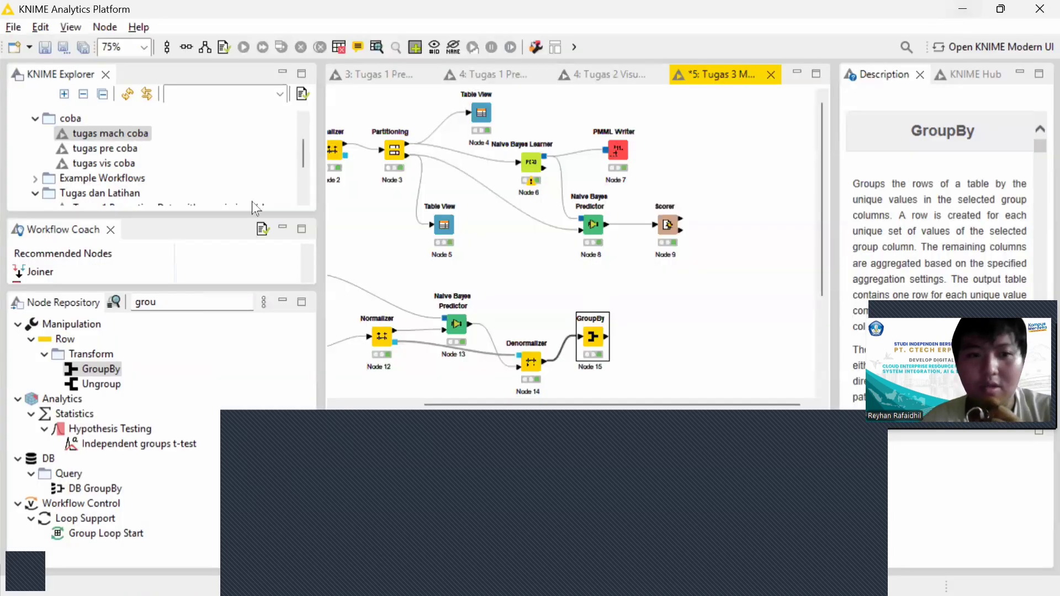
# Find the Bar Chart node by searching for "bar" and place it to the right of the GroupBy node.
pyautogui.click(226, 302)
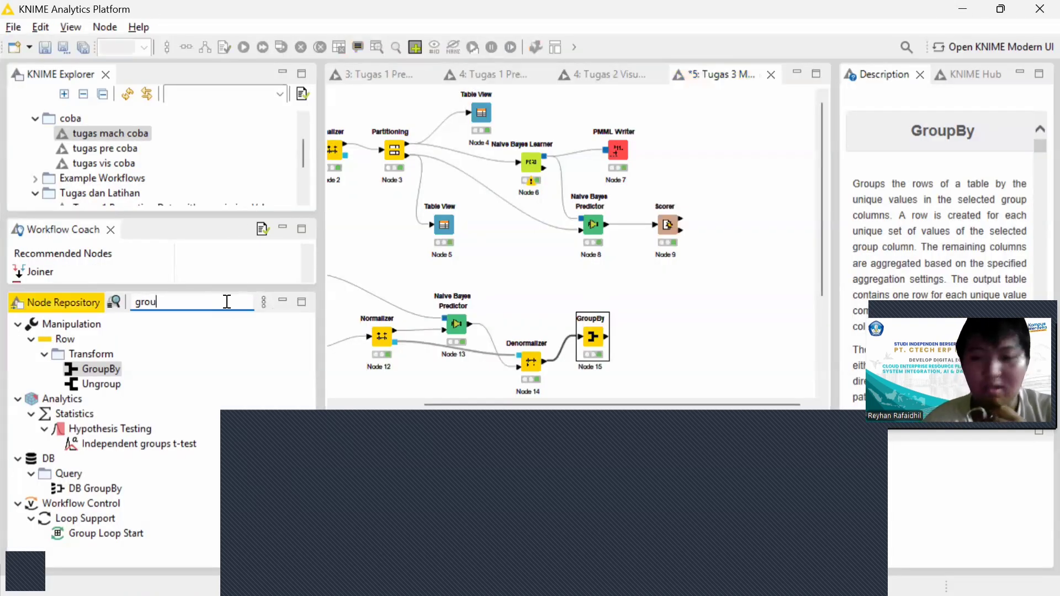
pyautogui.press('BackSpace')
pyautogui.press('BackSpace')
pyautogui.press('BackSpace')
pyautogui.press('BackSpace')
pyautogui.write('bar')
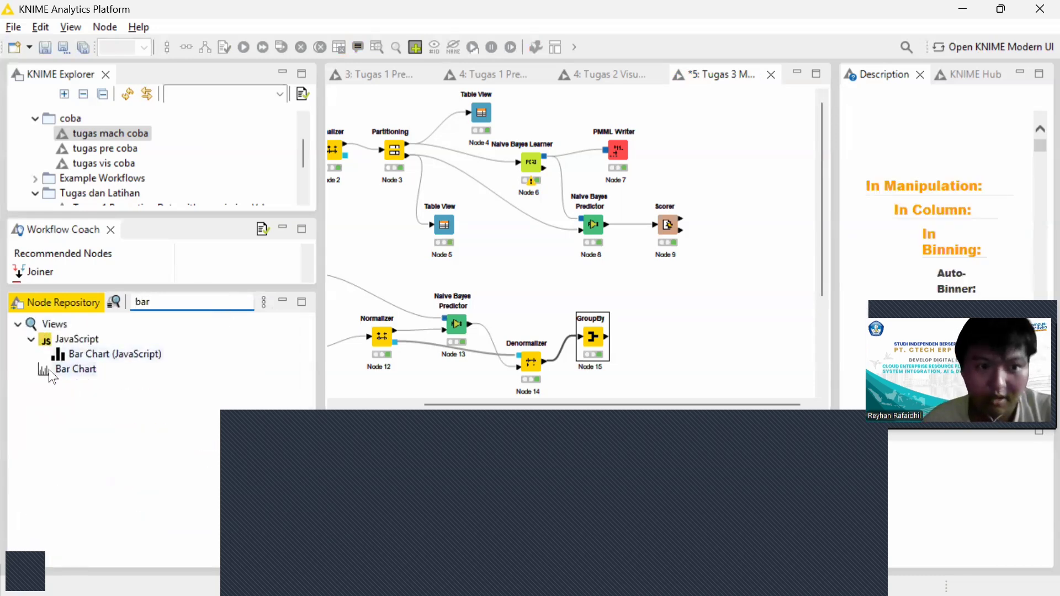
pyautogui.click(51, 368)
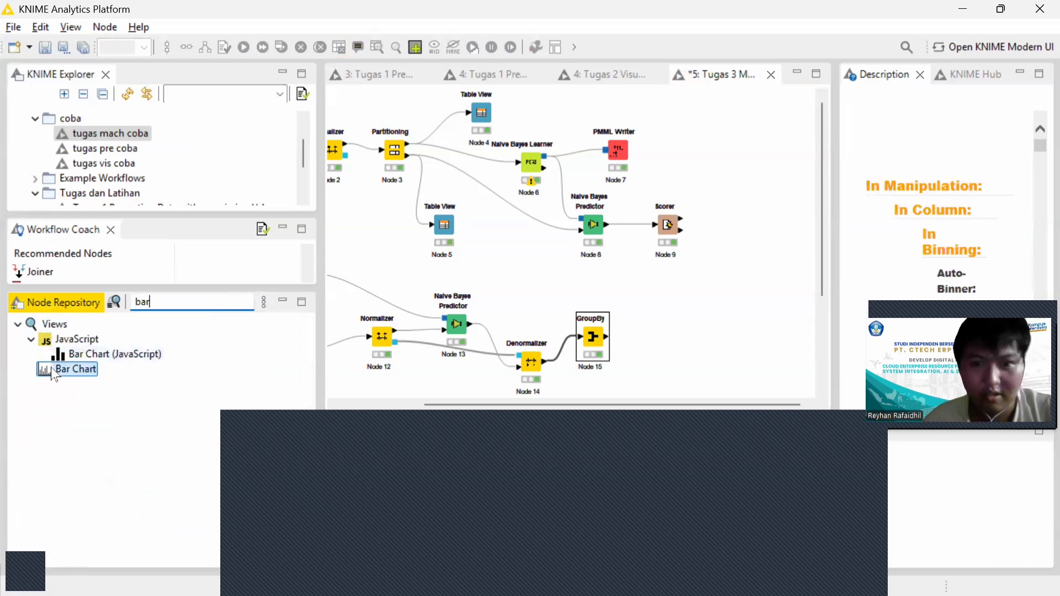
pyautogui.moveTo(51, 367); pyautogui.dragTo(690, 333)
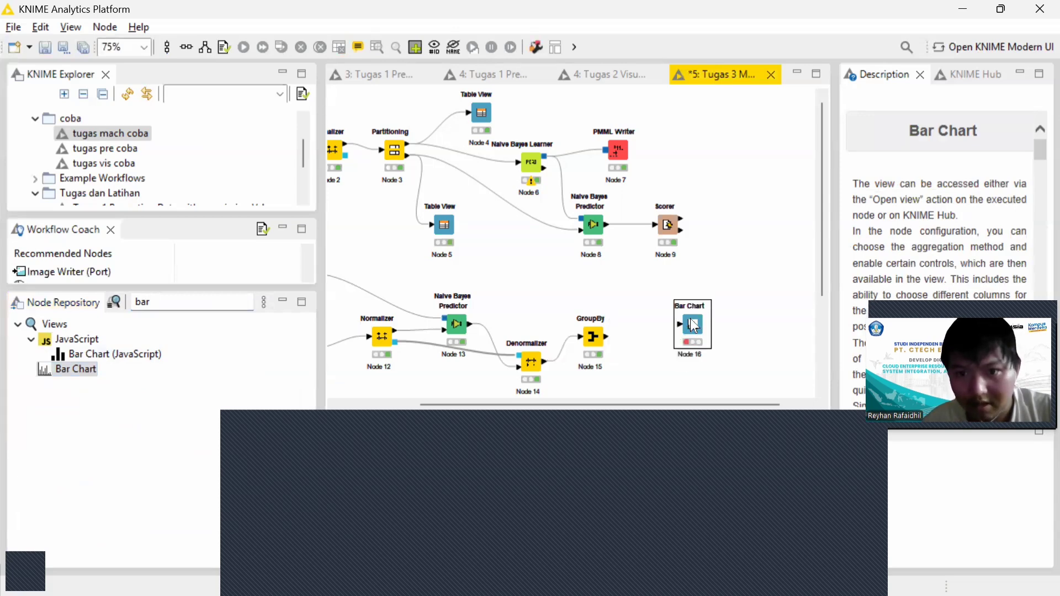
pyautogui.moveTo(671, 333); pyautogui.dragTo(666, 337)
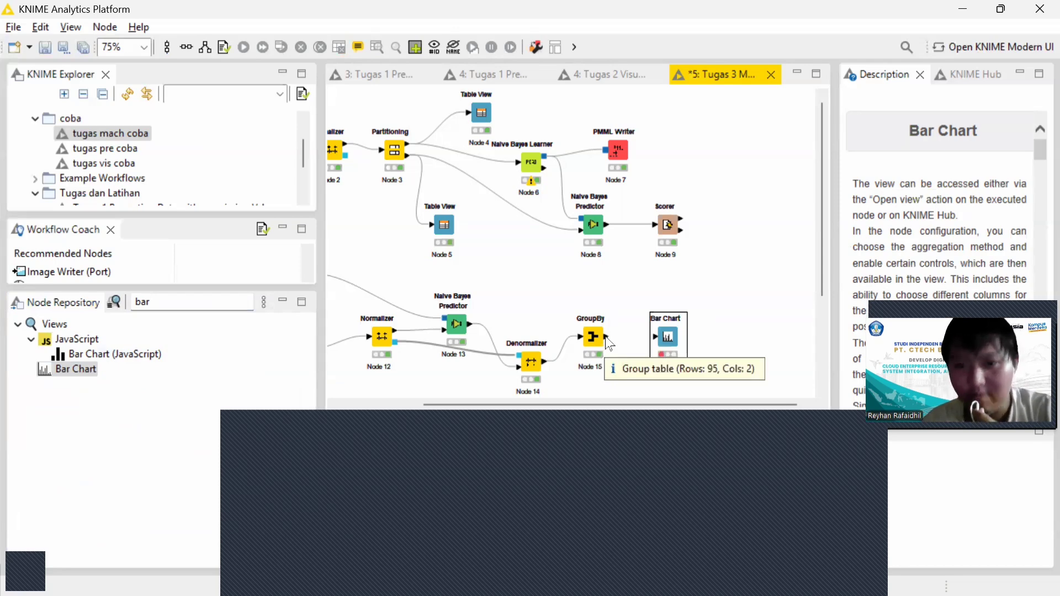
# Connect the GroupBy node's output to the Bar Chart node's input.
pyautogui.moveTo(606, 337); pyautogui.dragTo(658, 339)
pyautogui.click(628, 350)
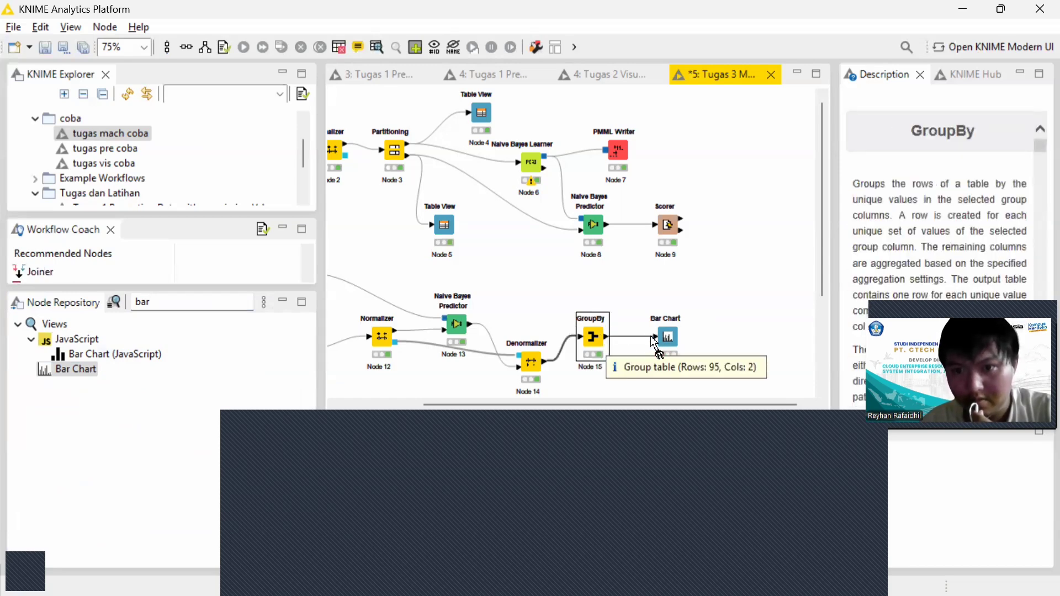
pyautogui.click(658, 338)
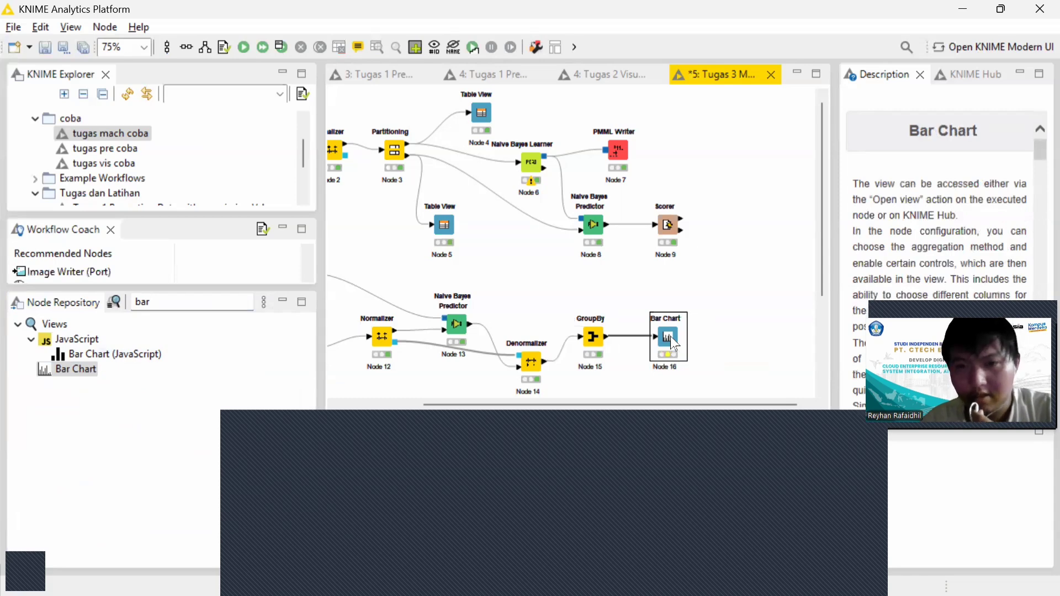
pyautogui.rightClick(670, 337)
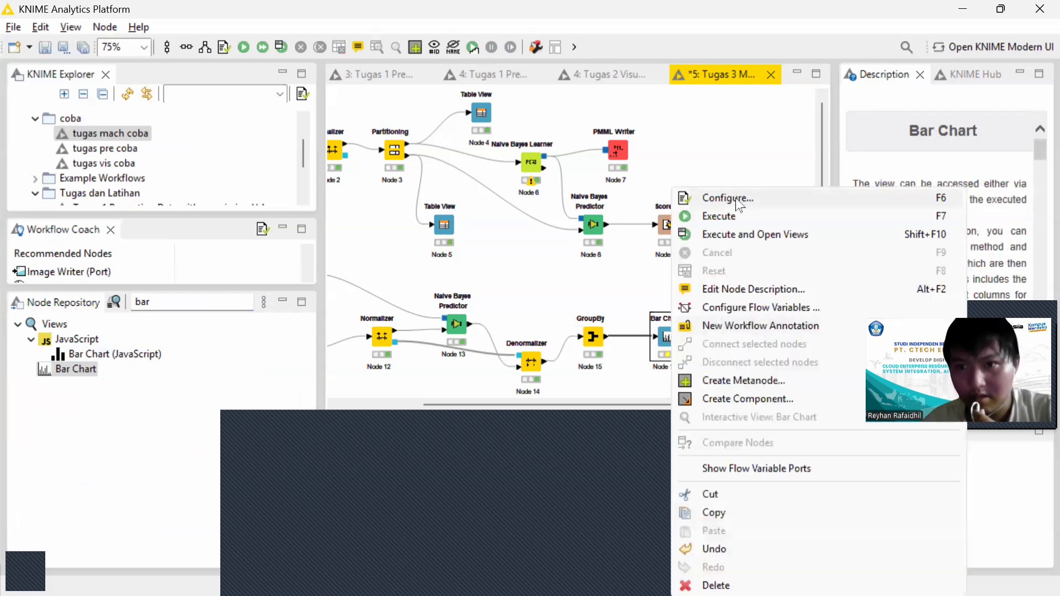
pyautogui.click(736, 198)
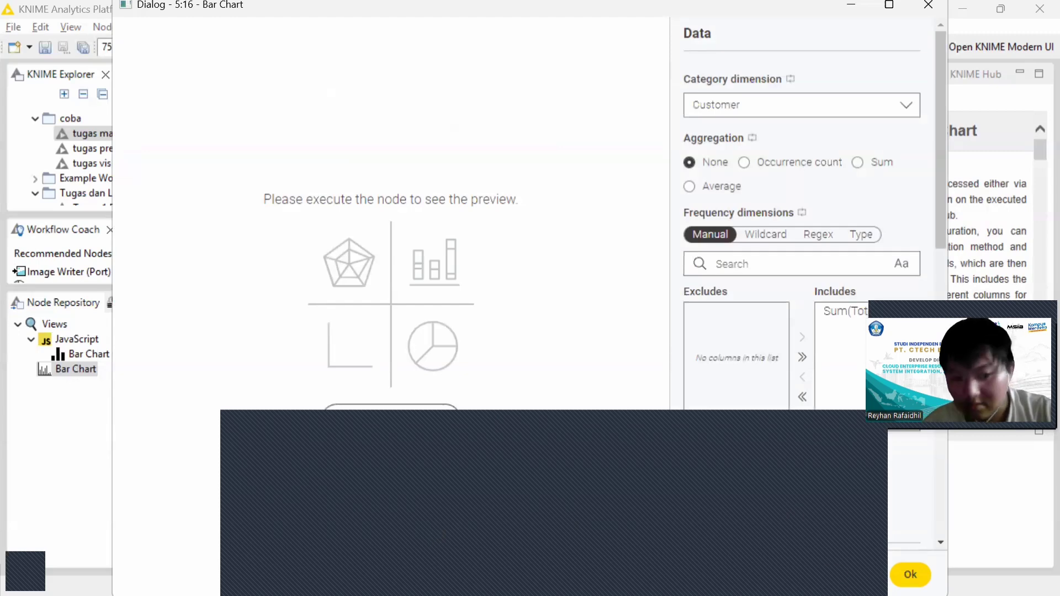
pyautogui.hotkey('alt', 'Tab')
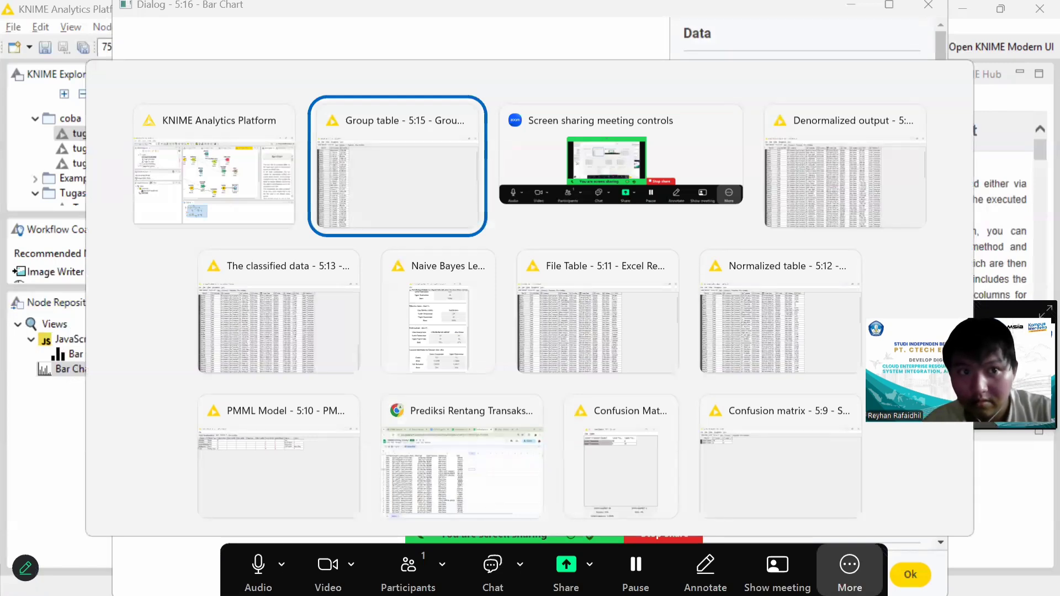
pyautogui.hotkey('alt', 'Tab')
pyautogui.hotkey('alt', 'Tab')
pyautogui.hotkey('alt', 'Tab')
pyautogui.hotkey('alt', 'Tab')
pyautogui.hotkey('alt', 'Tab')
pyautogui.hotkey('alt', 'Tab')
pyautogui.hotkey('alt', 'Tab')
pyautogui.hotkey('alt', 'Tab')
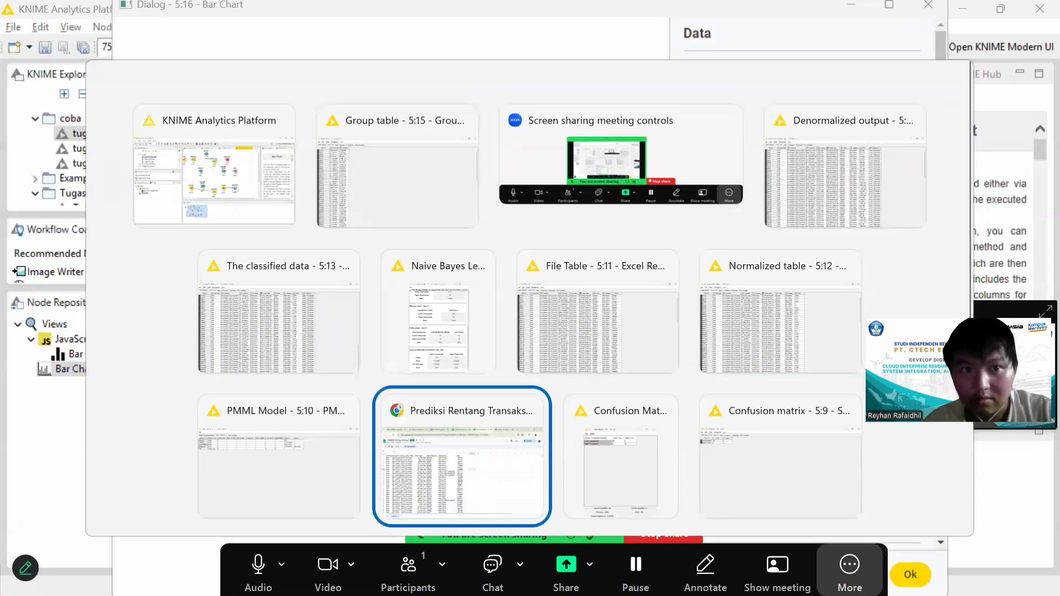
pyautogui.hotkey('alt', 'Tab')
pyautogui.hotkey('alt', 'Tab')
pyautogui.hotkey('alt', 'Tab')
pyautogui.hotkey('alt', 'Tab')
pyautogui.hotkey('alt', 'Tab')
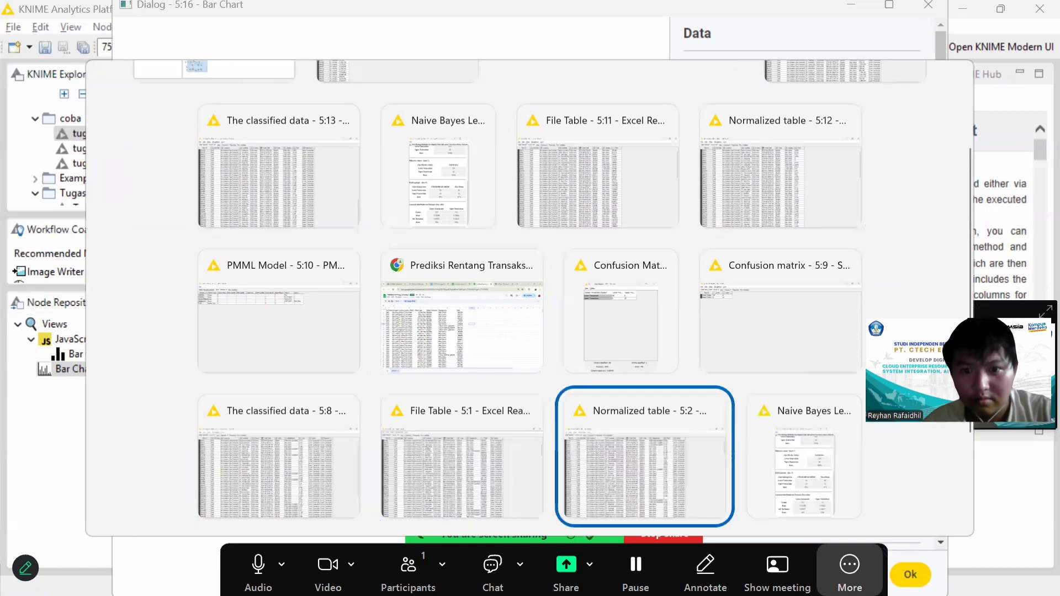
pyautogui.hotkey('alt', 'Tab')
pyautogui.hotkey('alt', 'Tab')
pyautogui.hotkey('alt', 'Tab')
pyautogui.hotkey('alt', 'Tab')
pyautogui.hotkey('alt', 'Tab')
pyautogui.hotkey('alt', 'Tab')
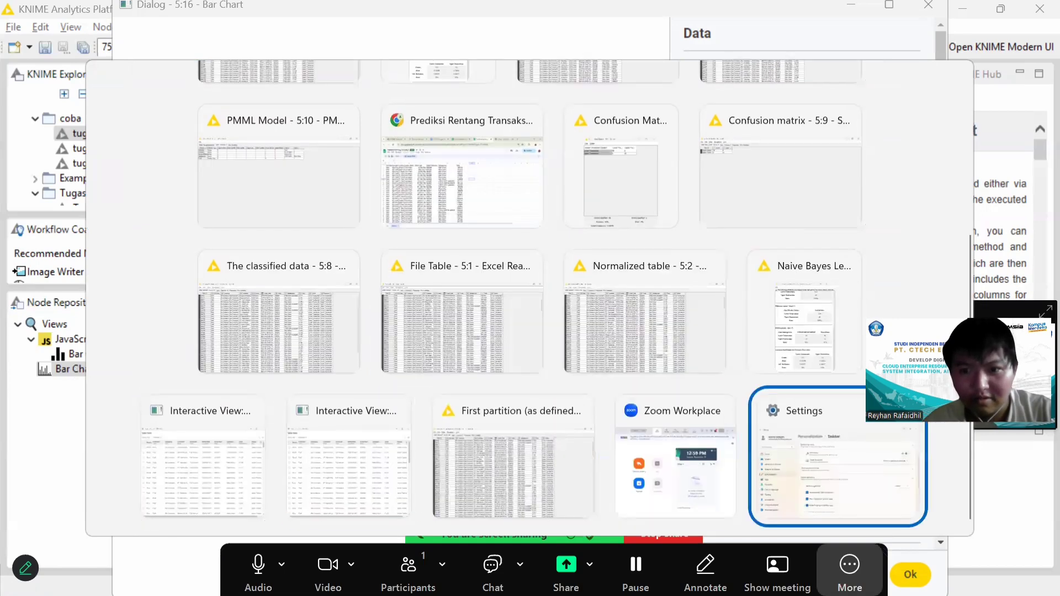
pyautogui.hotkey('alt', 'Tab')
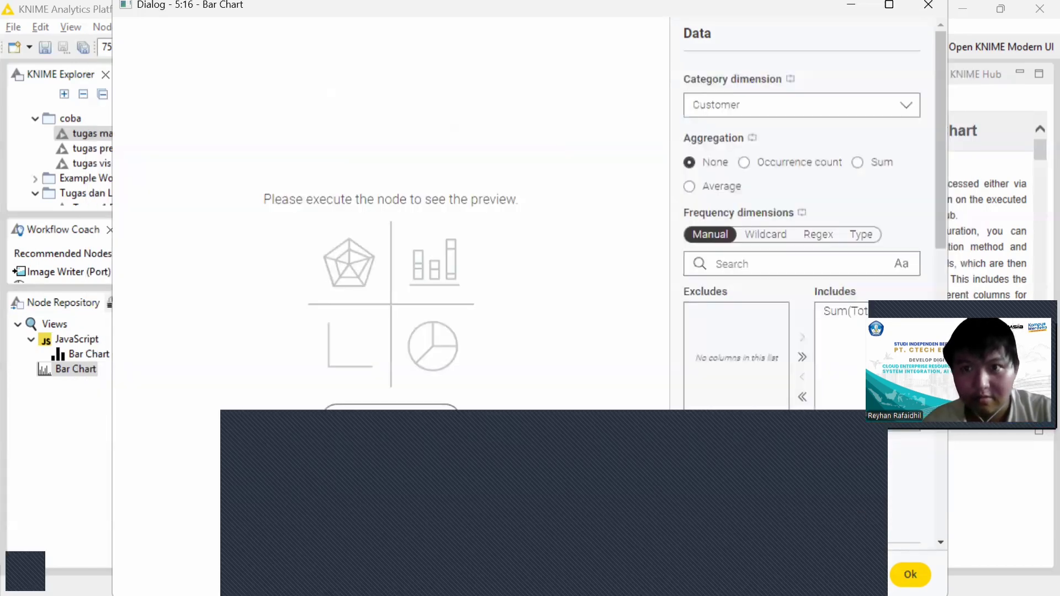
pyautogui.click(851, 5)
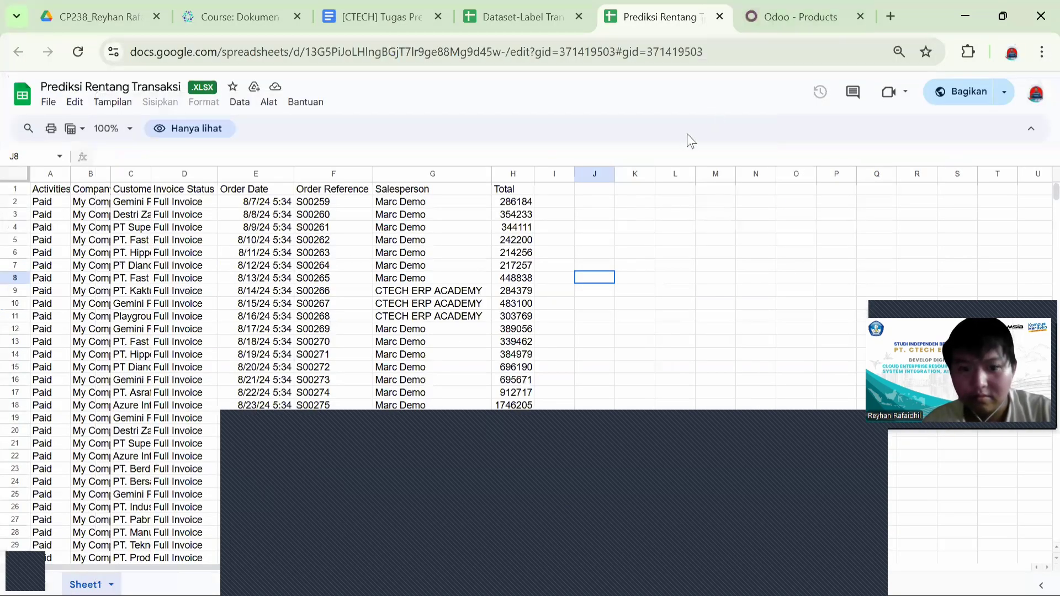
pyautogui.hotkey('alt', 'Tab')
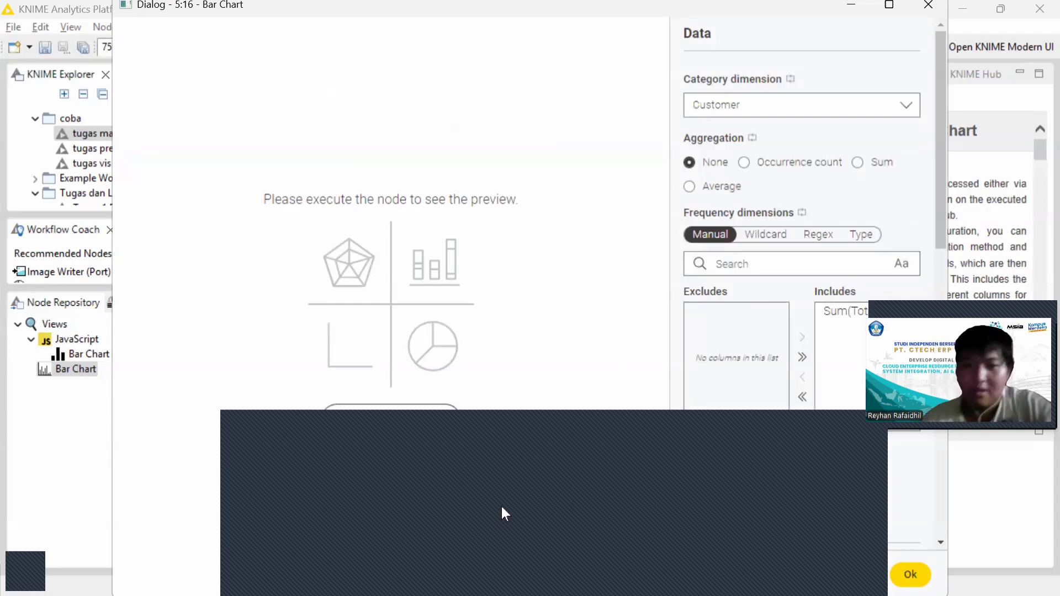
pyautogui.hotkey('alt', 'Tab')
pyautogui.hotkey('alt', 'Tab')
pyautogui.hotkey('alt', 'Tab')
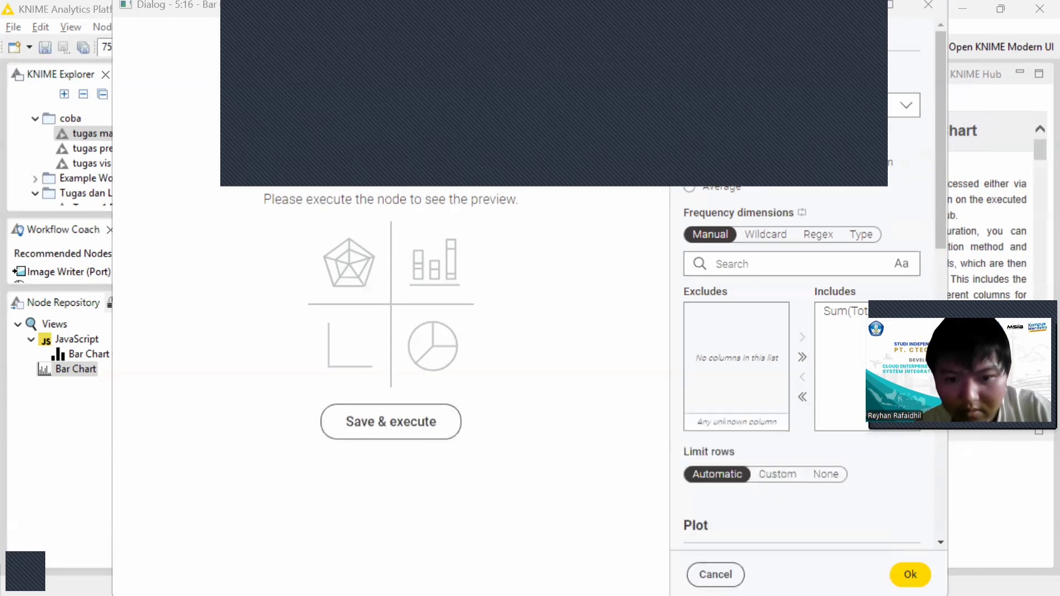
pyautogui.click(928, 7)
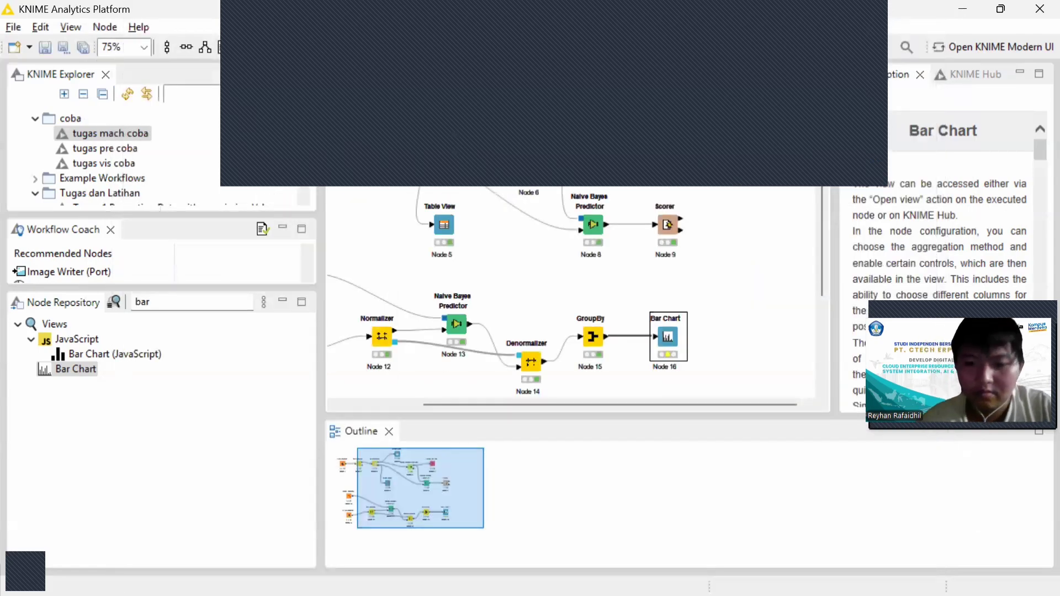
# Switch to Windows Settings, turn off automatic hiding of the taskbar, and return to the KNIME workflow.
pyautogui.hotkey('alt', 'Tab')
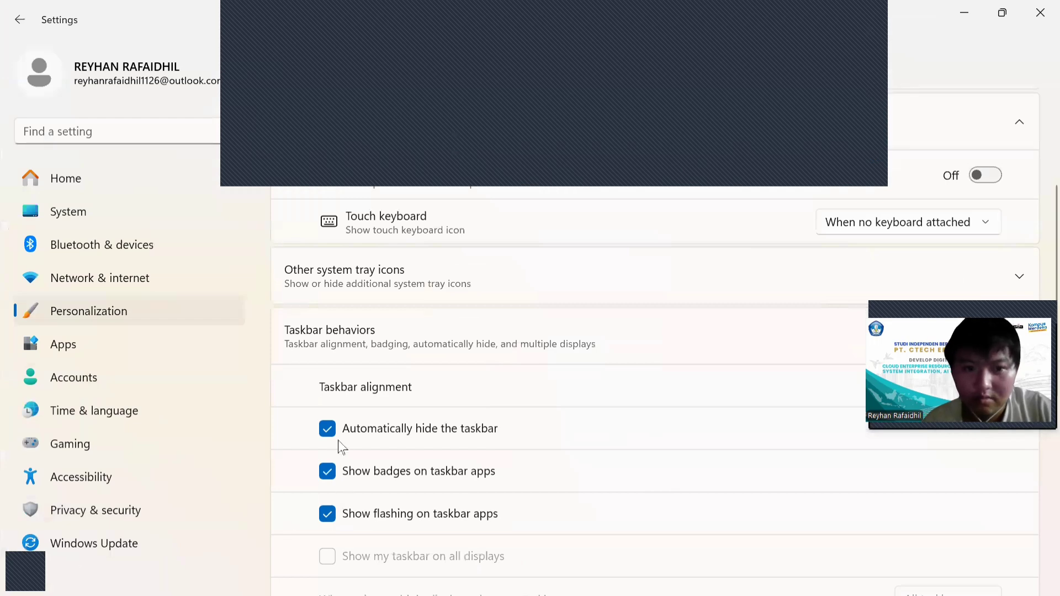
pyautogui.click(326, 430)
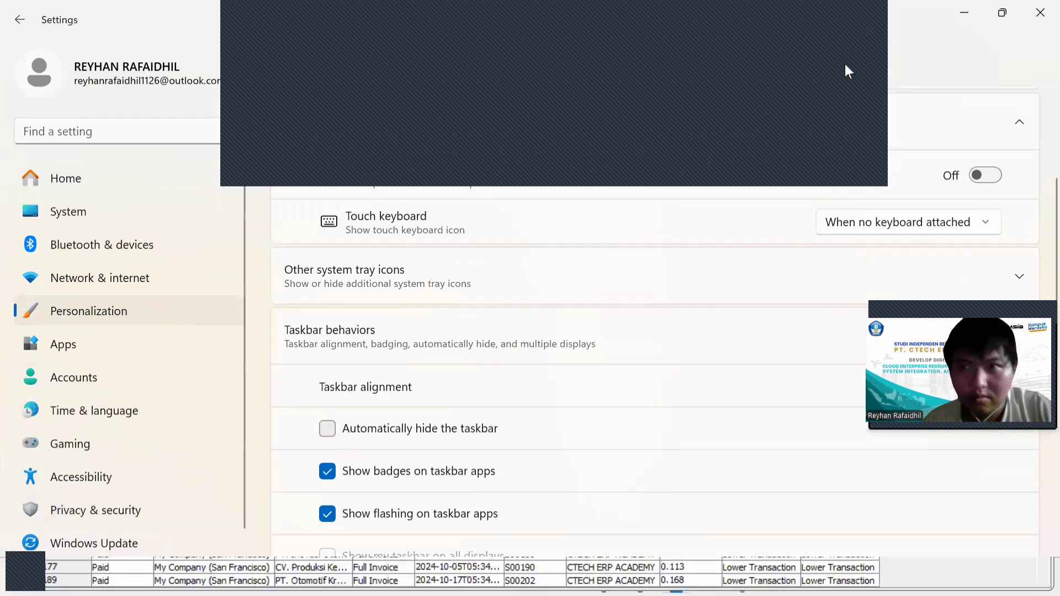
pyautogui.click(965, 21)
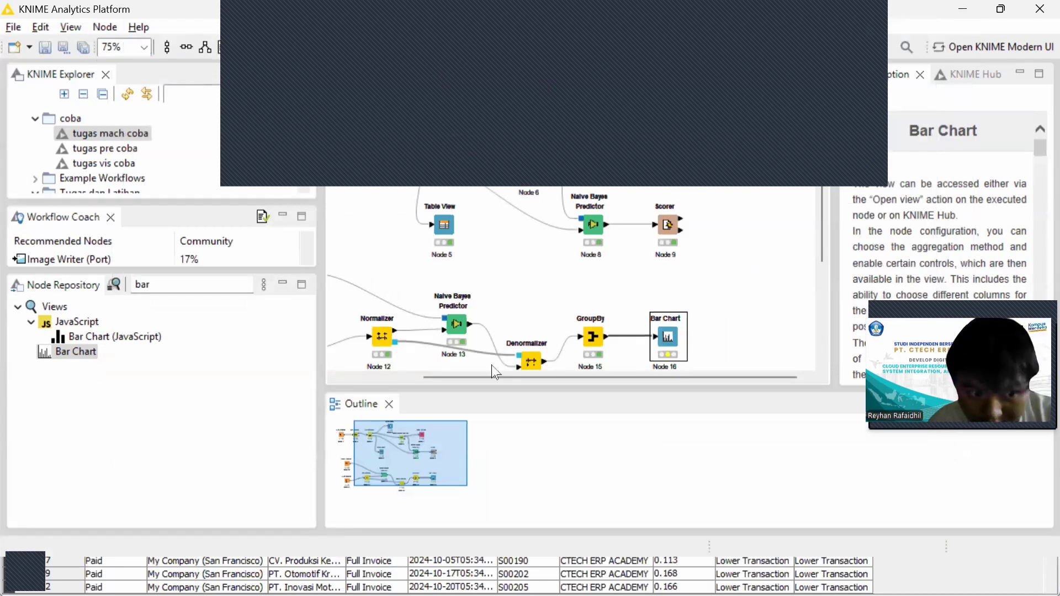
pyautogui.click(572, 439)
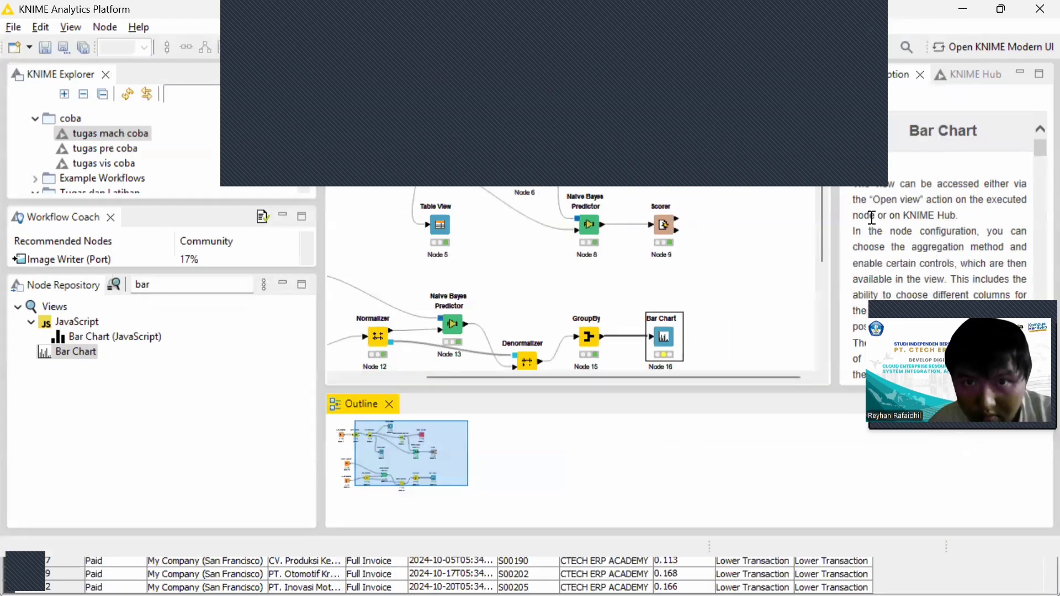
pyautogui.click(1001, 10)
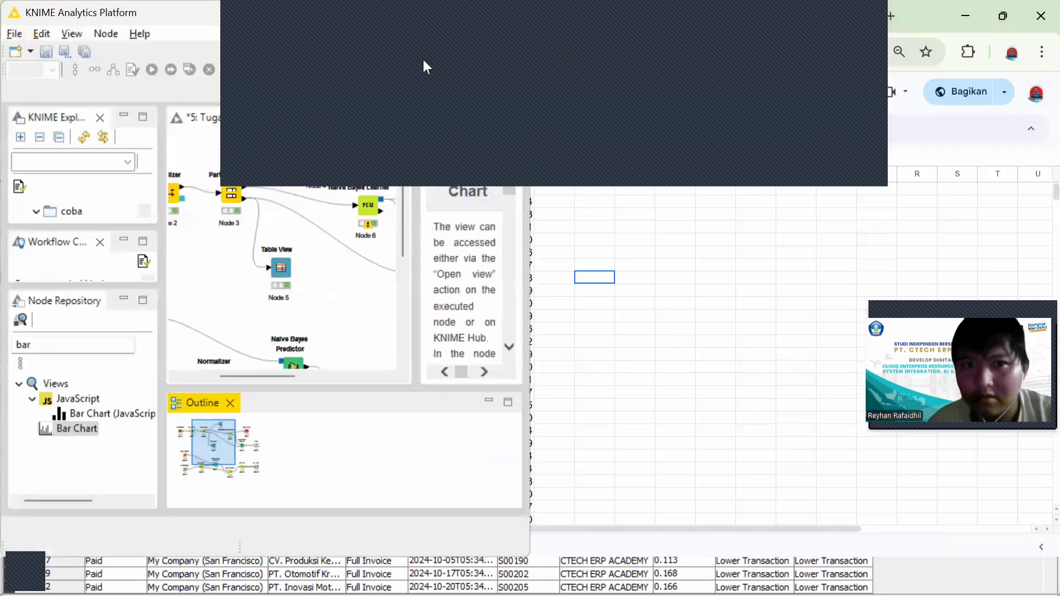
pyautogui.doubleClick(475, 16)
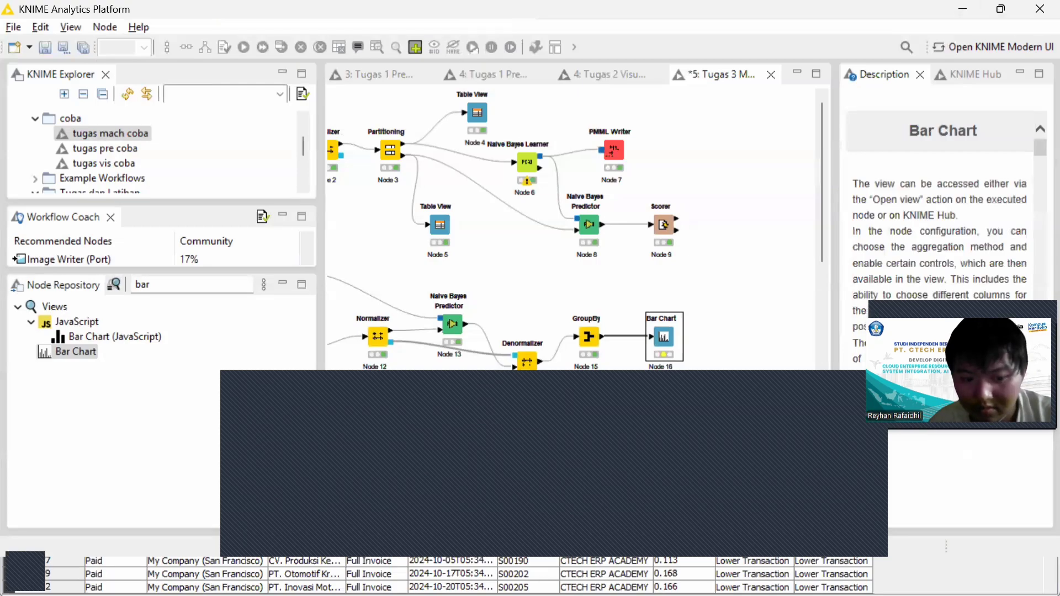
# Turn automatic taskbar hiding back on in Windows Settings and return to the KNIME workflow.
pyautogui.click(463, 575)
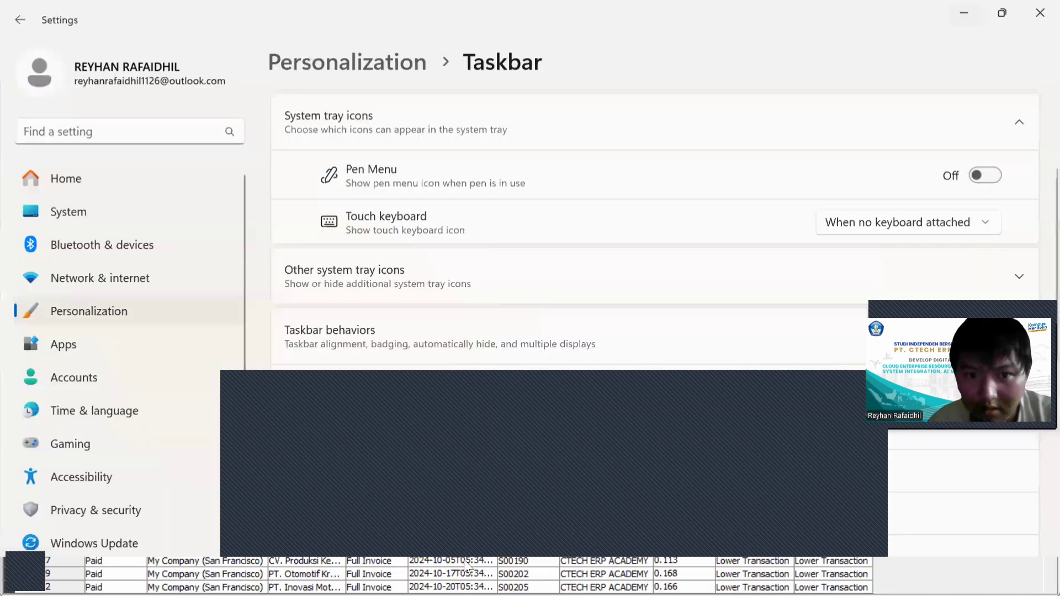
pyautogui.click(330, 429)
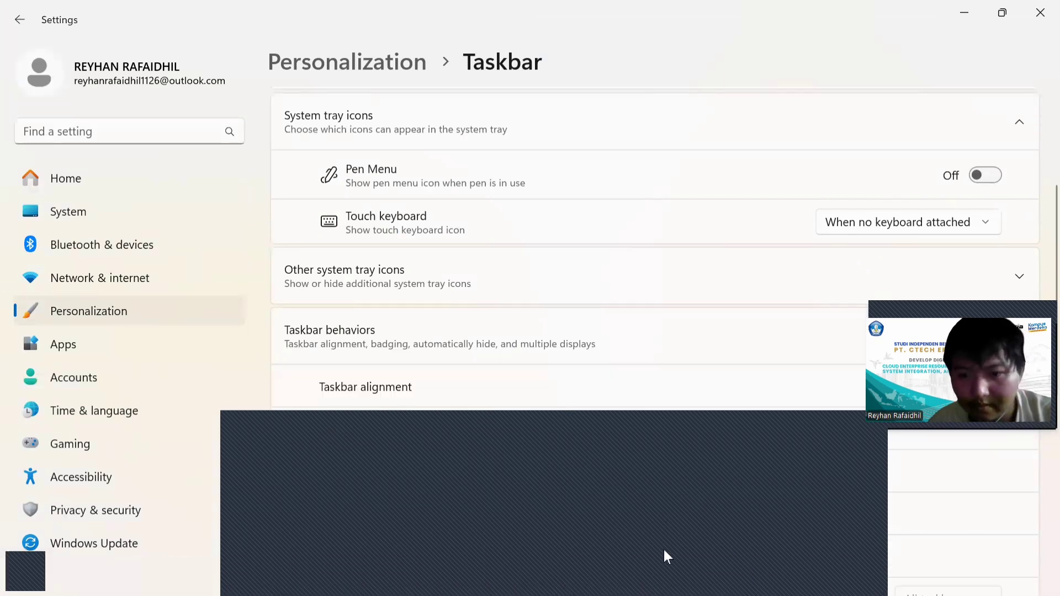
pyautogui.click(964, 9)
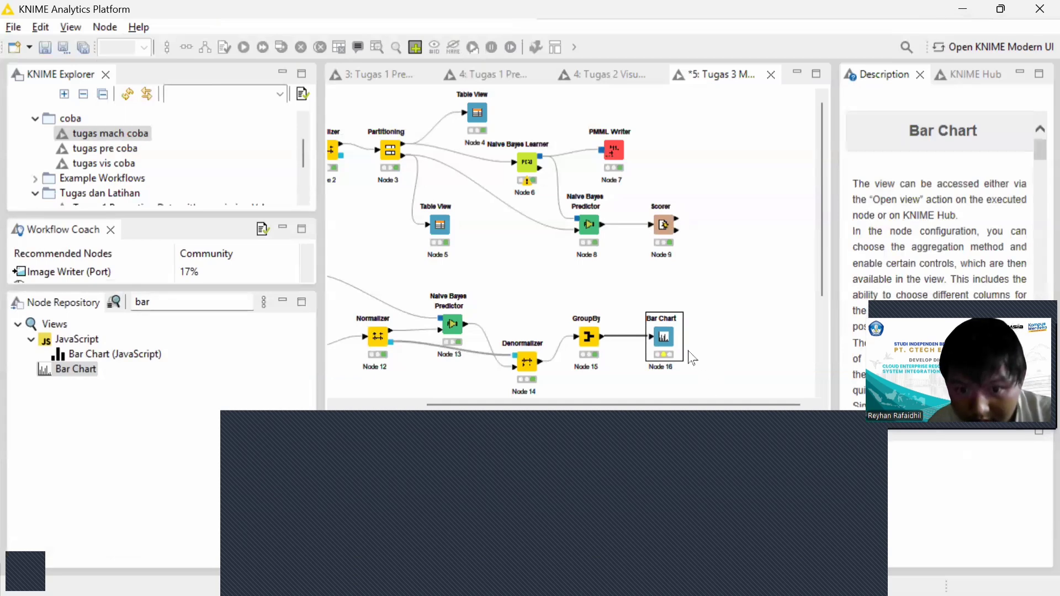
# Open the configuration of the Bar Chart node and set its aggregation to Sum.
pyautogui.rightClick(666, 340)
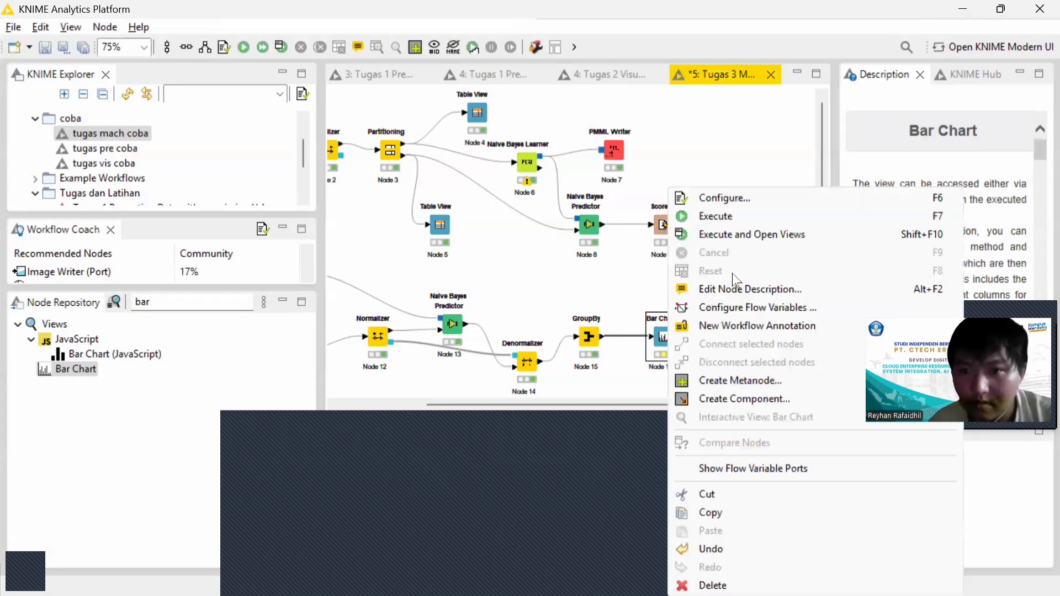
pyautogui.click(753, 197)
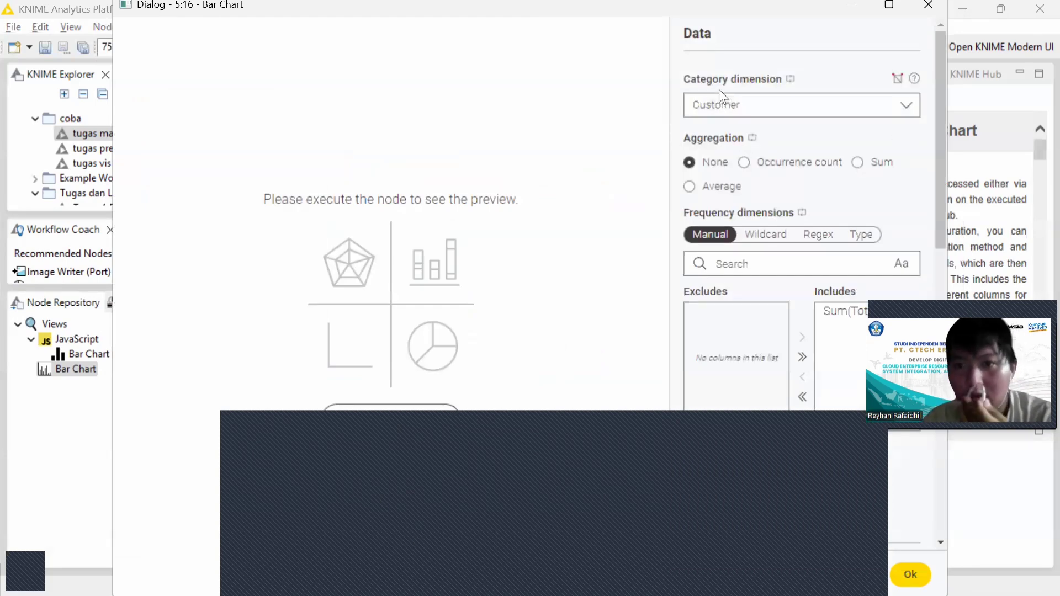
pyautogui.click(859, 165)
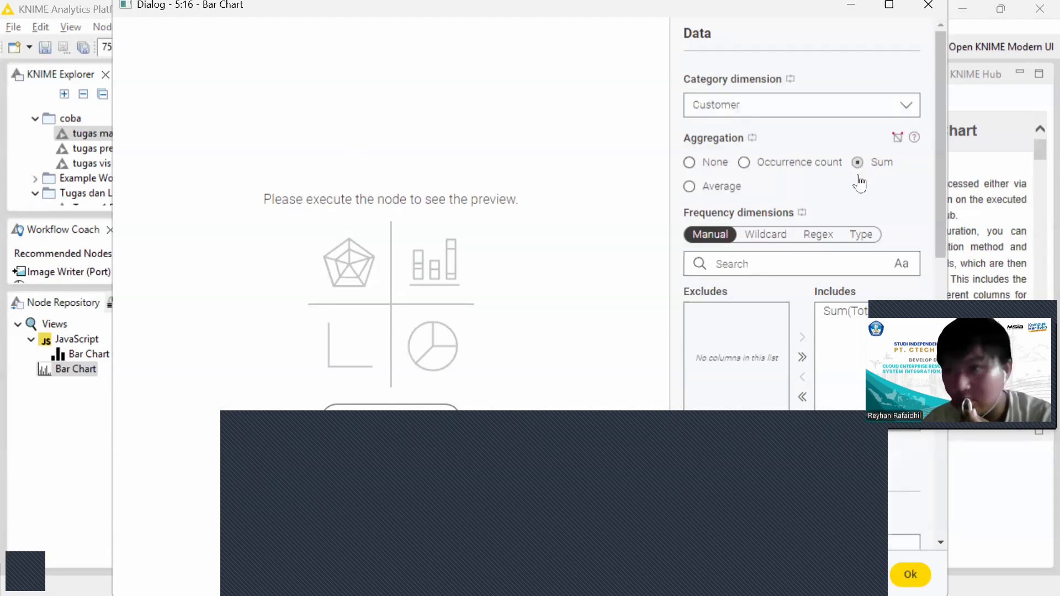
# Replace the bar chart's plot title with "Data Pembelian".
pyautogui.scroll(-1, 843, 369)
pyautogui.scroll(-5, 843, 369)
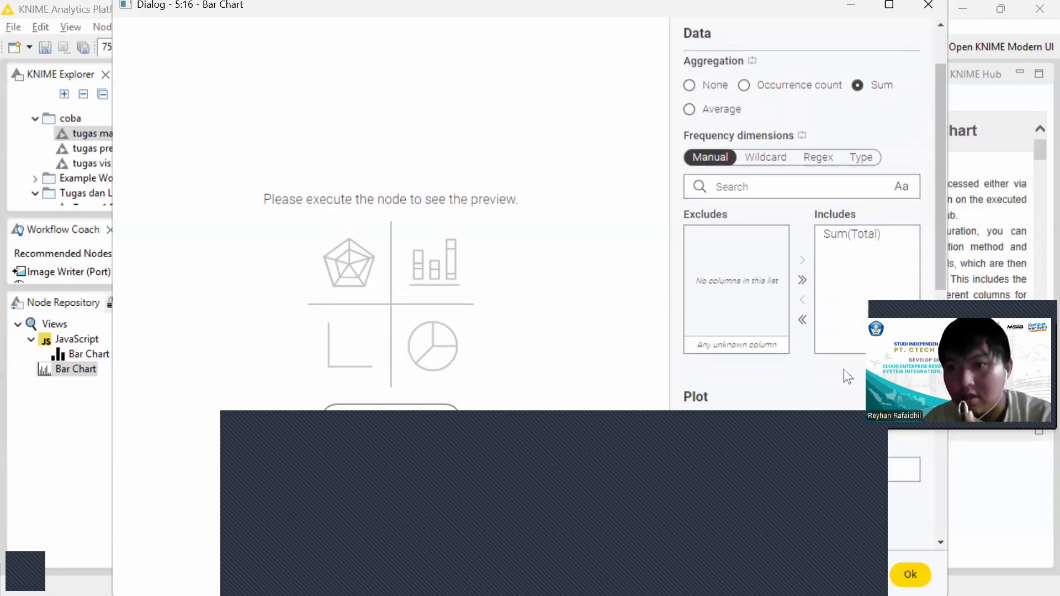
pyautogui.click(799, 376)
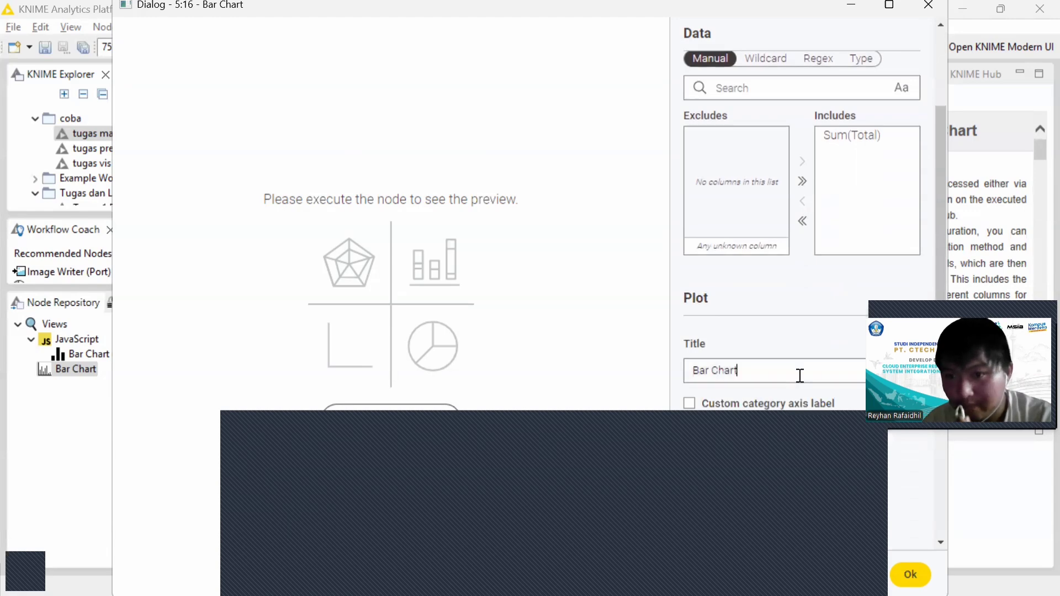
pyautogui.press('BackSpace')
pyautogui.press('BackSpace')
pyautogui.press('BackSpace')
pyautogui.press('BackSpace')
pyautogui.press('BackSpace')
pyautogui.press('BackSpace')
pyautogui.press('BackSpace')
pyautogui.press('BackSpace')
pyautogui.press('BackSpace')
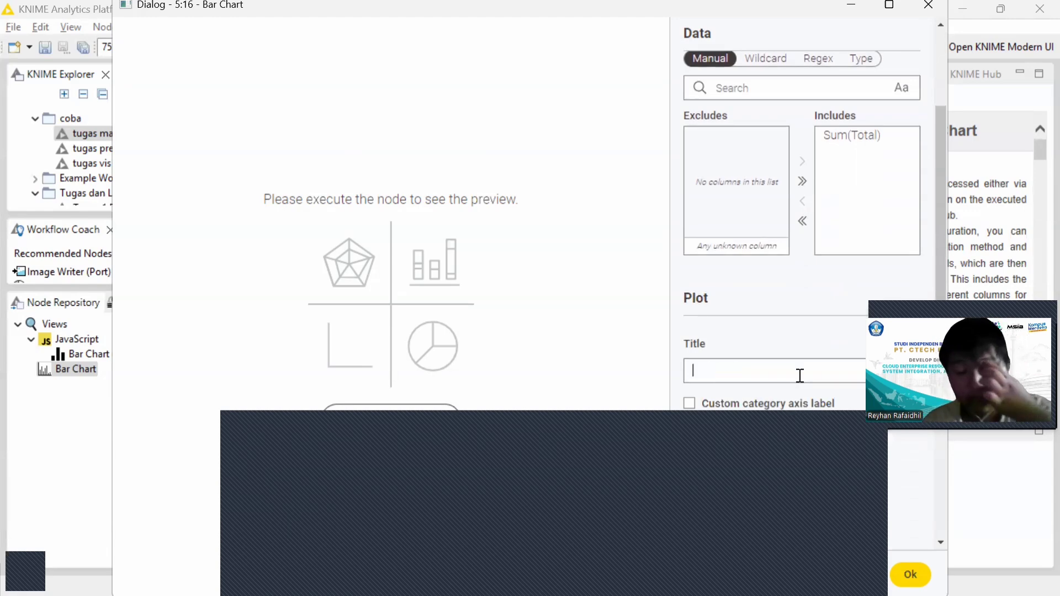
pyautogui.write('Data')
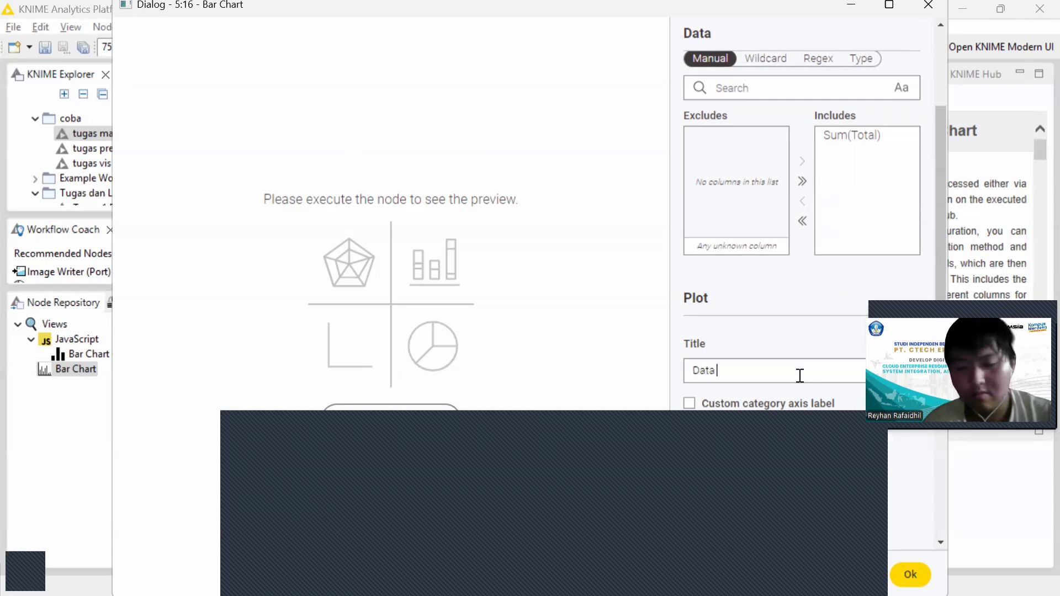
pyautogui.write(' Pen')
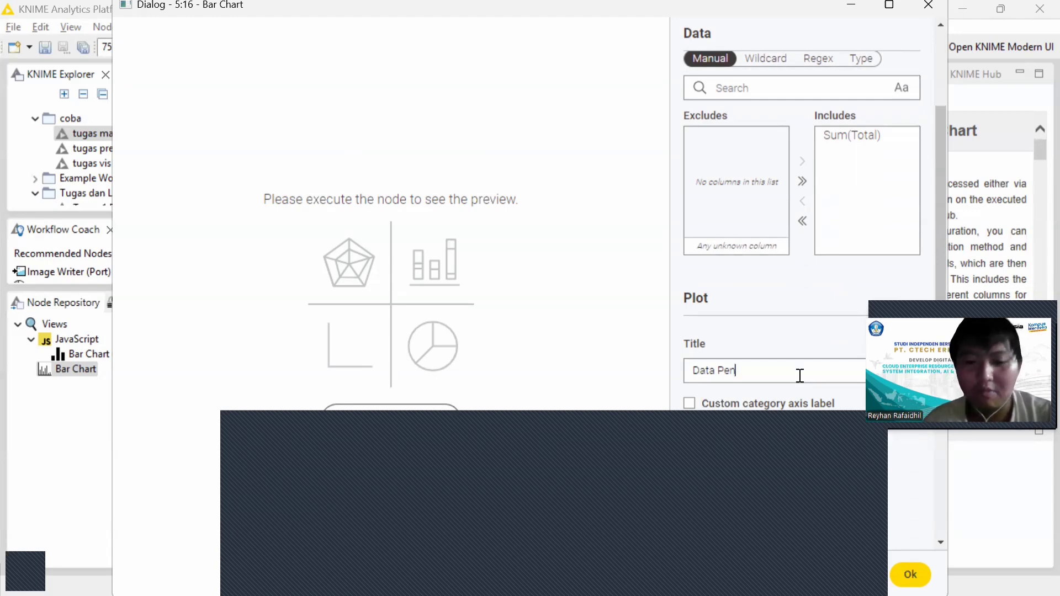
pyautogui.write('be')
pyautogui.press('BackSpace')
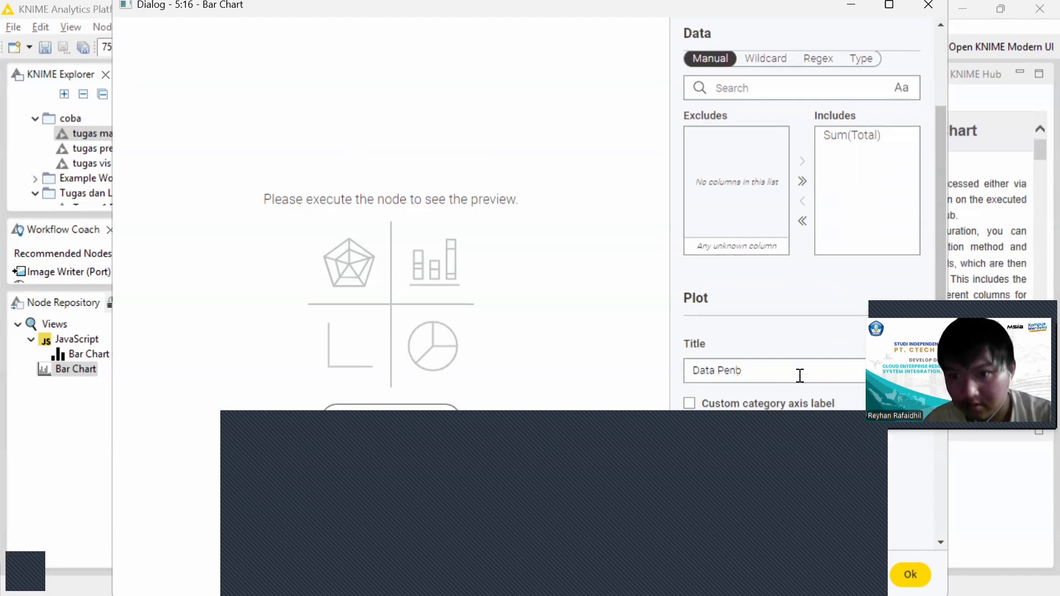
pyautogui.press('BackSpace')
pyautogui.press('BackSpace')
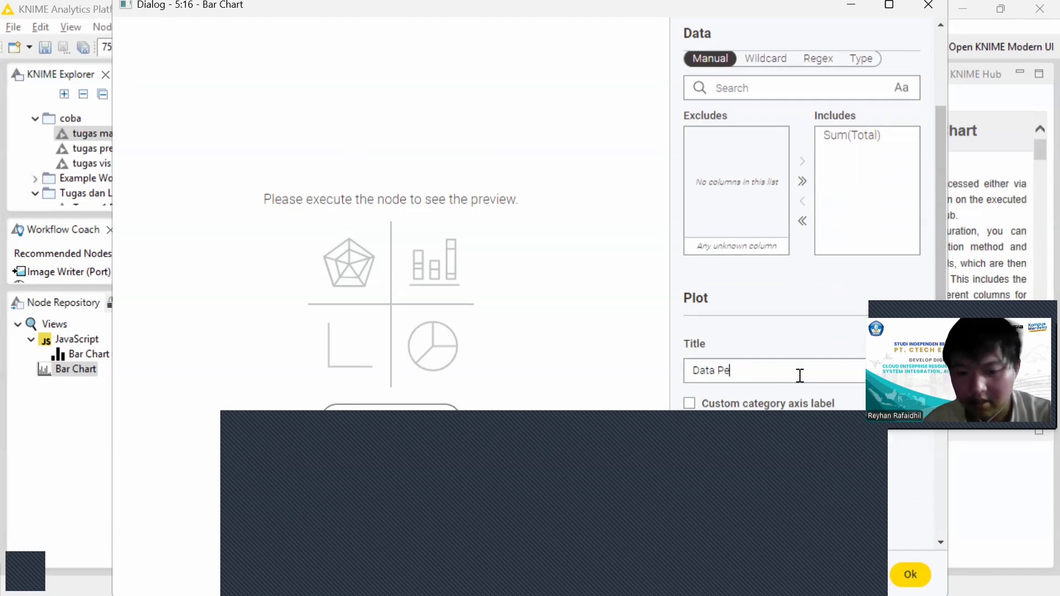
pyautogui.write('mbelian')
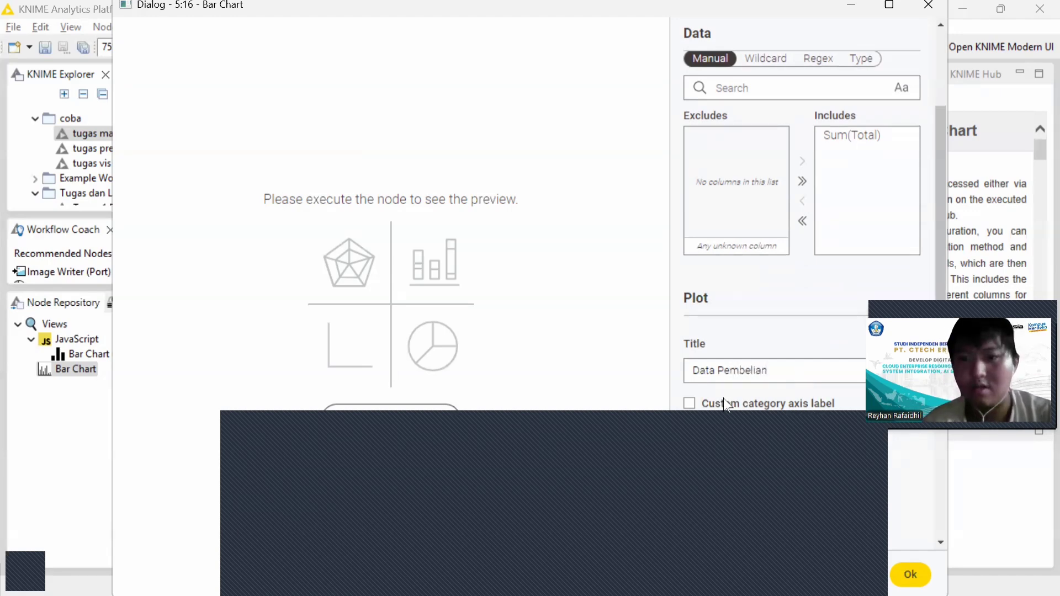
# Enable custom axis labels, naming the category axis "Customer" and the frequency axis "Total", and save the Bar Chart configuration.
pyautogui.click(688, 404)
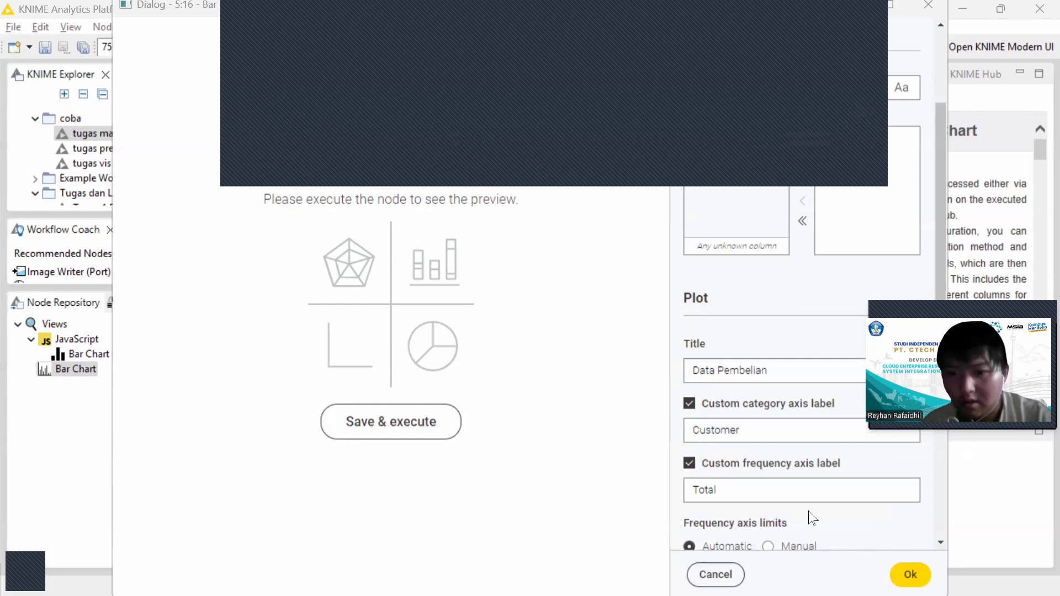
pyautogui.scroll(-1, 813, 502)
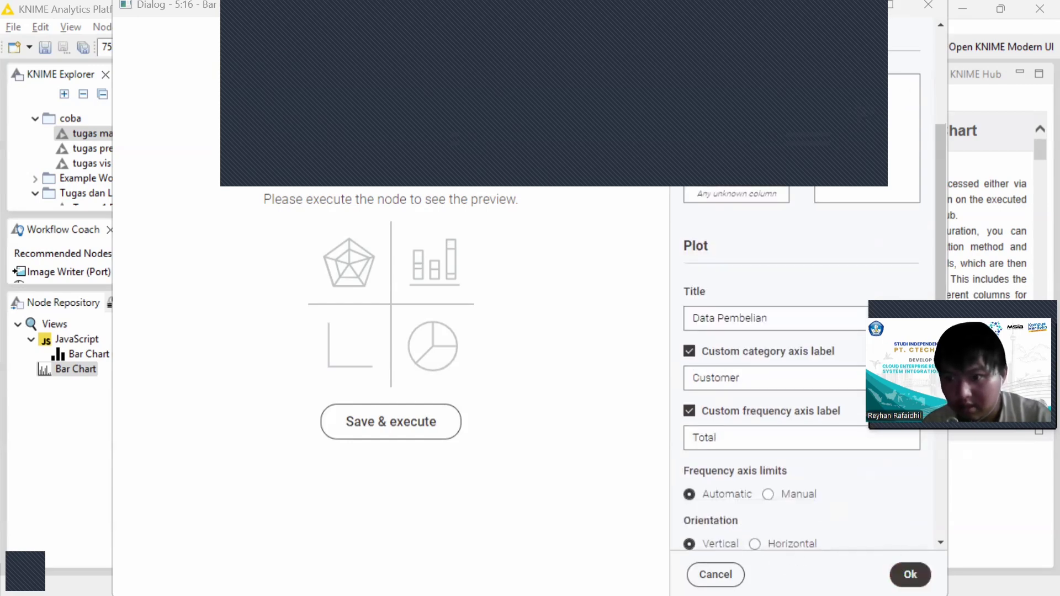
pyautogui.click(910, 574)
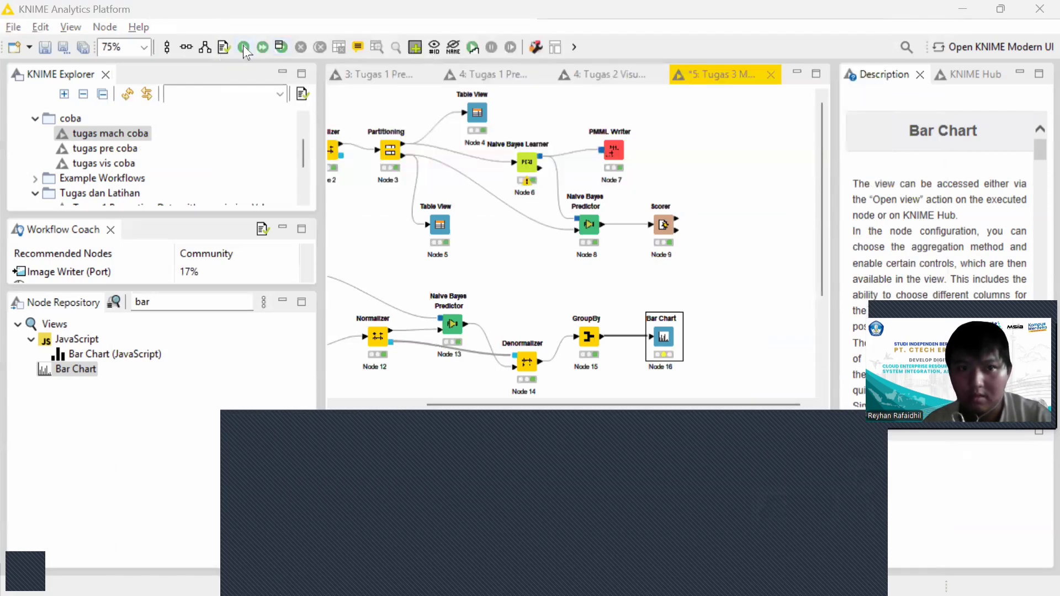
# Execute the Bar Chart node and open its interactive view.
pyautogui.click(243, 48)
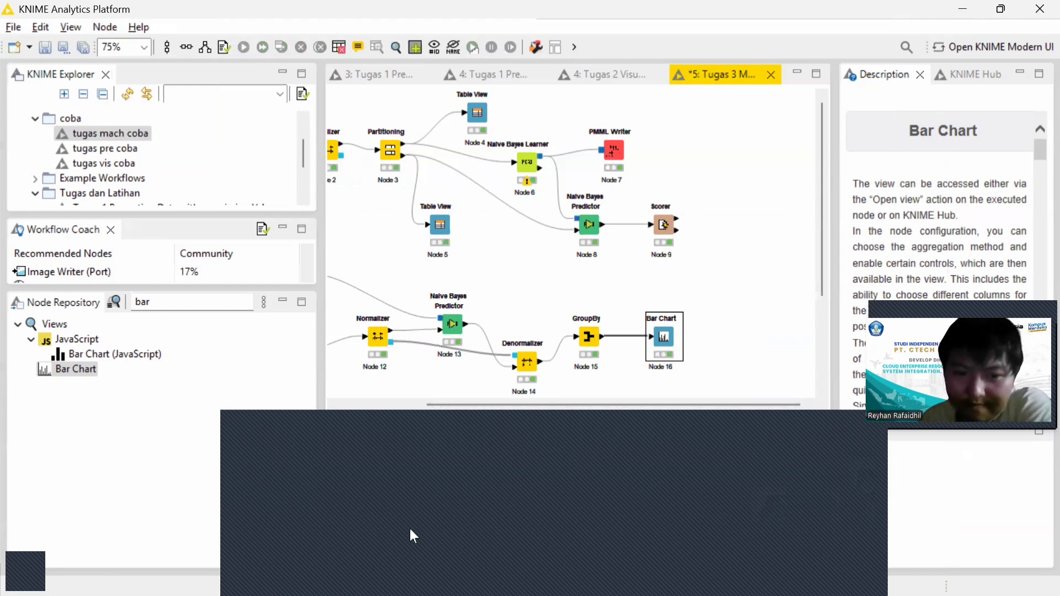
pyautogui.click(512, 412)
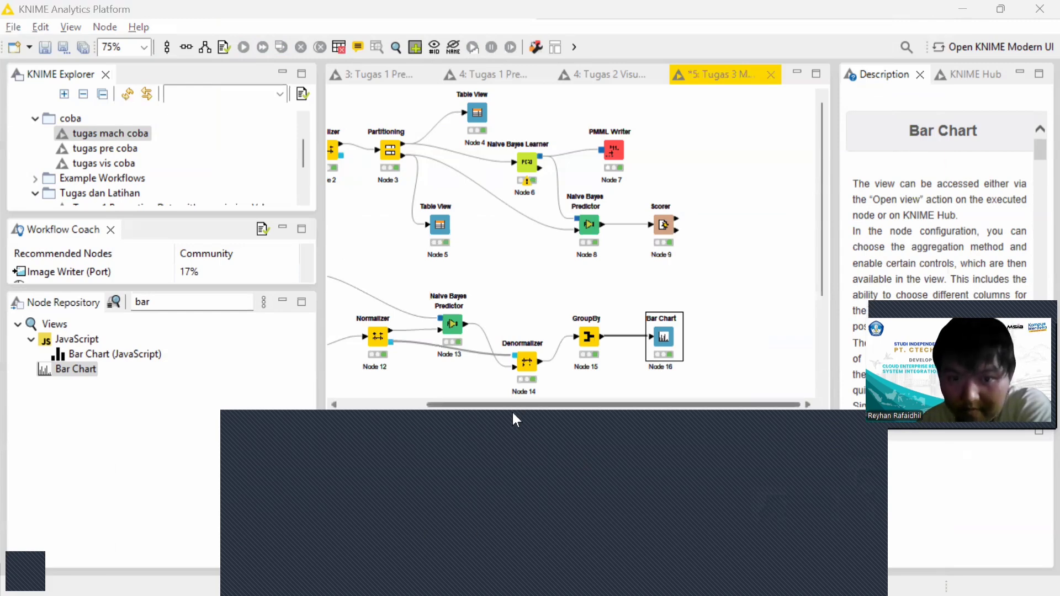
pyautogui.click(738, 419)
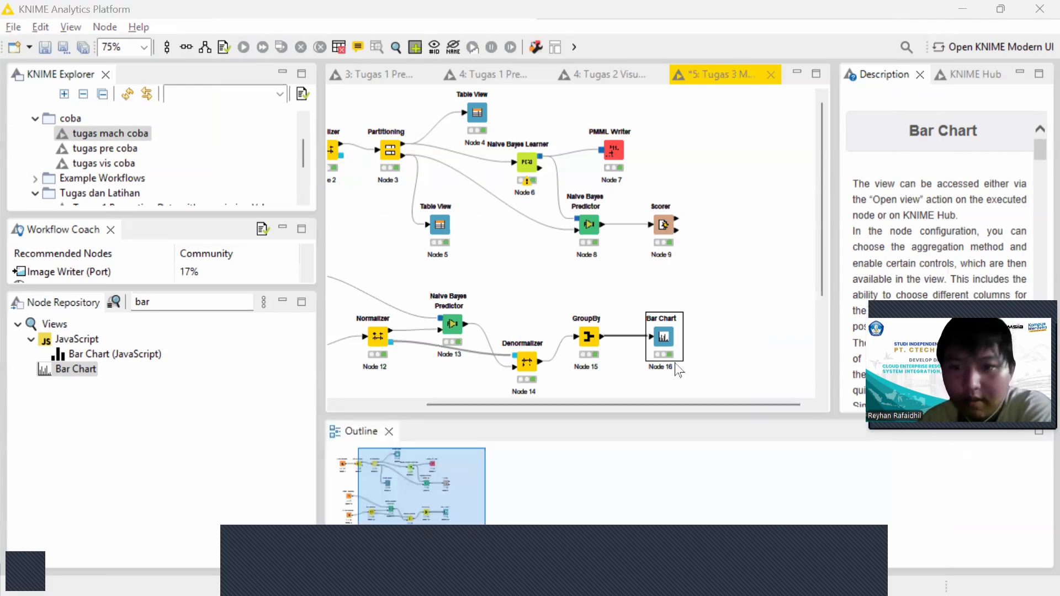
pyautogui.click(395, 52)
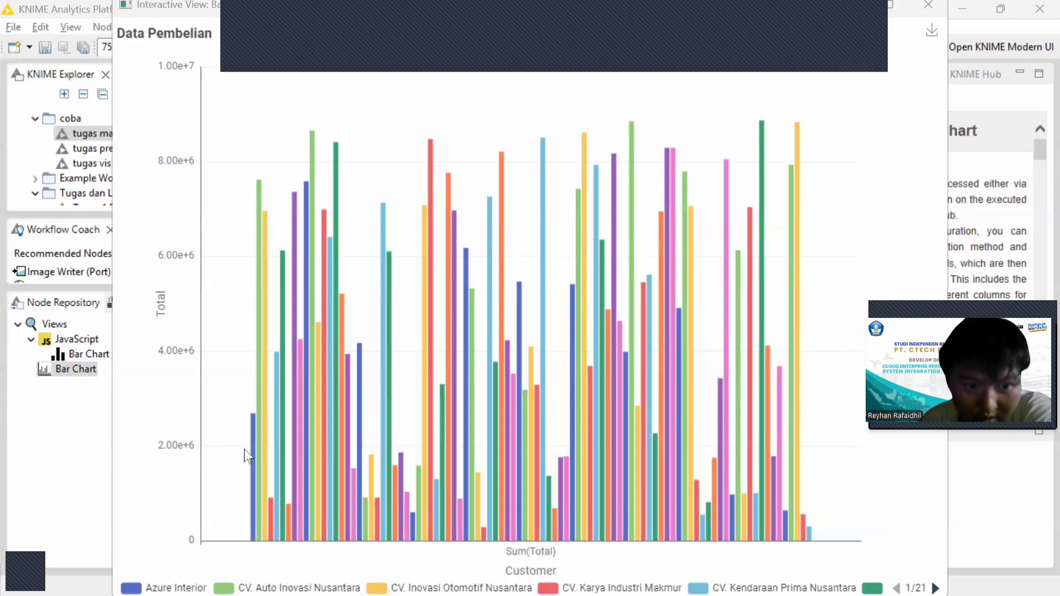
# Examine the totals of individual customers in the bar chart and minimize the chart view.
pyautogui.moveTo(254, 460)
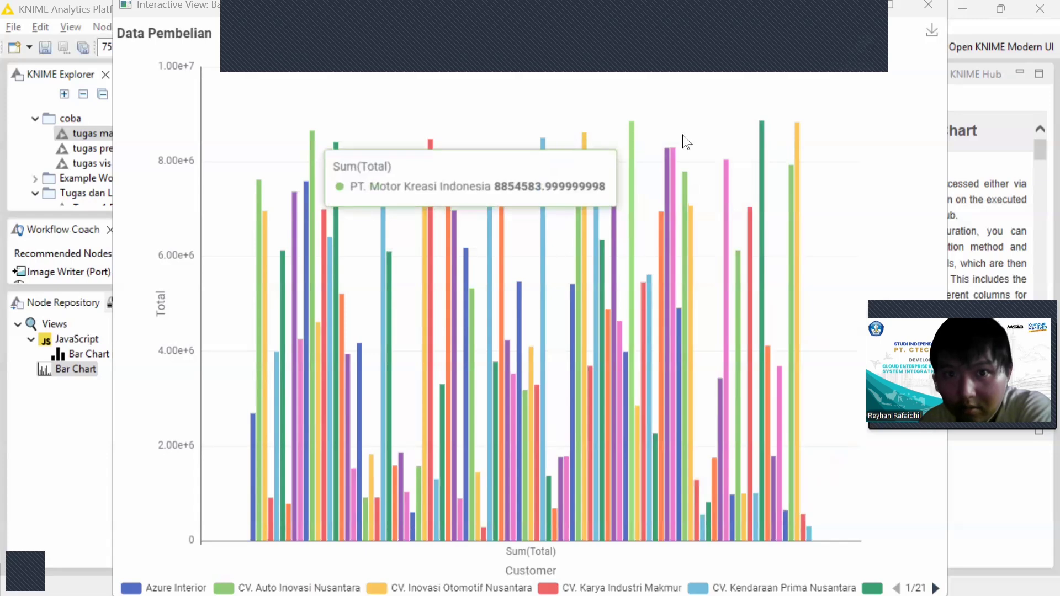
pyautogui.moveTo(758, 131)
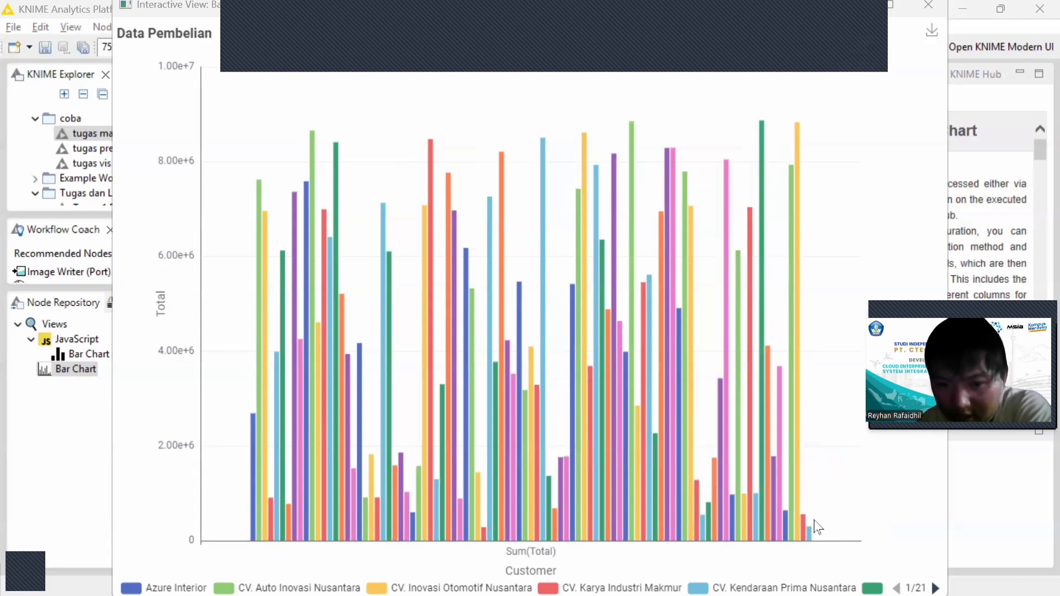
pyautogui.moveTo(808, 531)
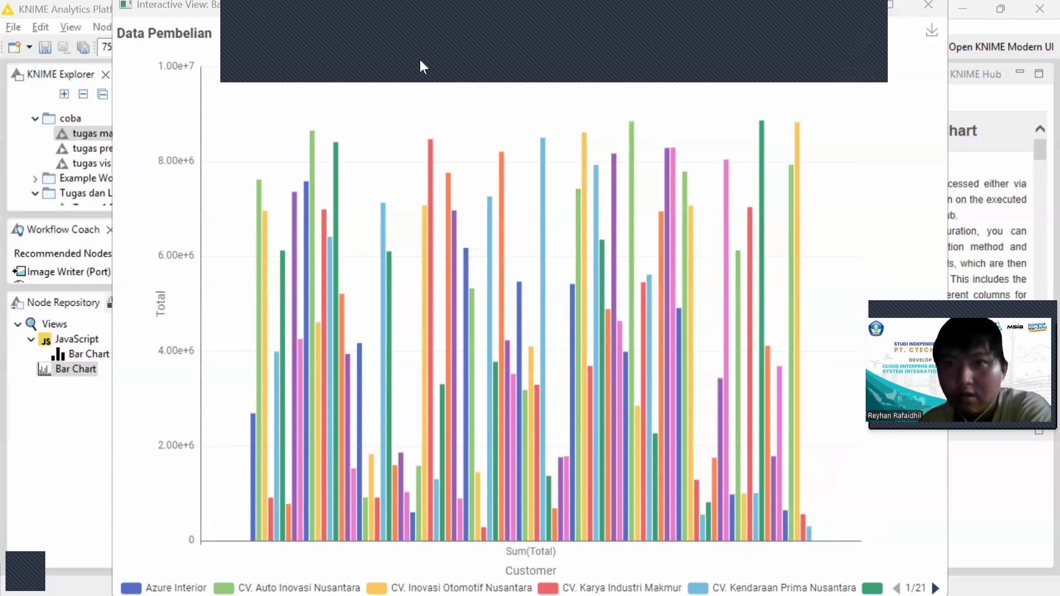
pyautogui.click(851, 5)
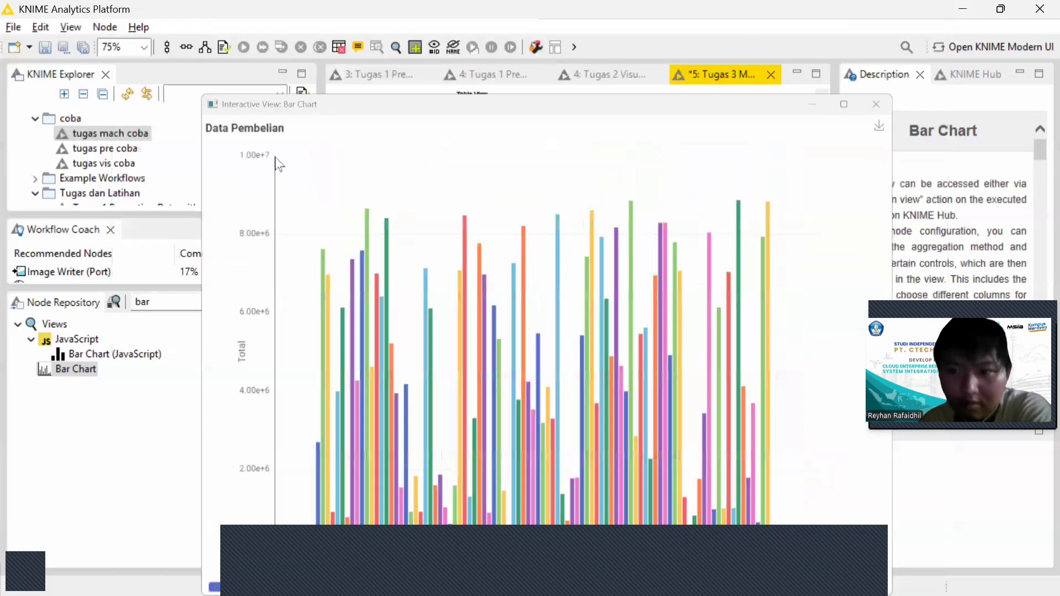
# Set up an export of the workflow to "Tugas 3 Manchine Learning.knwf" in D:\UNDIPA\Semester 5\MSIB #7\Data Scient\Knime.
pyautogui.click(12, 28)
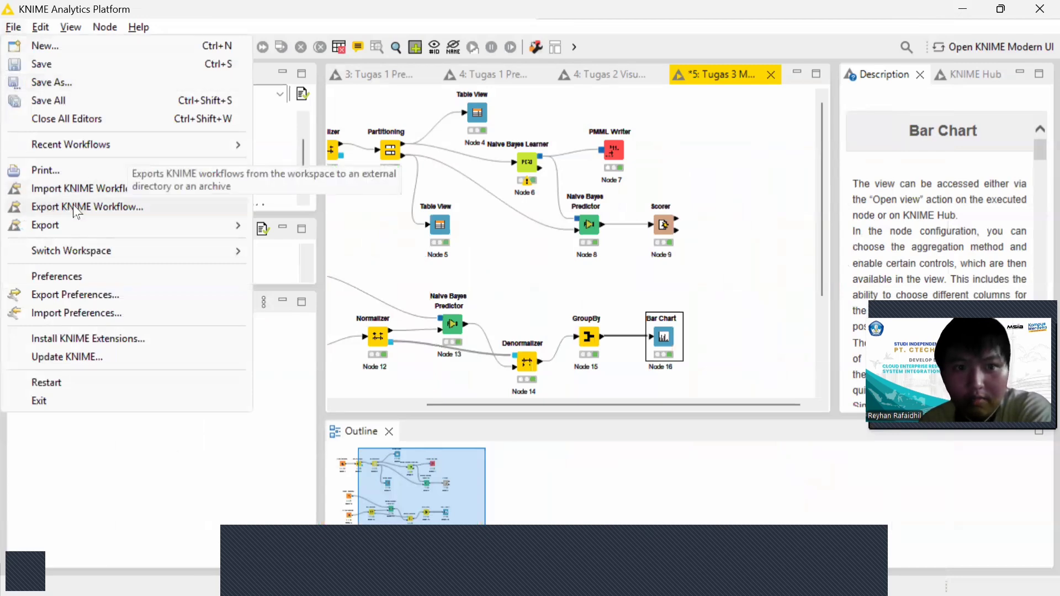
pyautogui.click(76, 209)
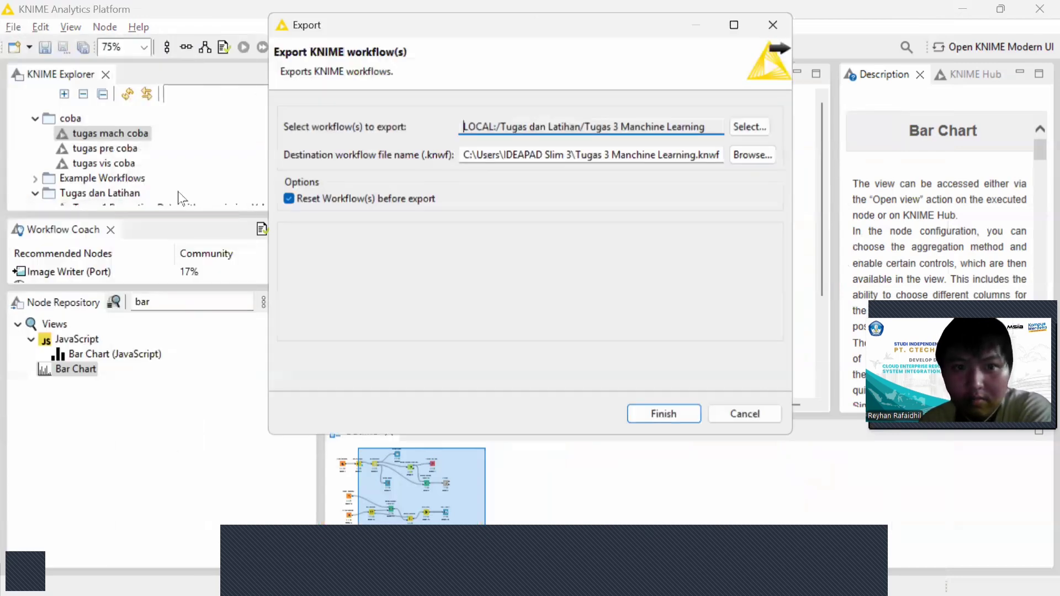
pyautogui.click(750, 151)
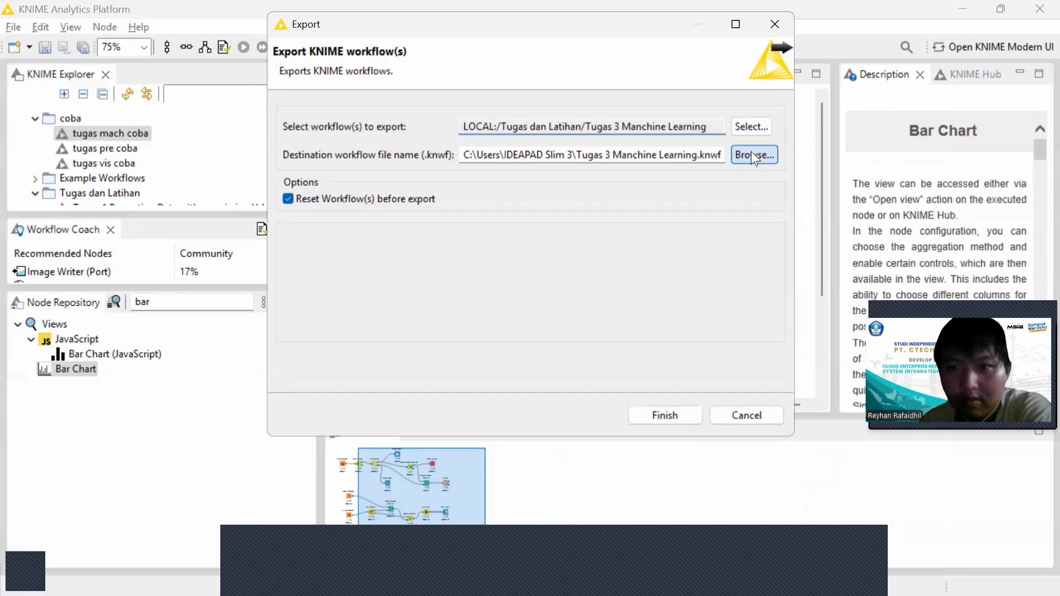
pyautogui.click(740, 152)
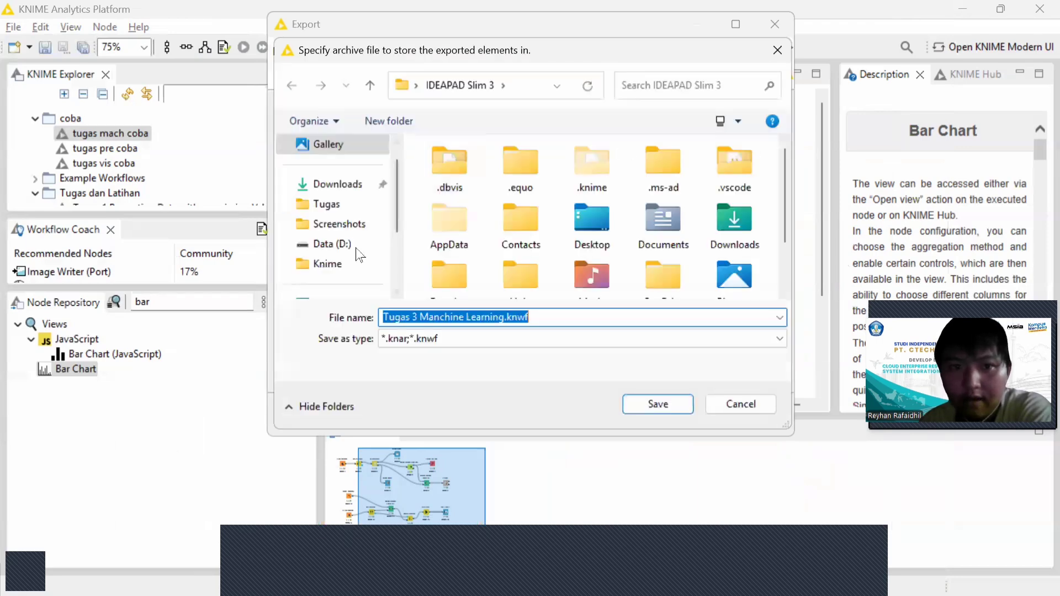
pyautogui.scroll(-2, 345, 244)
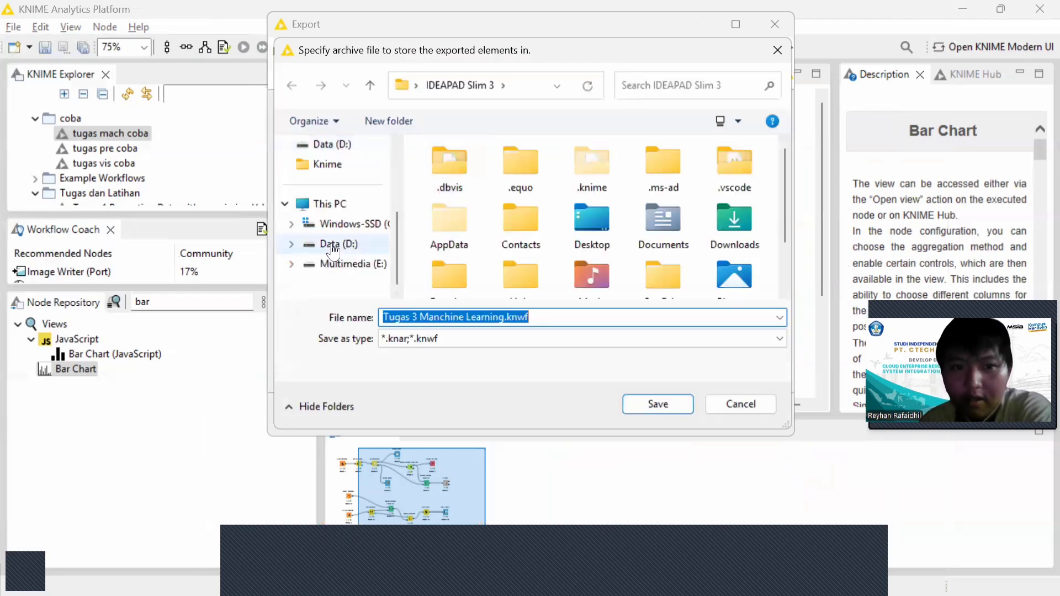
pyautogui.click(332, 245)
pyautogui.scroll(-2, 561, 213)
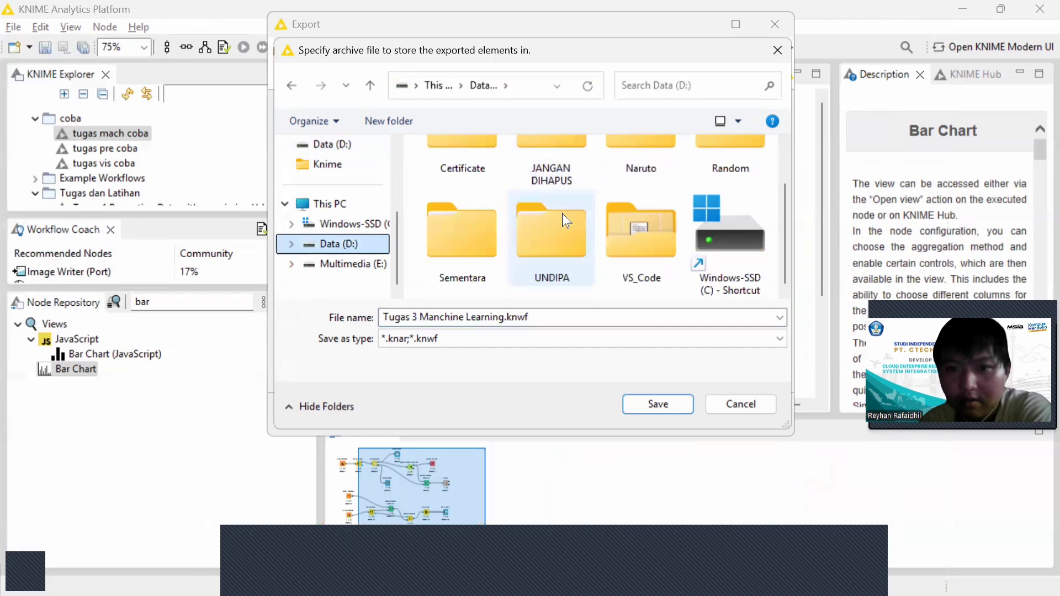
pyautogui.doubleClick(540, 245)
pyautogui.click(502, 175)
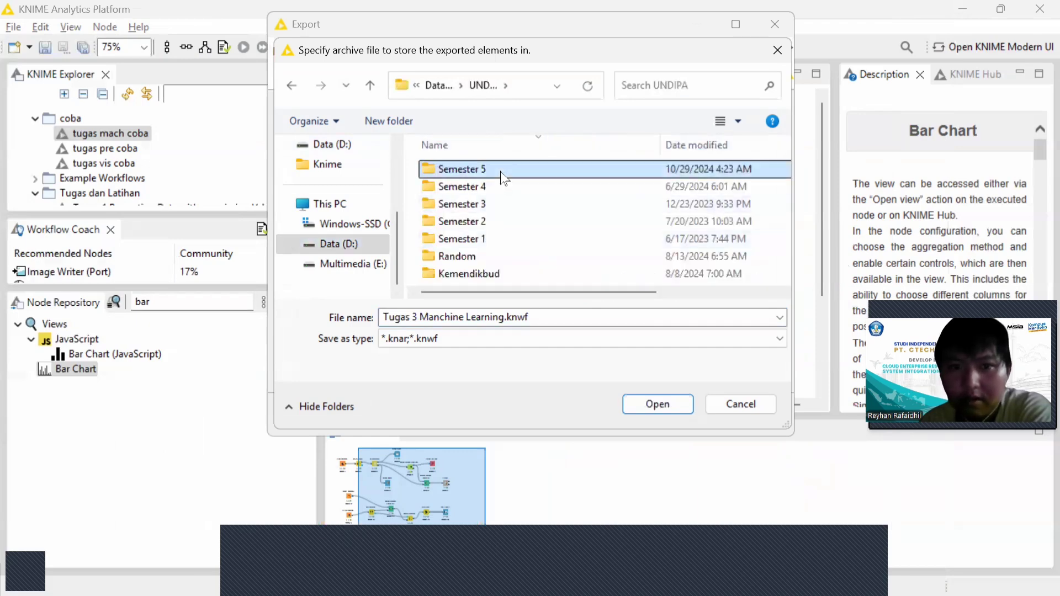
pyautogui.doubleClick(500, 175)
pyautogui.doubleClick(472, 202)
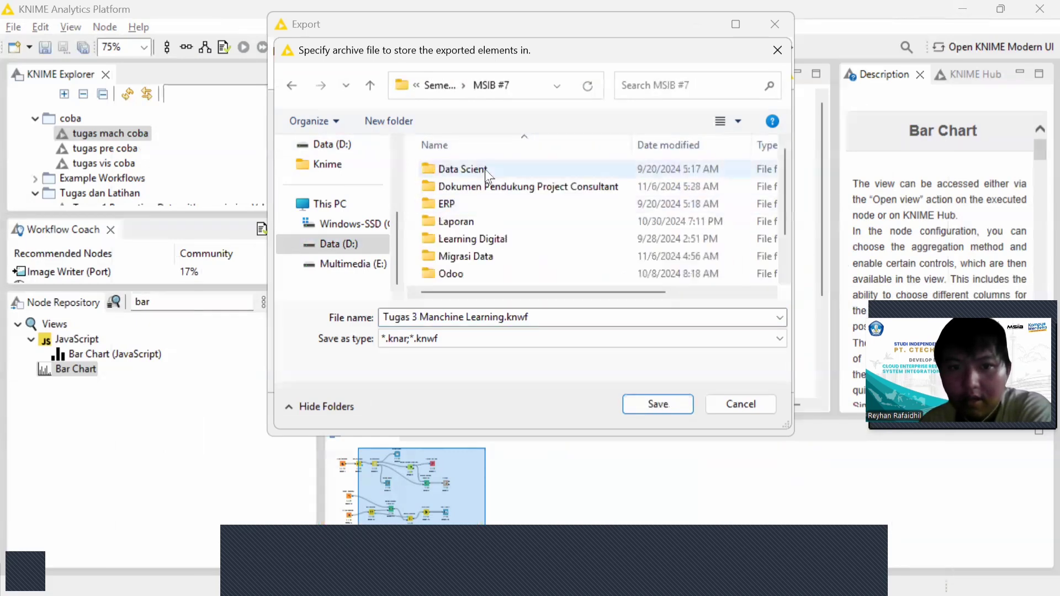
pyautogui.doubleClick(485, 170)
pyautogui.click(485, 169)
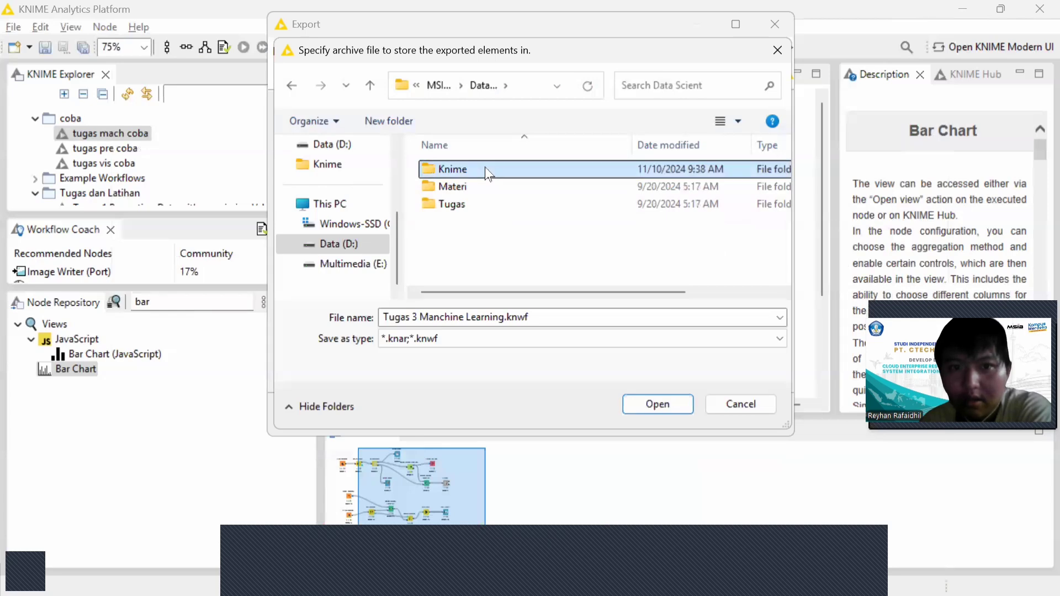
pyautogui.doubleClick(485, 168)
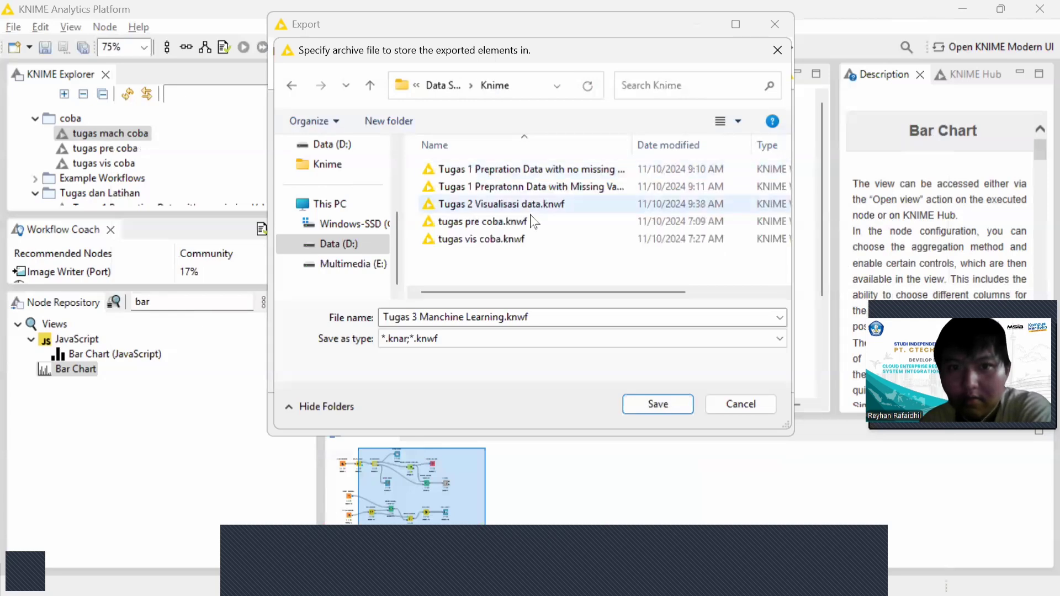
pyautogui.click(650, 402)
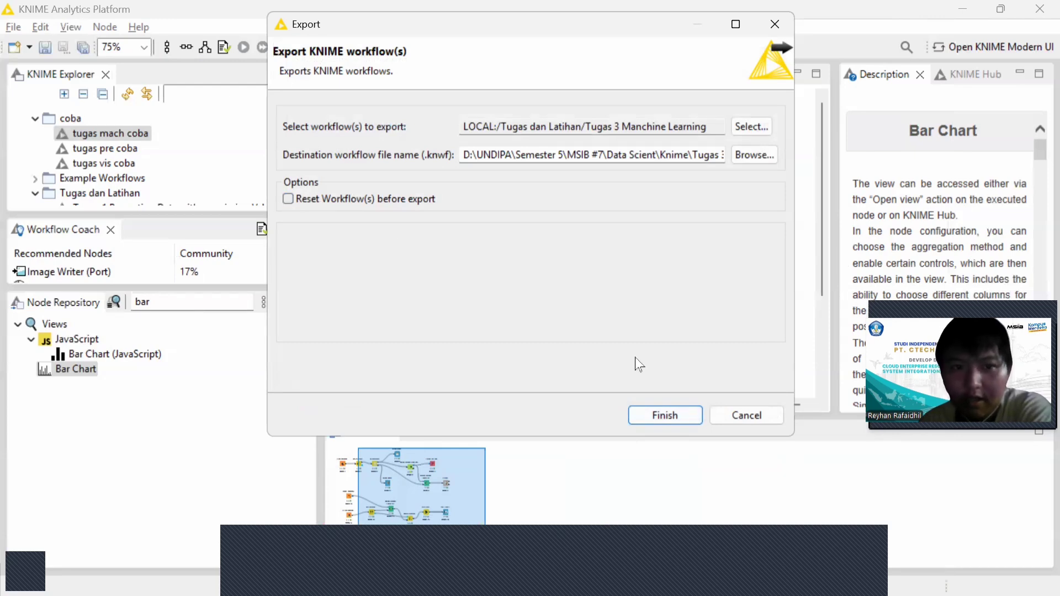
# Leave resetting before export turned off and finish the export, saving the workflow's changes.
pyautogui.click(656, 418)
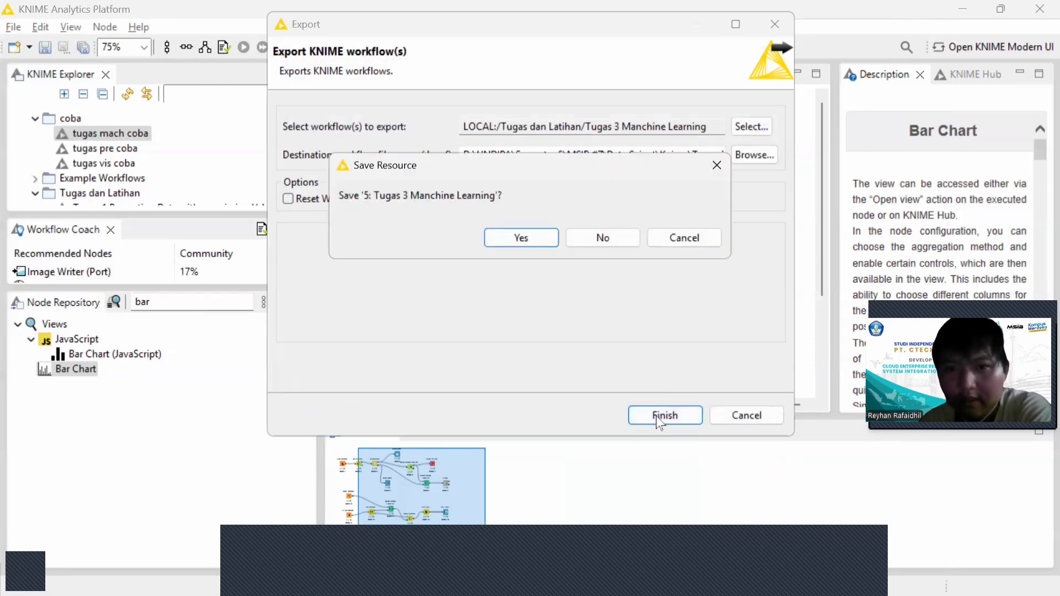
pyautogui.click(515, 238)
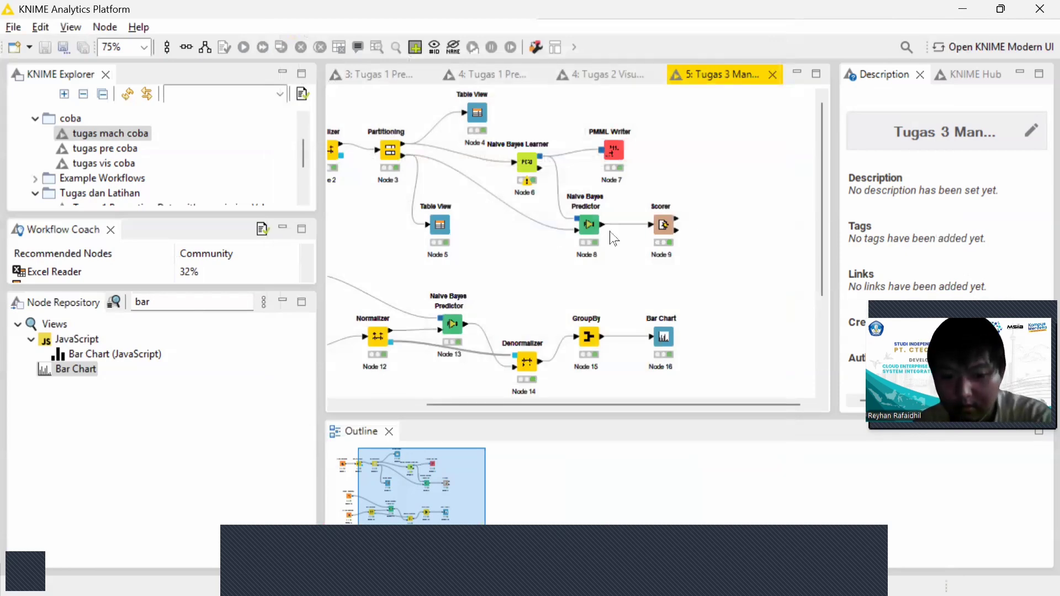
pyautogui.press('super+p')
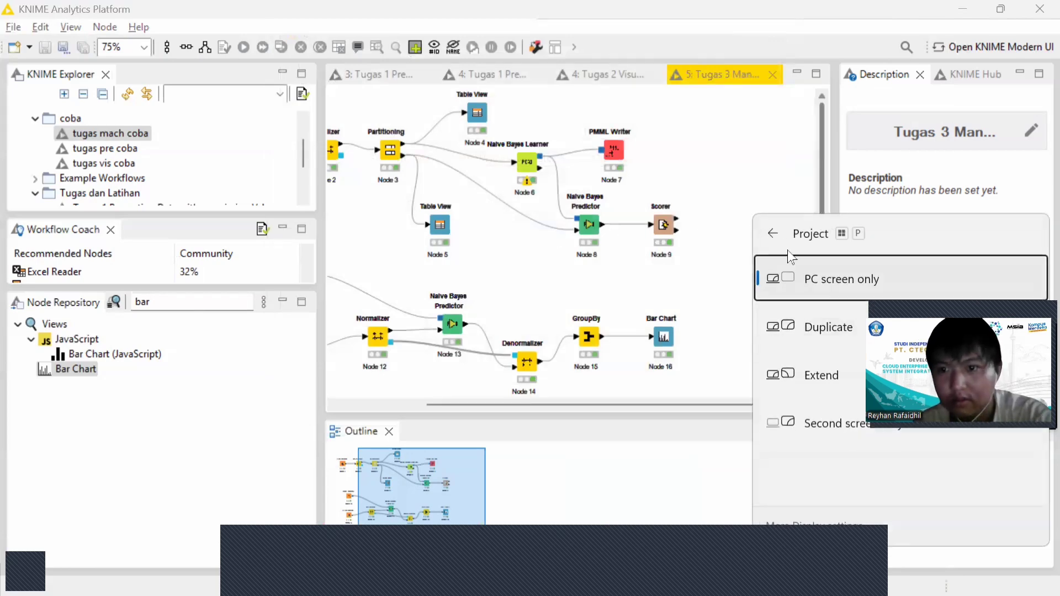
pyautogui.click(774, 234)
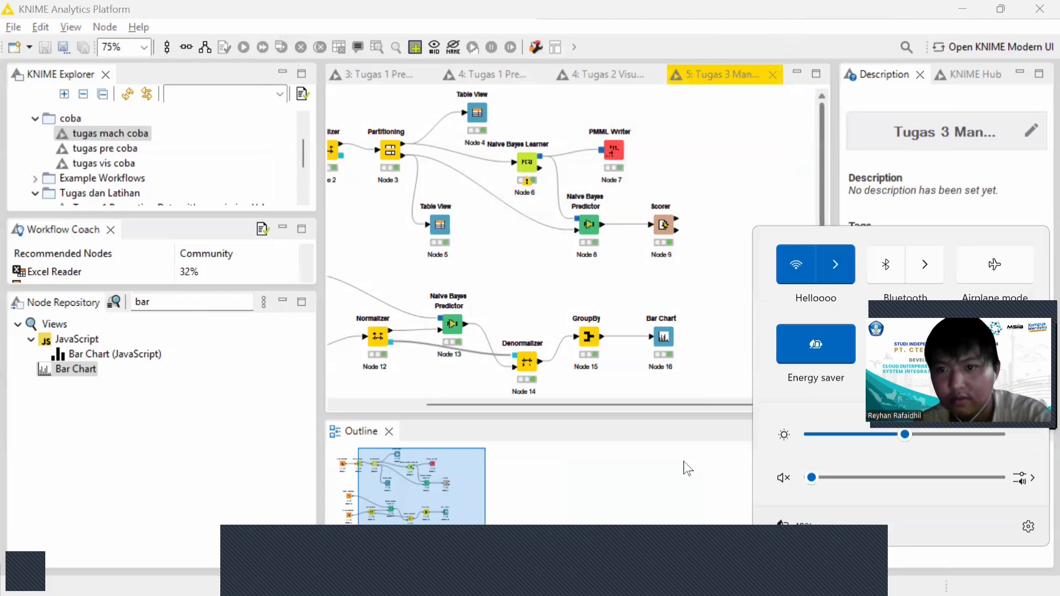
pyautogui.click(712, 448)
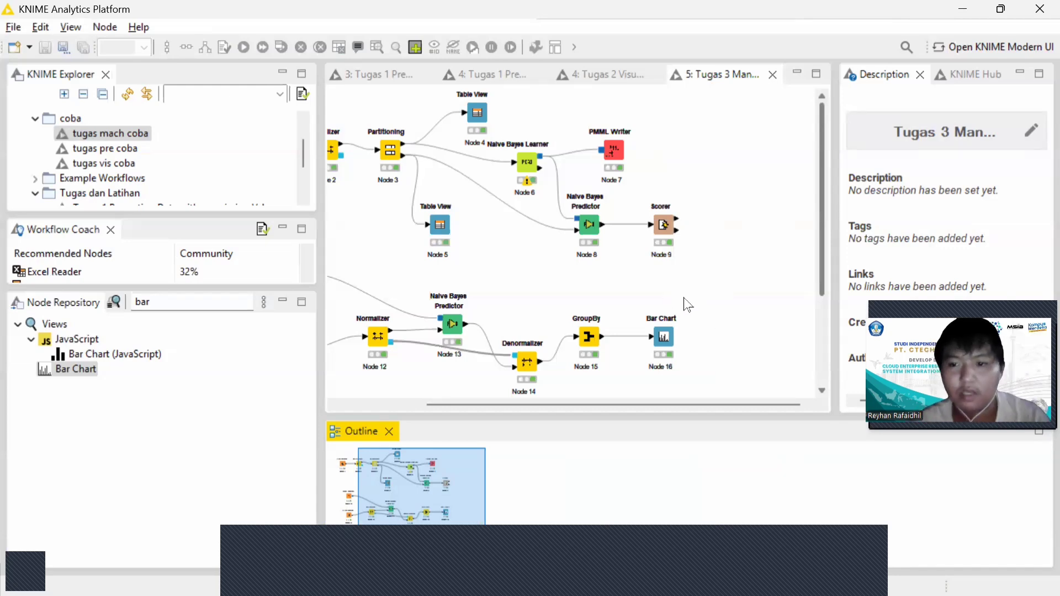
pyautogui.hscroll(-3, 687, 304)
pyautogui.hscroll(2, 687, 304)
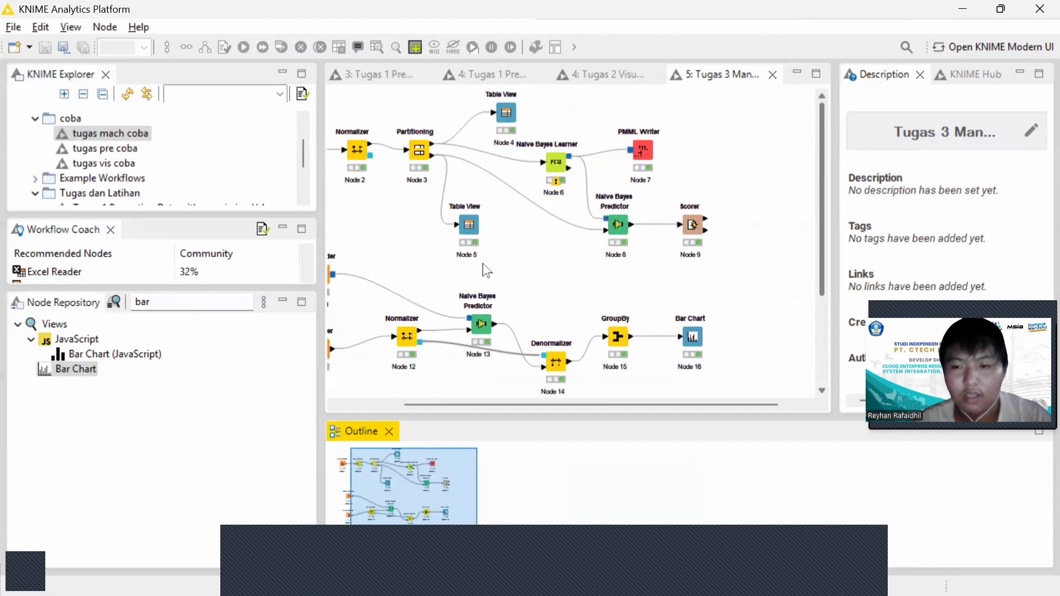
pyautogui.hscroll(-2, 485, 270)
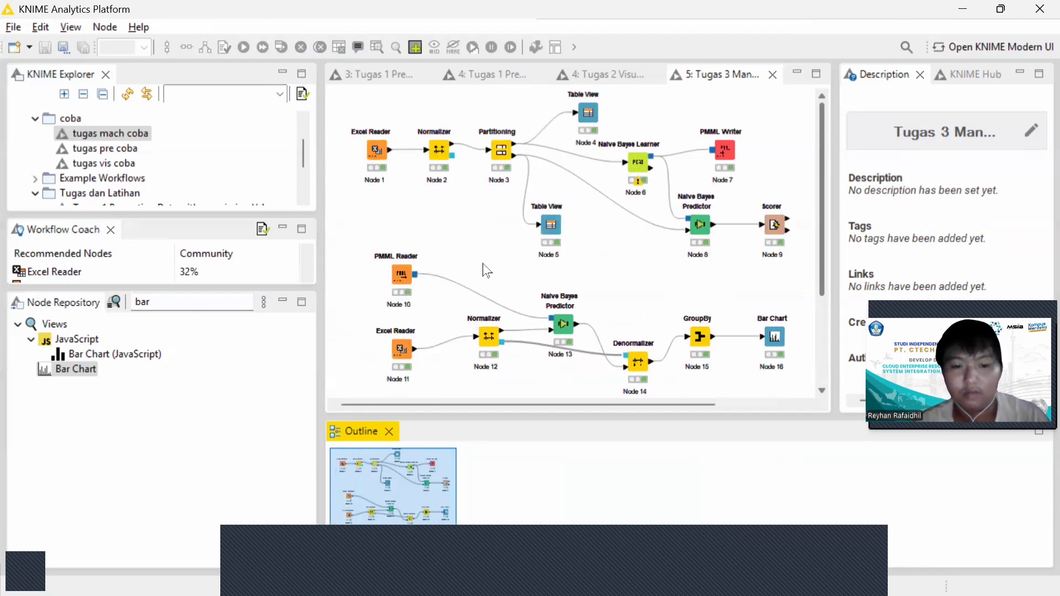